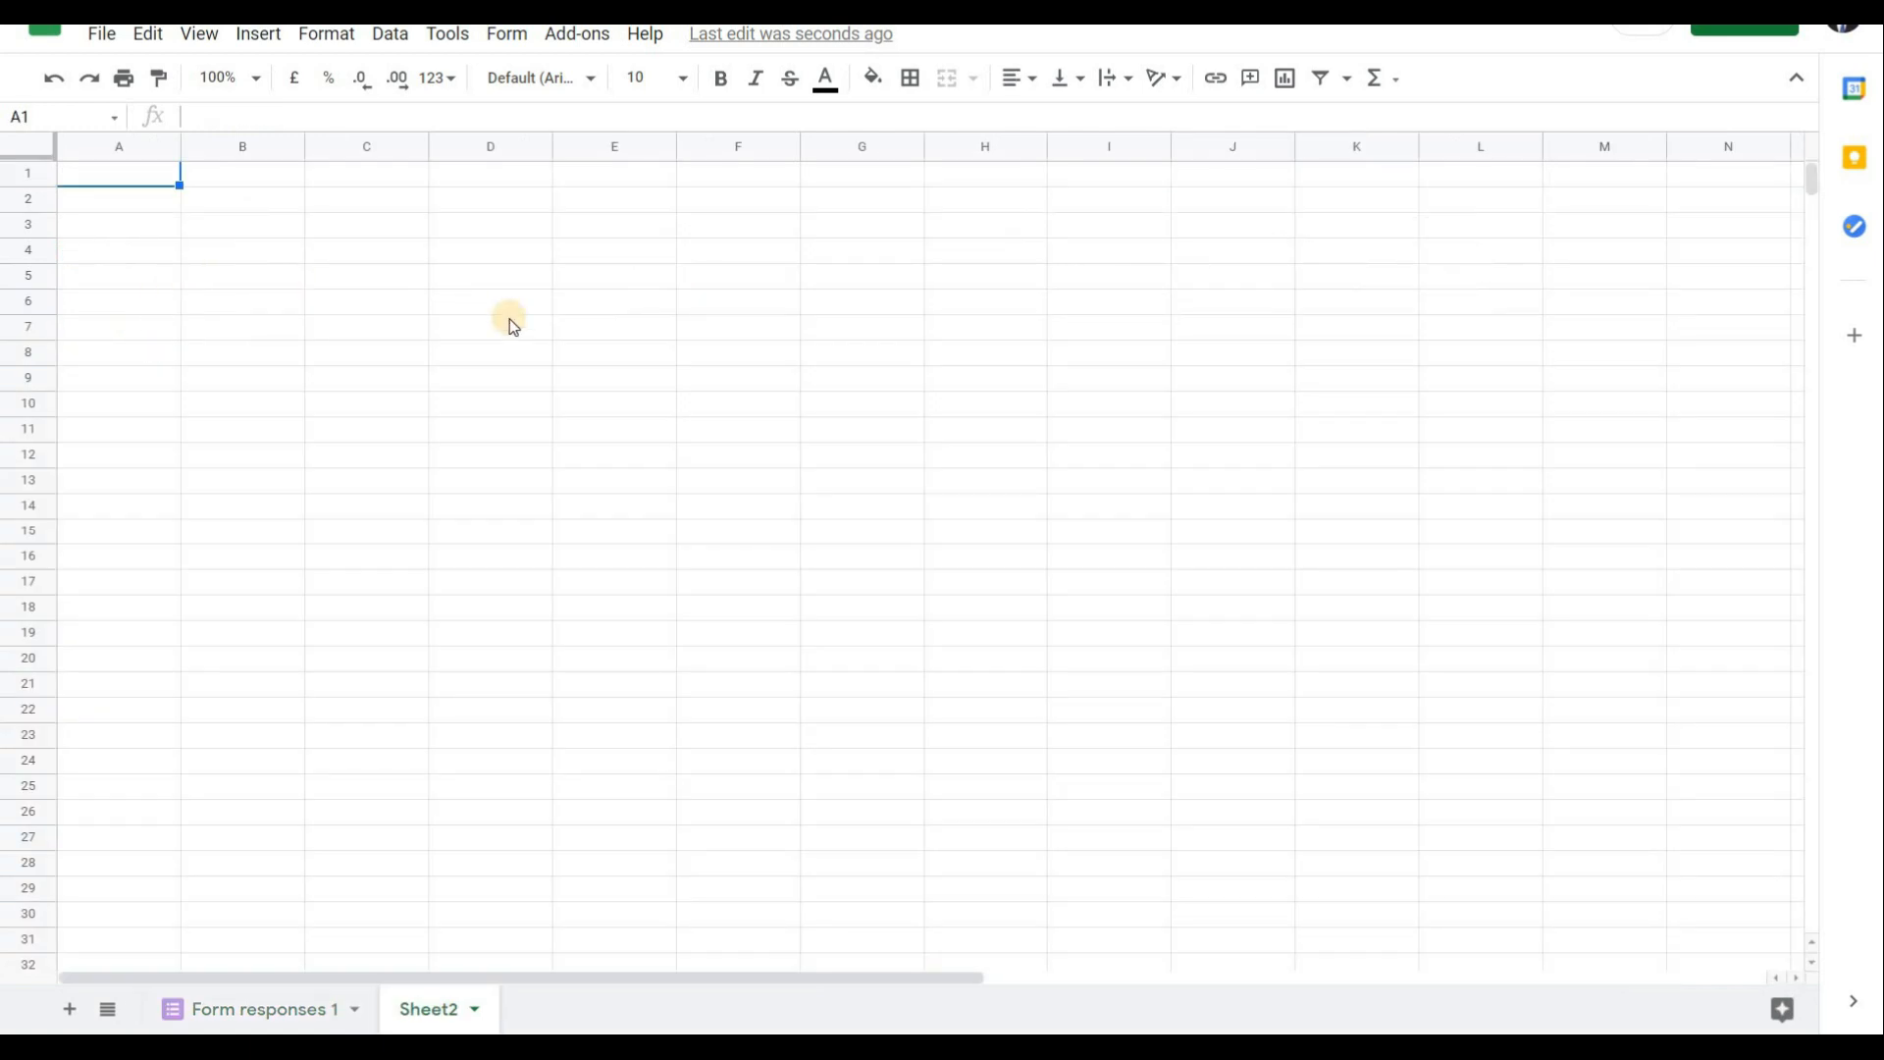
Switch to the Excel workbook with the student list, look through it and narrow the NAMA PENDEK column to fit its entries.
key(alt+Tab)
key(alt+Tab)
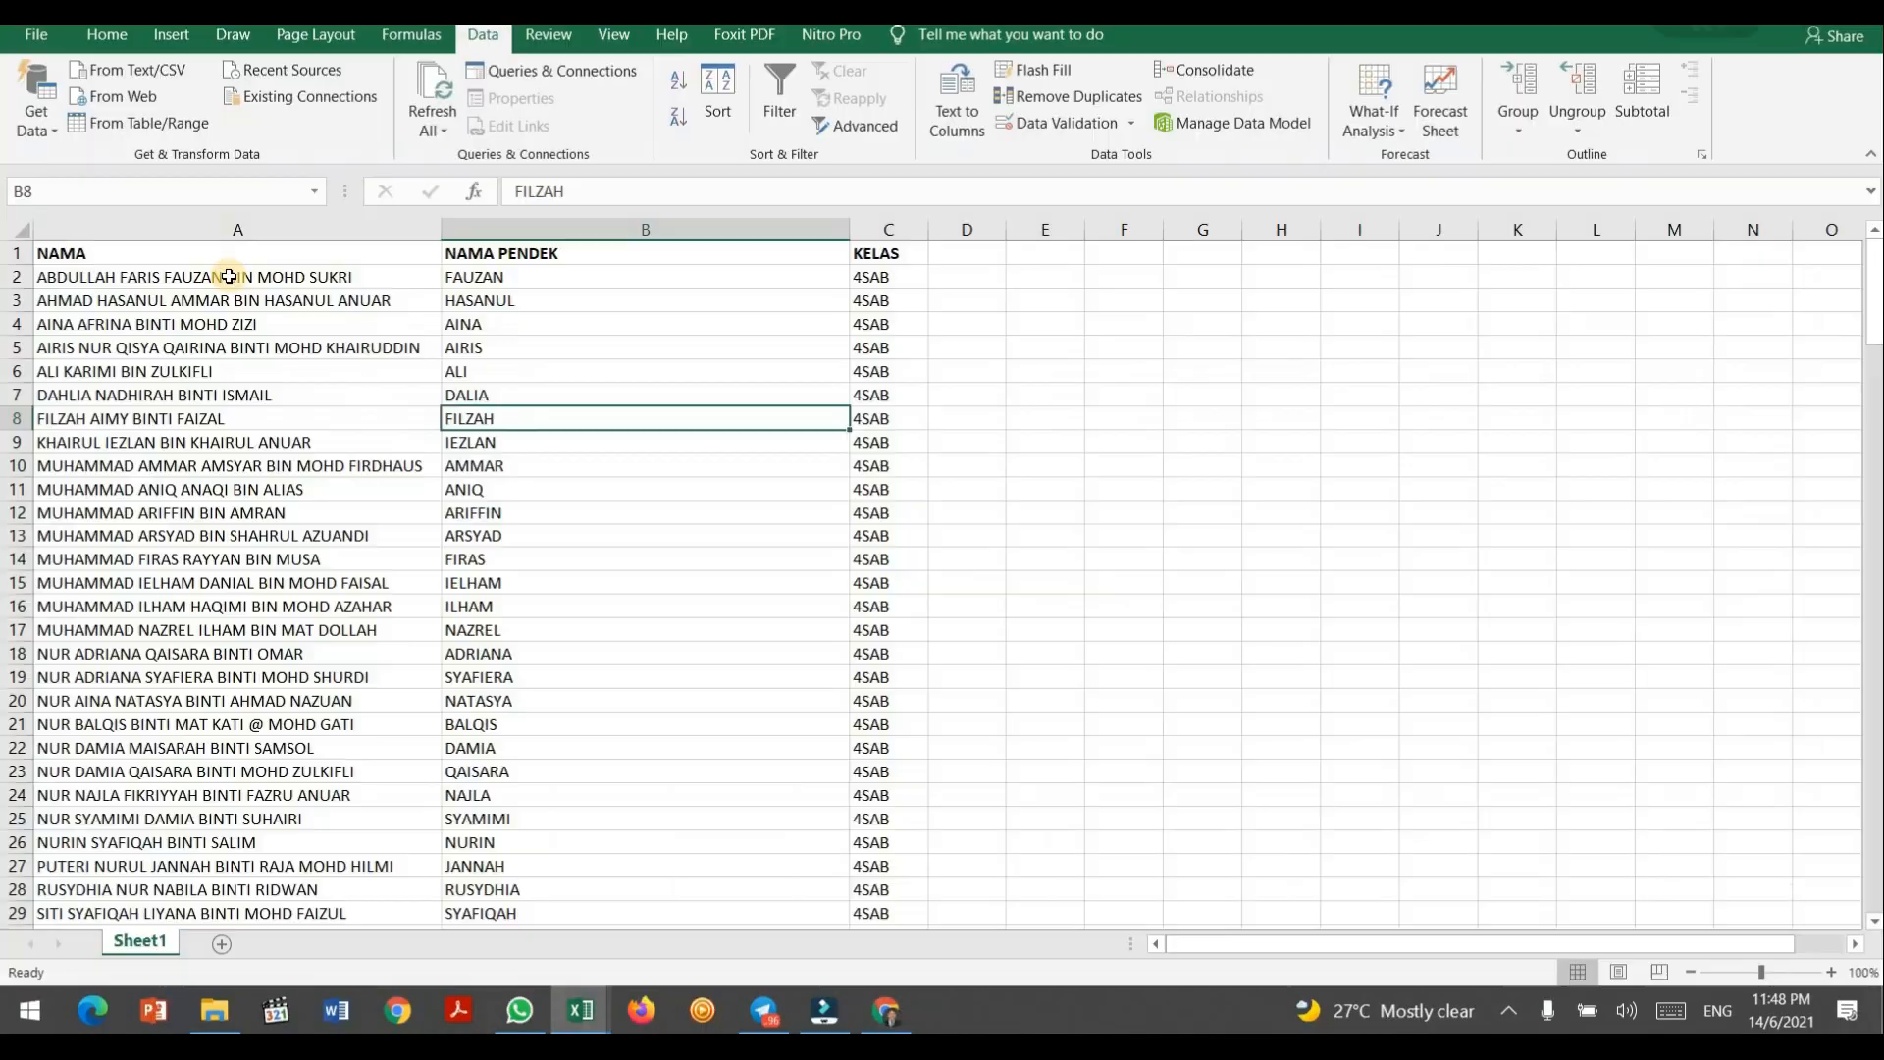
click(289, 286)
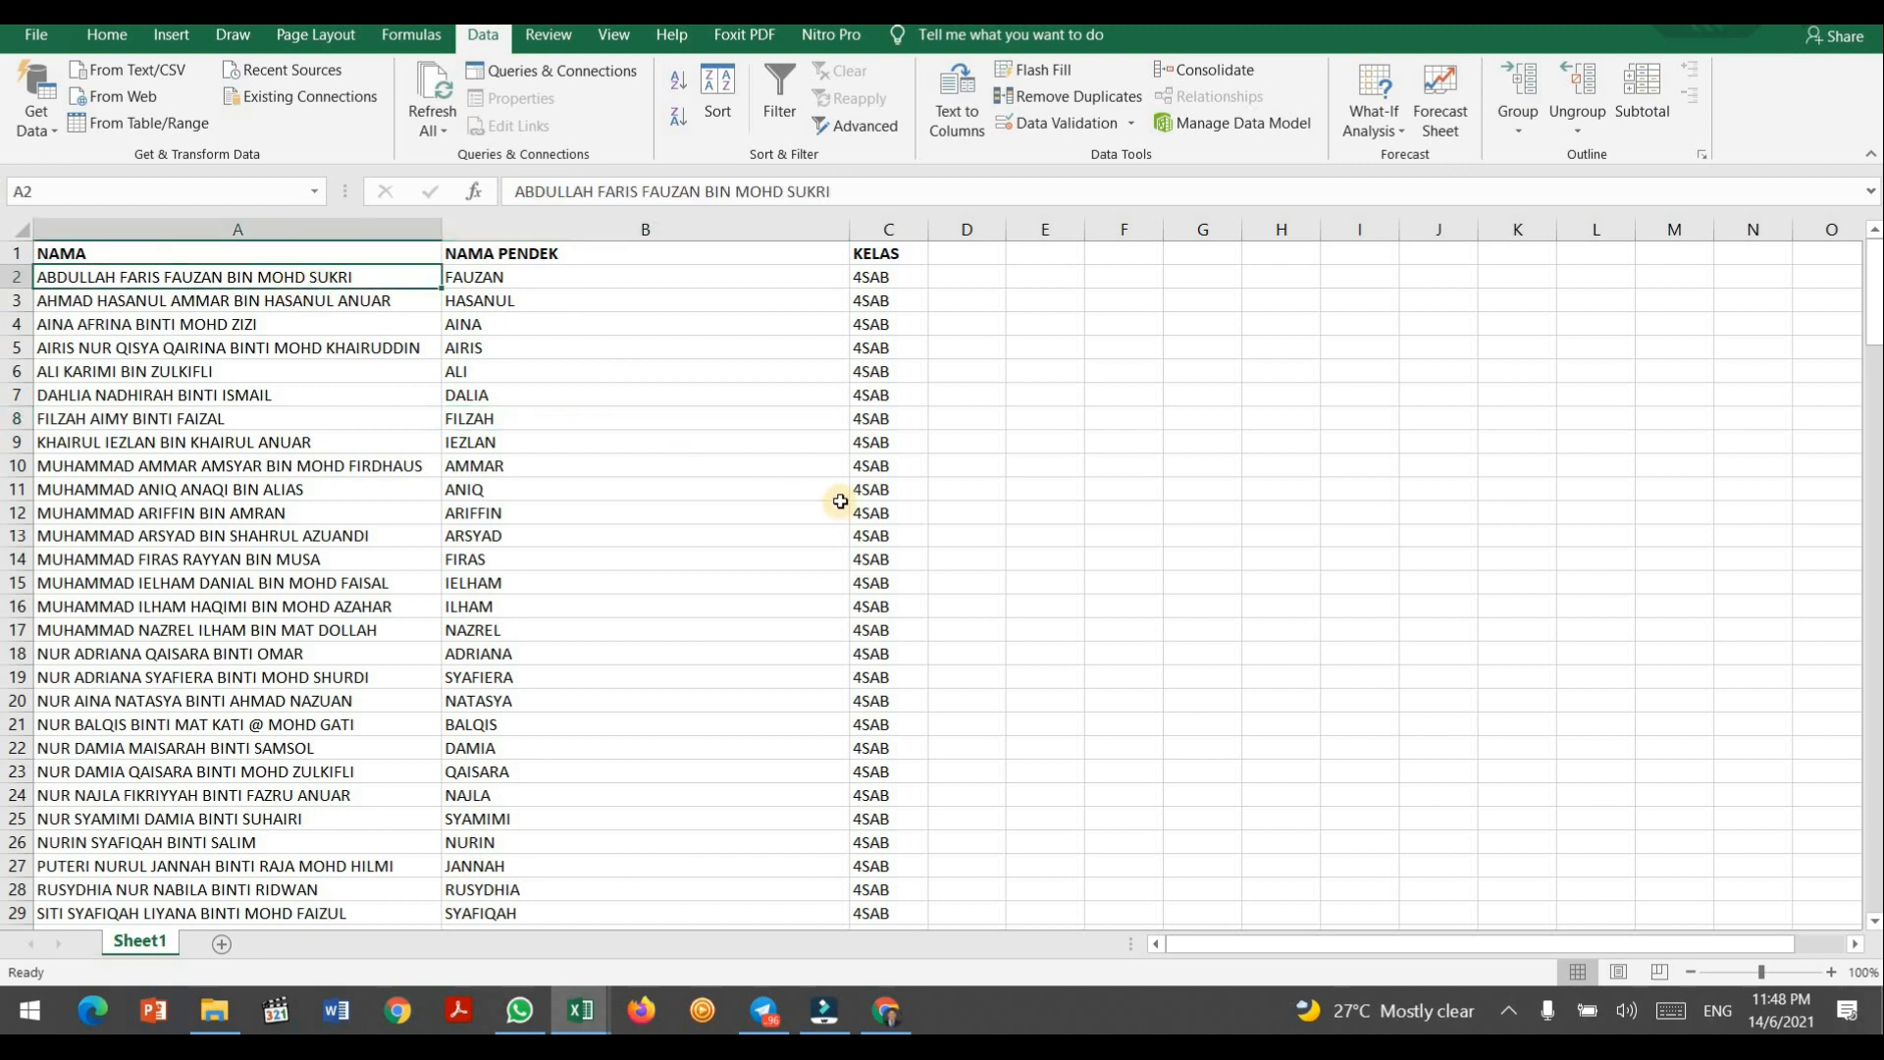
scroll(840, 502, down, 13)
scroll(412, 520, up, 13)
click(225, 255)
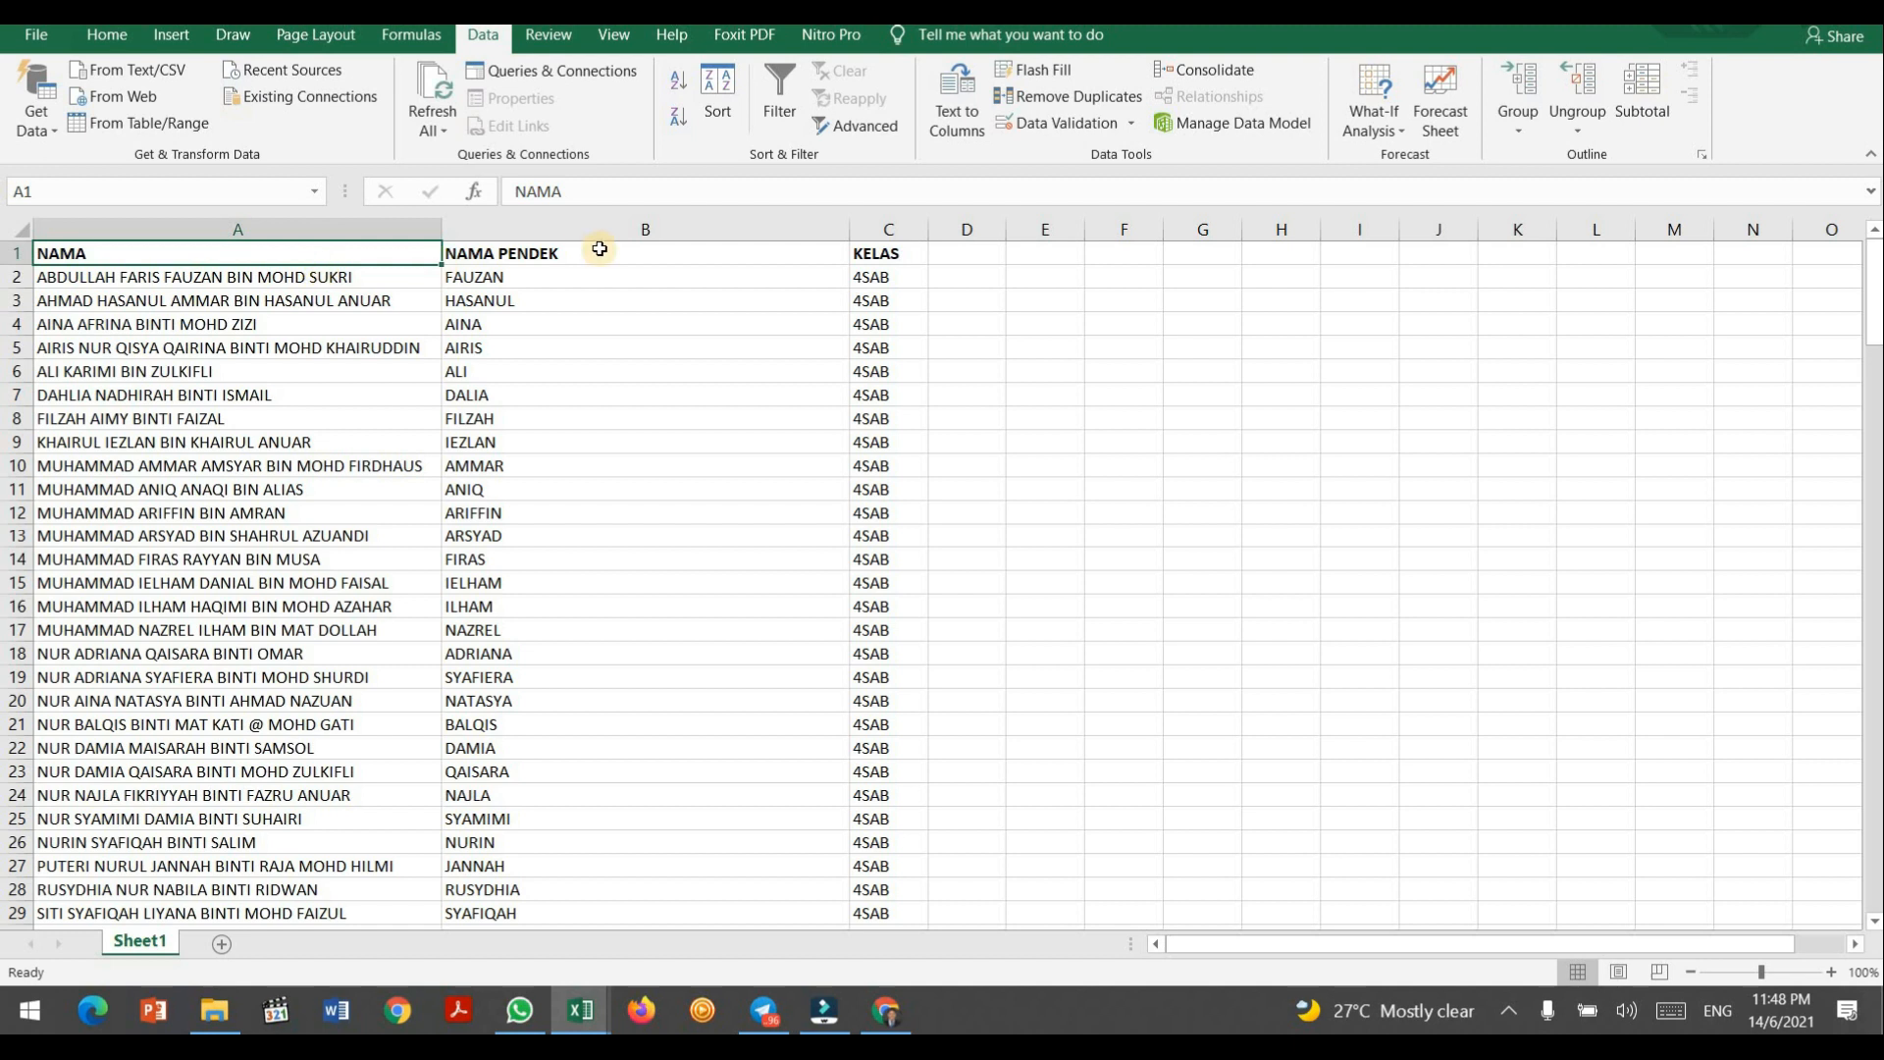
click(675, 260)
click(783, 370)
drag(850, 230, 571, 285)
key(Up)
key(Up)
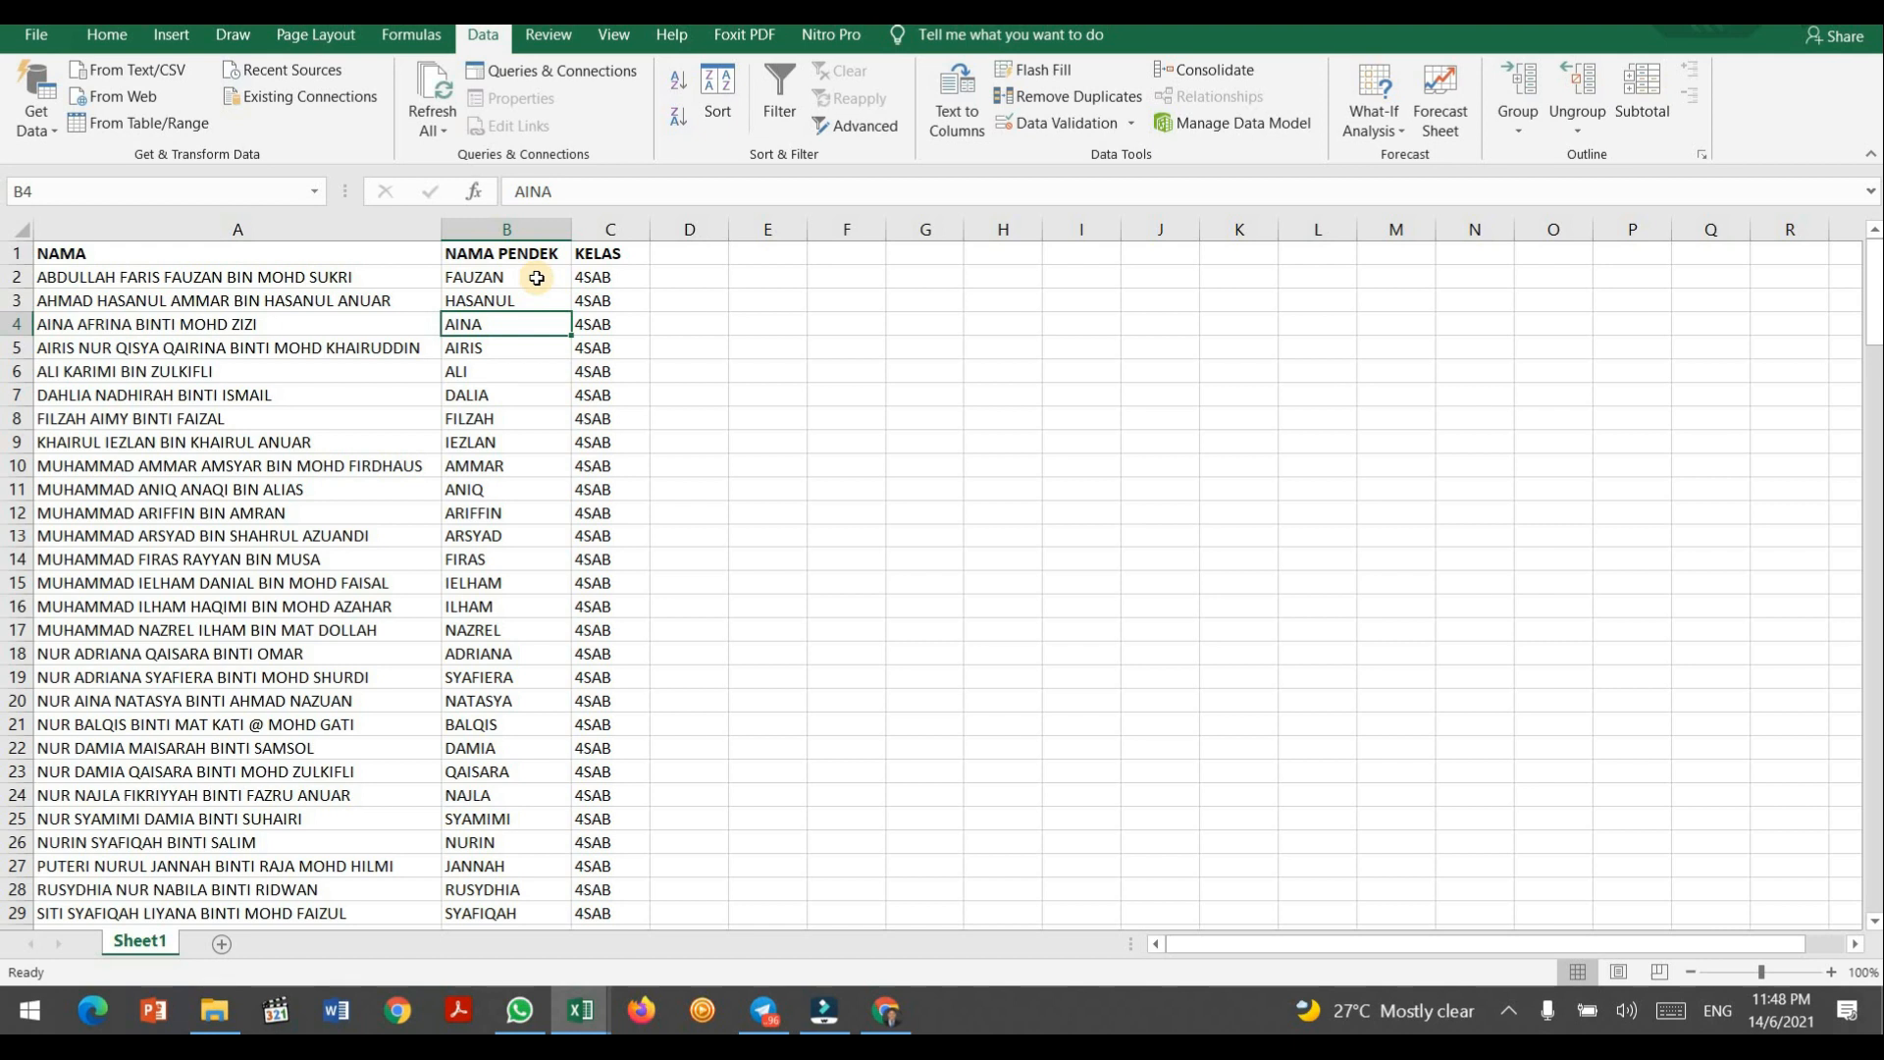
Copy the student list A1:C180 from Excel into Sheet2 of the Google Sheets file starting at A1, and widen column A.
click(252, 262)
scroll(567, 511, down, 11)
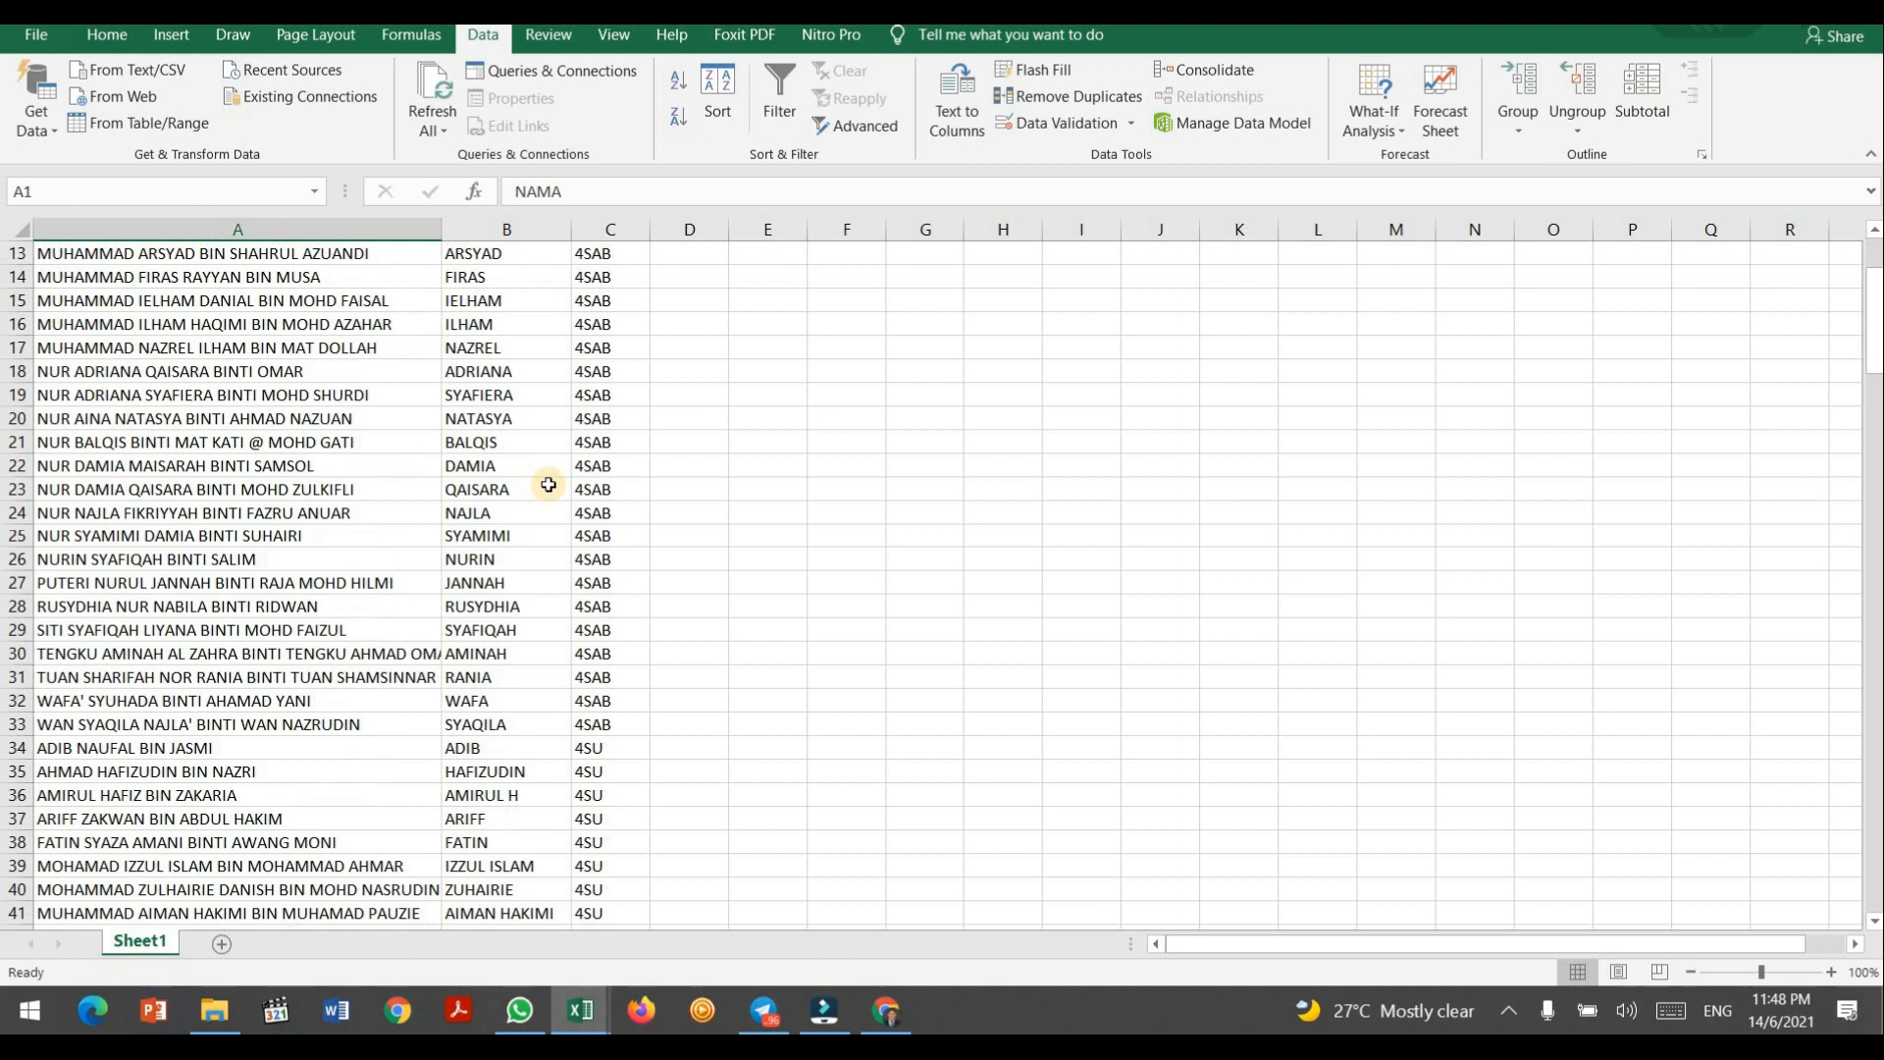
scroll(567, 521, down, 20)
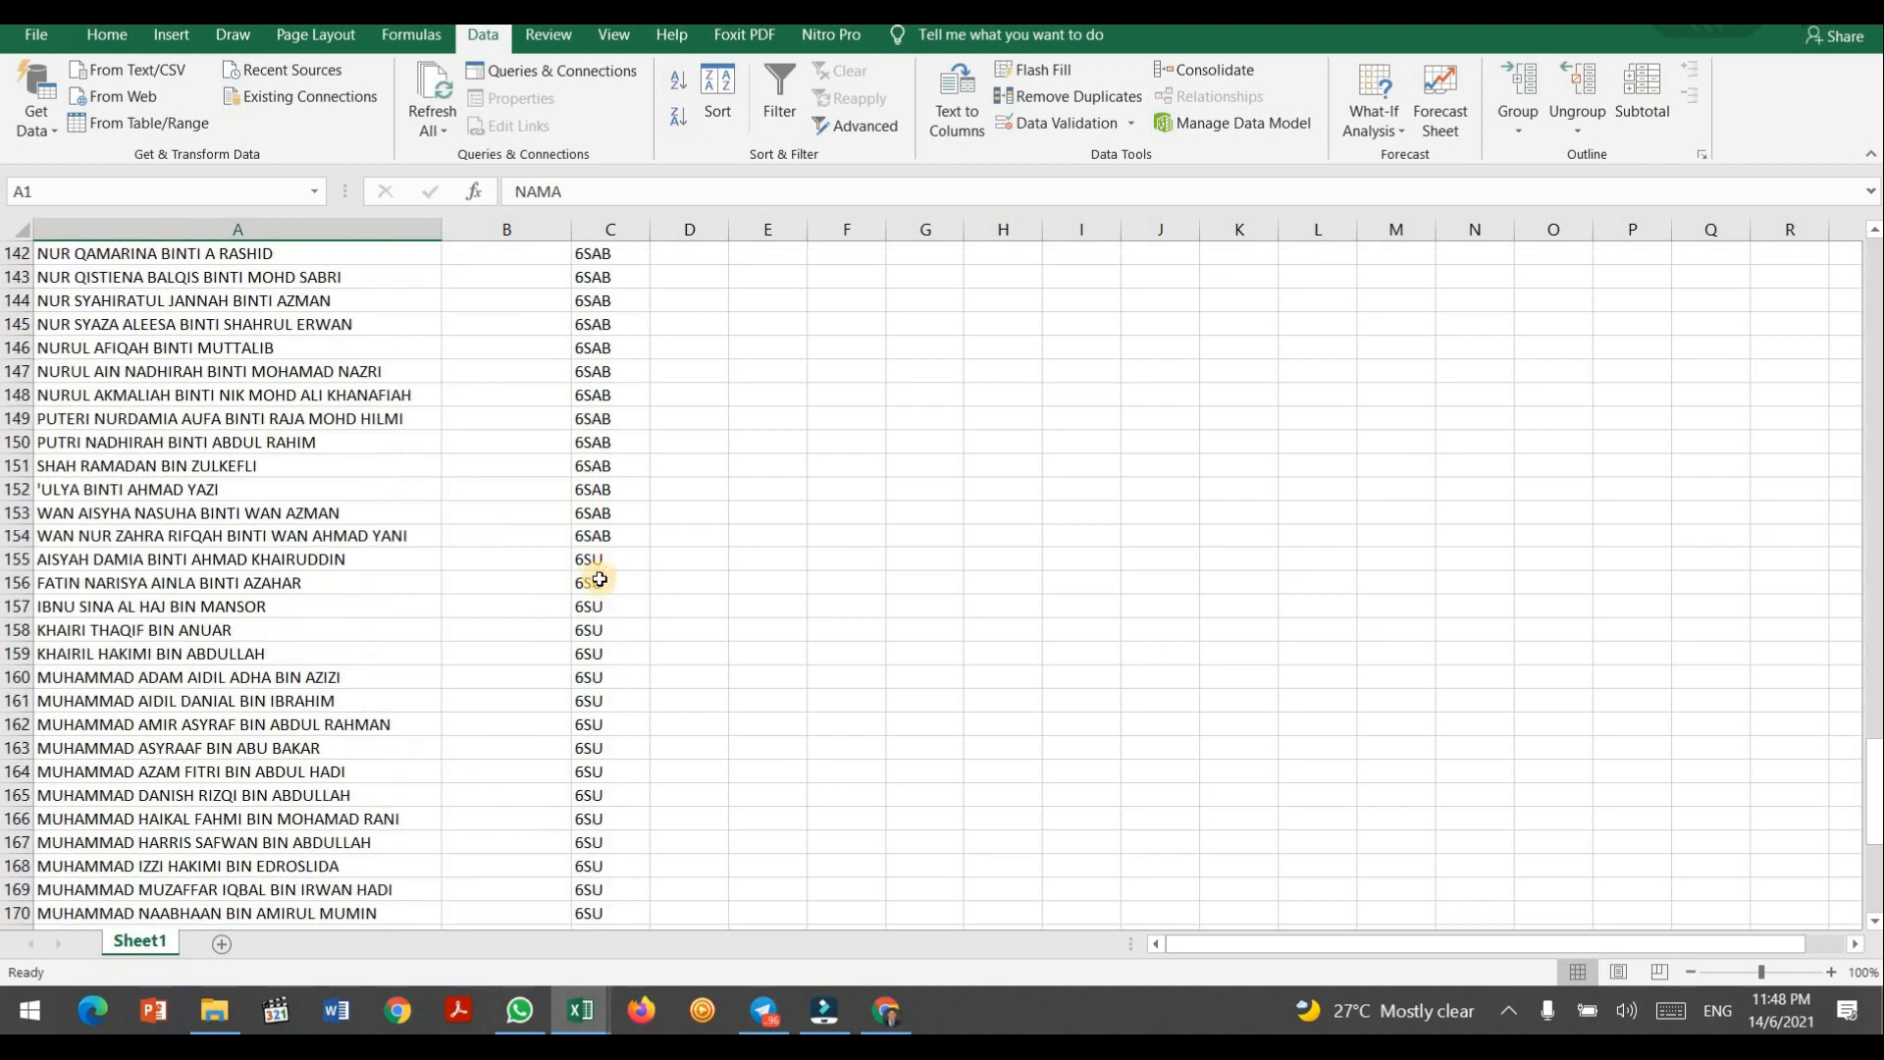
scroll(617, 448, down, 6)
scroll(610, 601, up, 5)
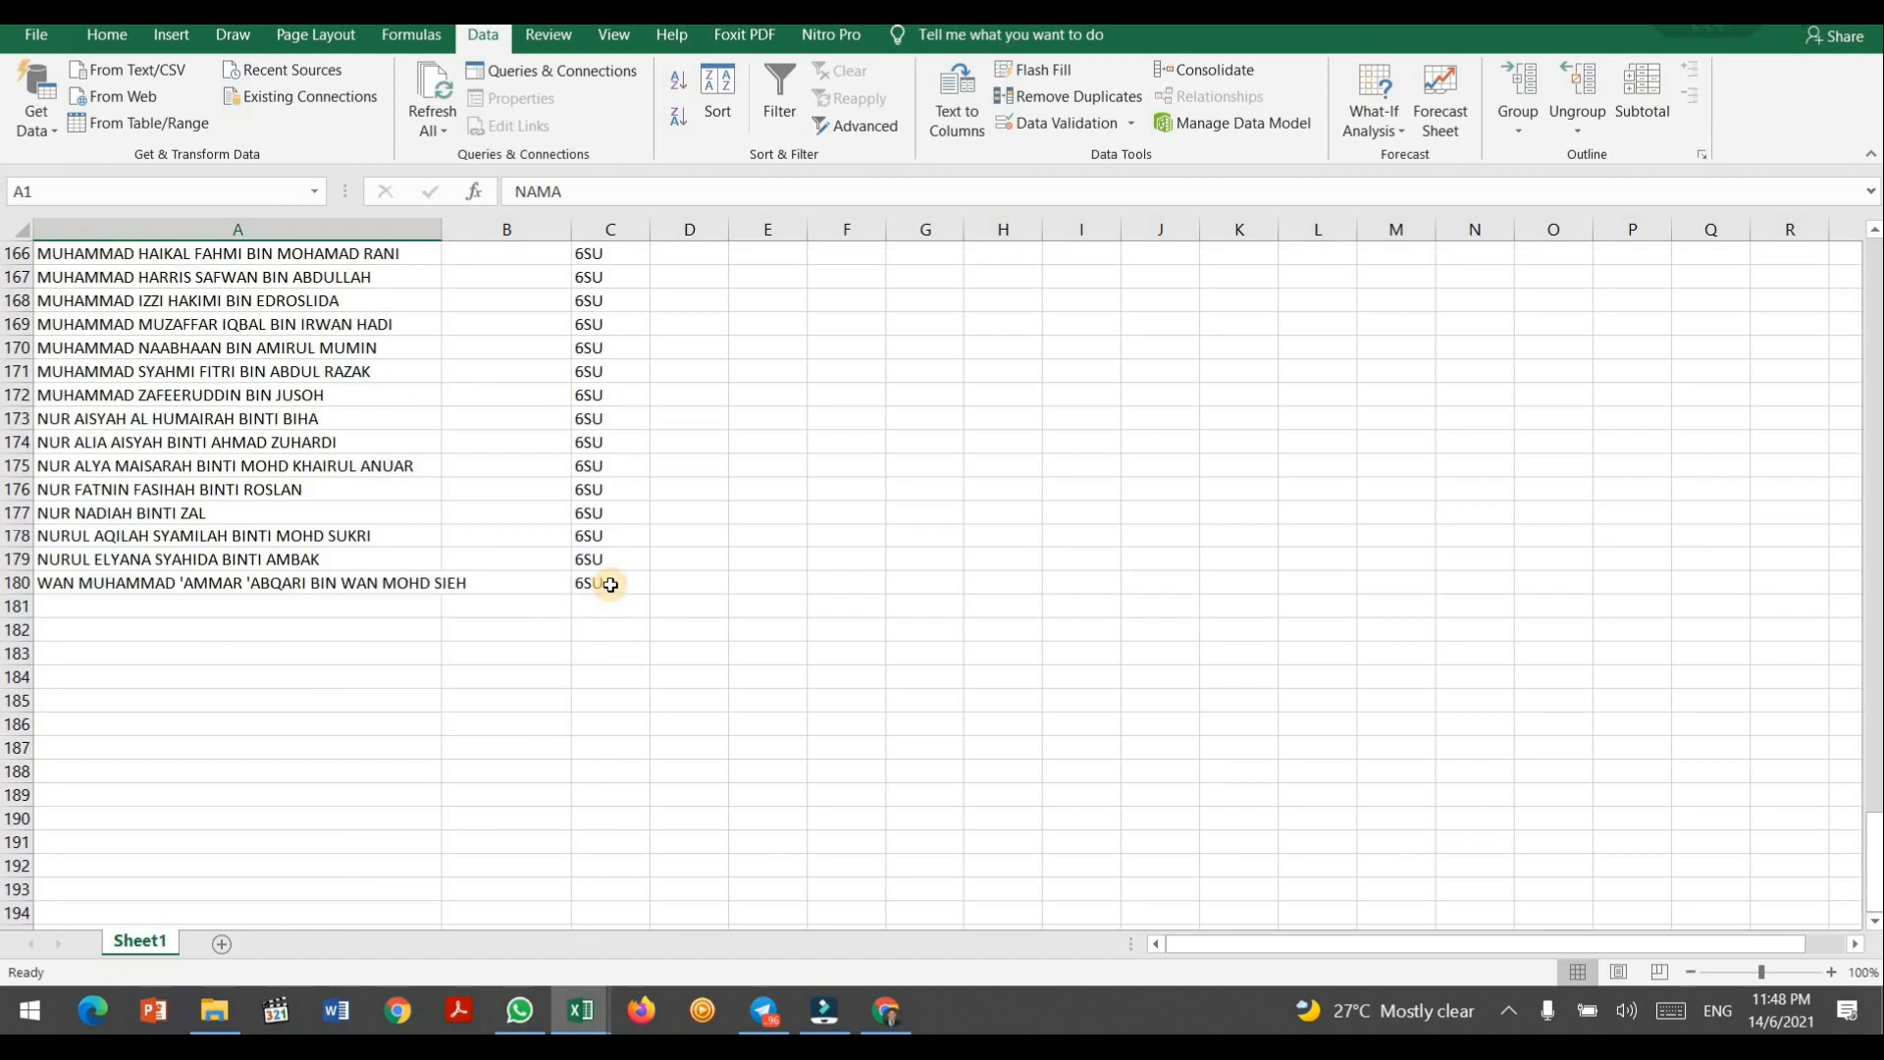
shift+click(611, 584)
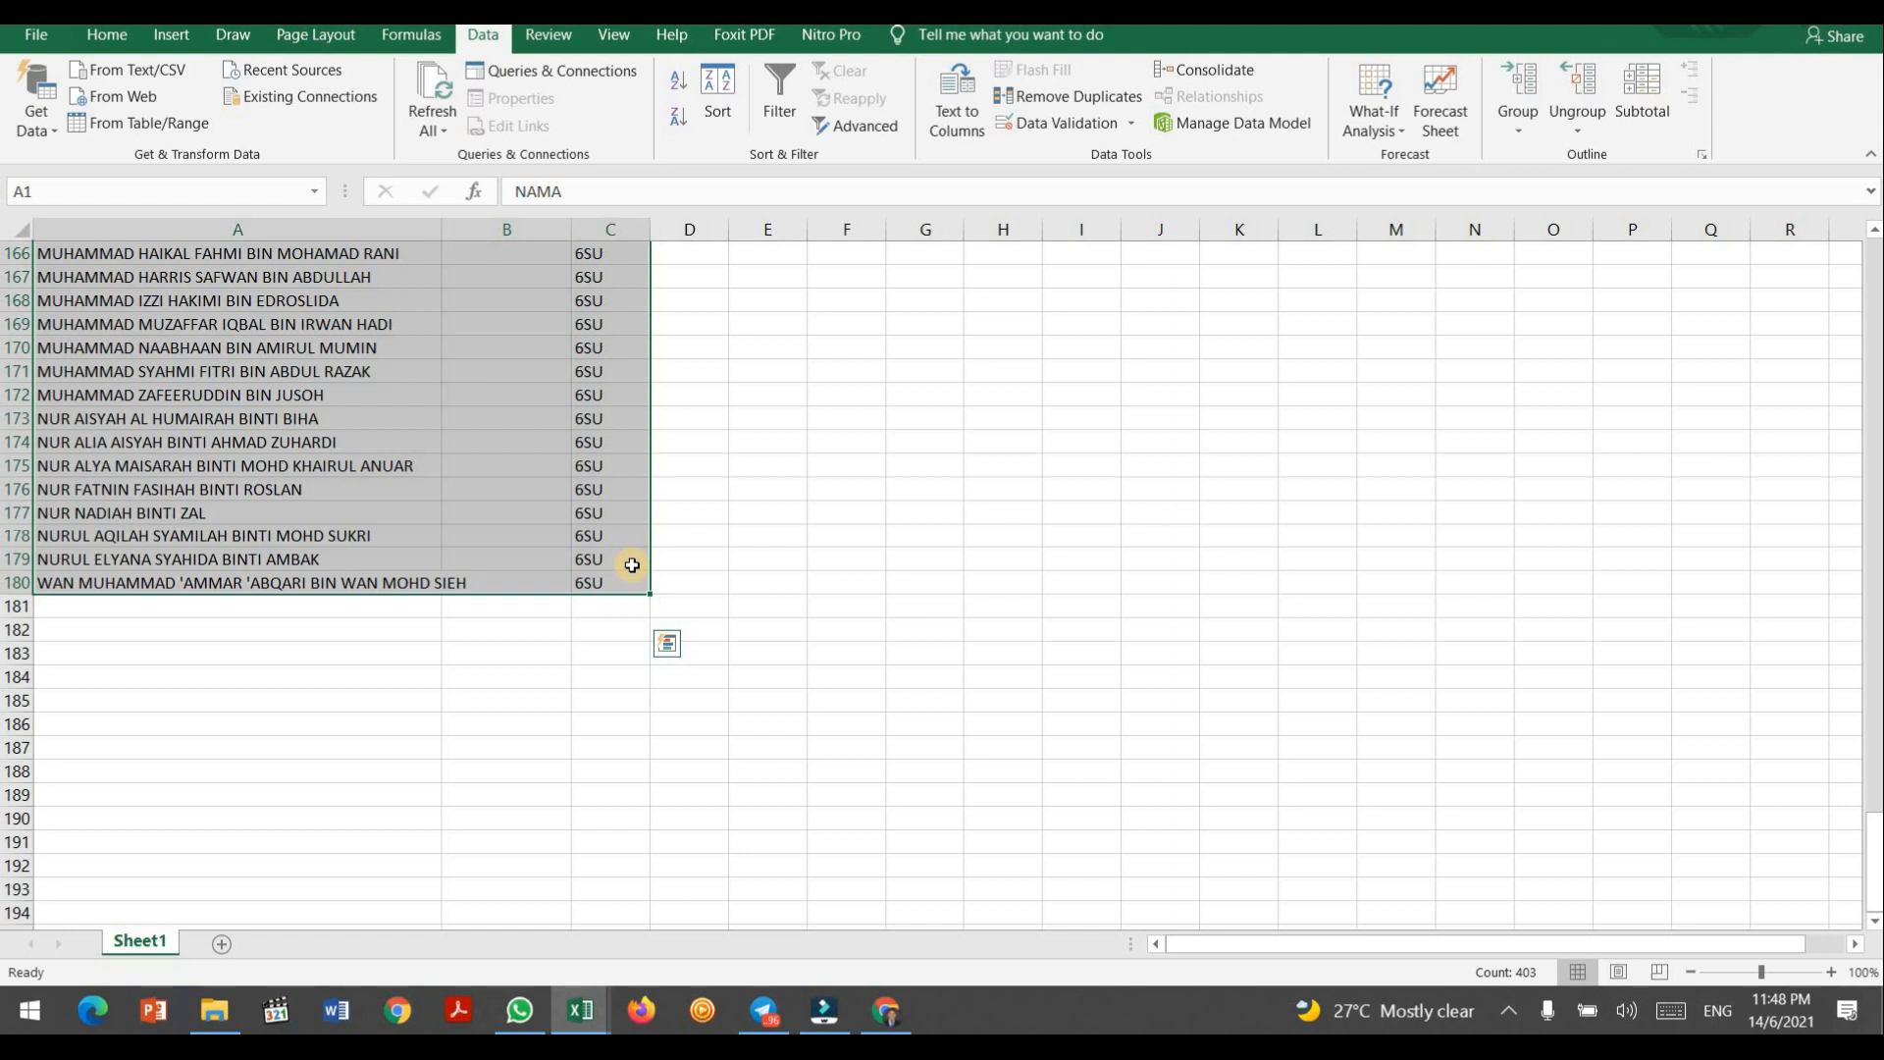
key(ctrl+c)
key(alt+Tab)
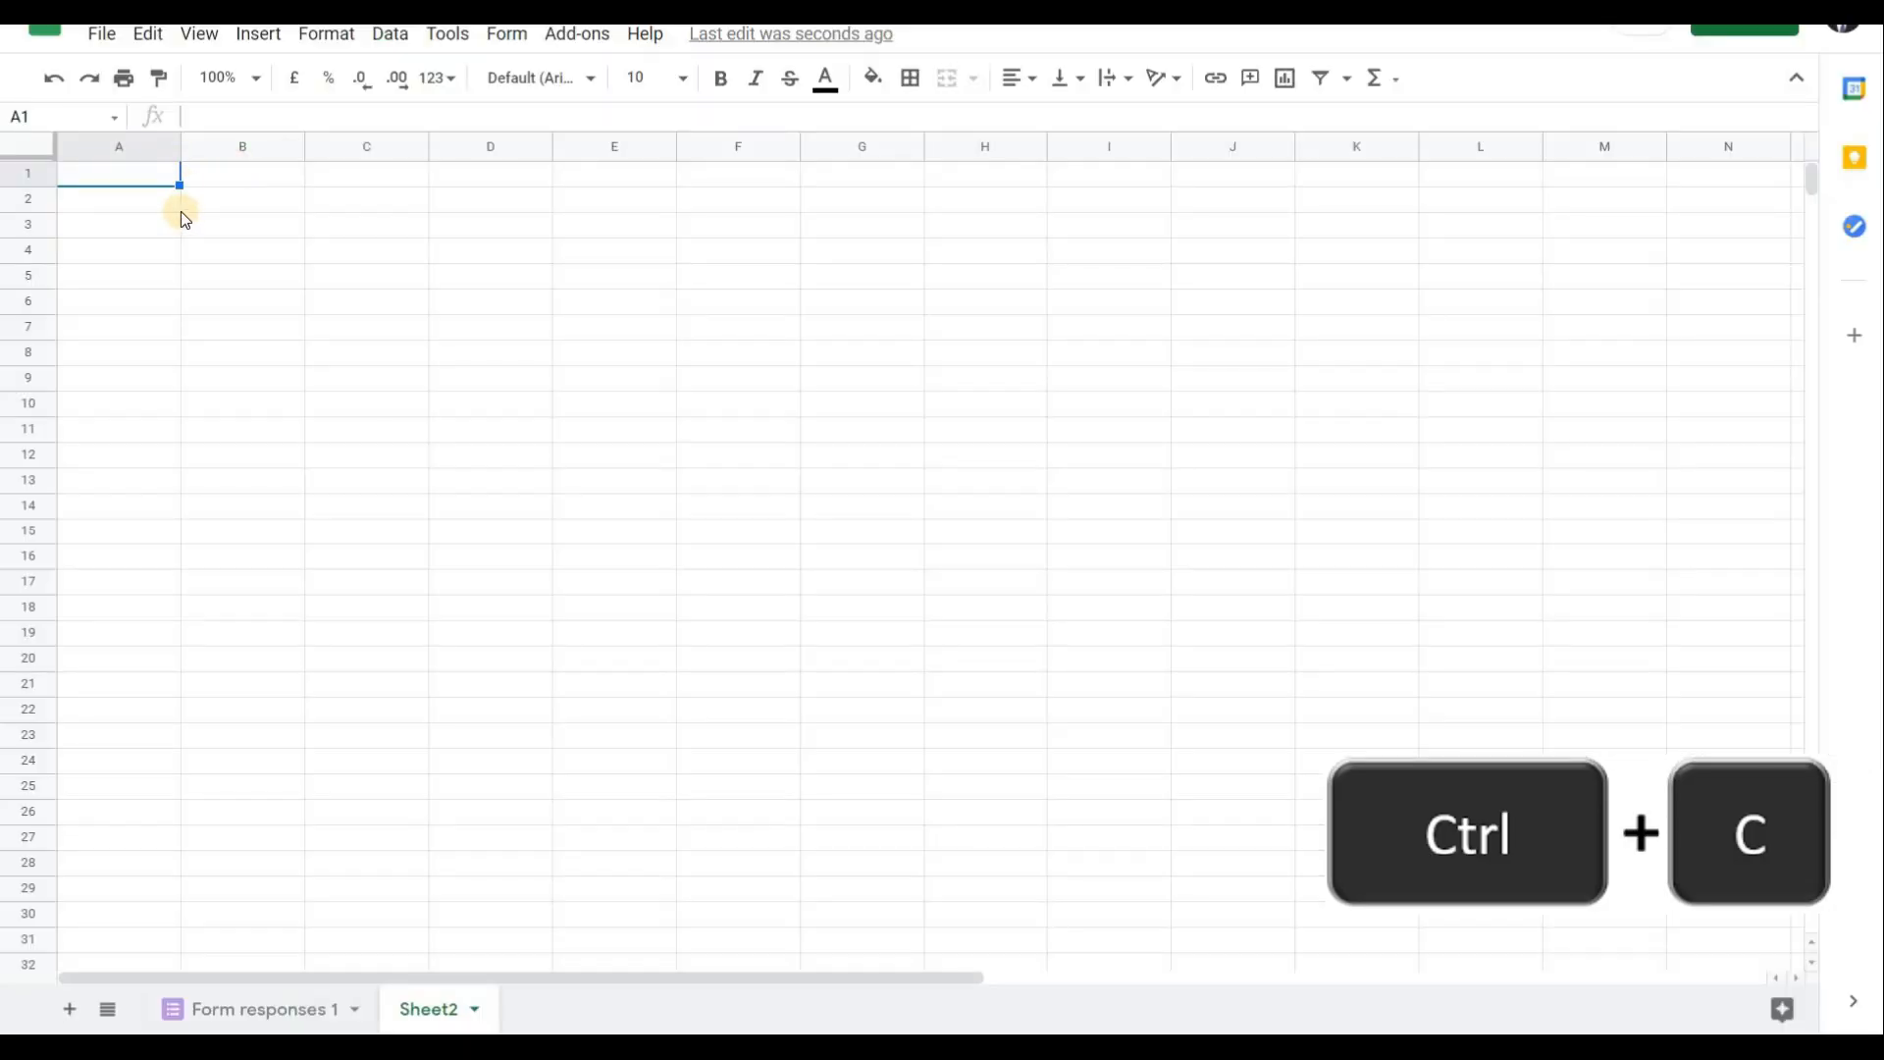
key(ctrl+v)
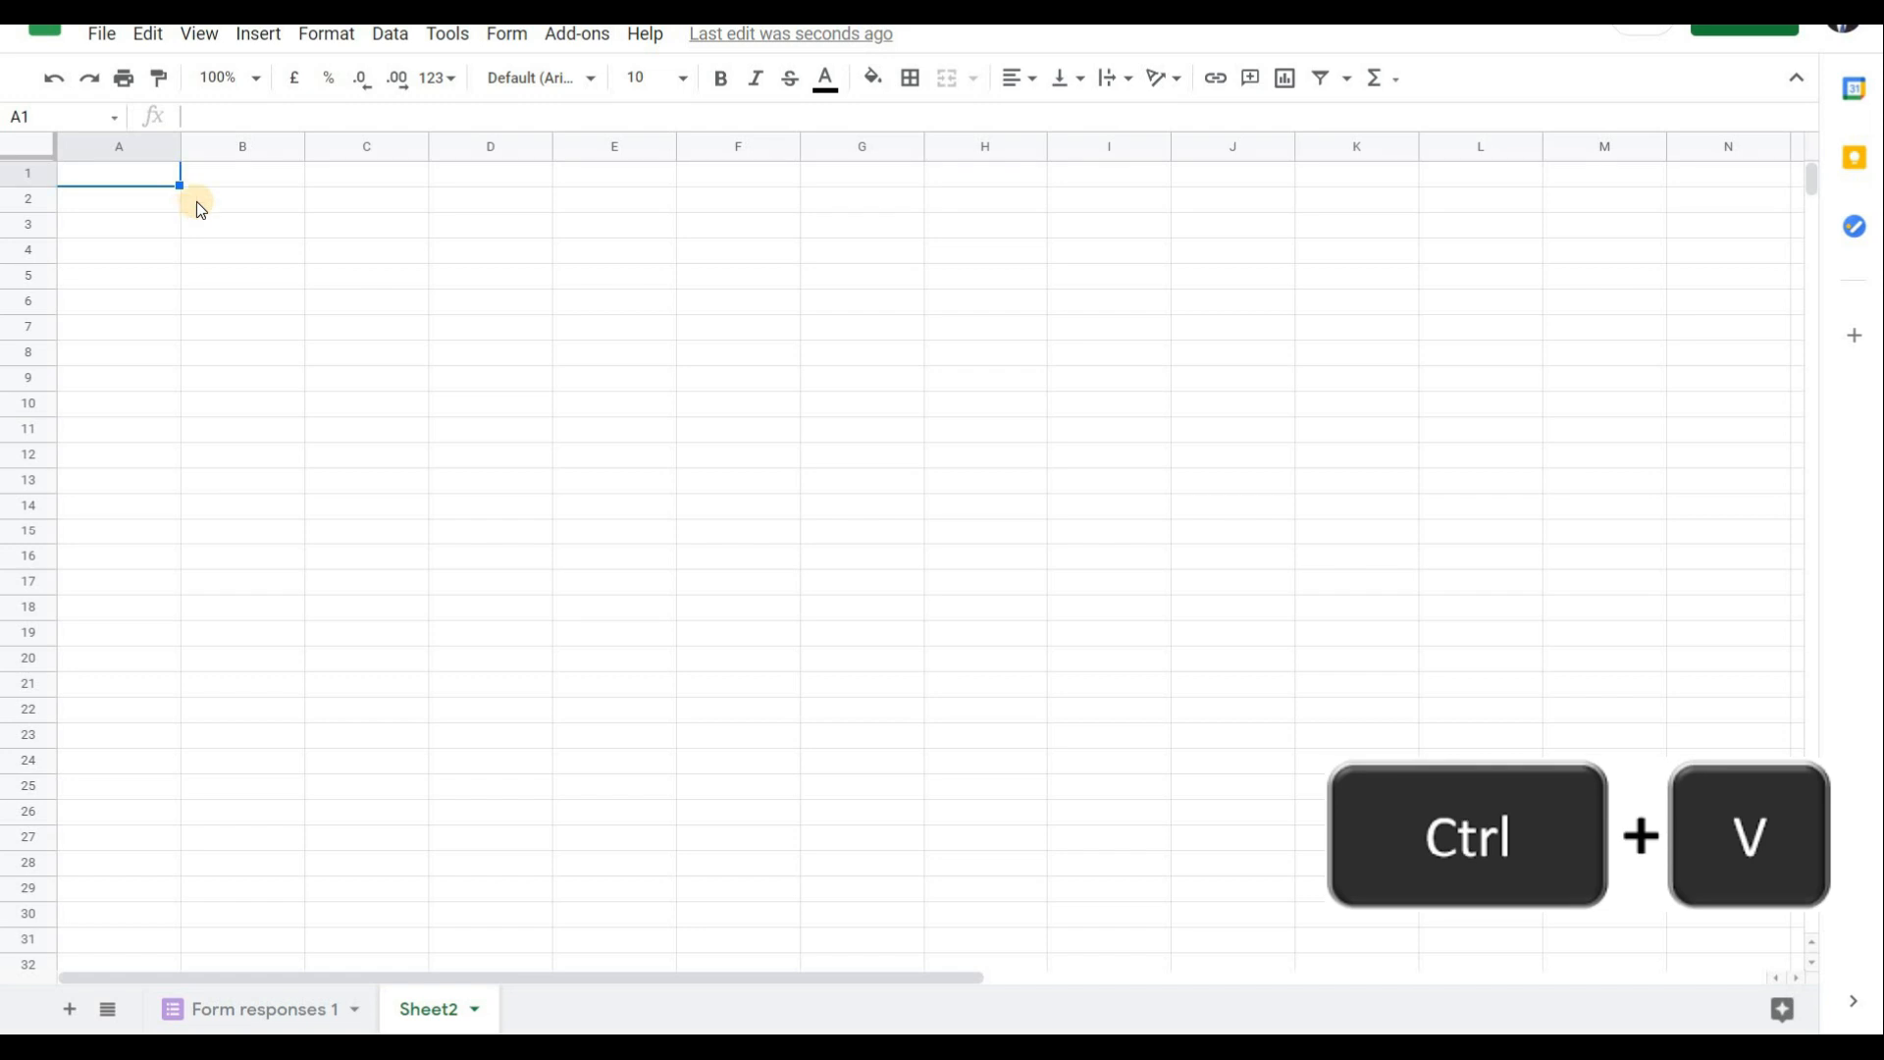
click(200, 206)
drag(235, 157, 402, 149)
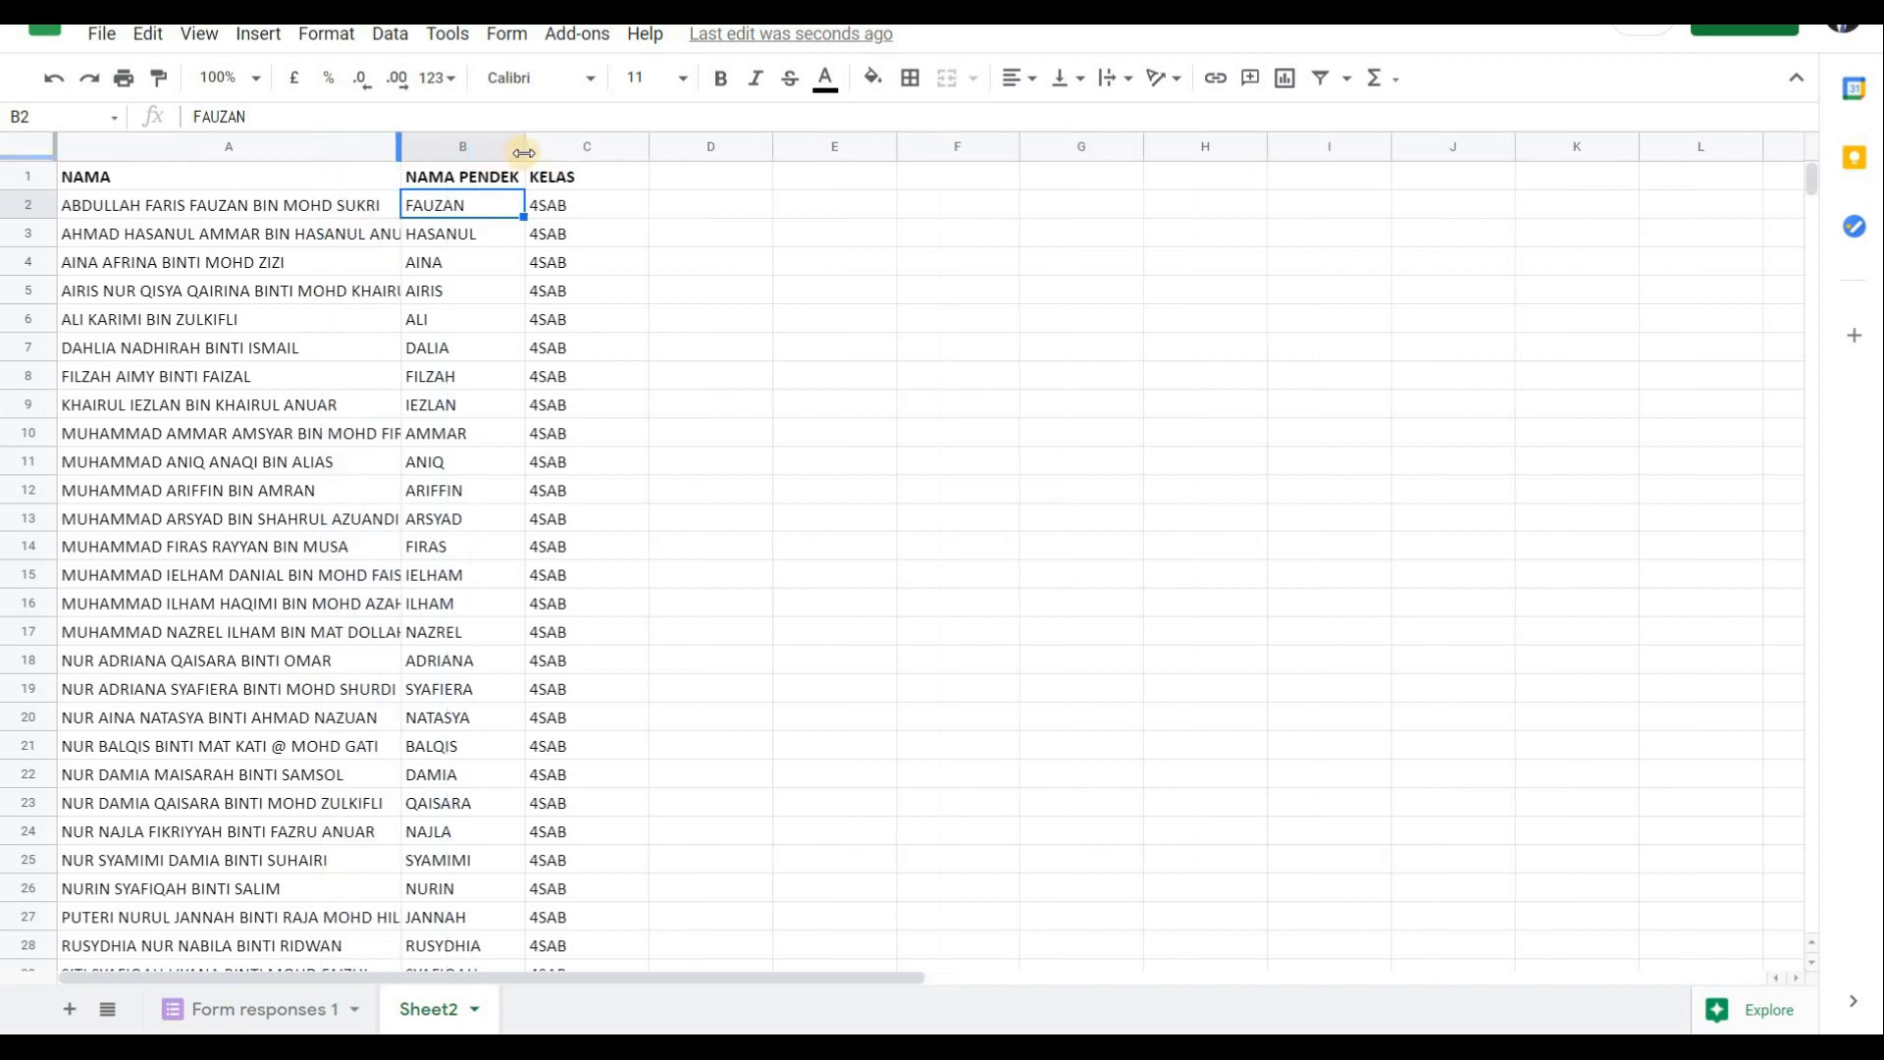
Check the Form responses 1 sheet and enter the date 14/6/2021 as the heading in cell D1 of Sheet2.
click(688, 175)
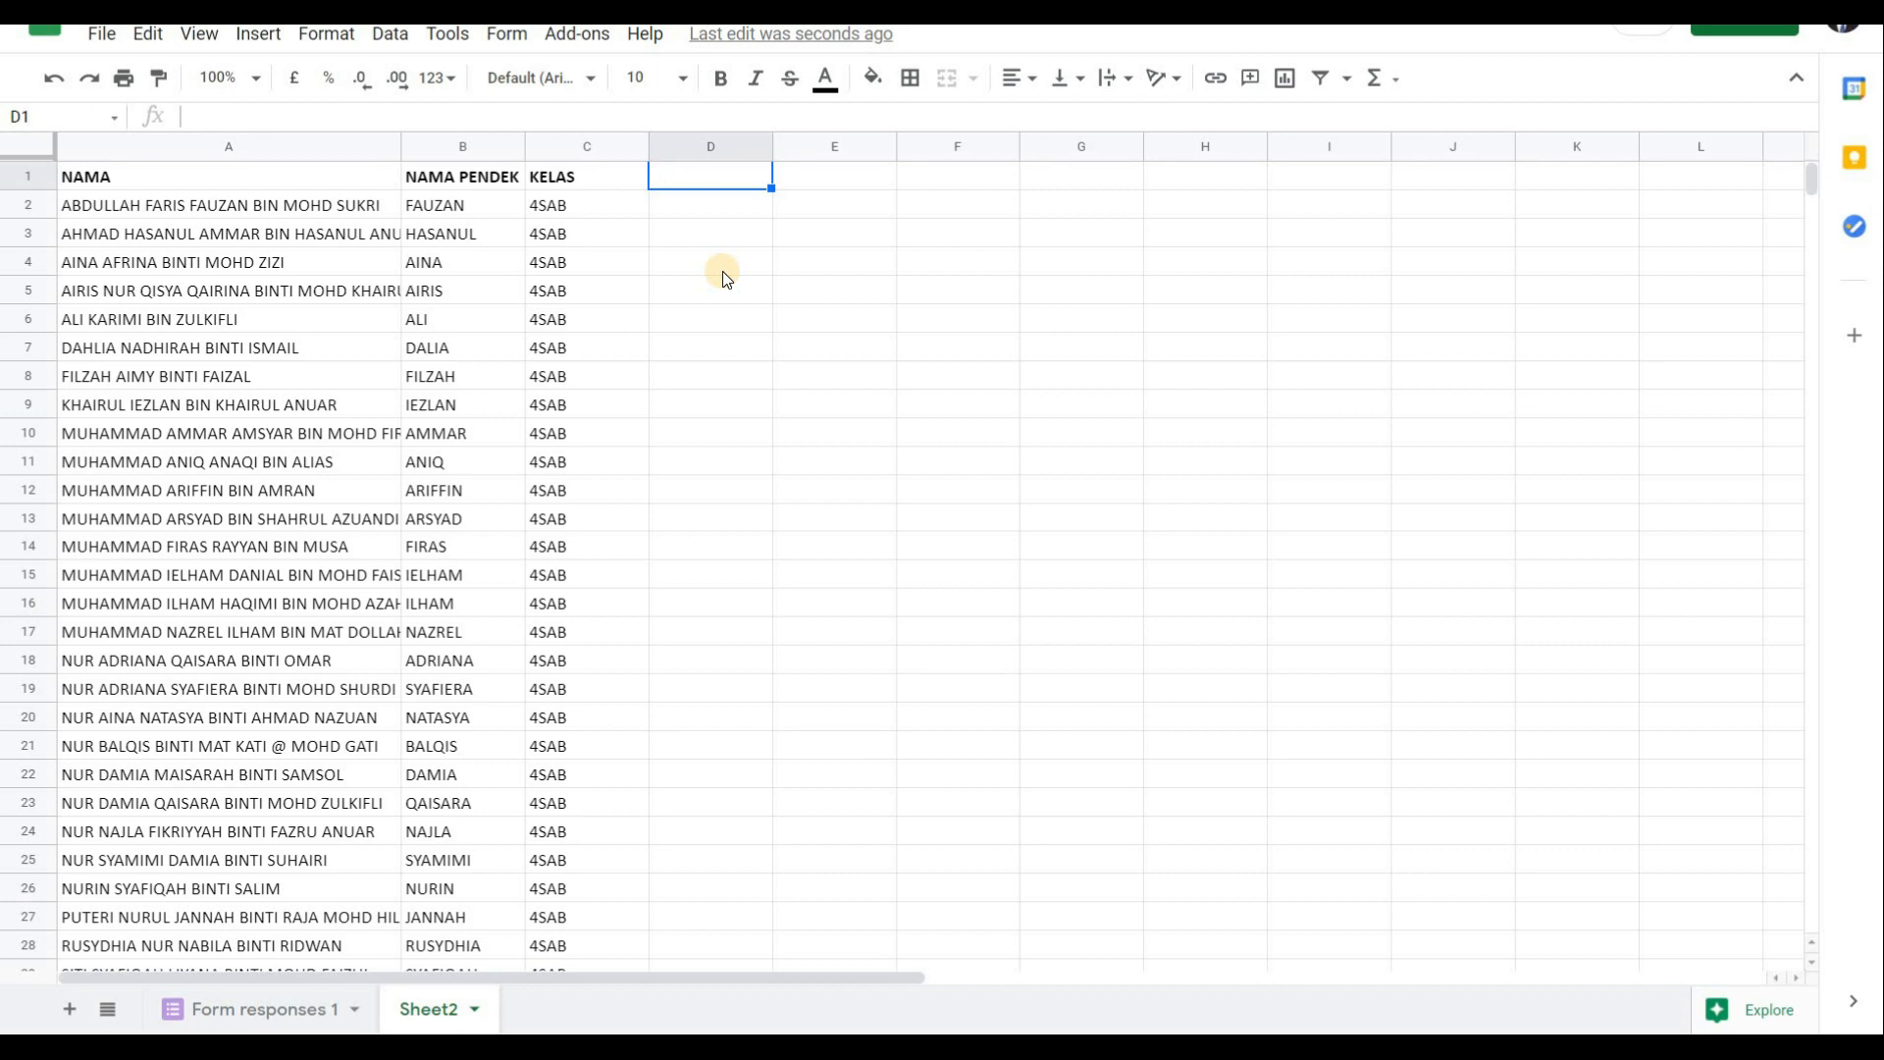
click(268, 995)
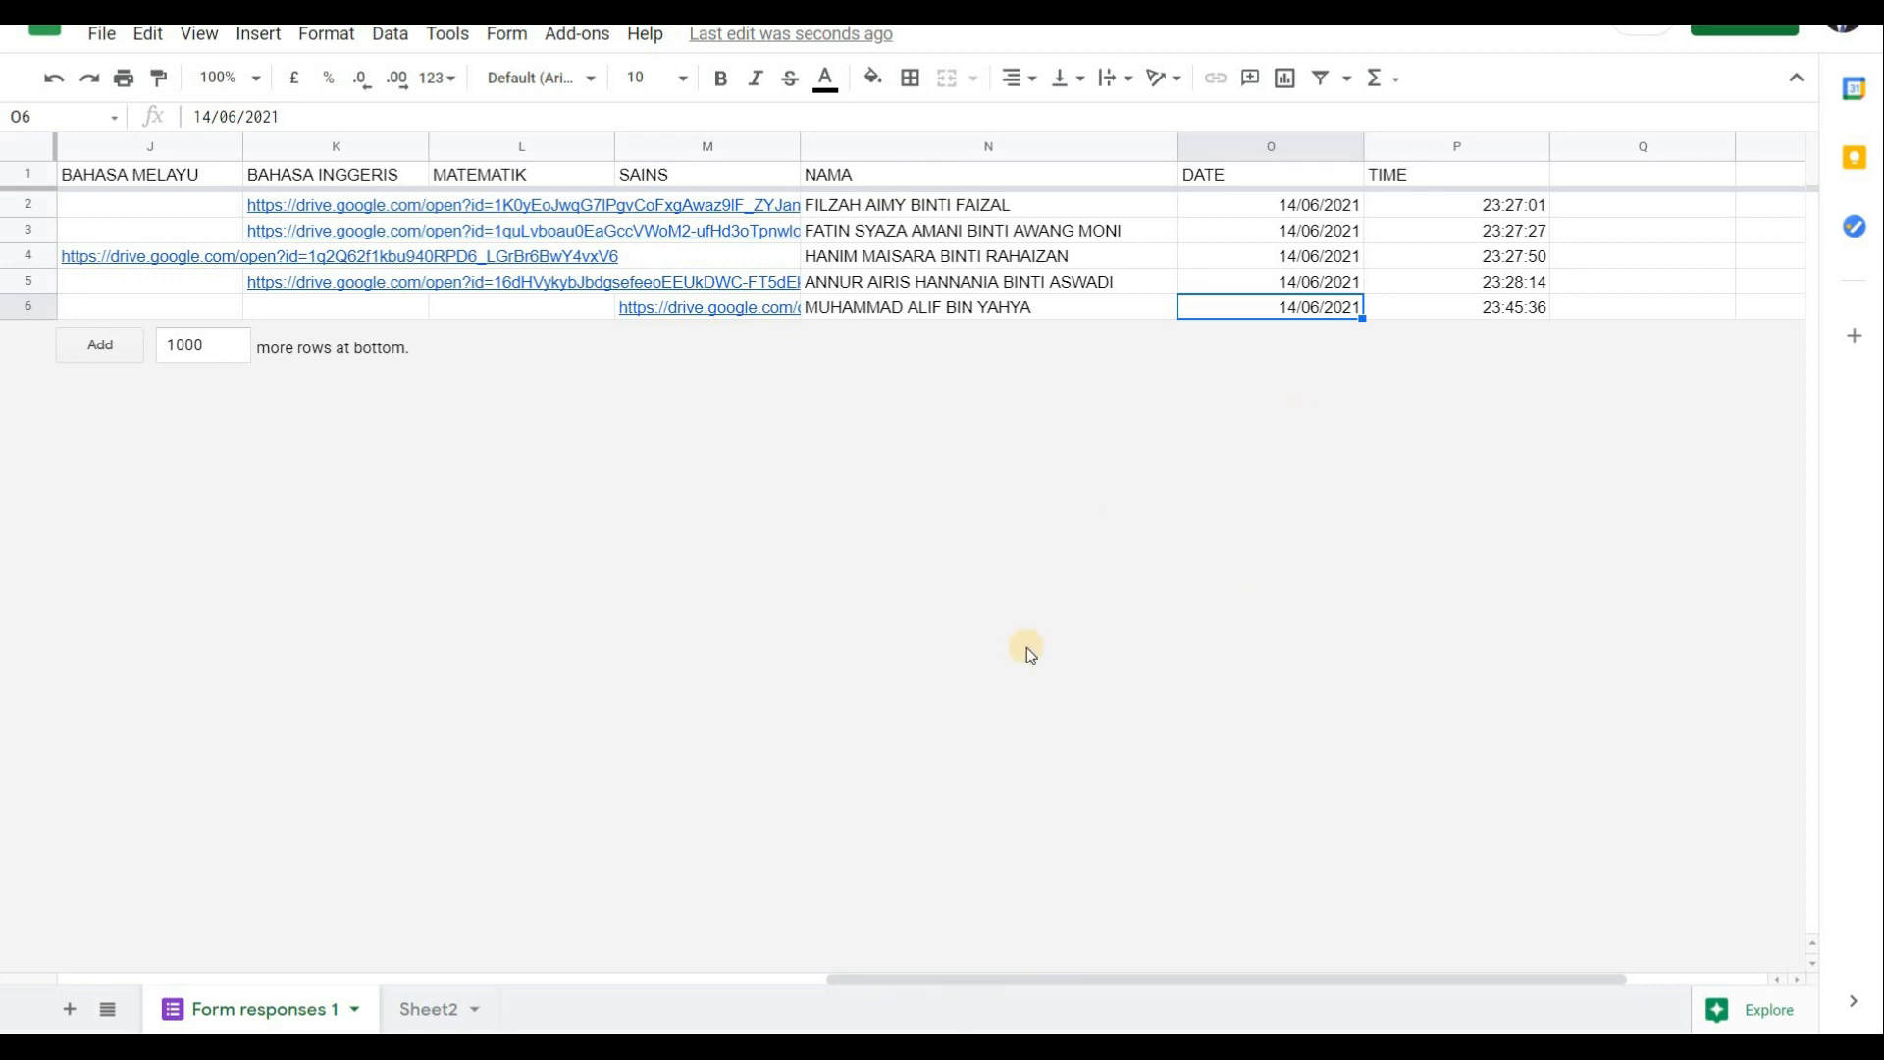
click(421, 1027)
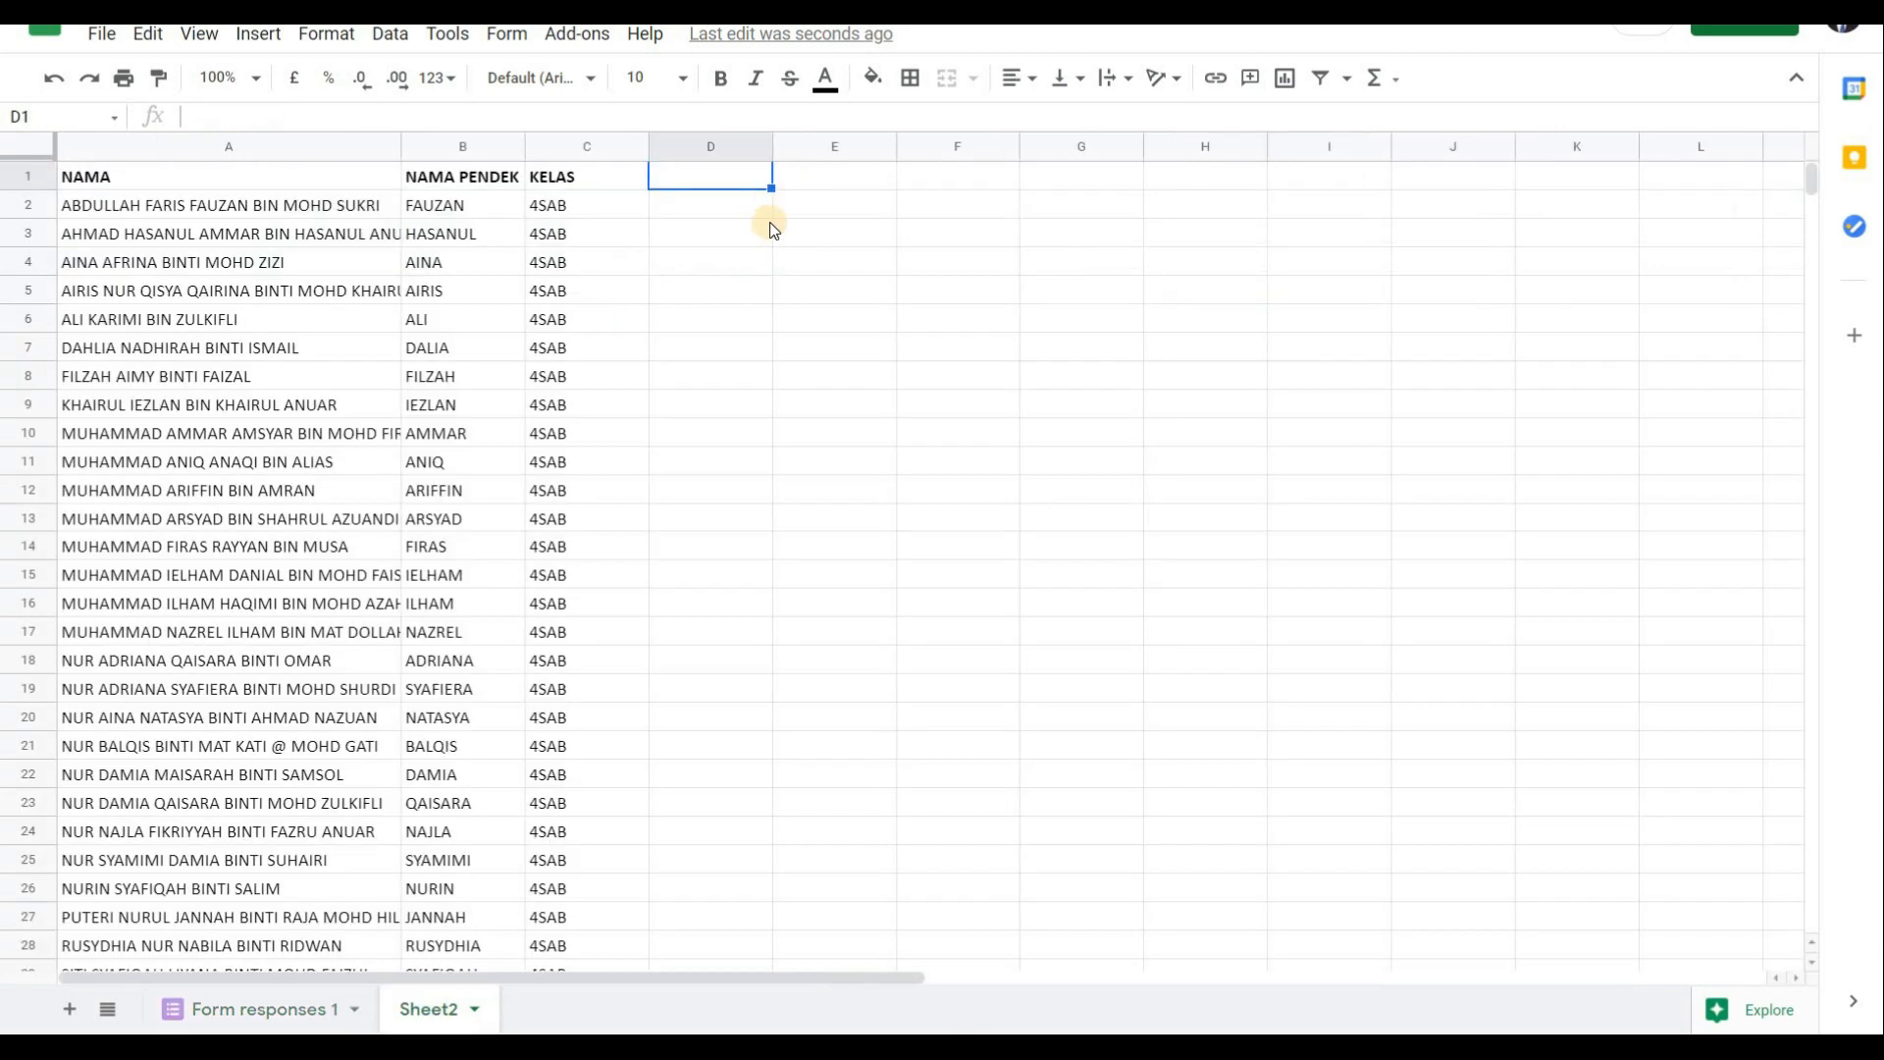
text(14)
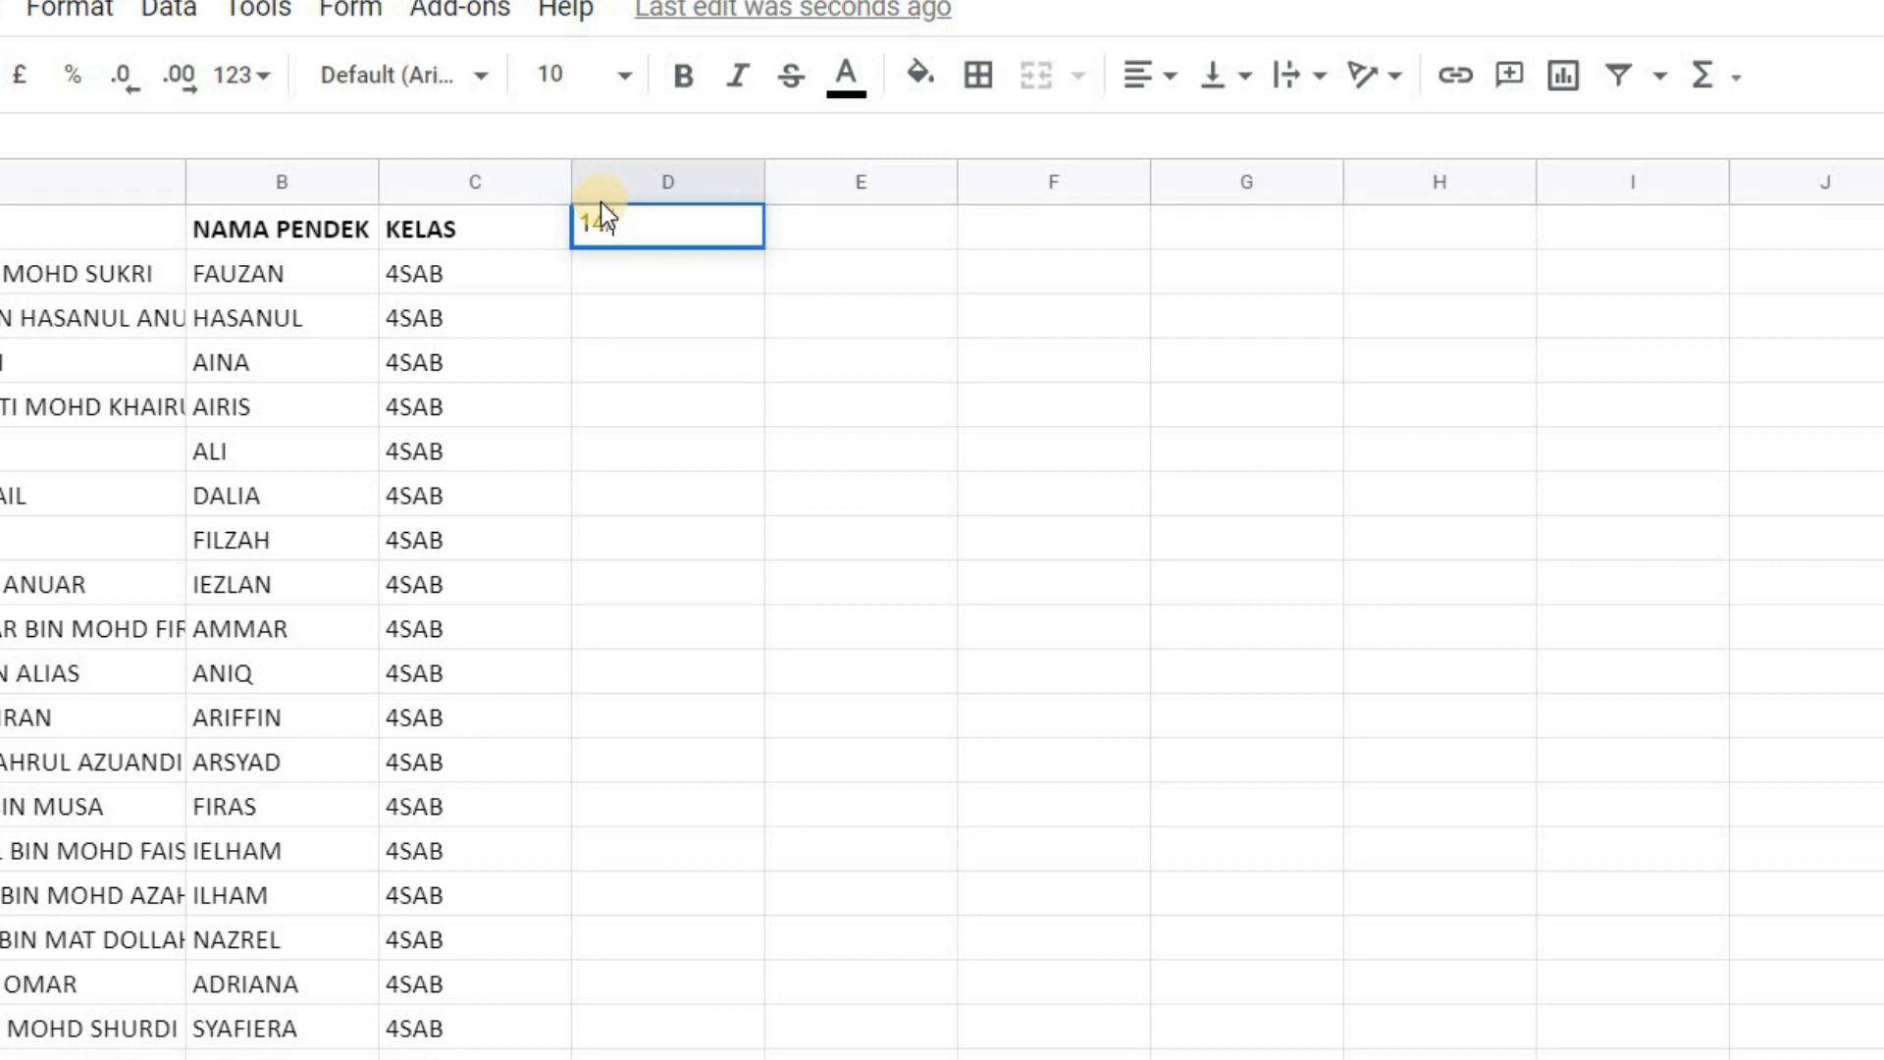
text(/6/2021)
key(Return)
key(Up)
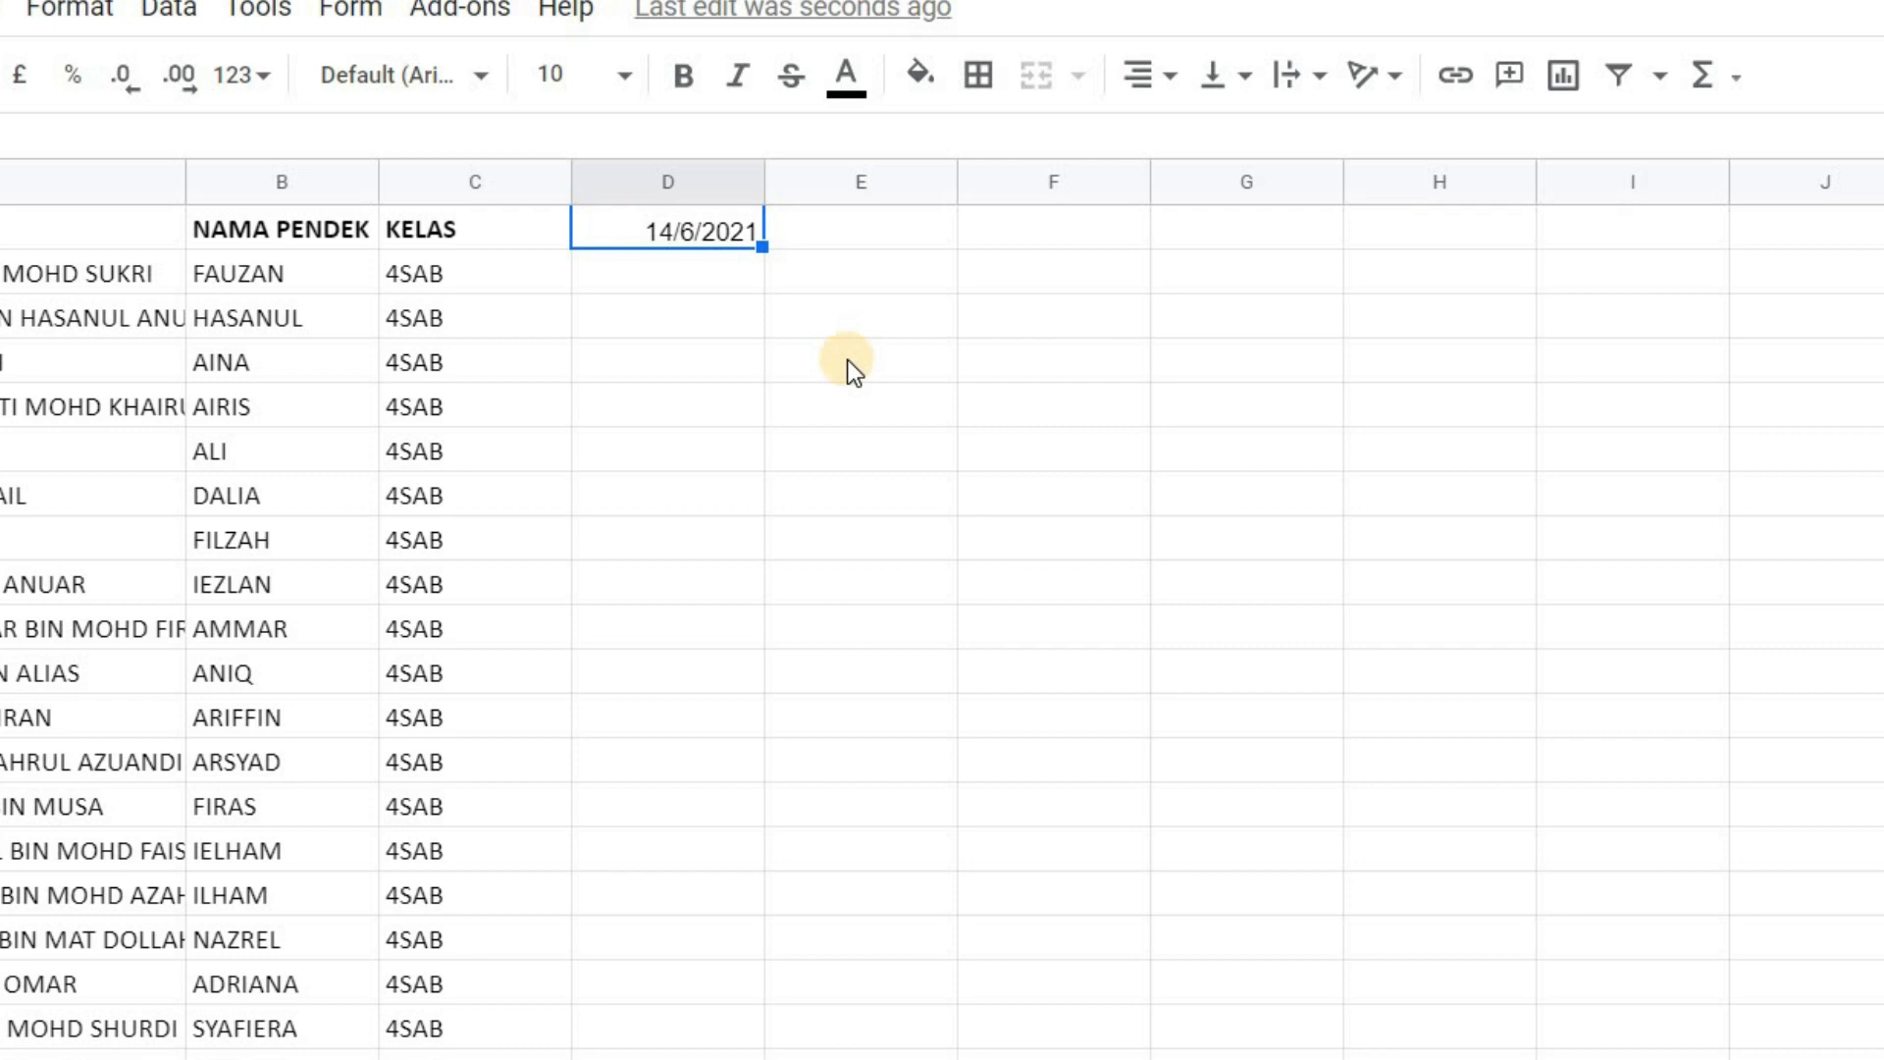
text(14/6)
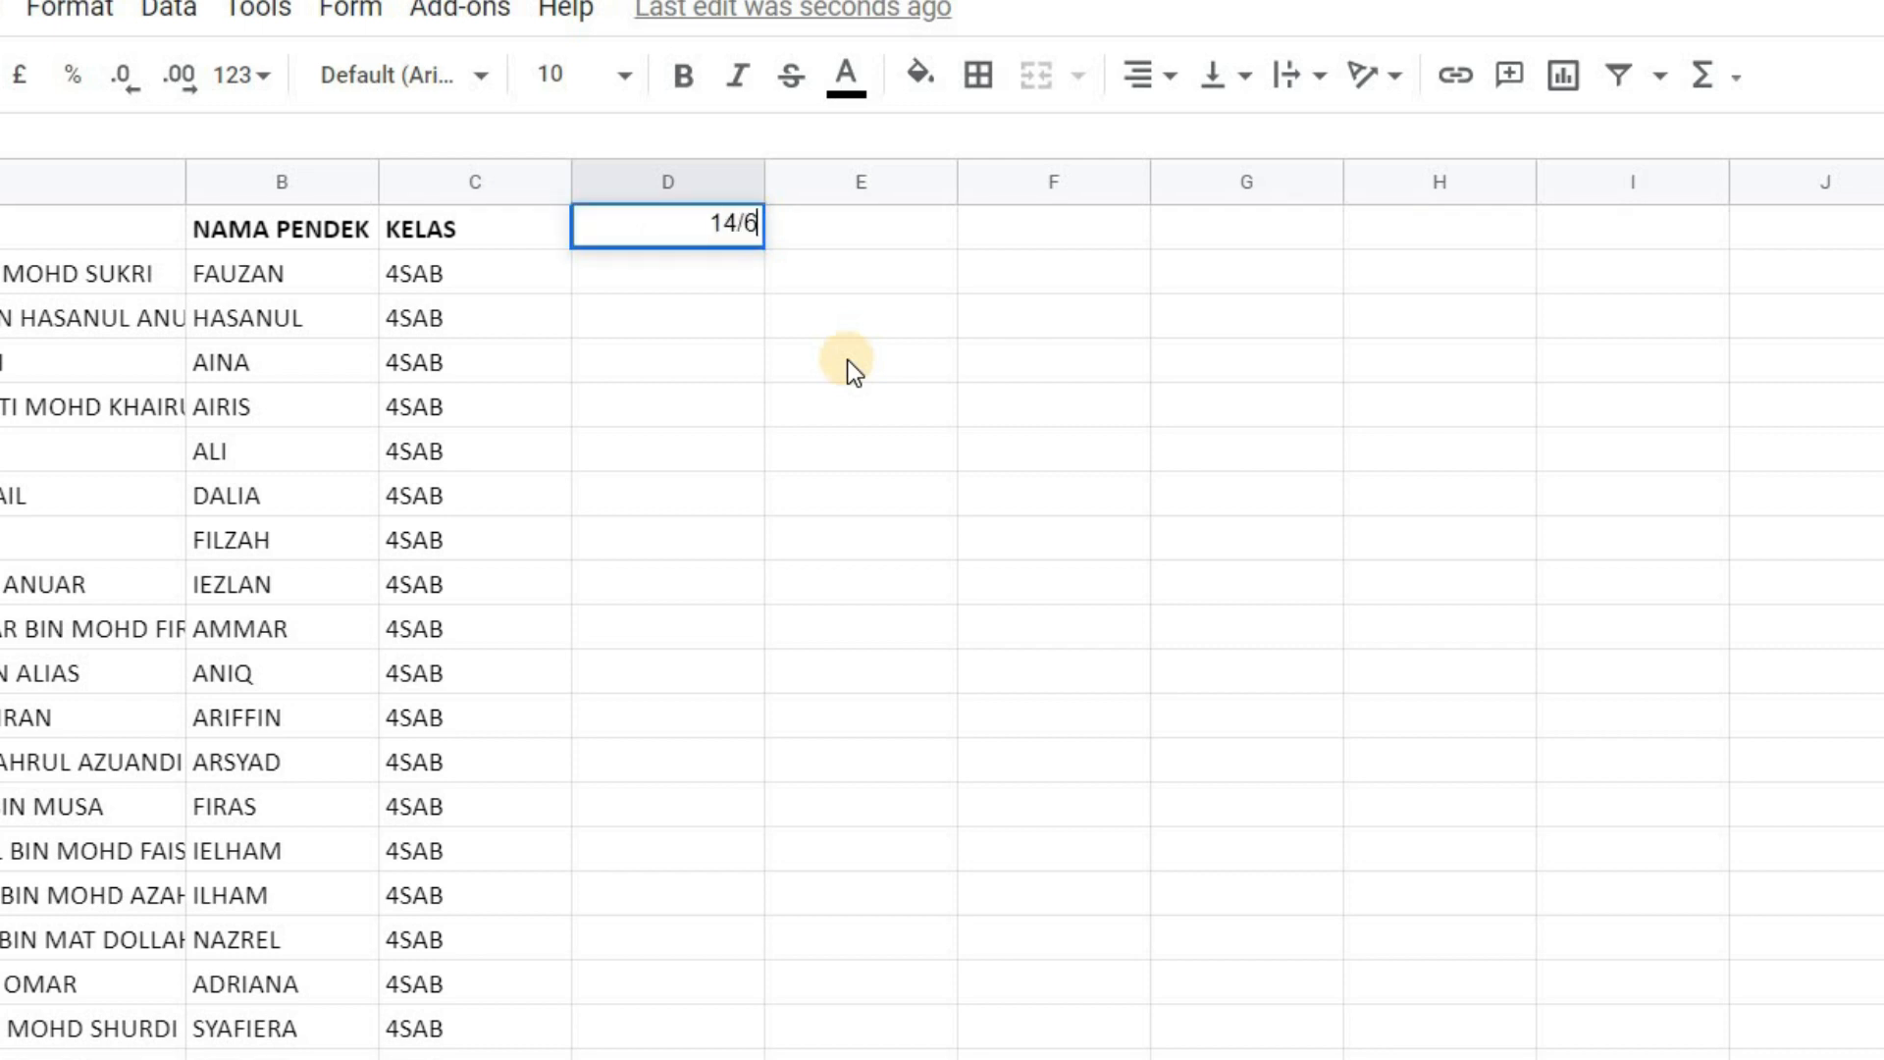
text(/2021)
key(Return)
key(Up)
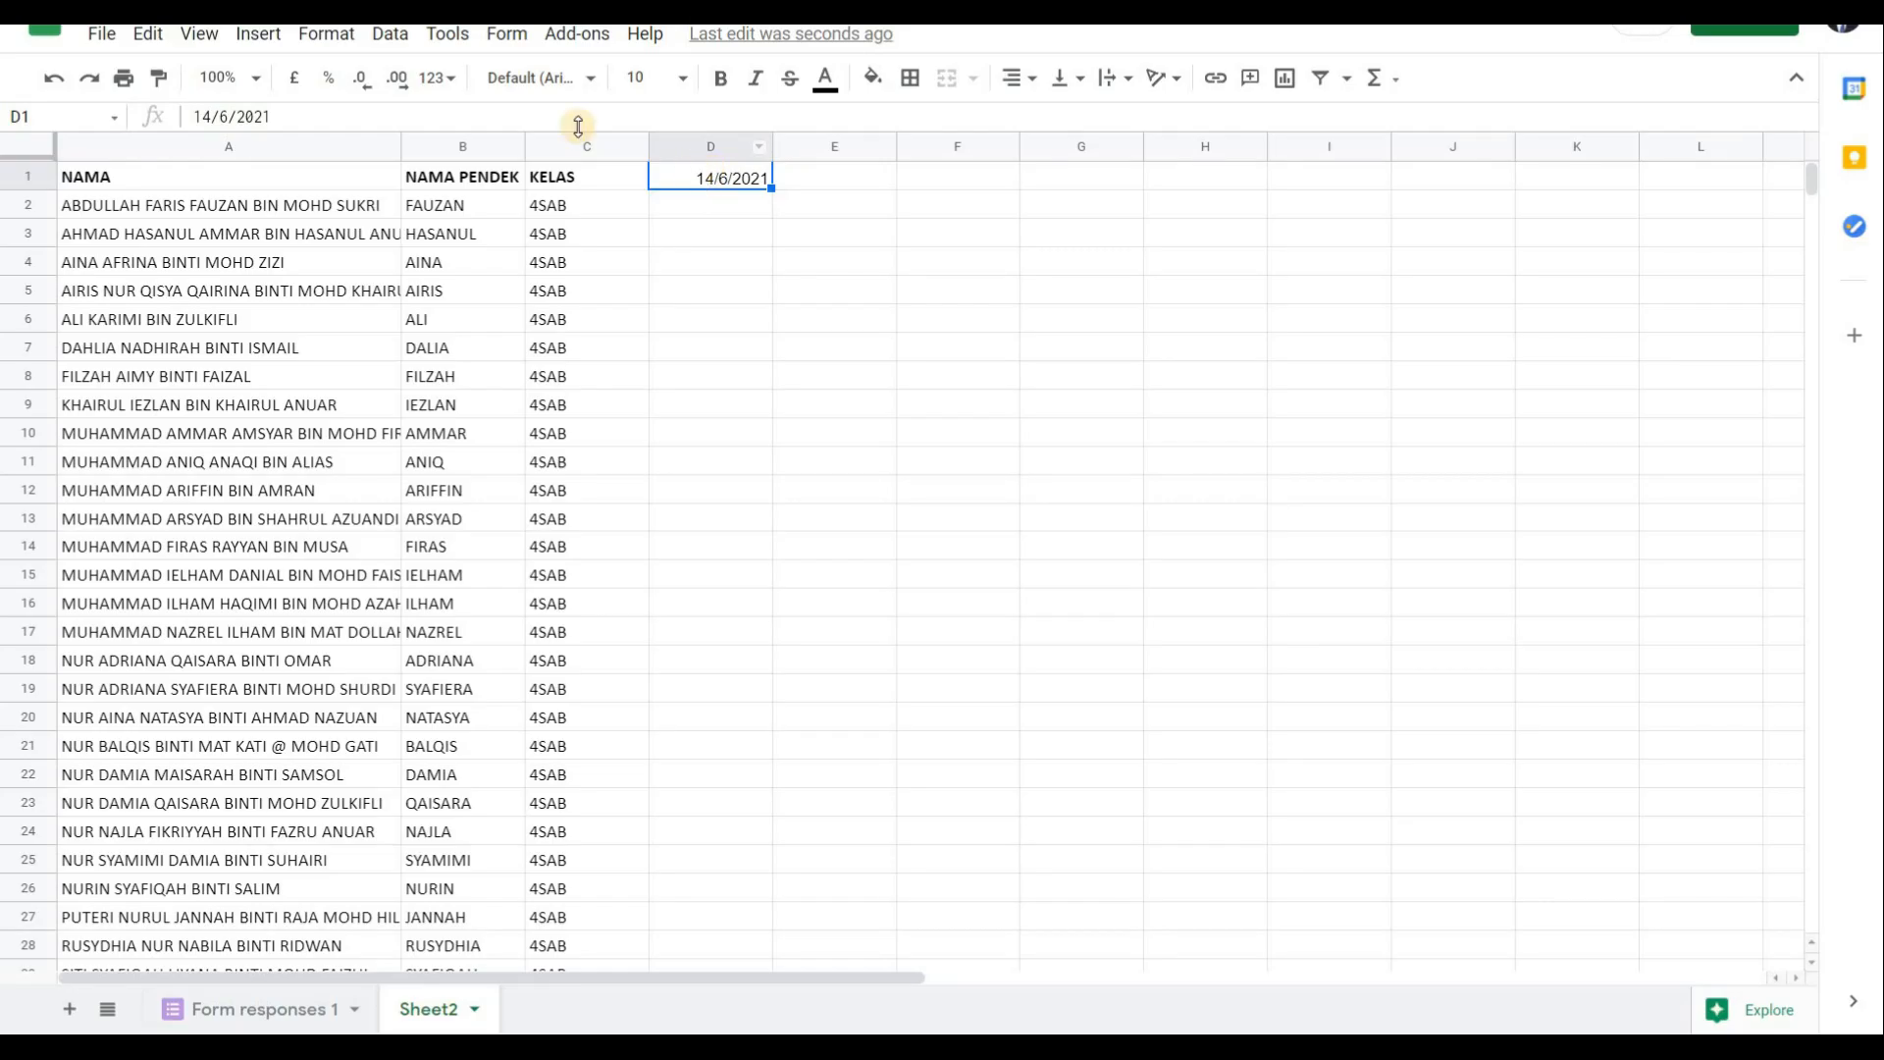
Apply the custom number format DD/M to the date in cell D1.
click(329, 38)
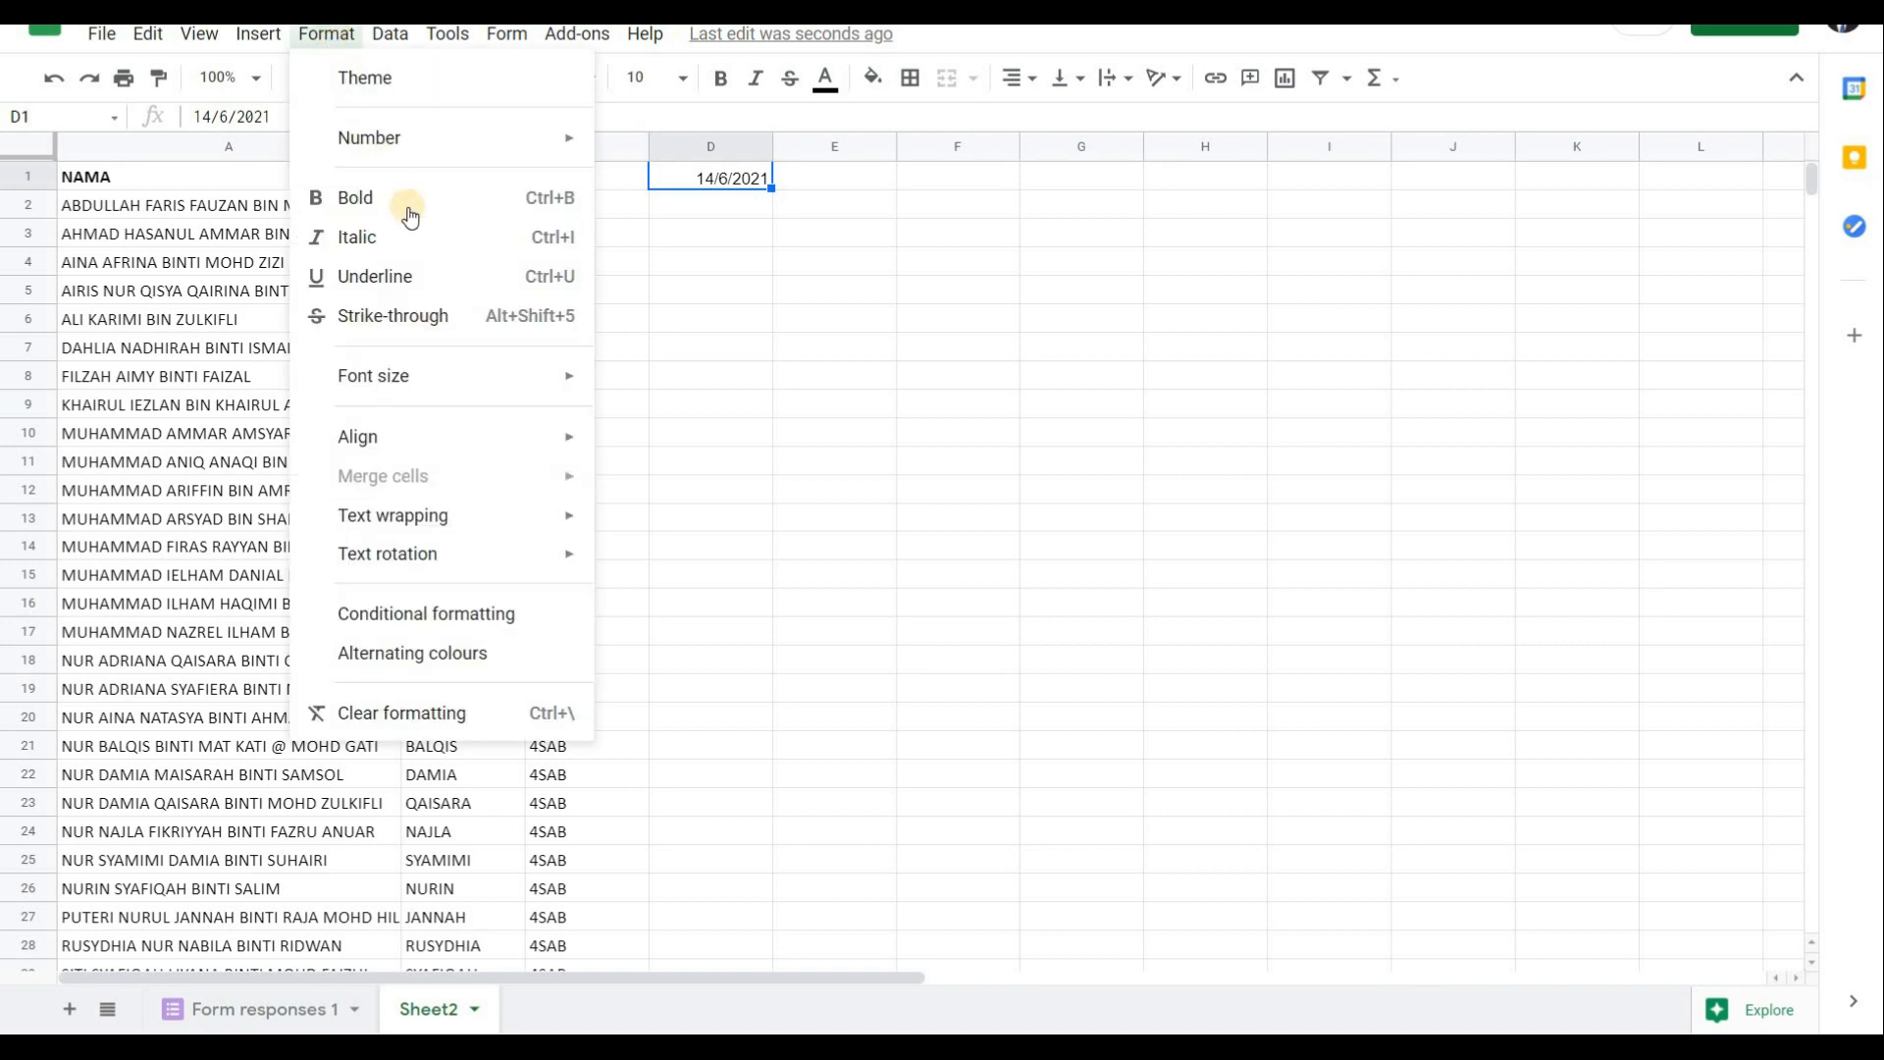
mouse_move(395, 142)
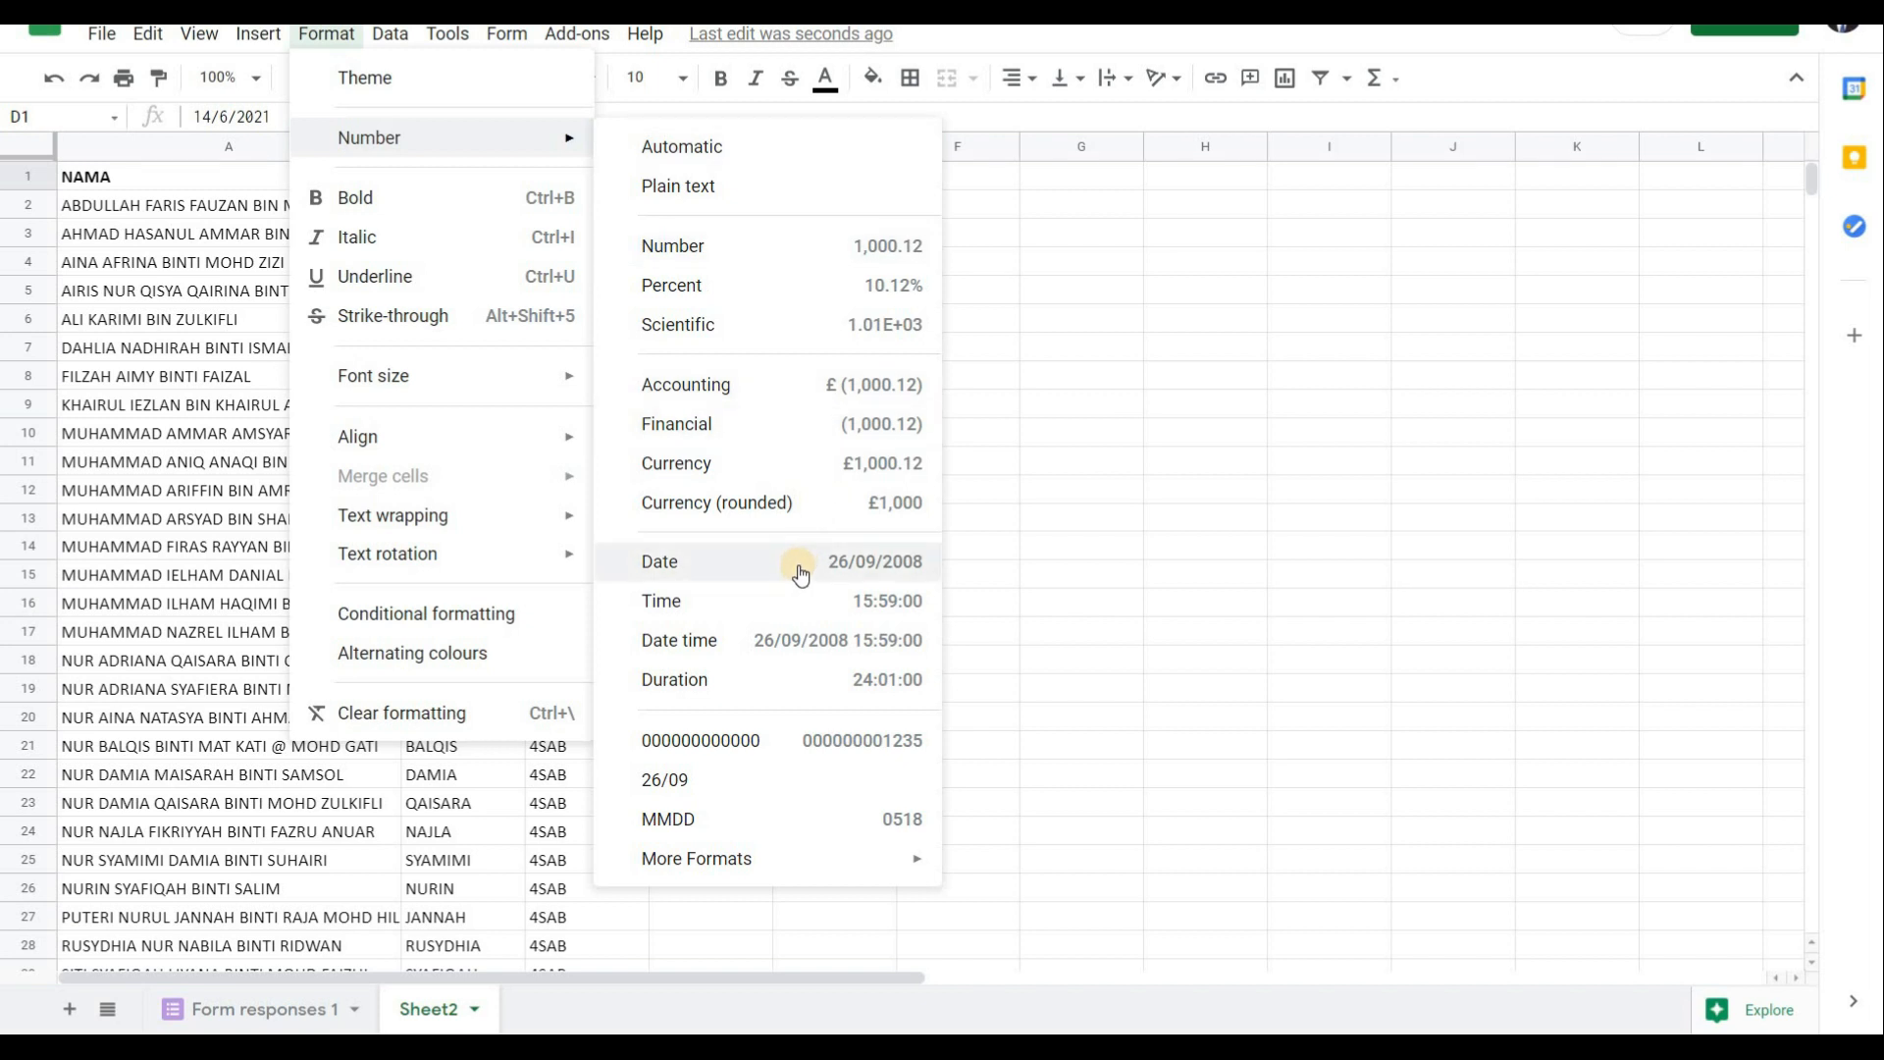
mouse_move(820, 864)
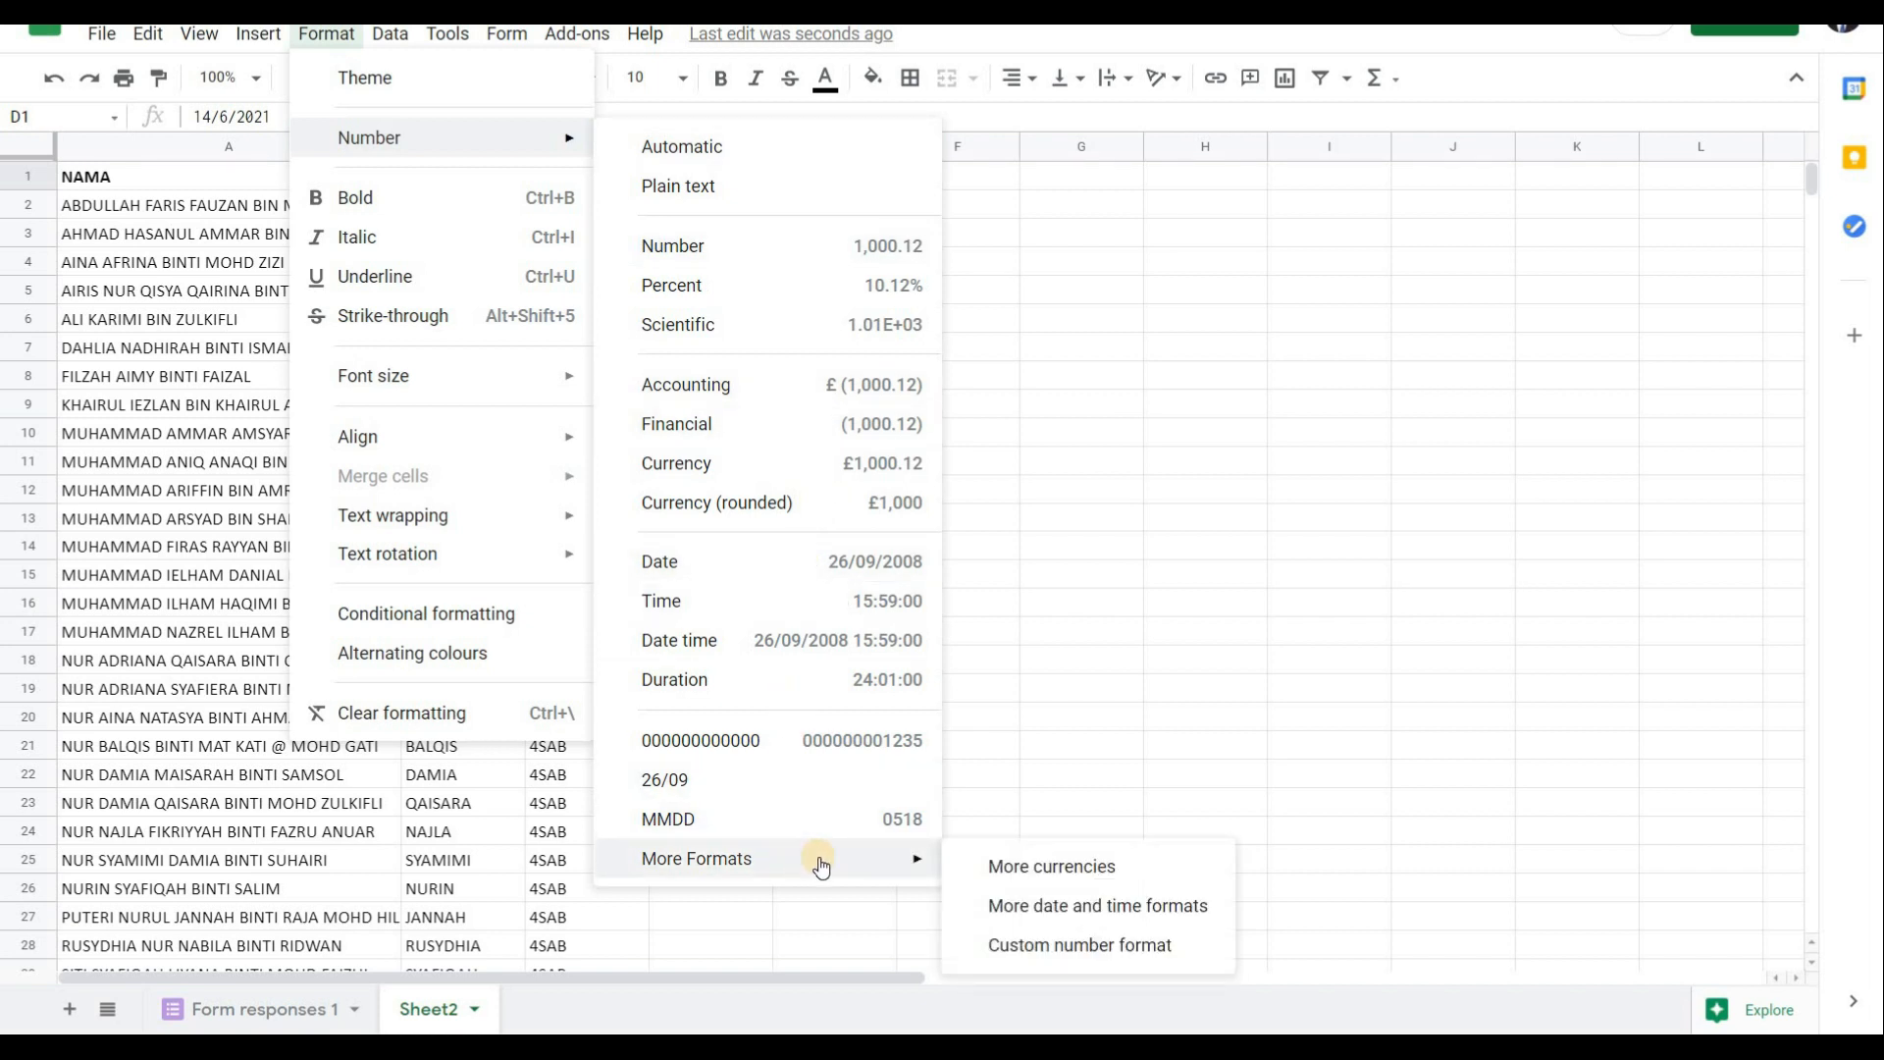
click(1084, 945)
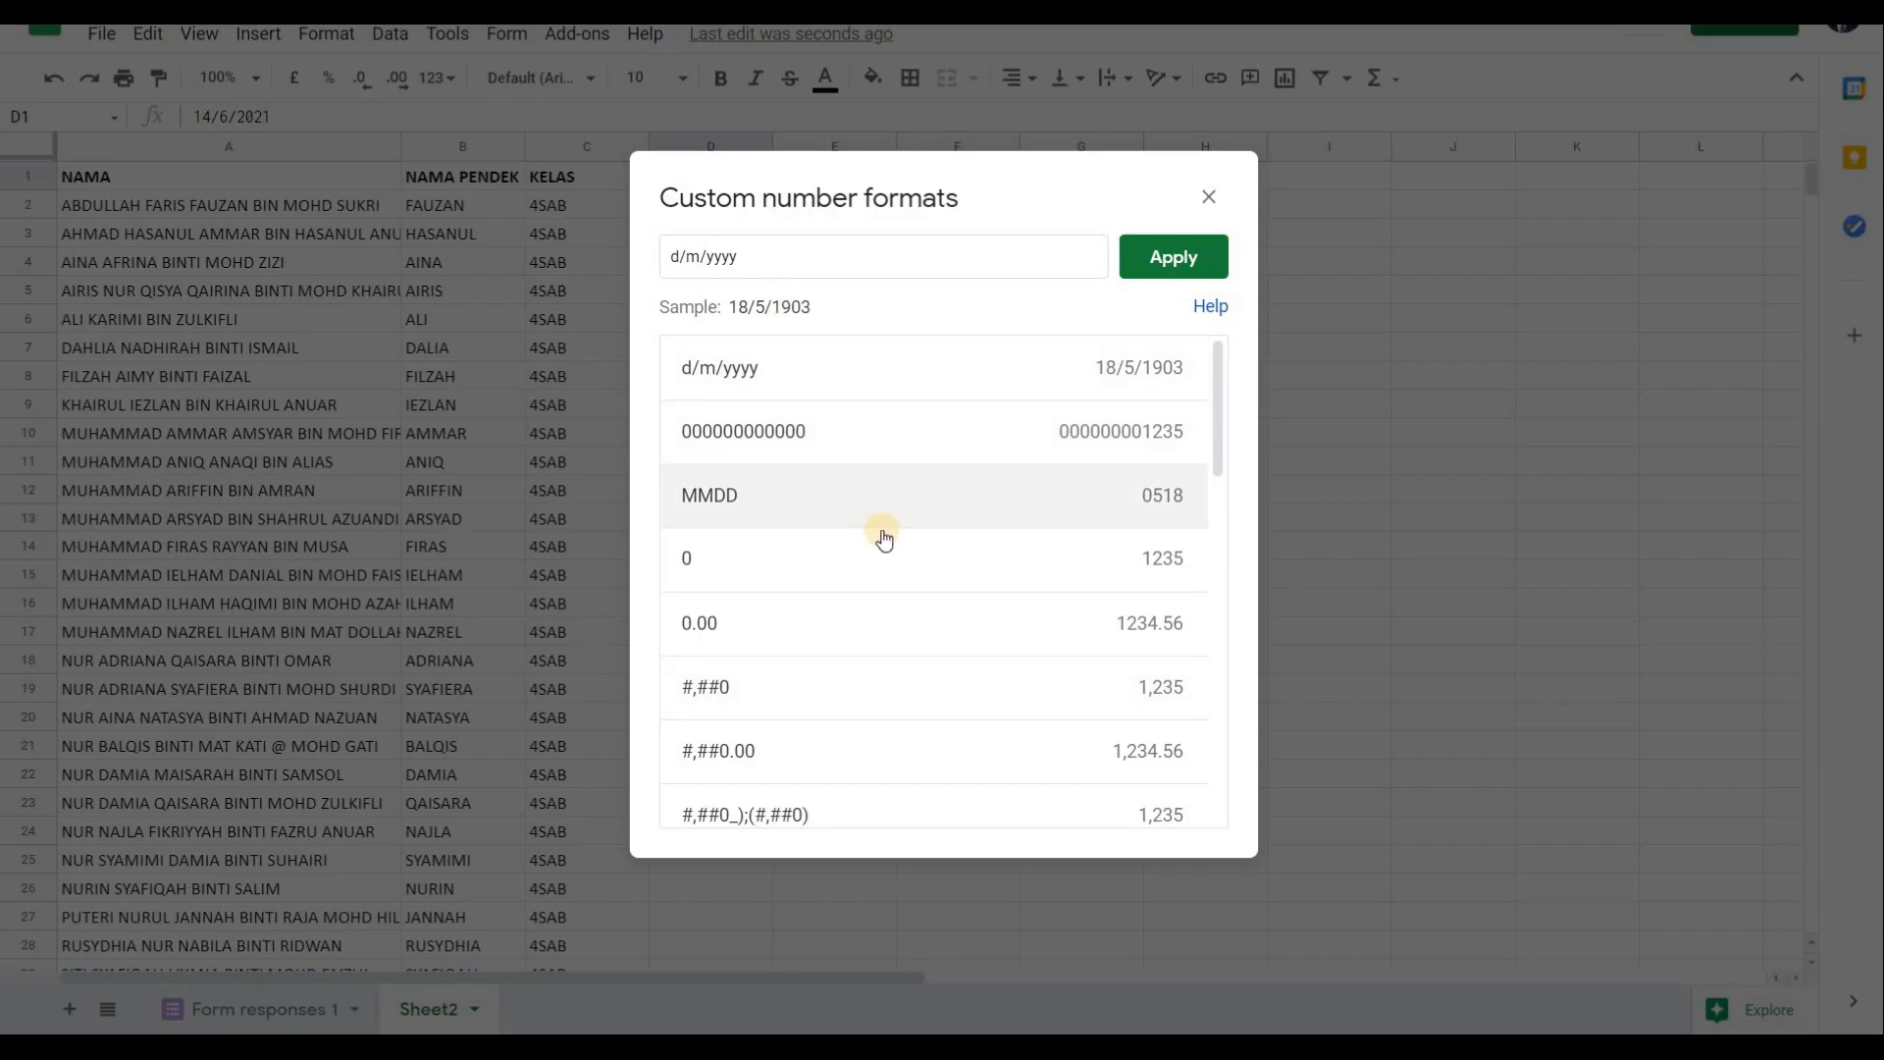
scroll(883, 538, down, 4)
scroll(899, 476, down, 2)
scroll(899, 476, up, 6)
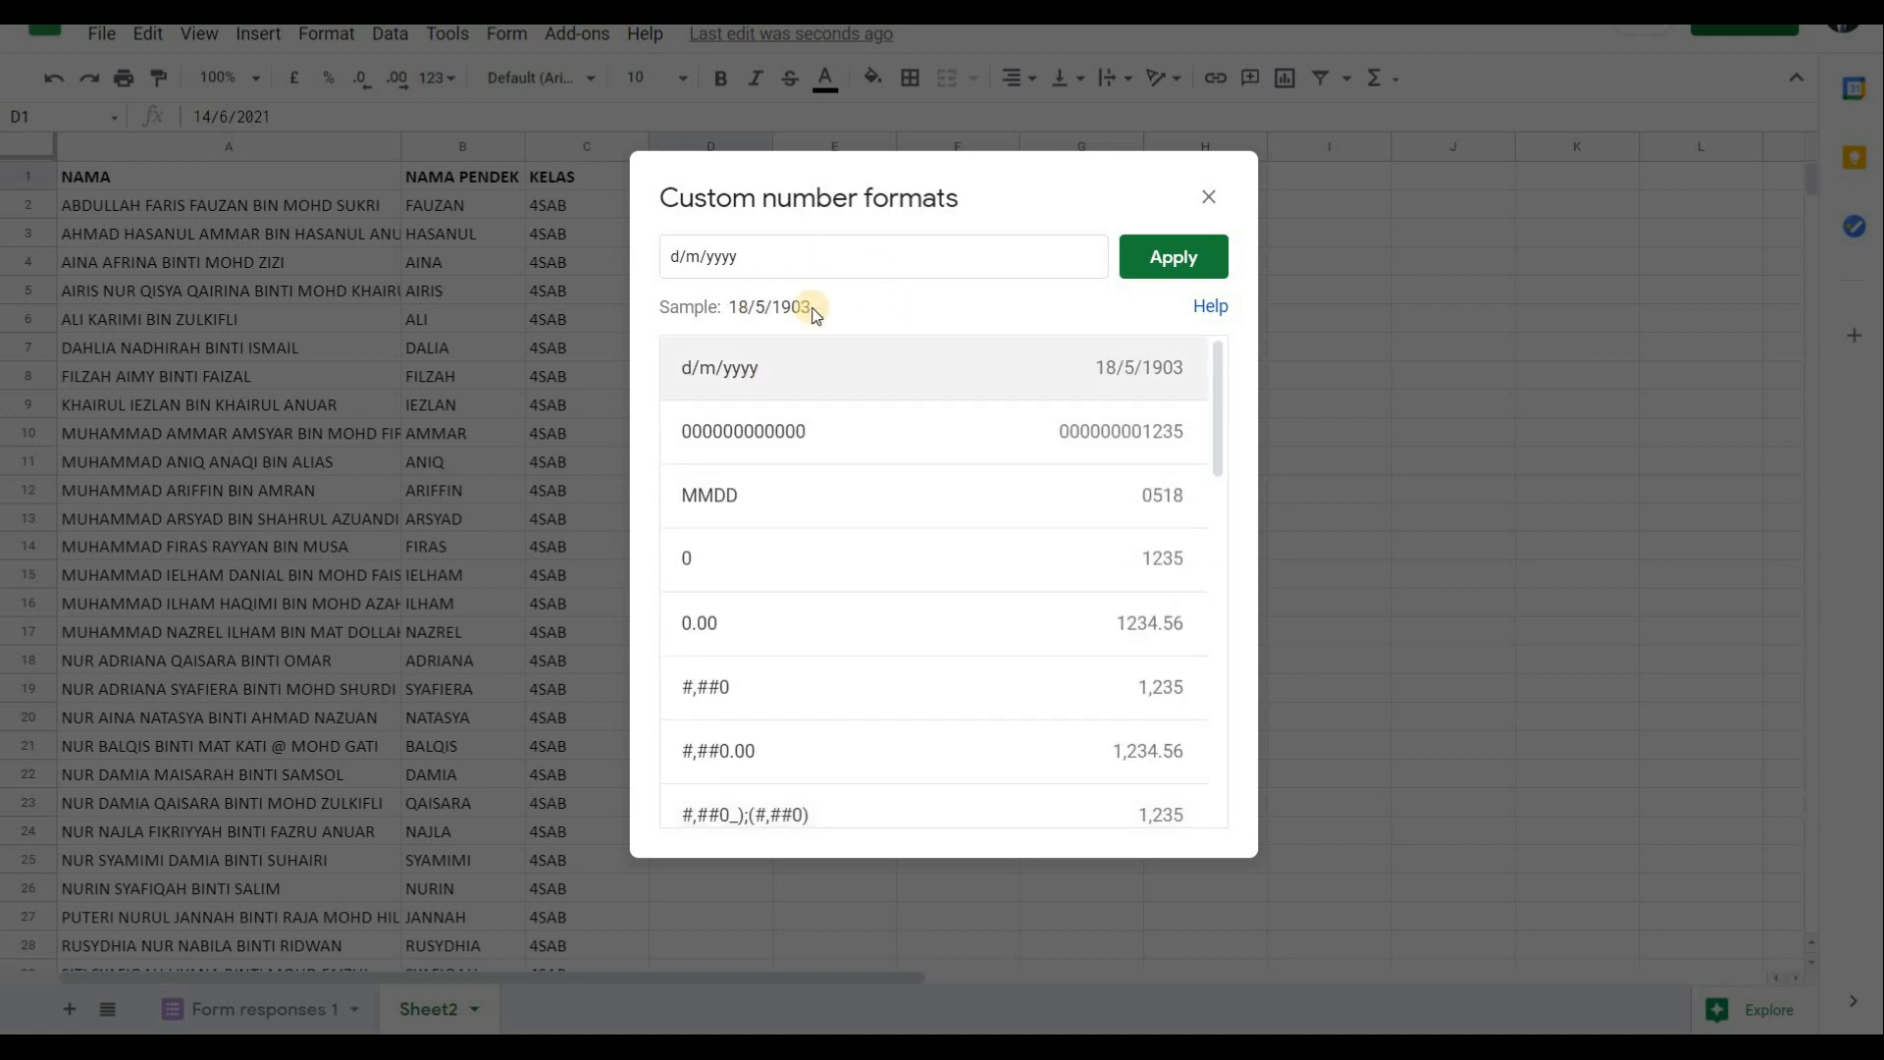
click(695, 253)
key(ctrl+a)
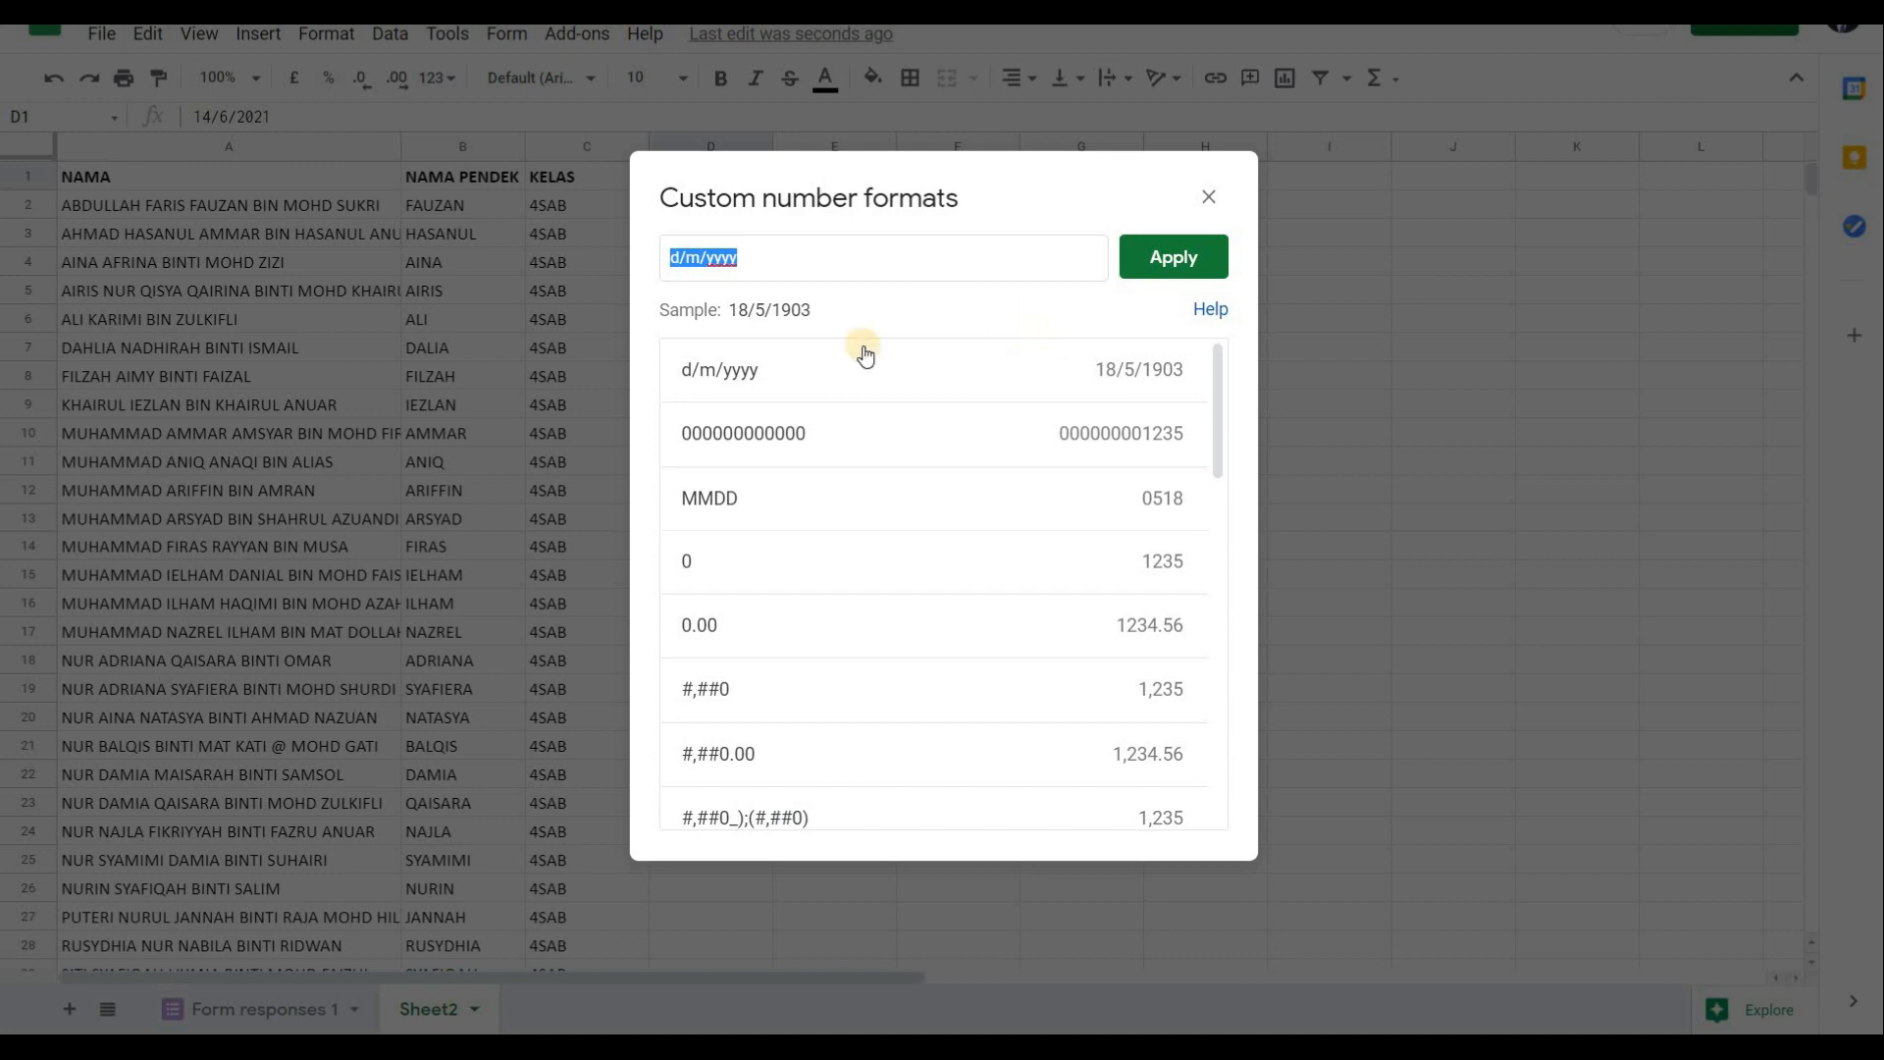
text(DD)
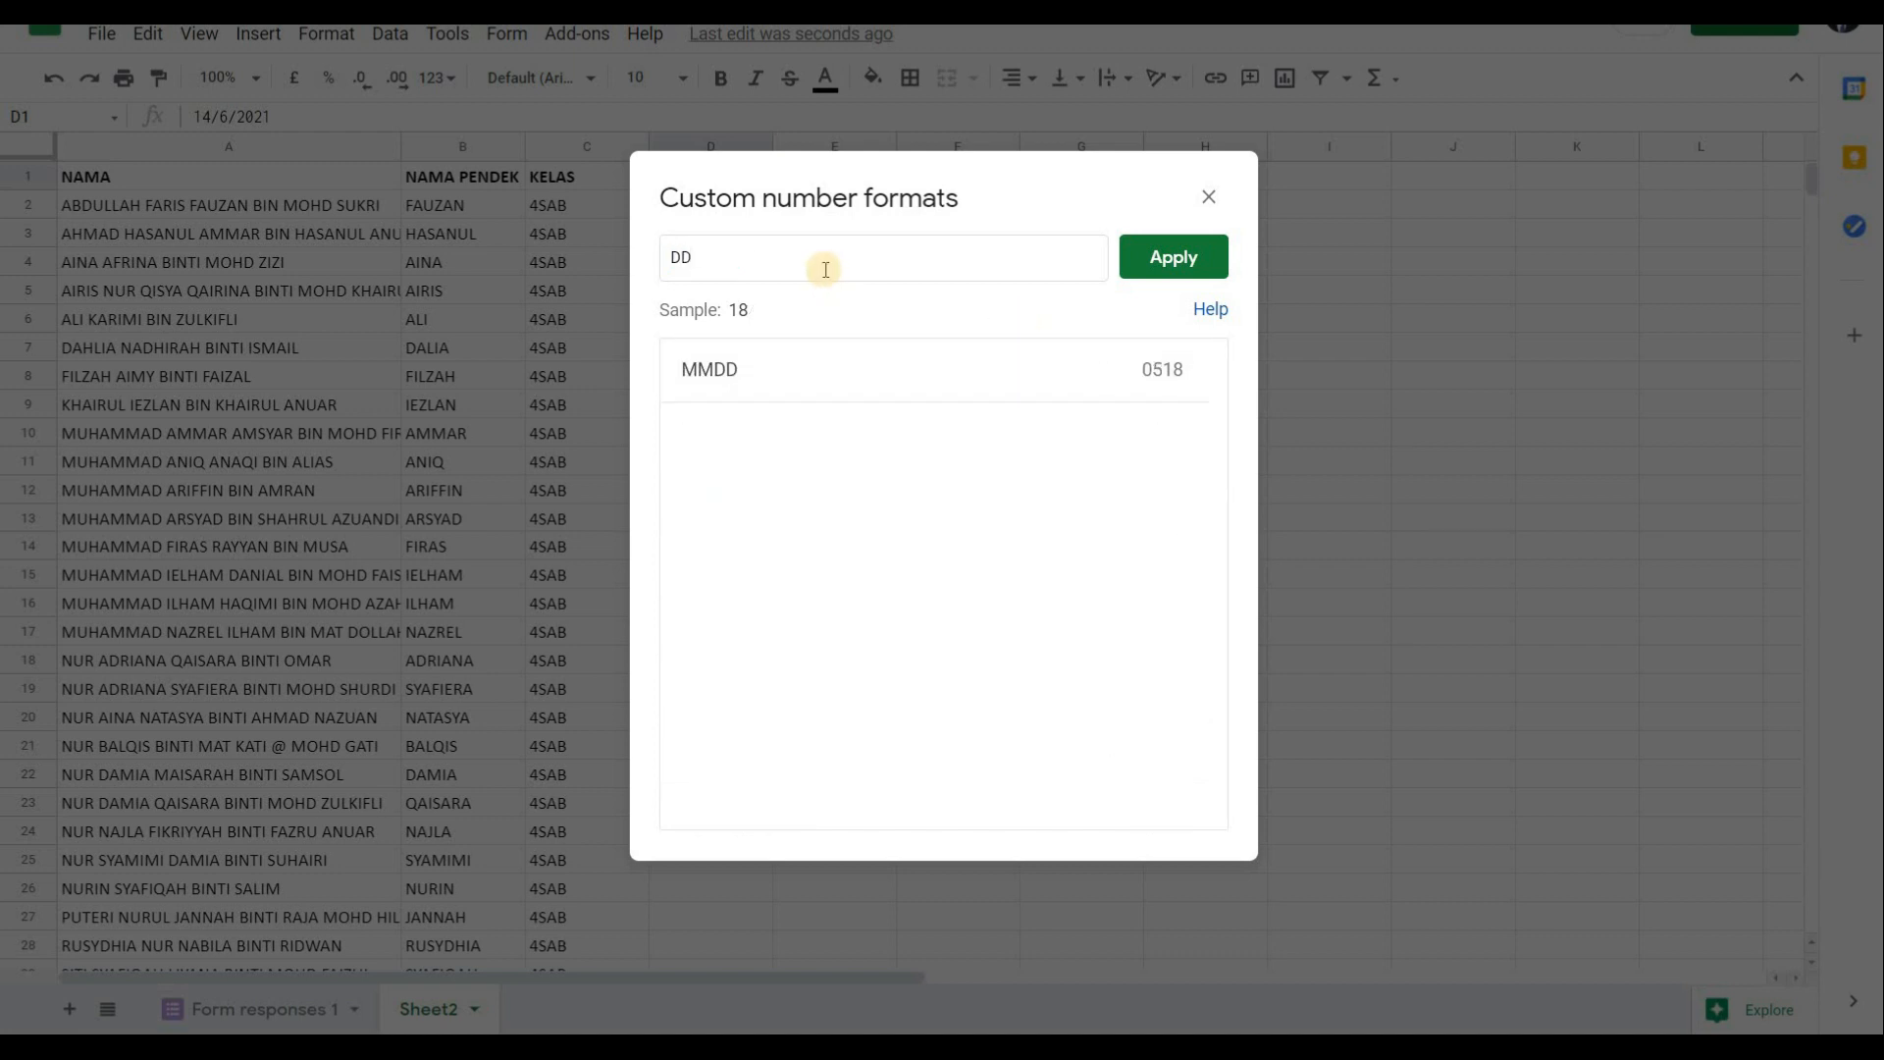
text(/)
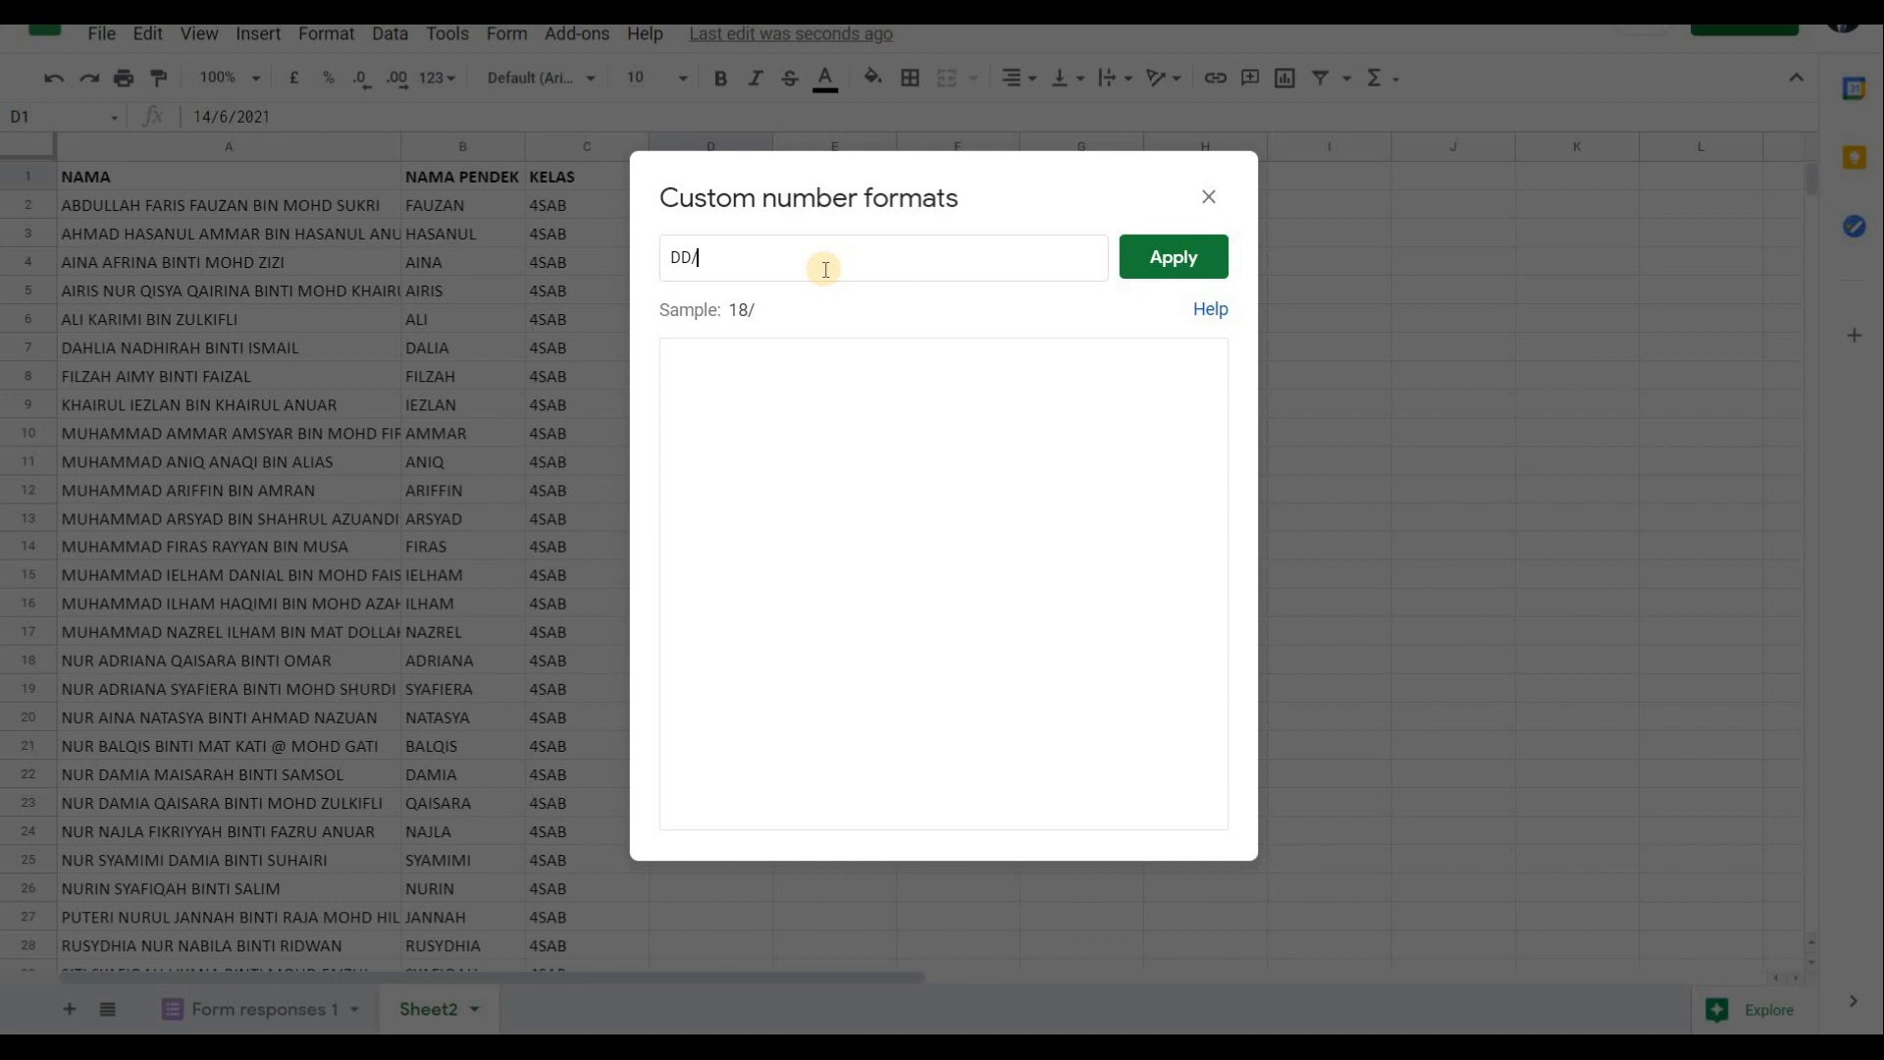
text(M)
click(1168, 261)
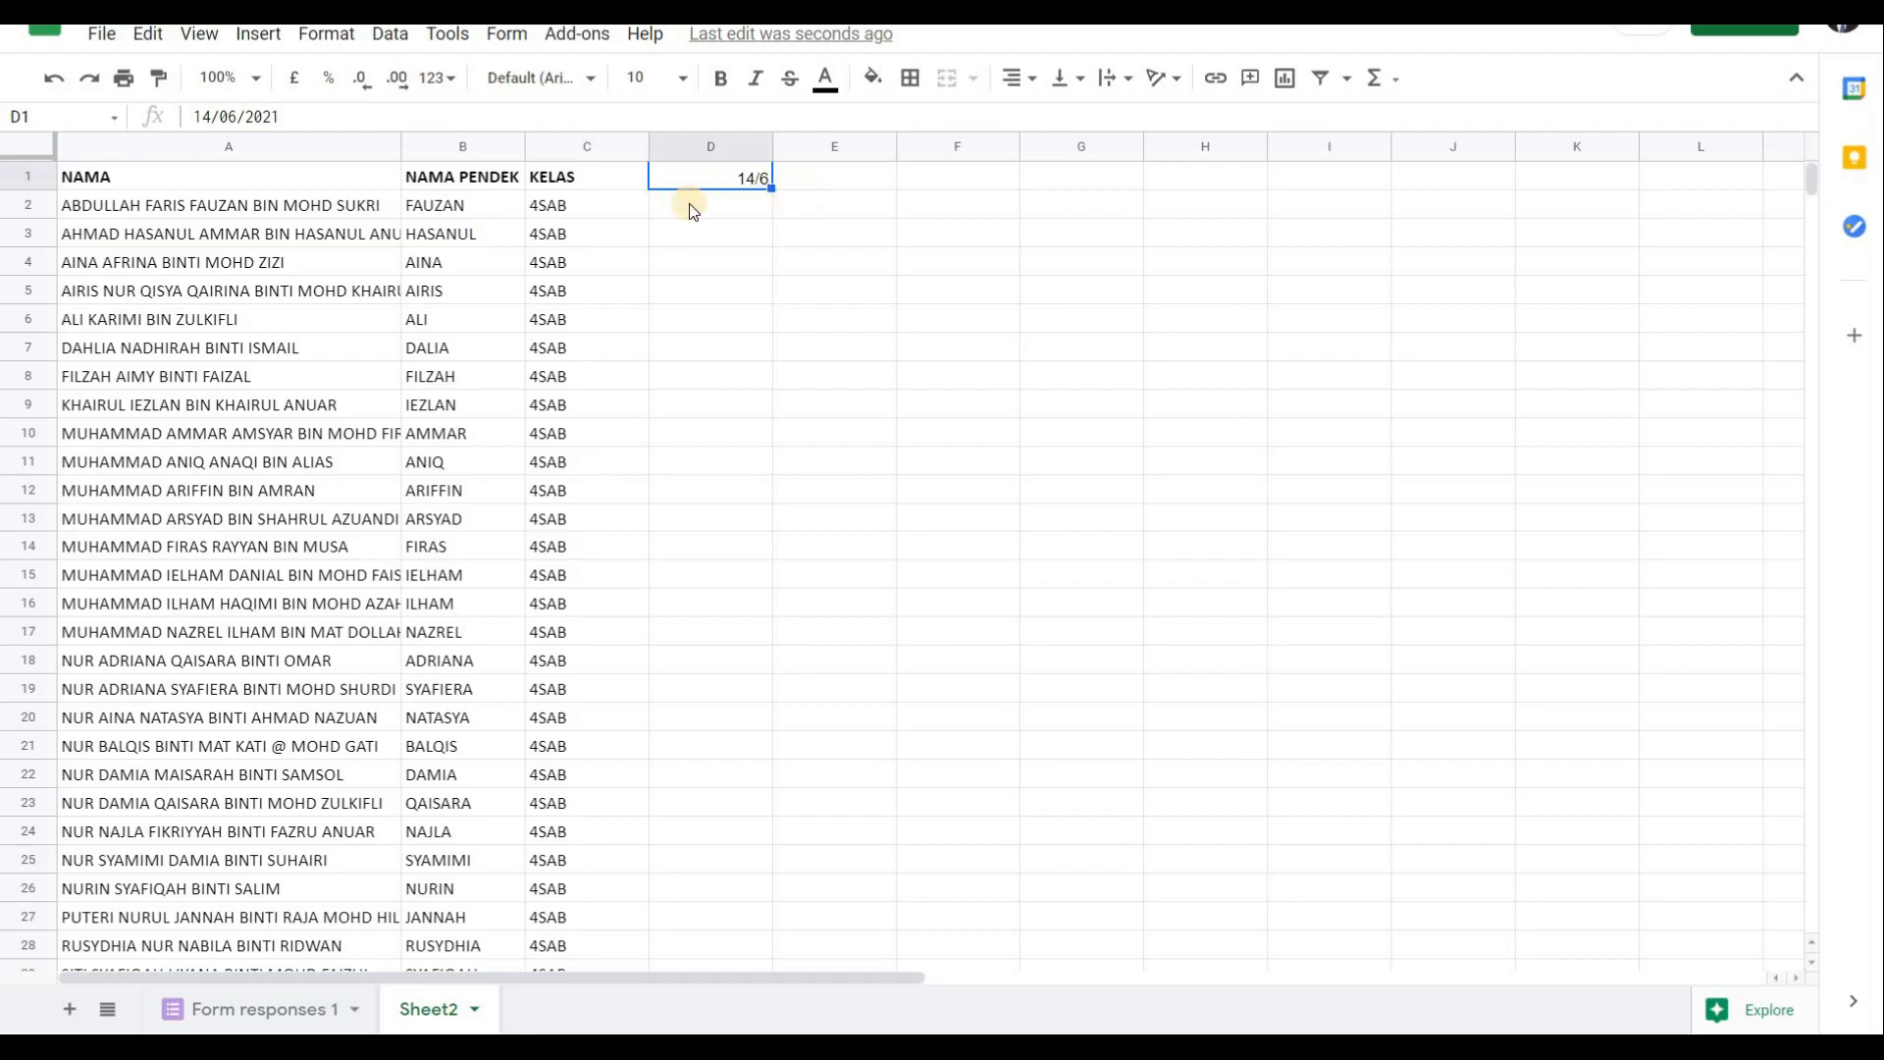
Centre-align cell D1 and the NAMA PENDEK and KELAS columns, and fit column A's width to the full names.
click(1019, 78)
click(1043, 118)
click(589, 147)
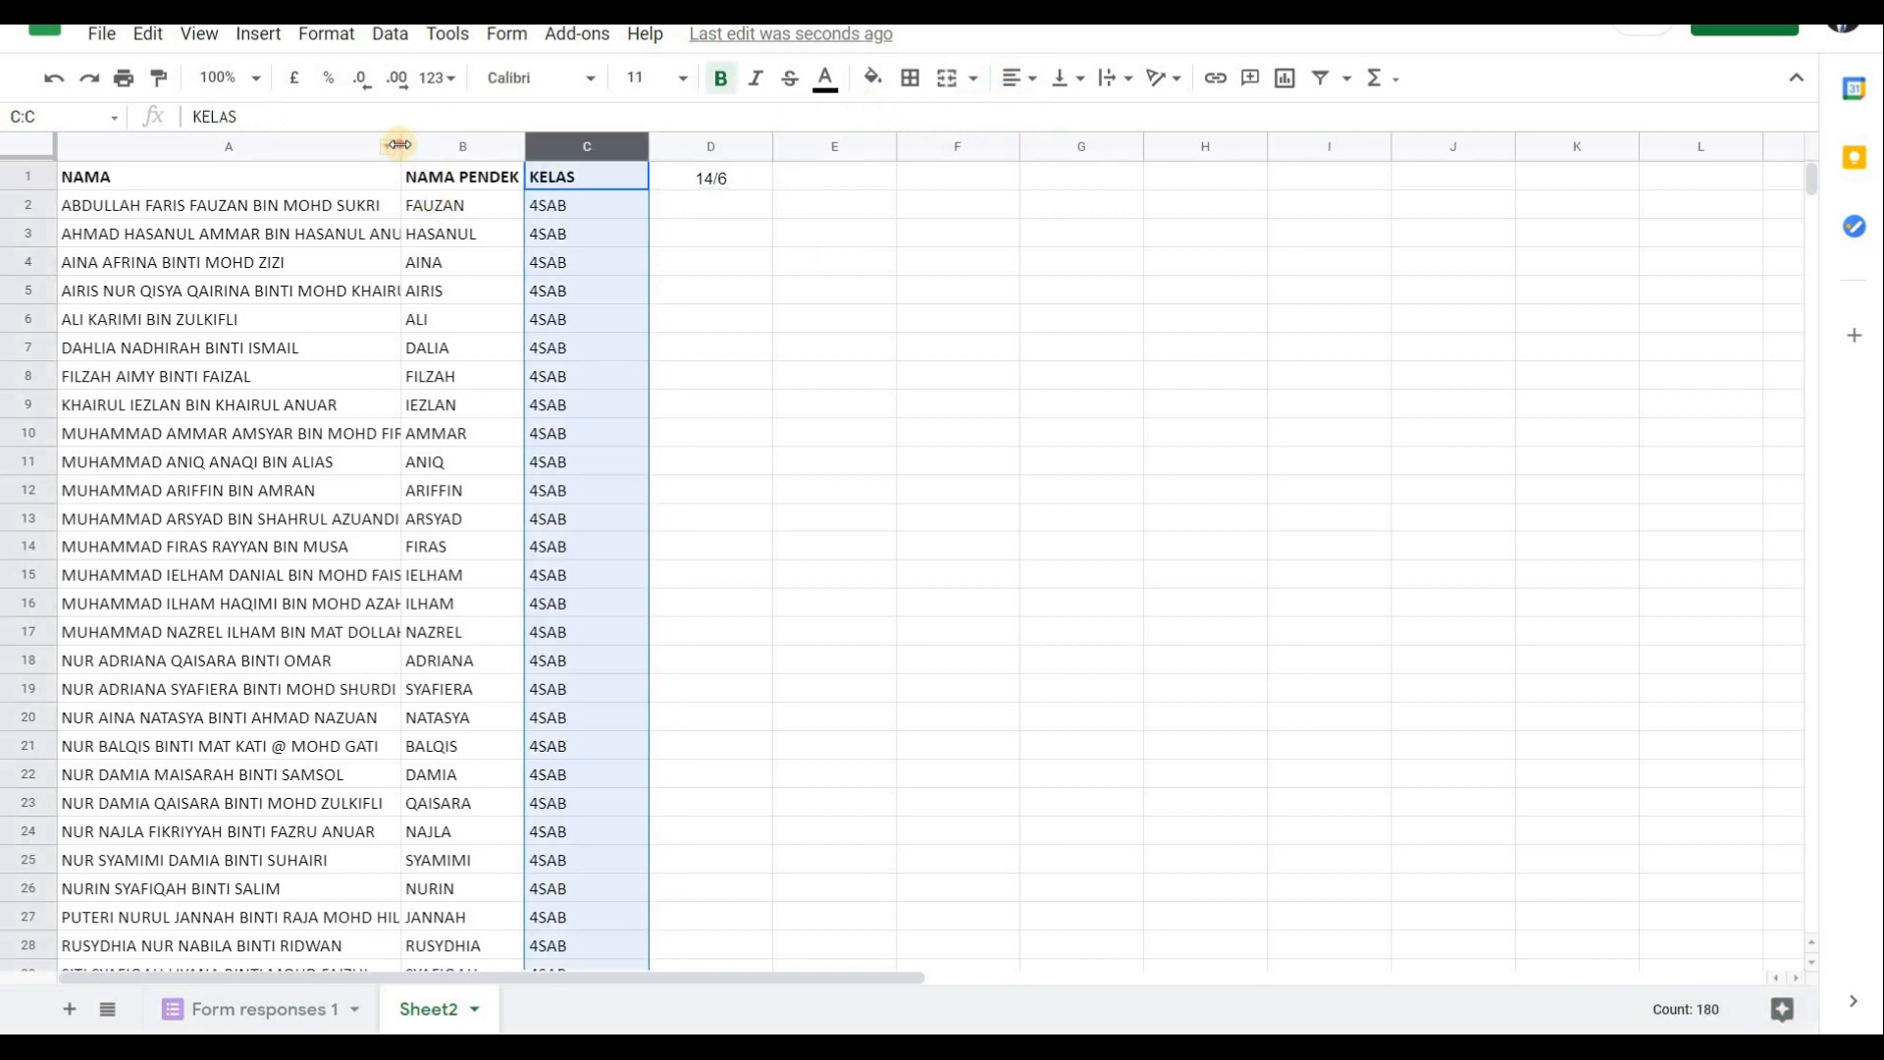
double_click(457, 154)
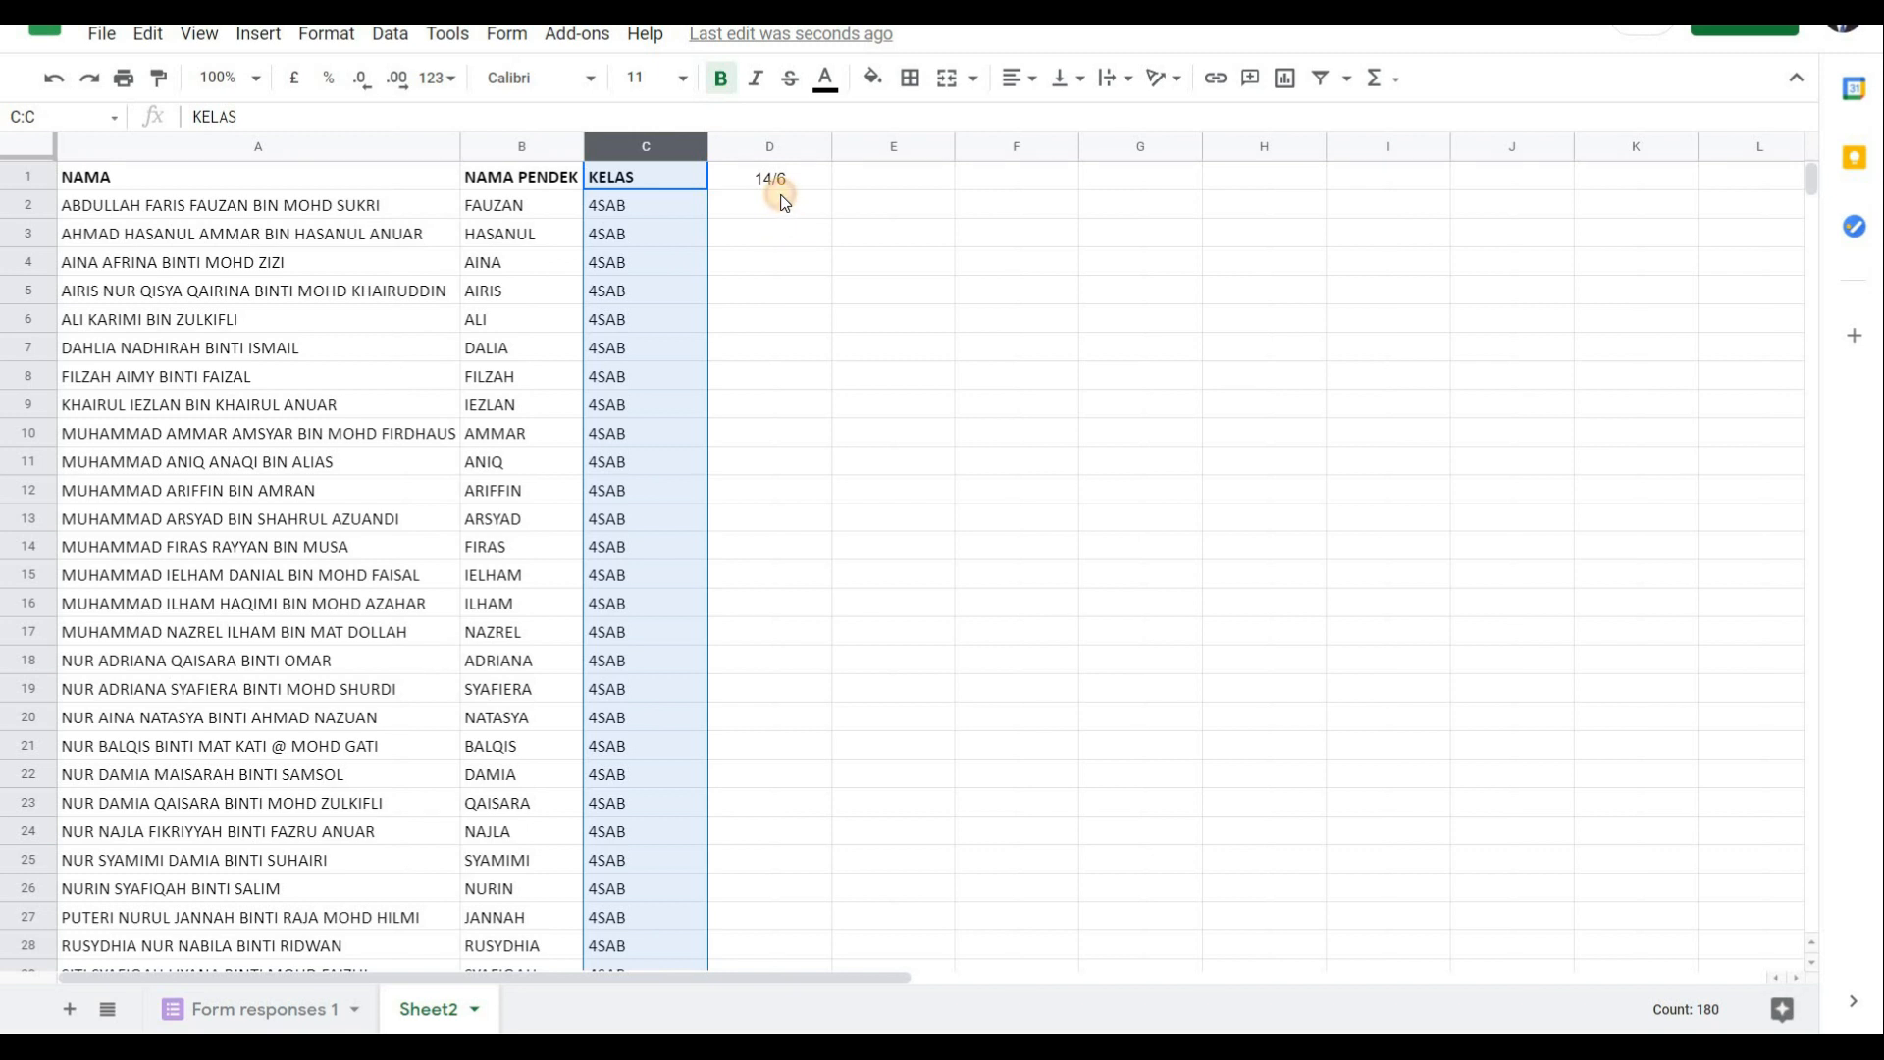
click(786, 204)
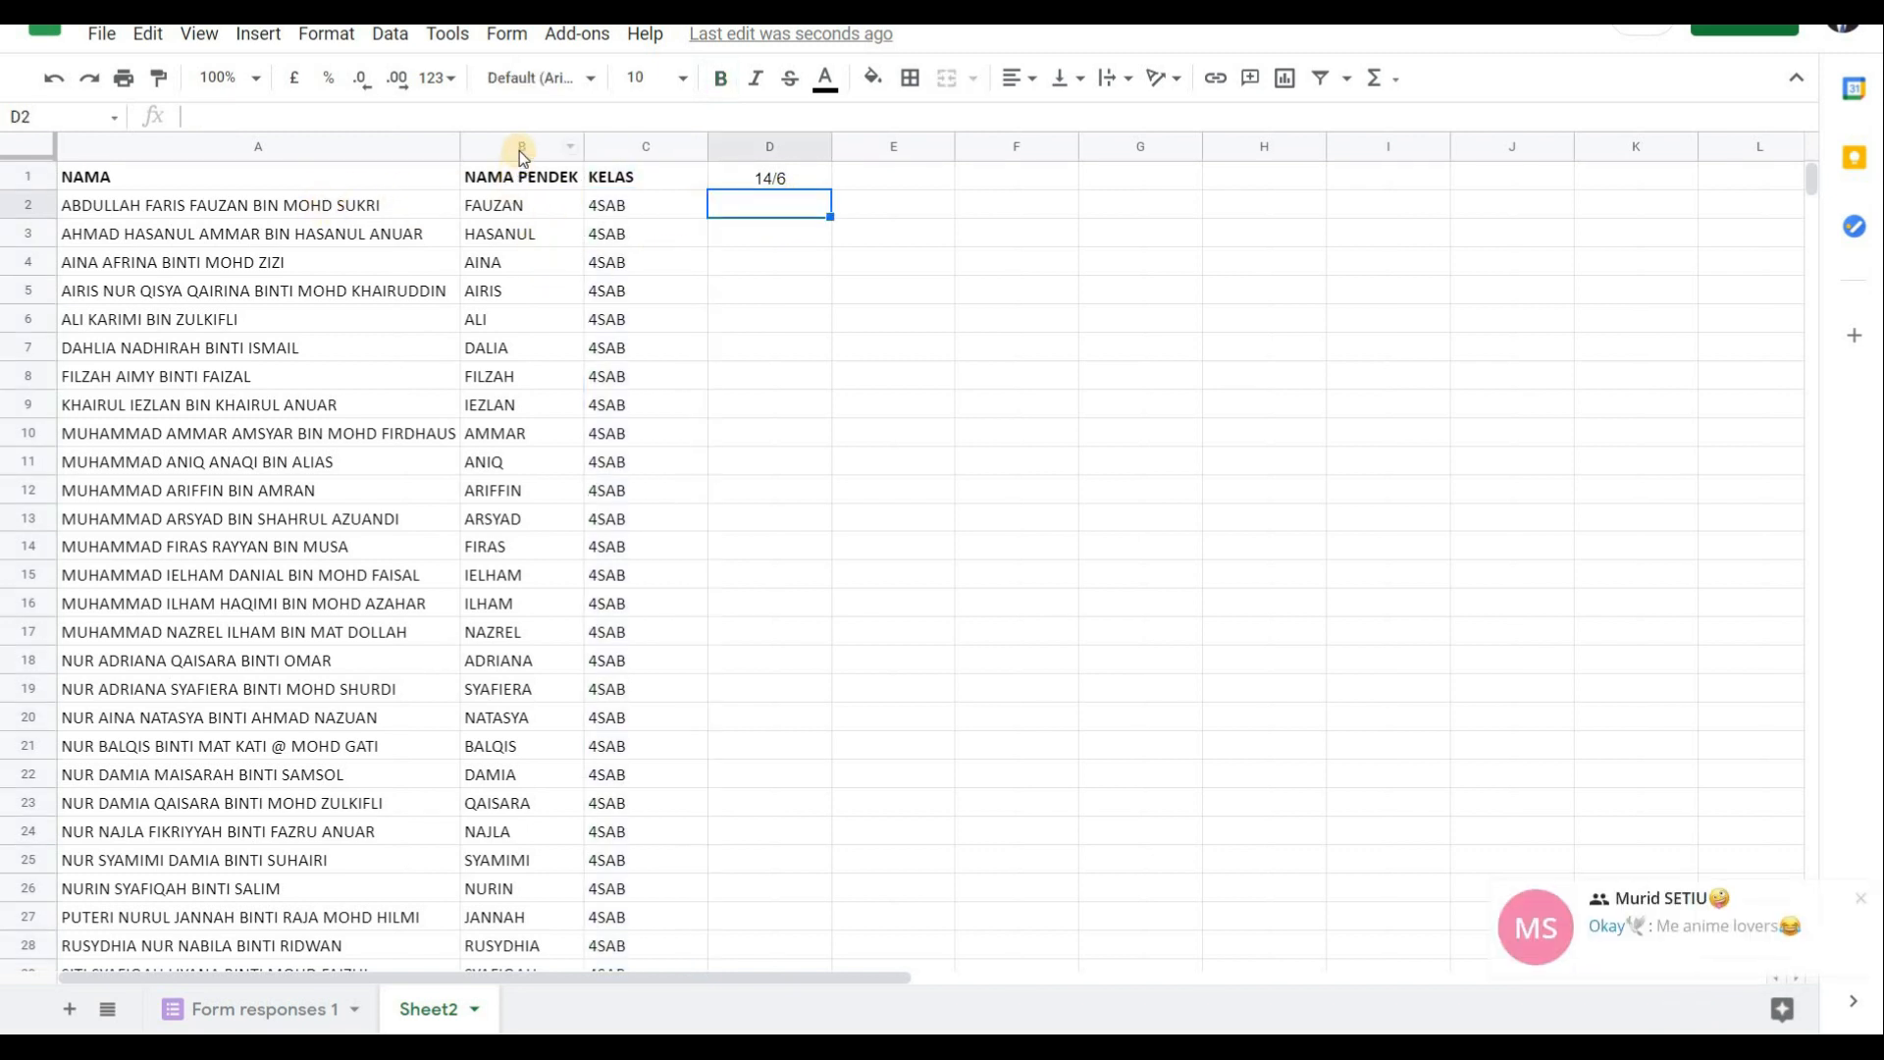
drag(521, 147, 640, 147)
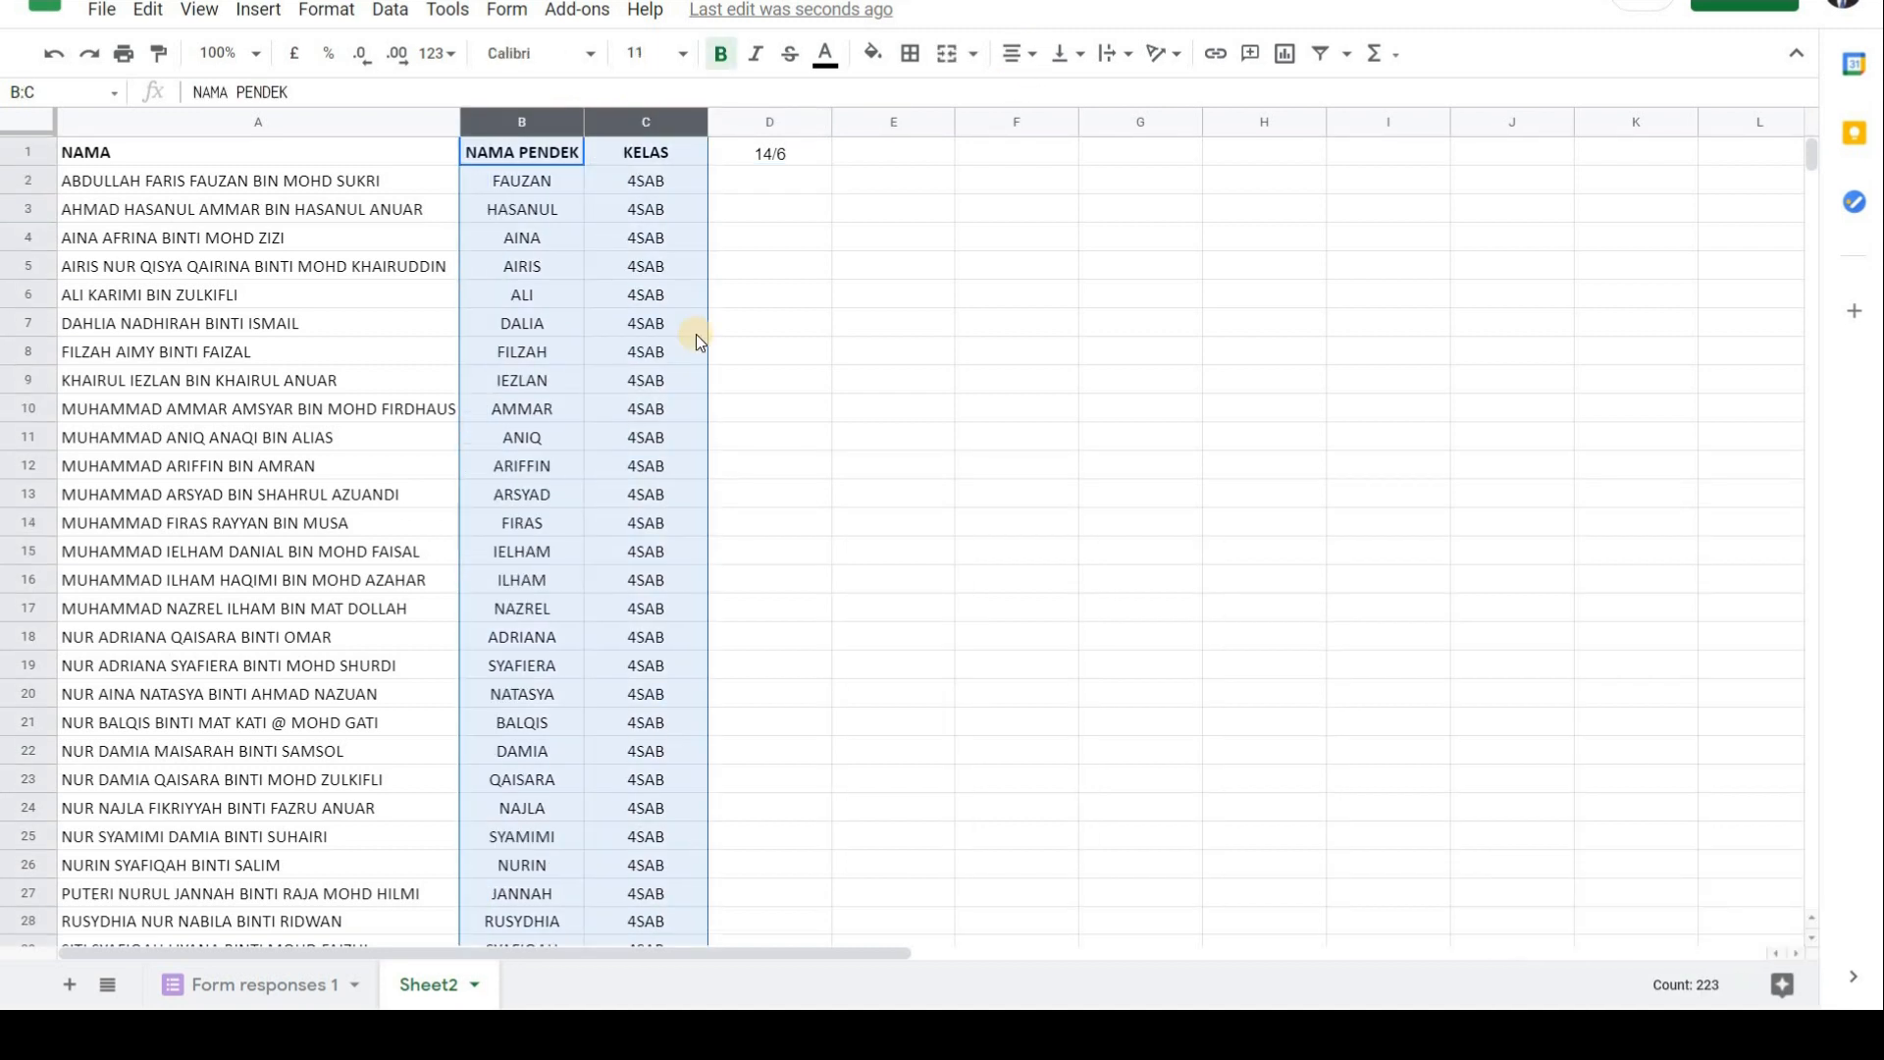
Start a COUNTIFS formula in D2 that matches the absolute NAMA column 'Form responses 1'!$N:$N against A2 of Sheet2.
click(740, 184)
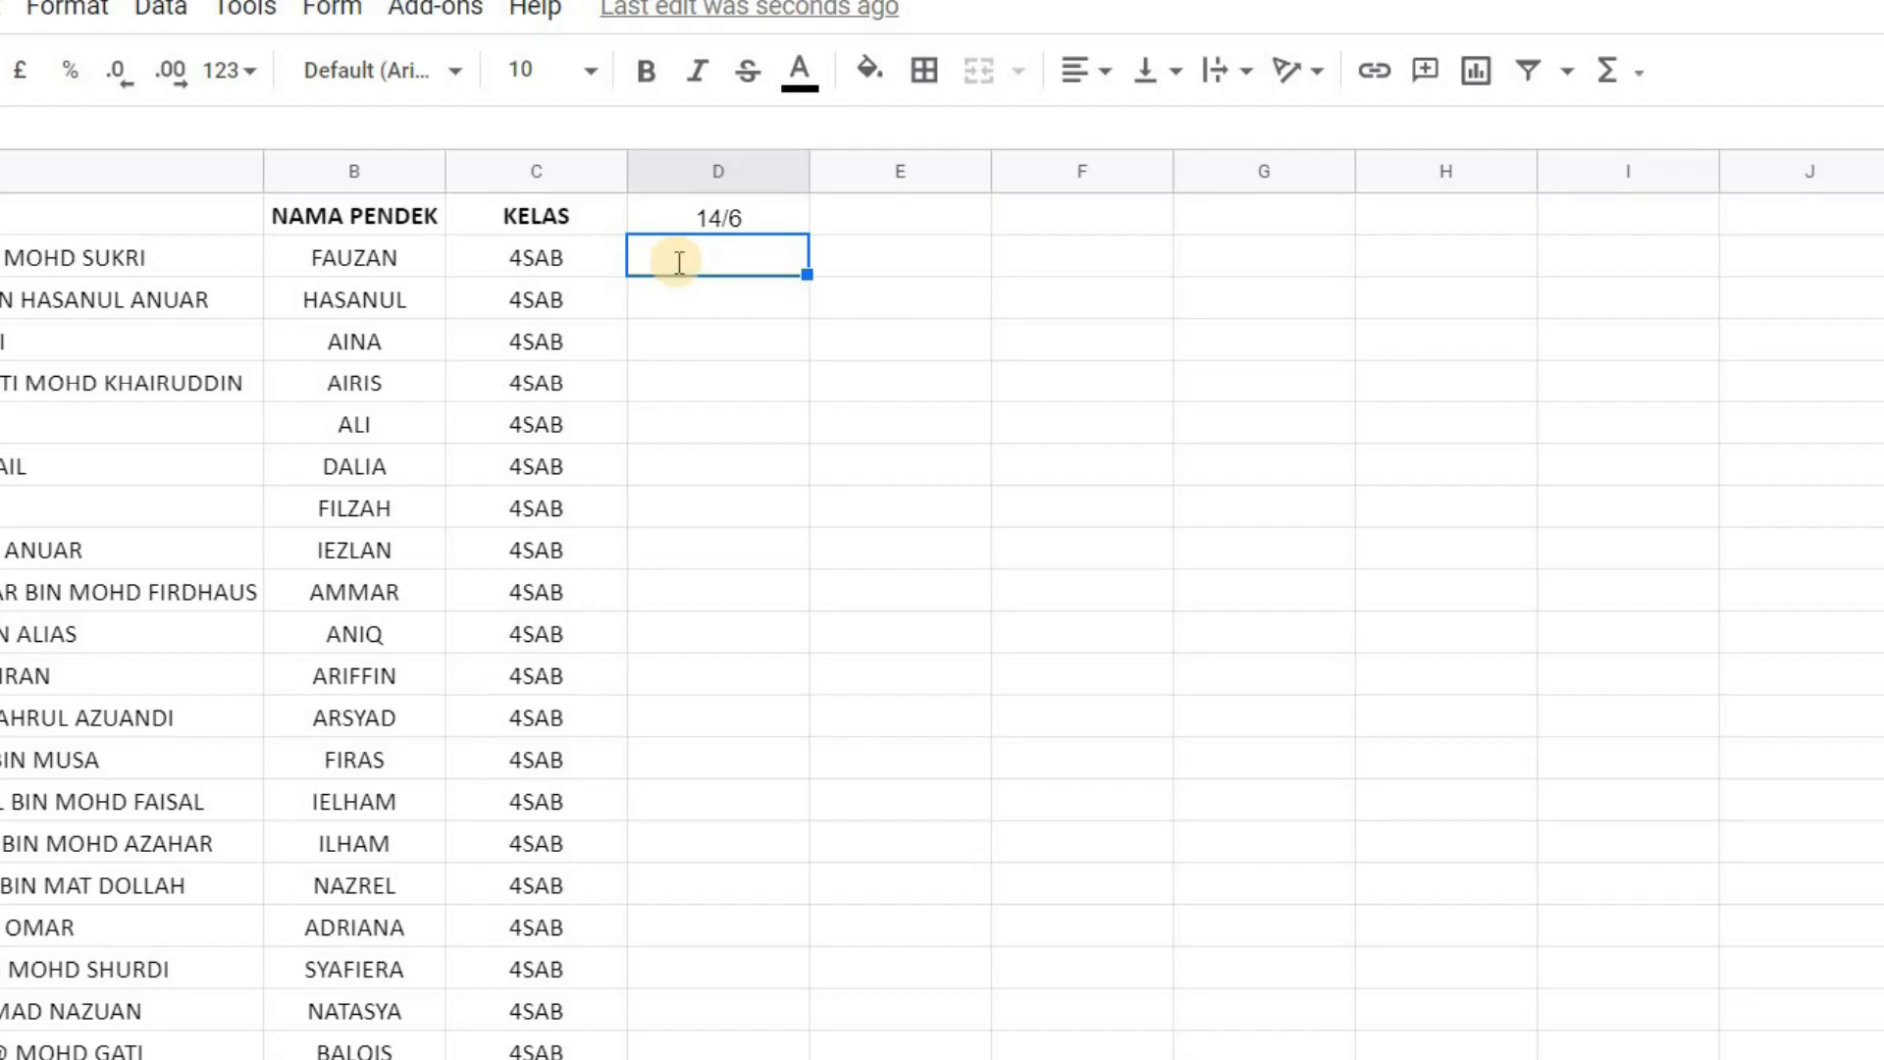
text(=)
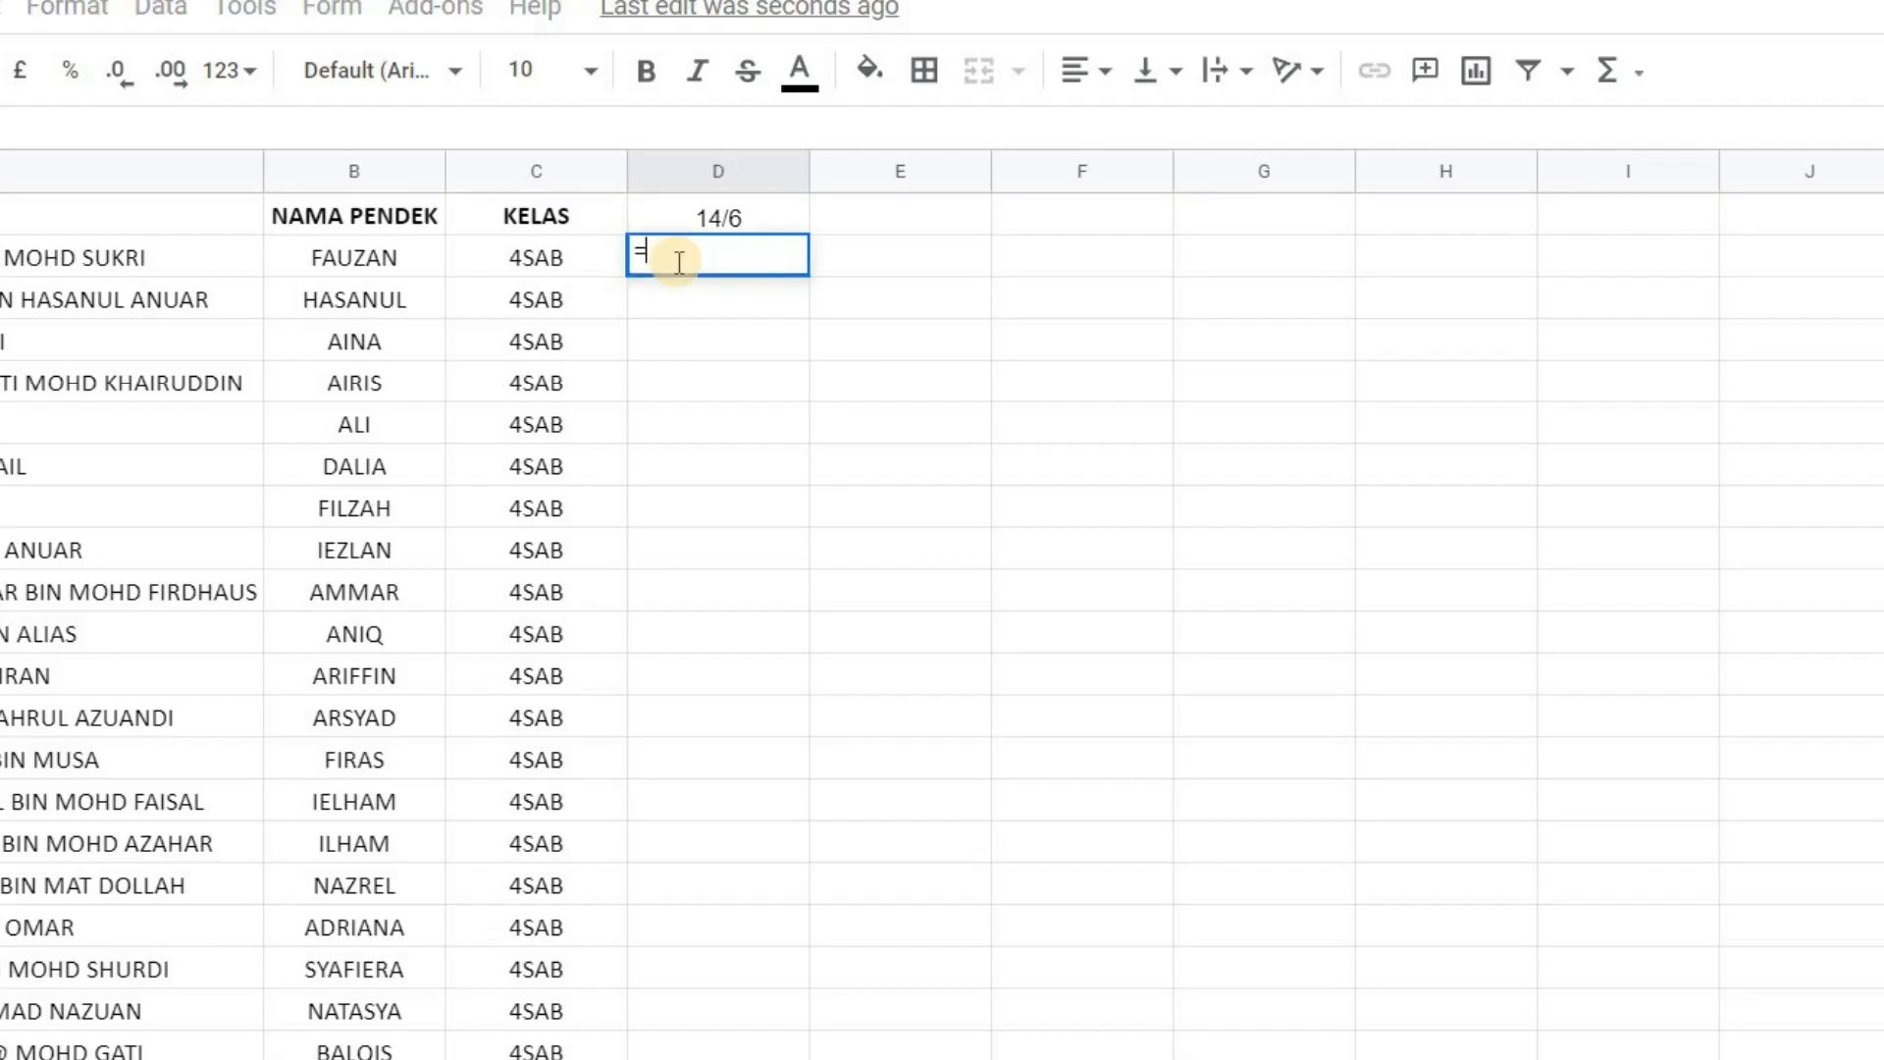
text(COUNT)
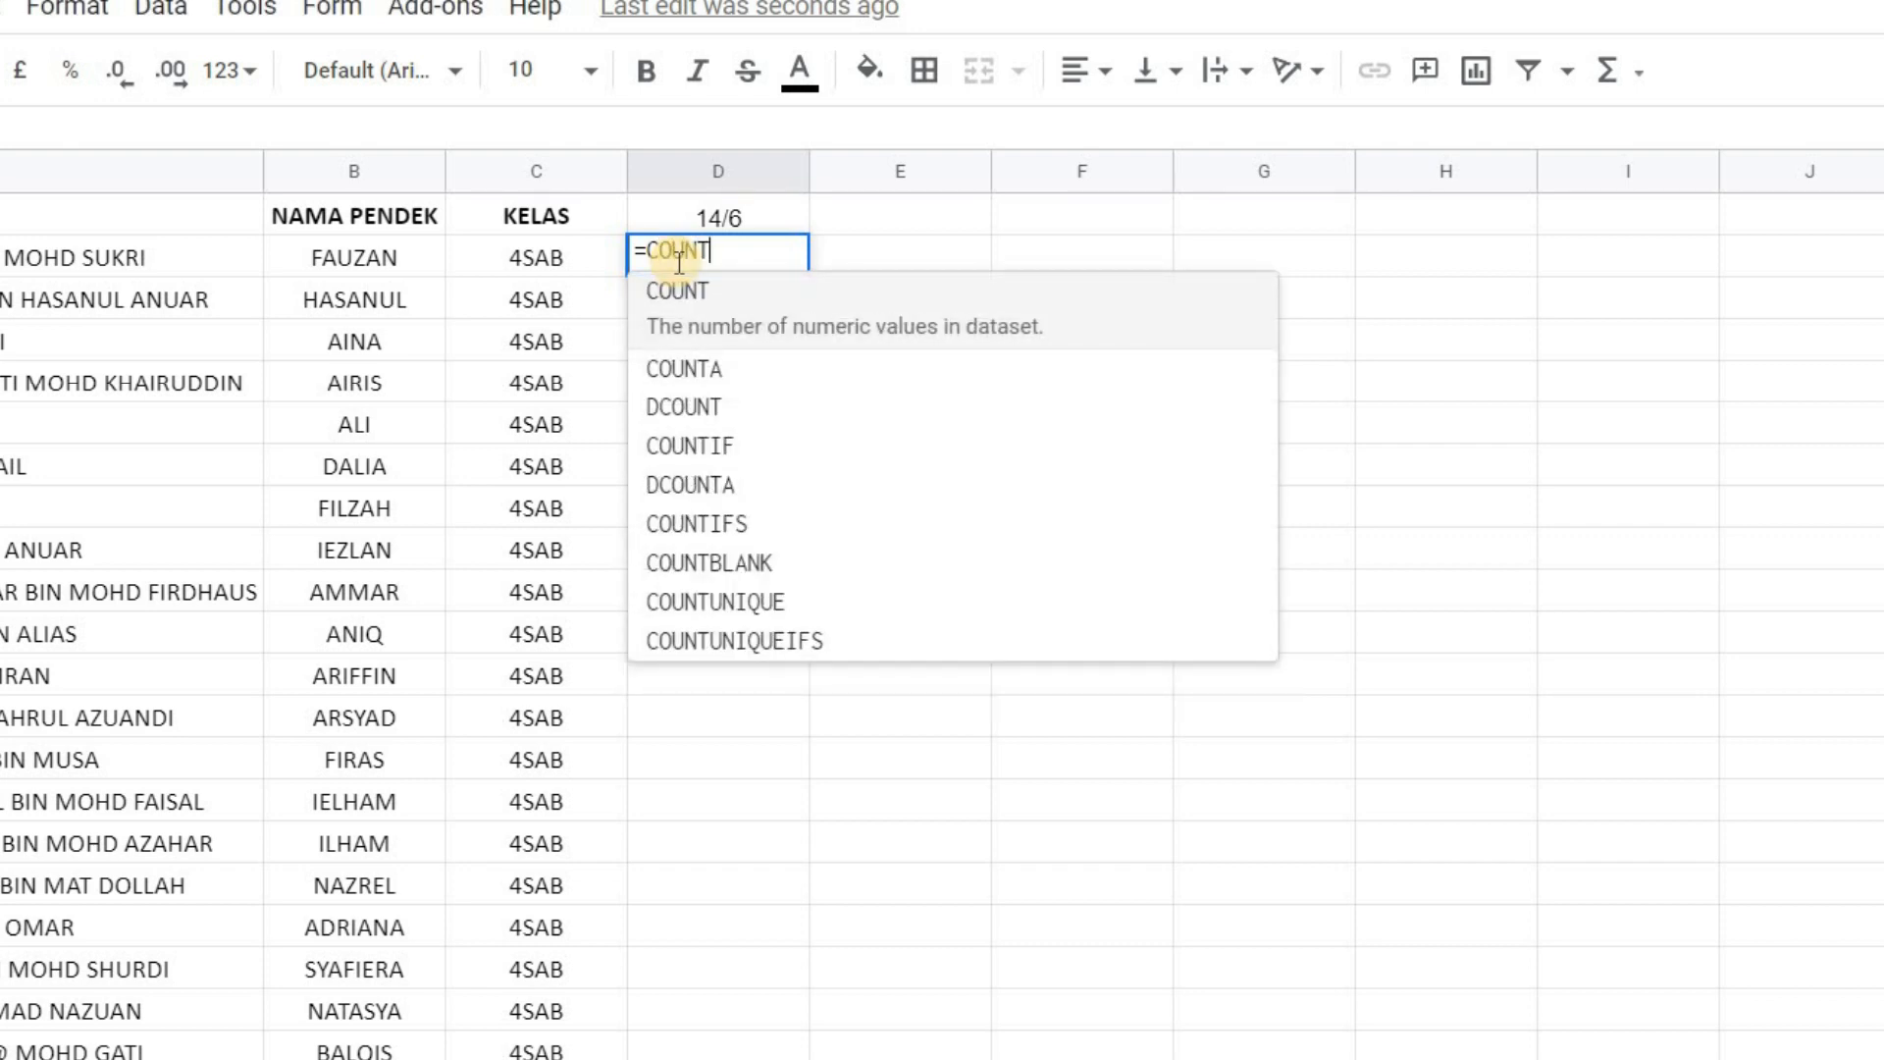
text(IFS)
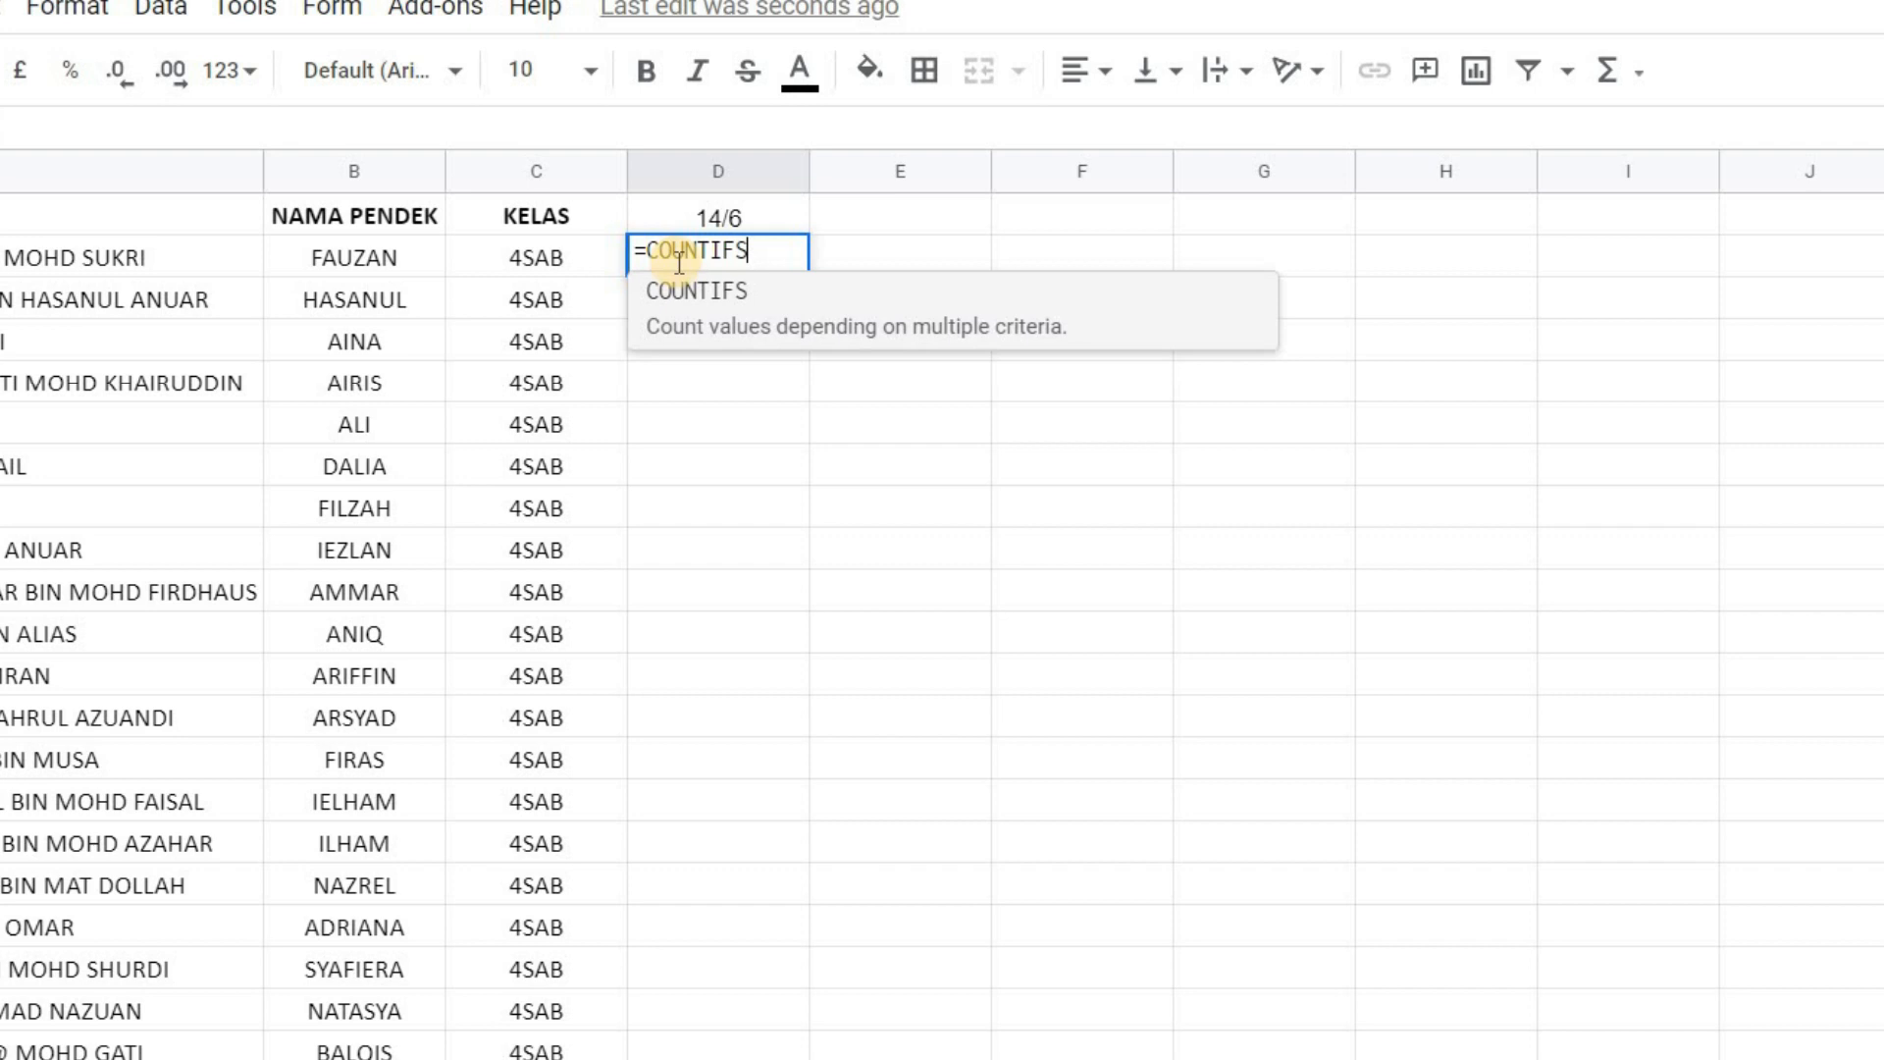
text(()
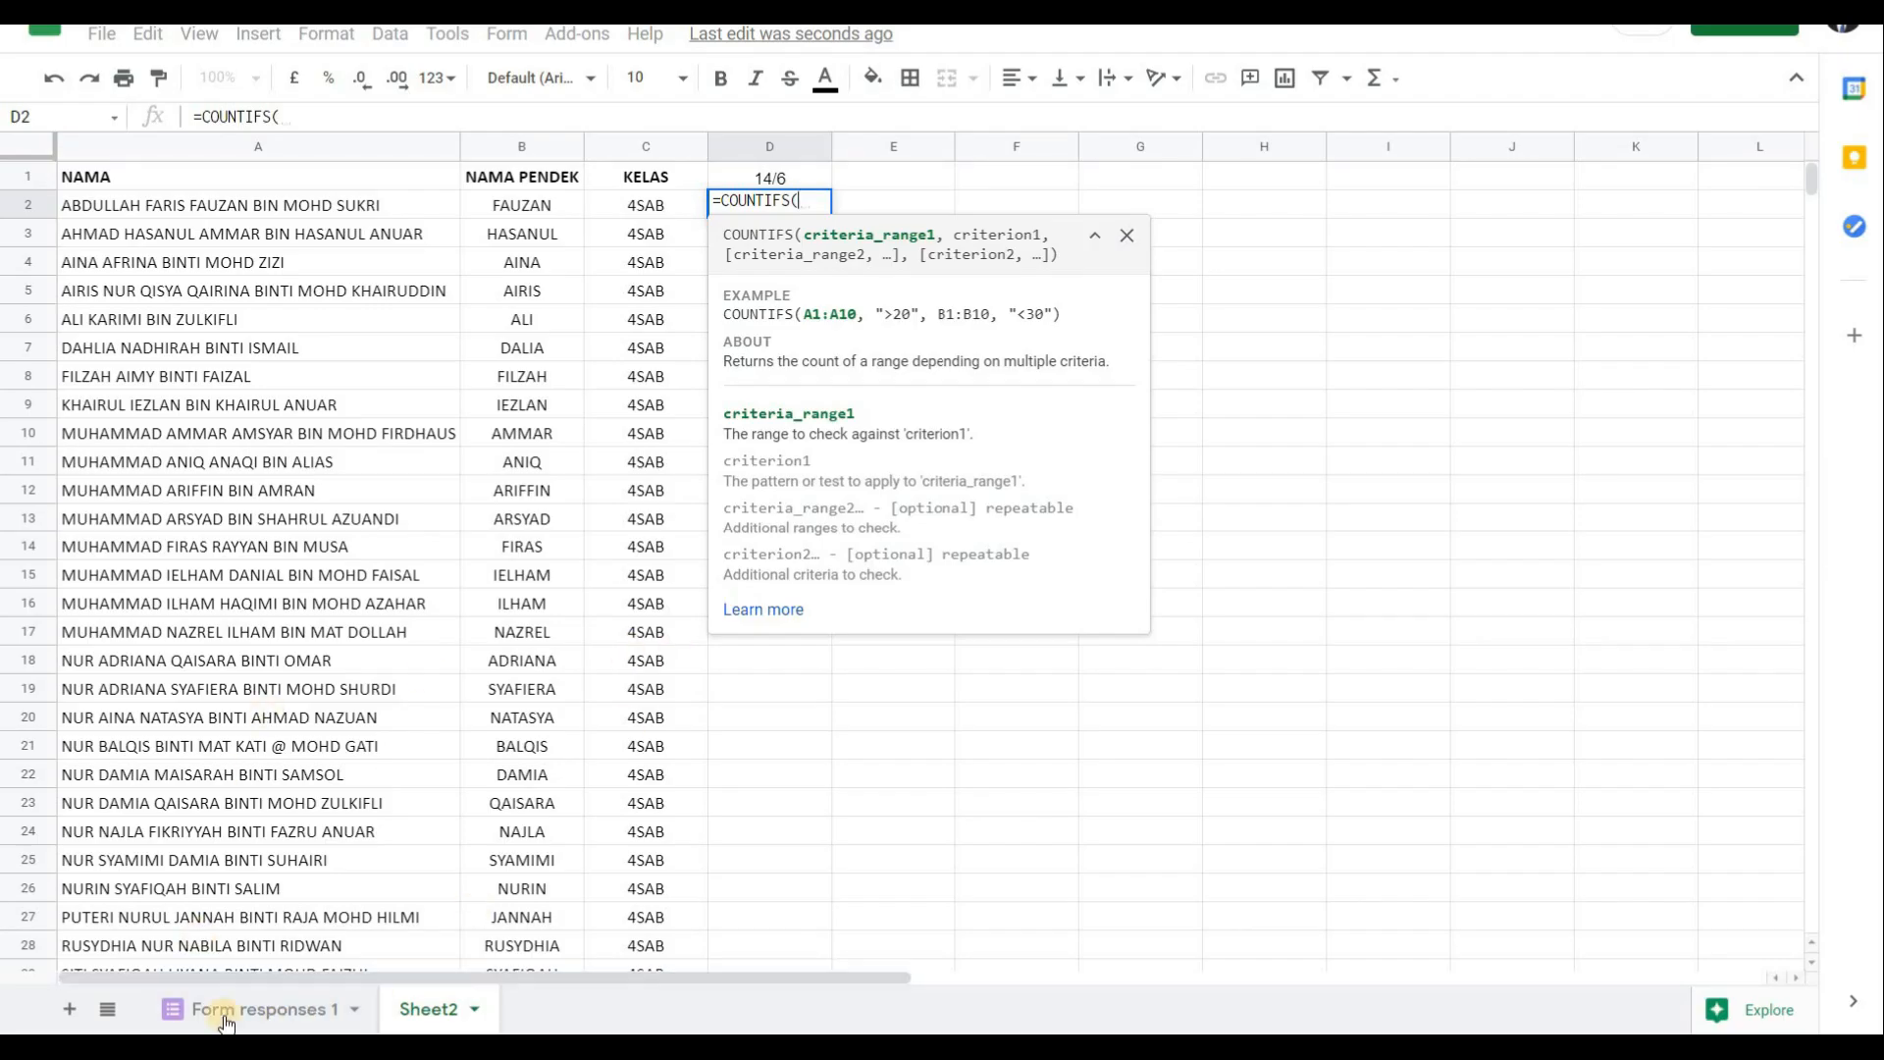
click(297, 1021)
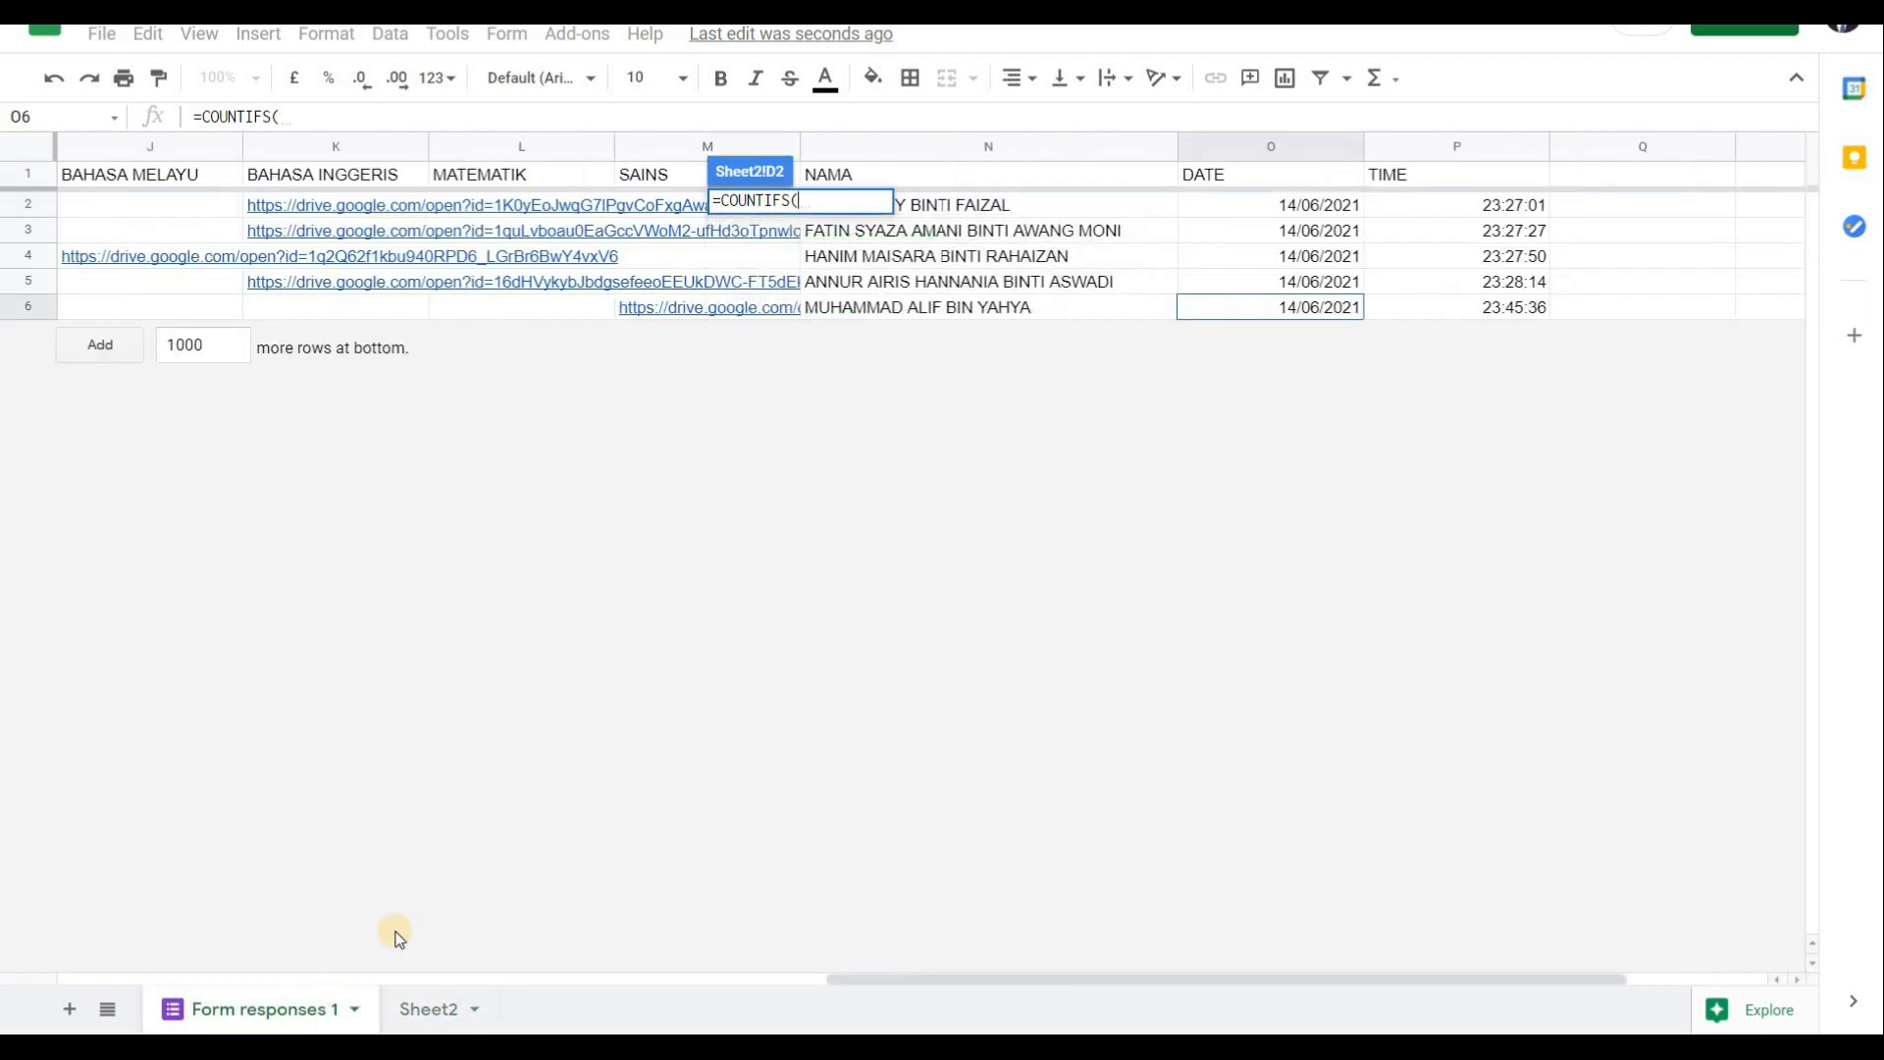
click(1054, 145)
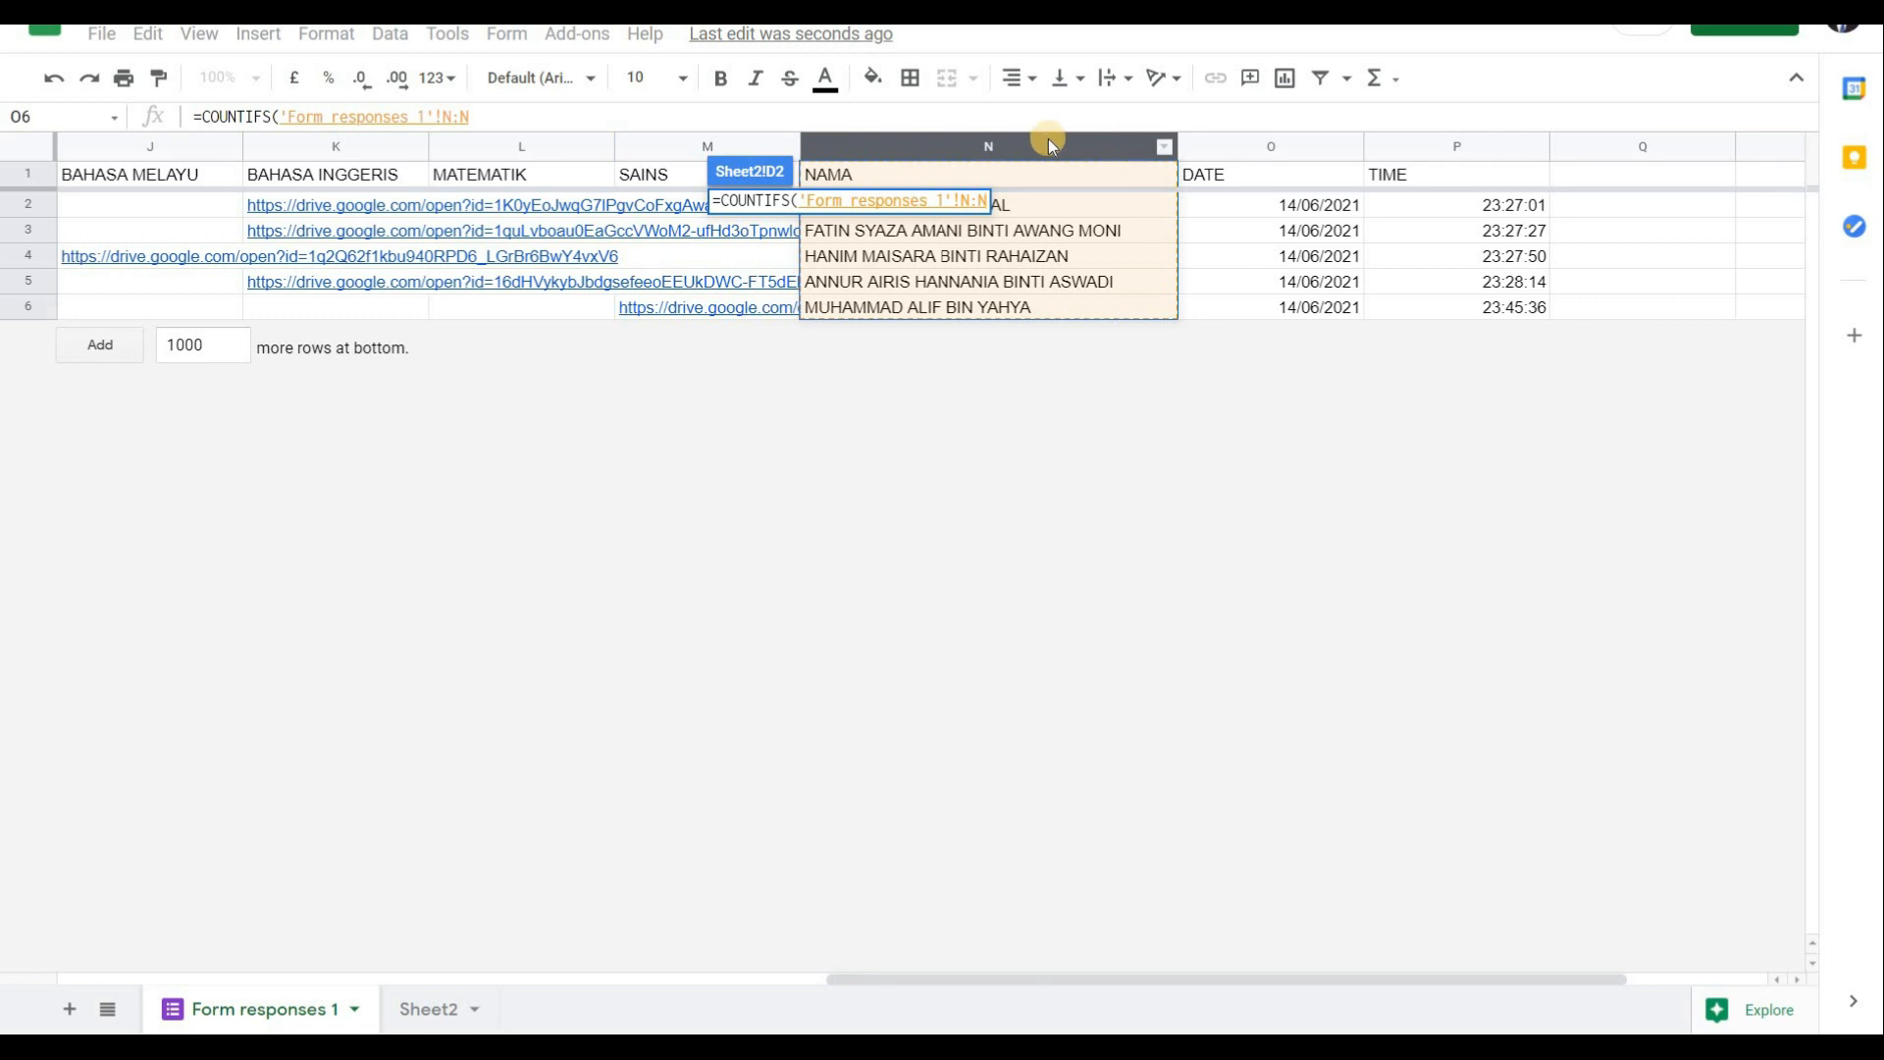
key(F4)
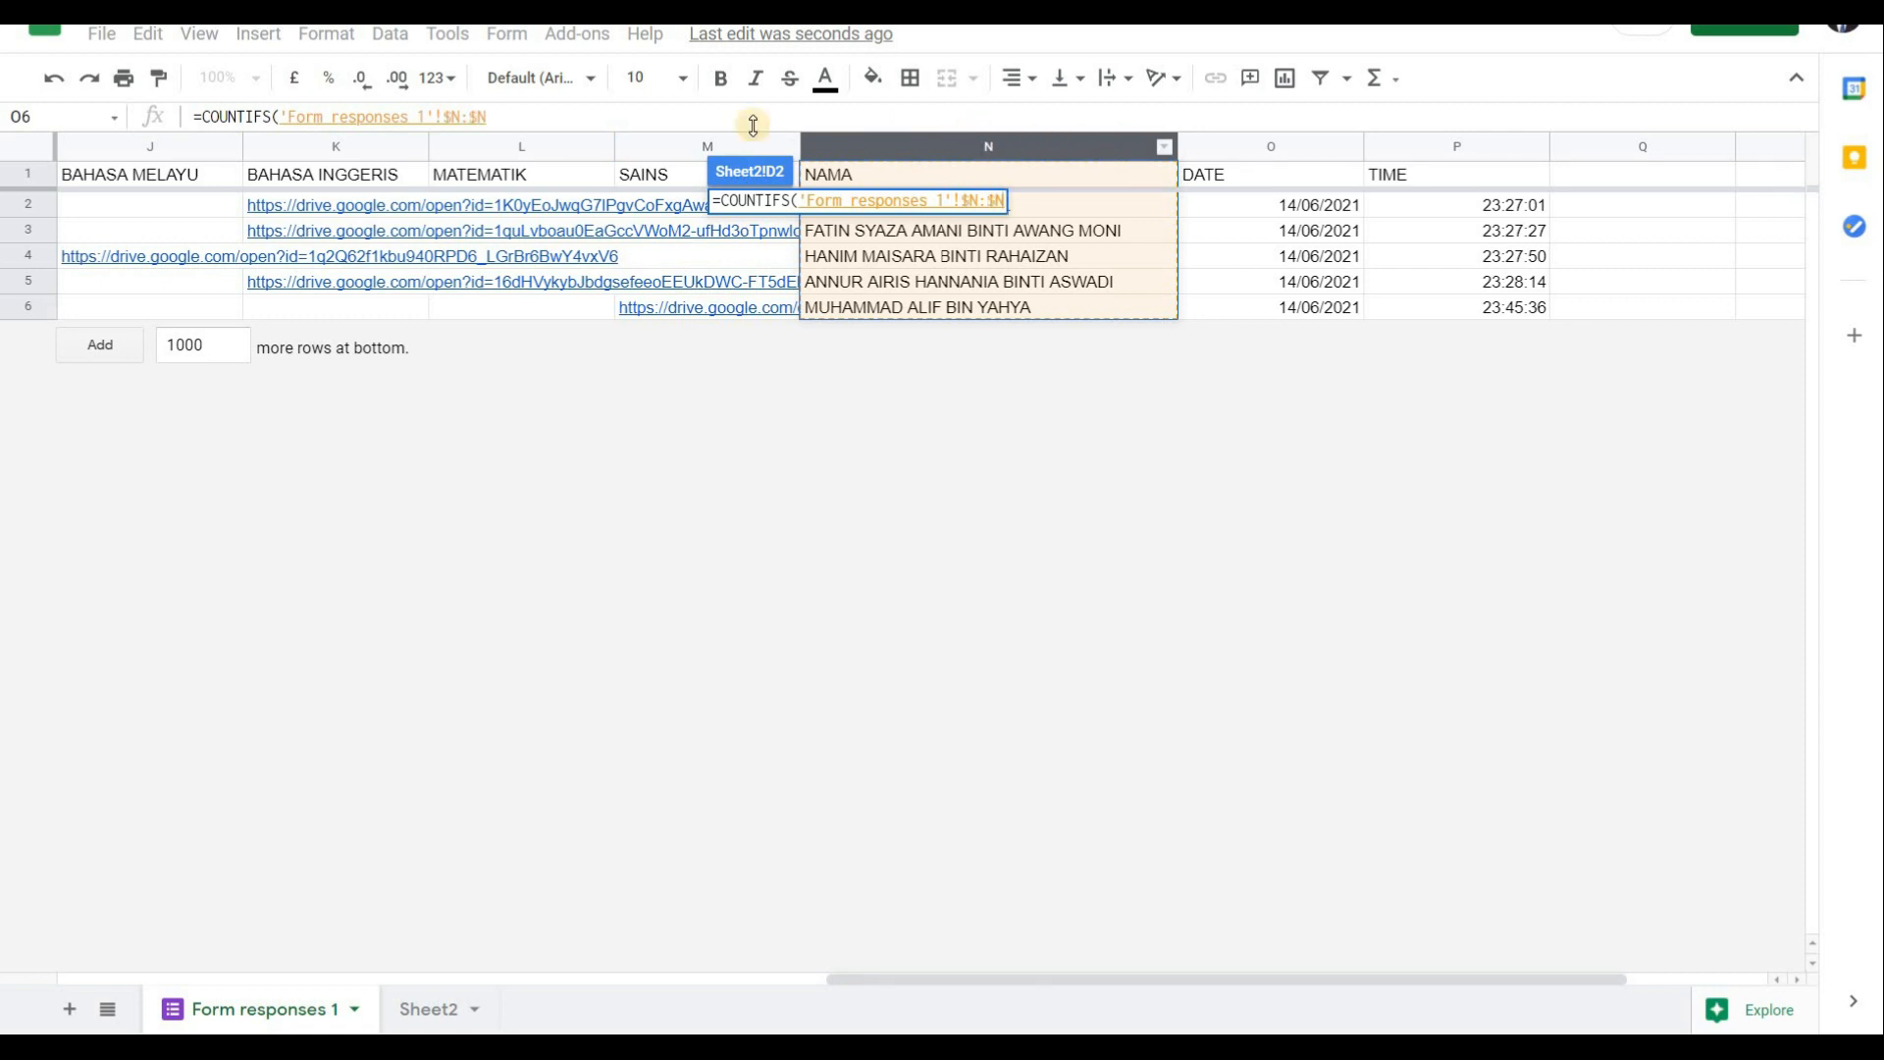
click(554, 114)
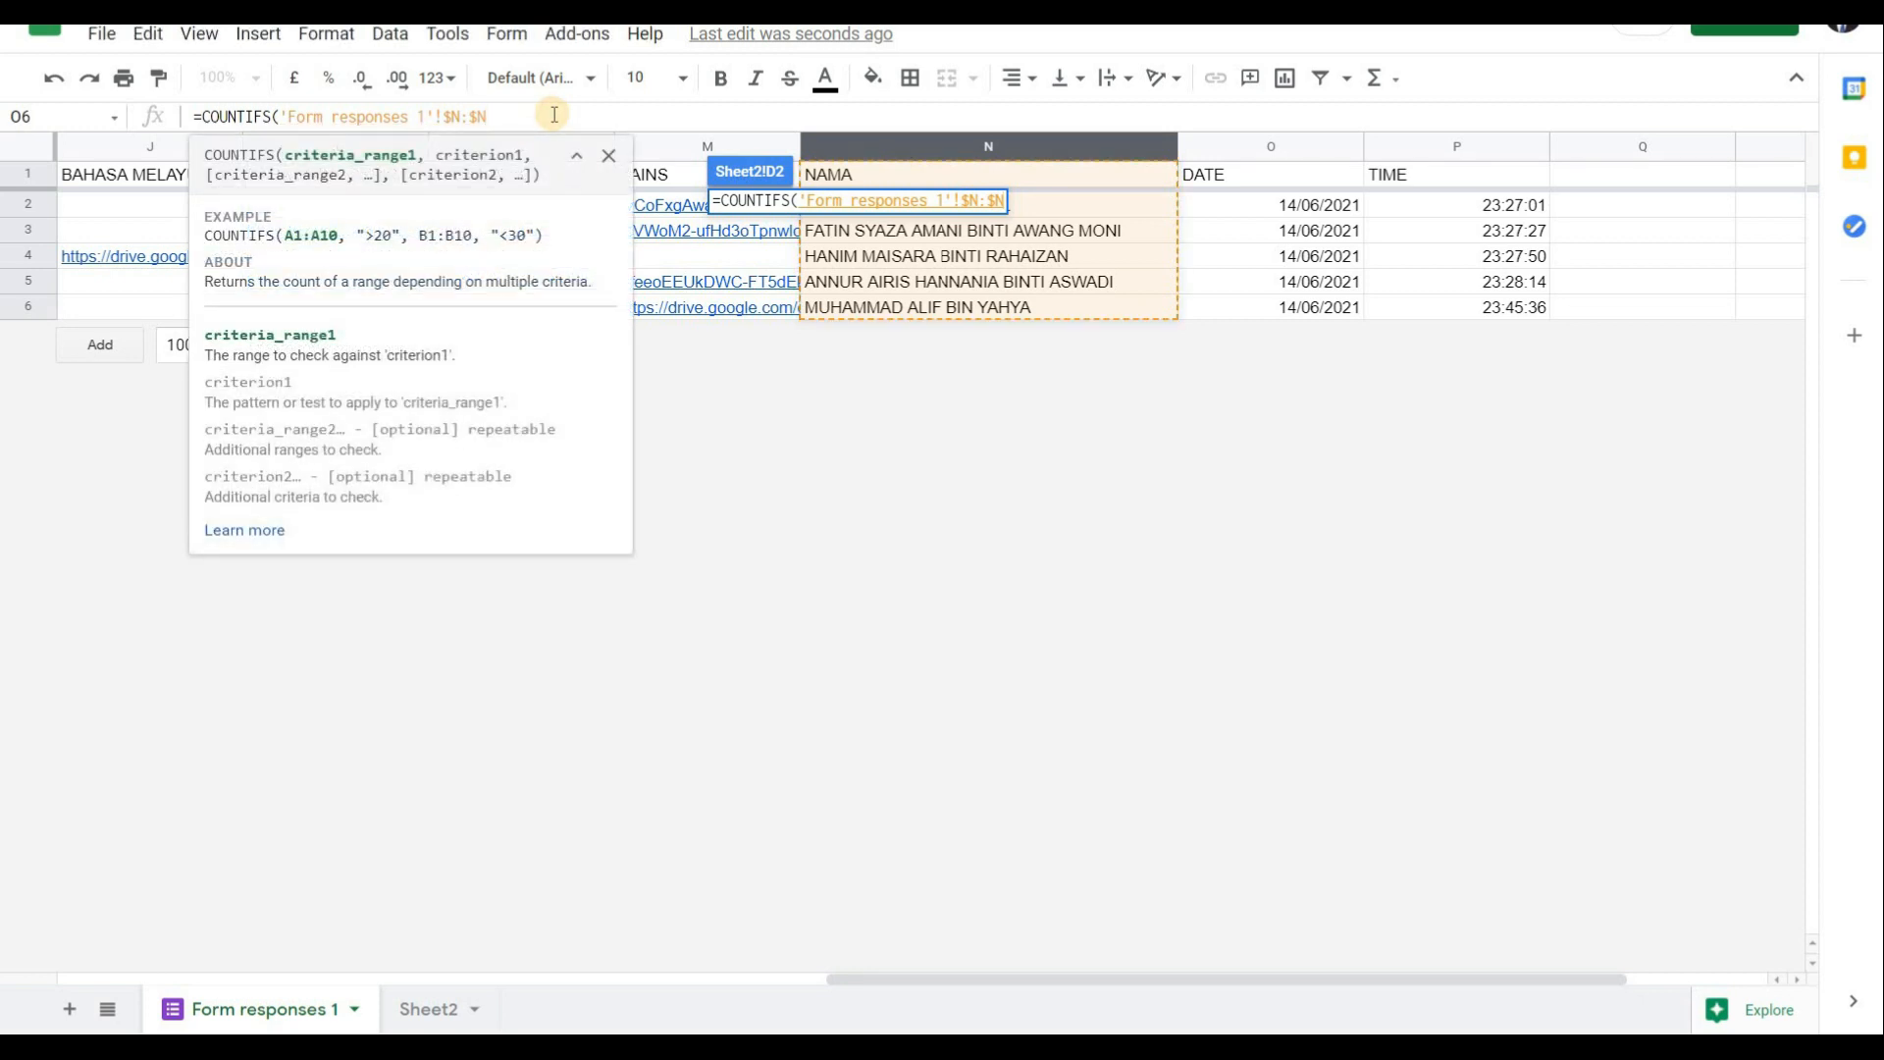
text(,)
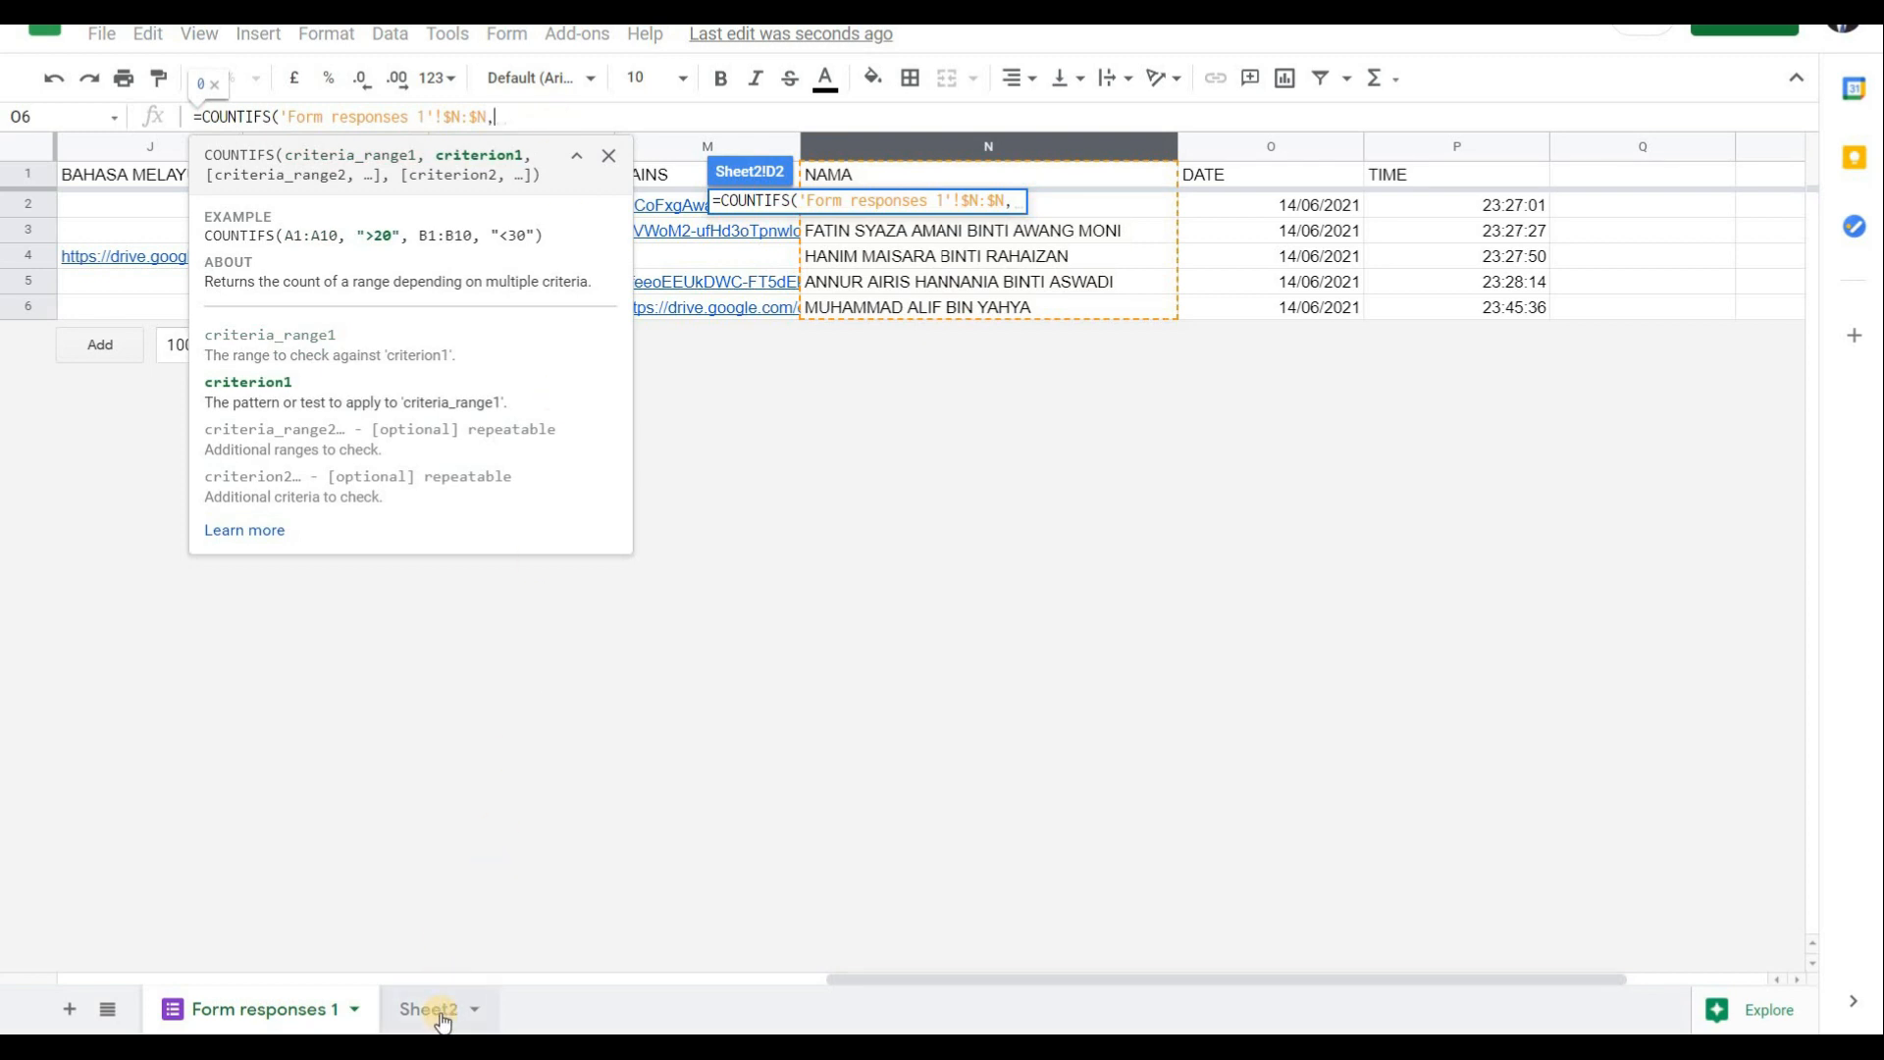
click(440, 1013)
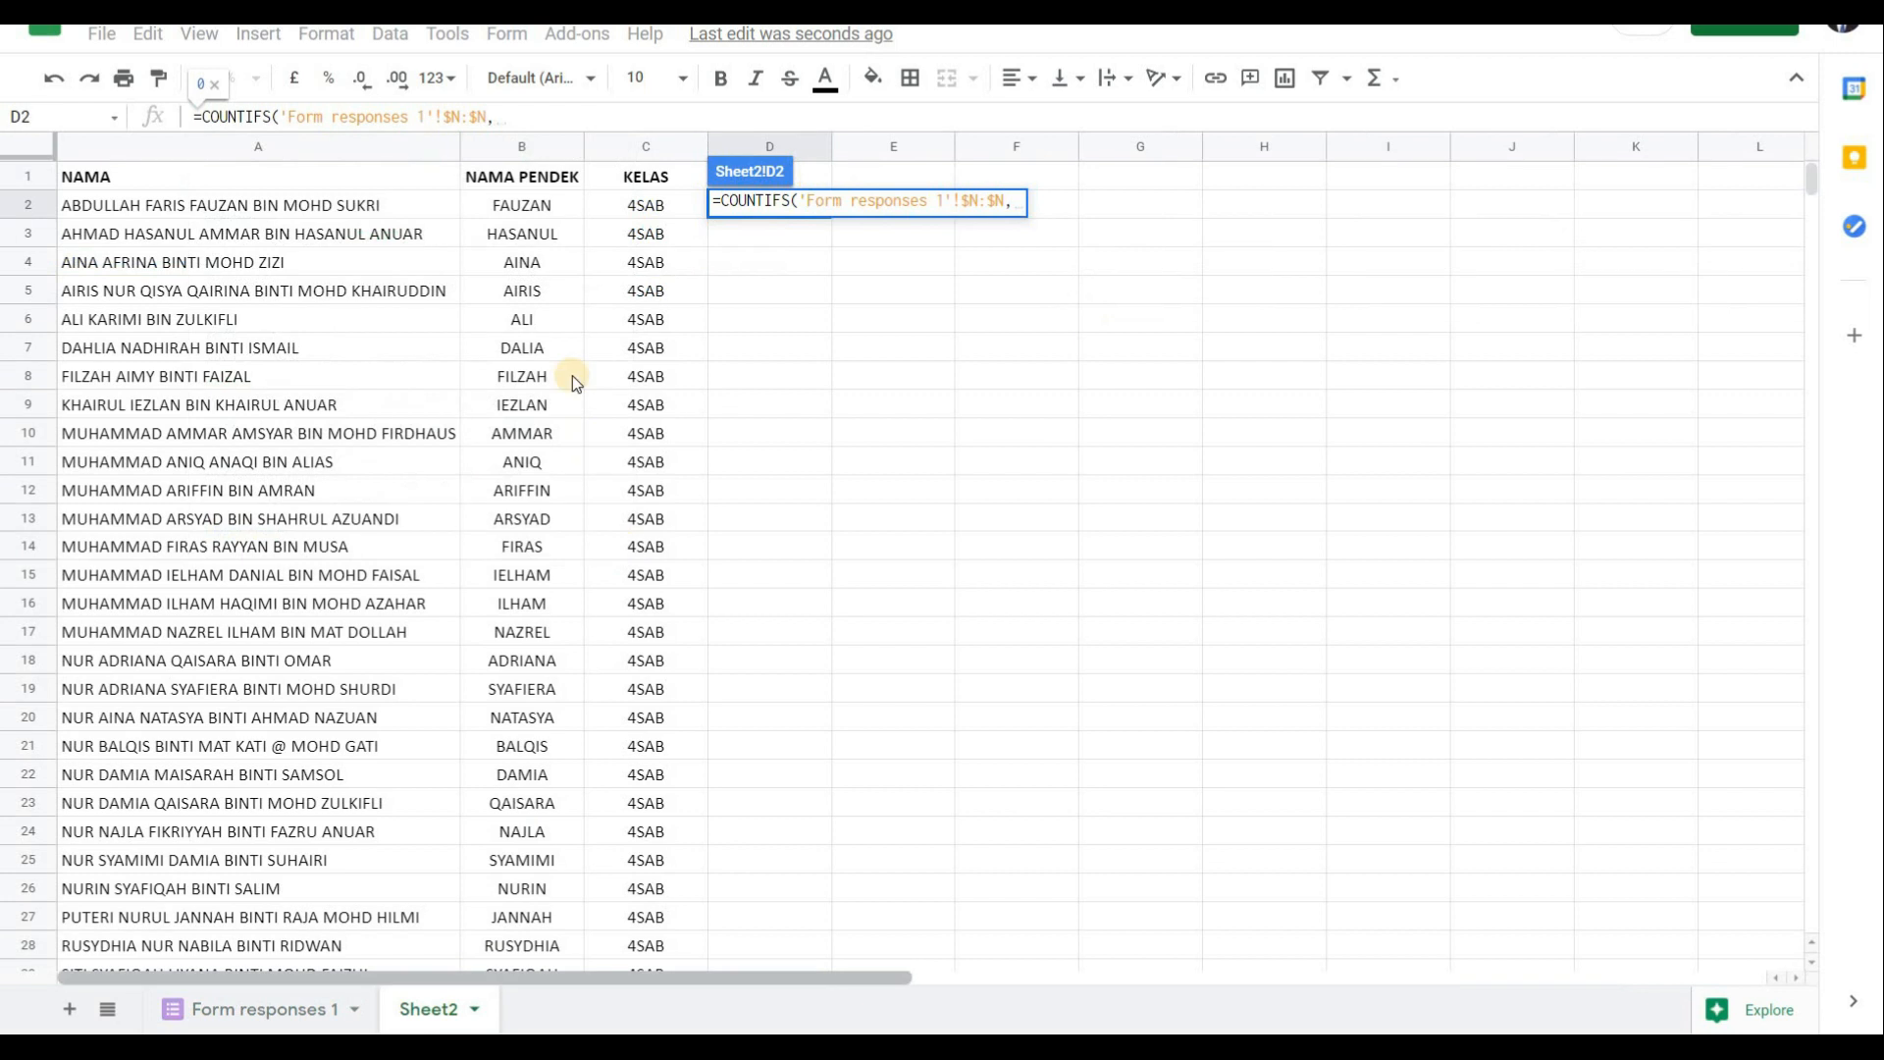
click(374, 207)
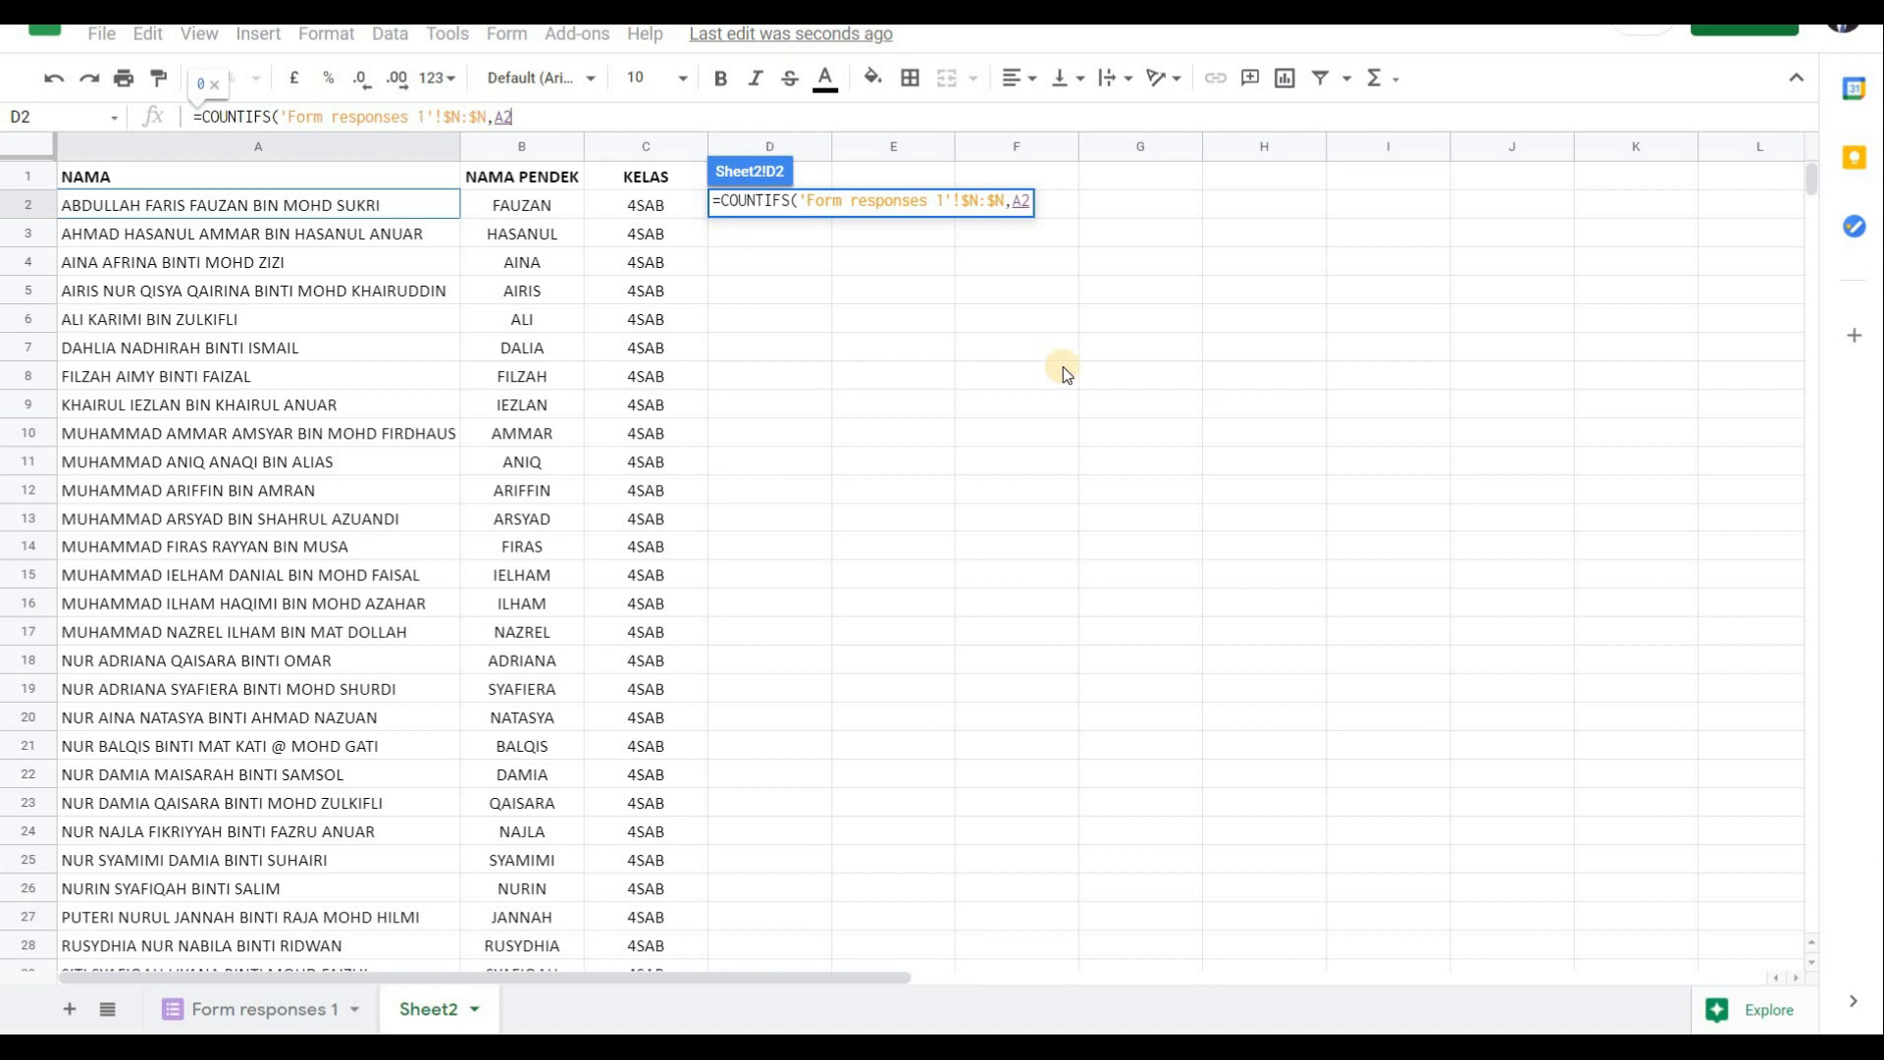
Complete the D2 formula with the absolute DATE column 'Form responses 1'!$O:$O as second criteria range and D1 as its criterion.
text(,)
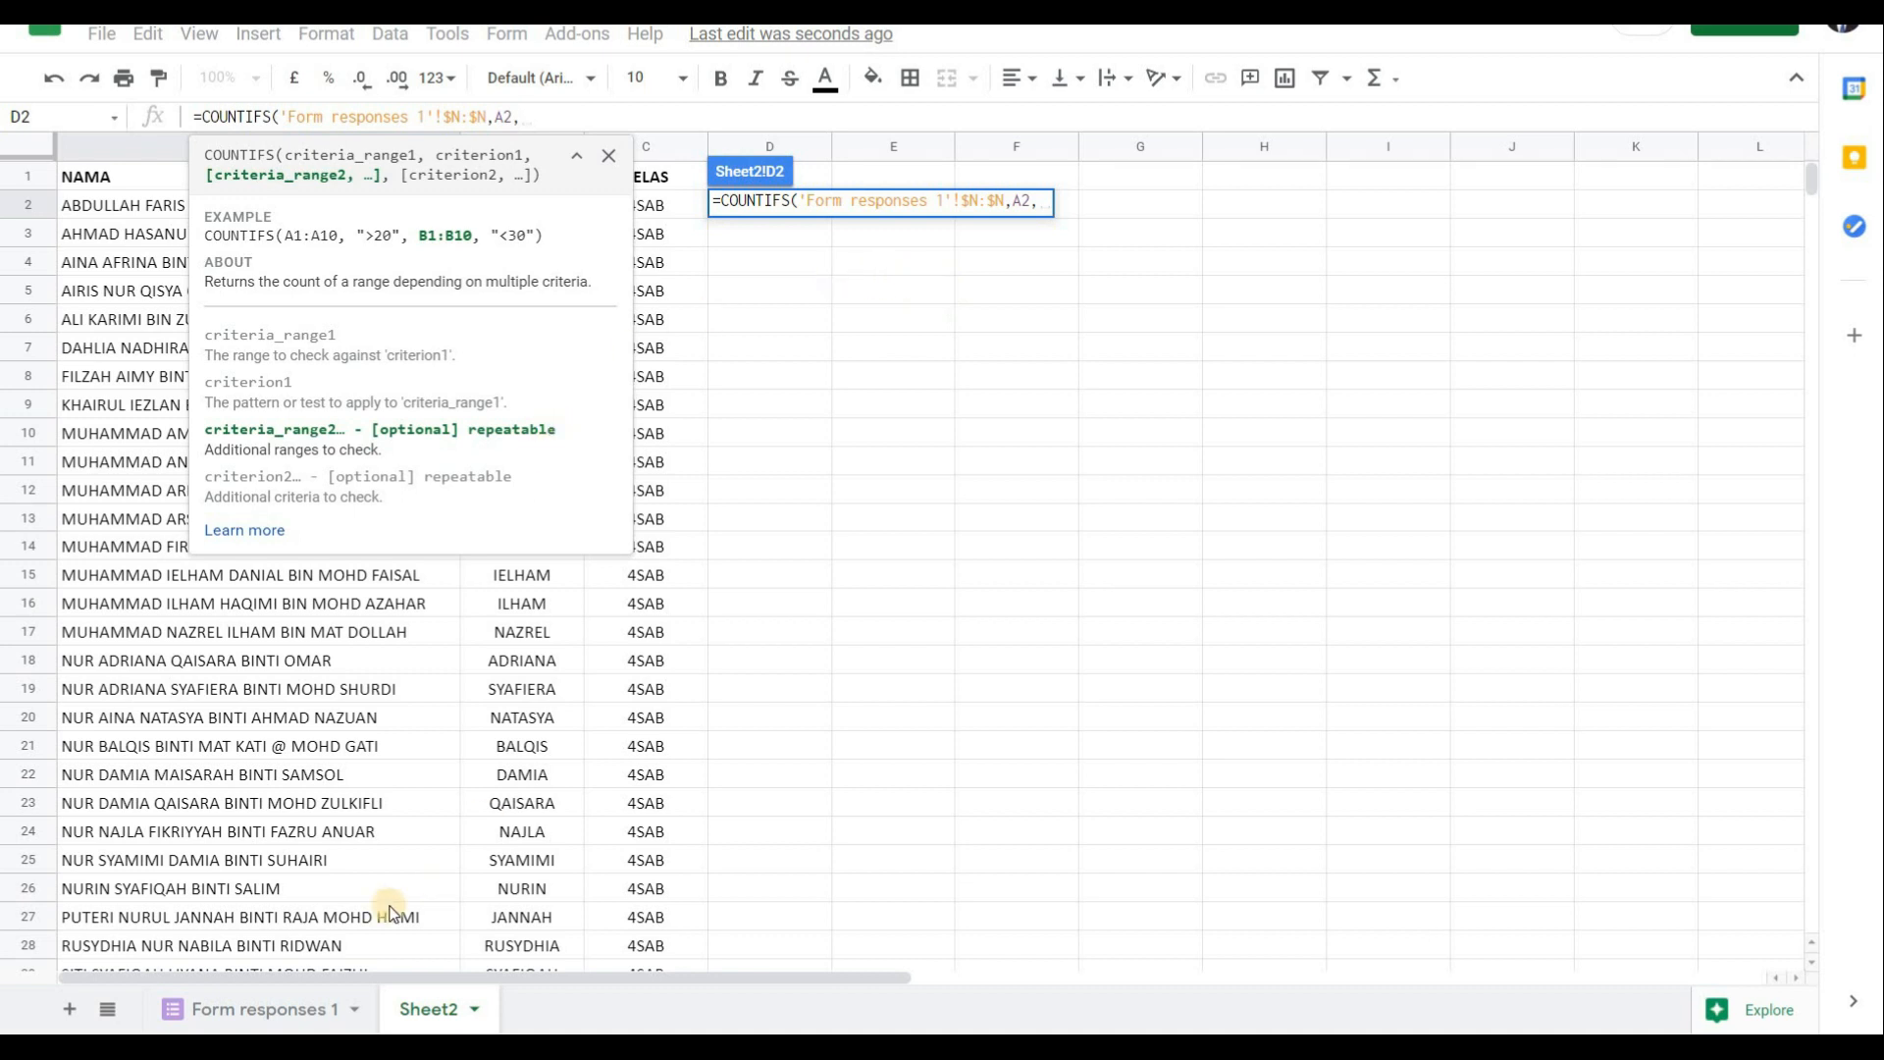
click(278, 1009)
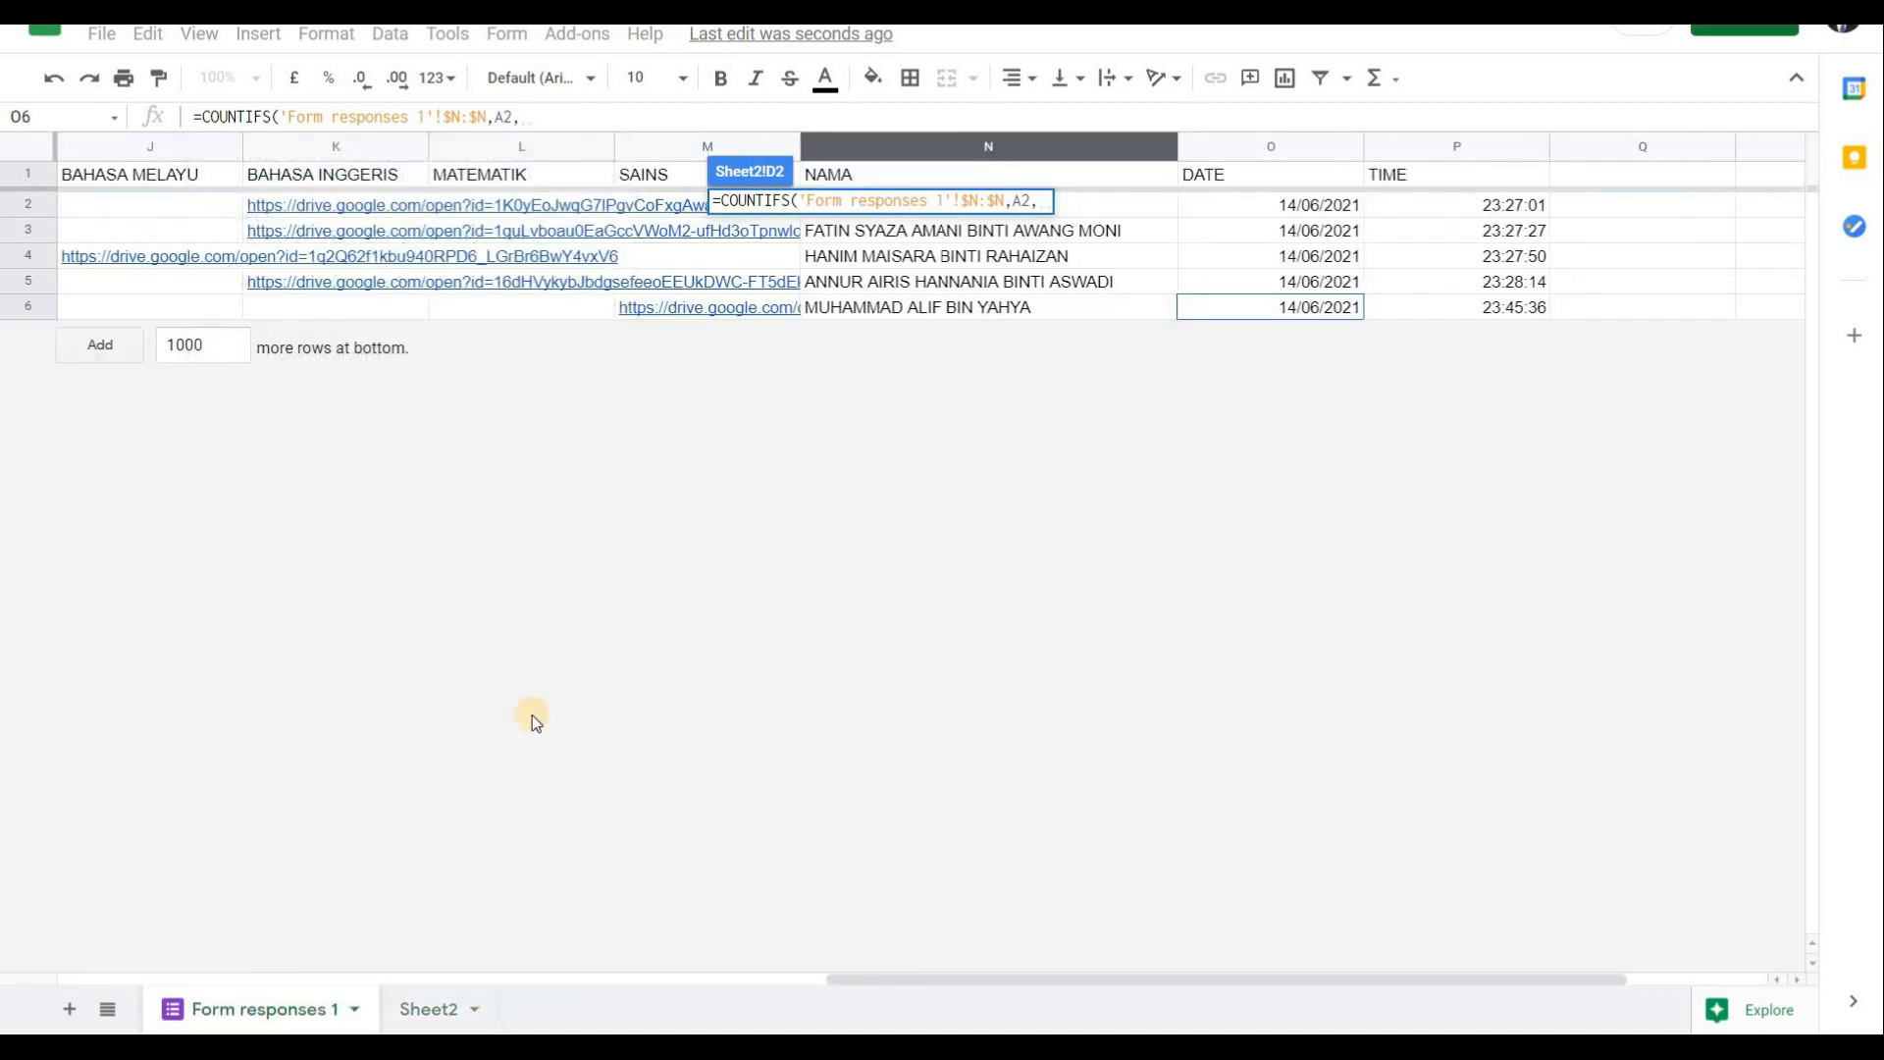
click(1256, 153)
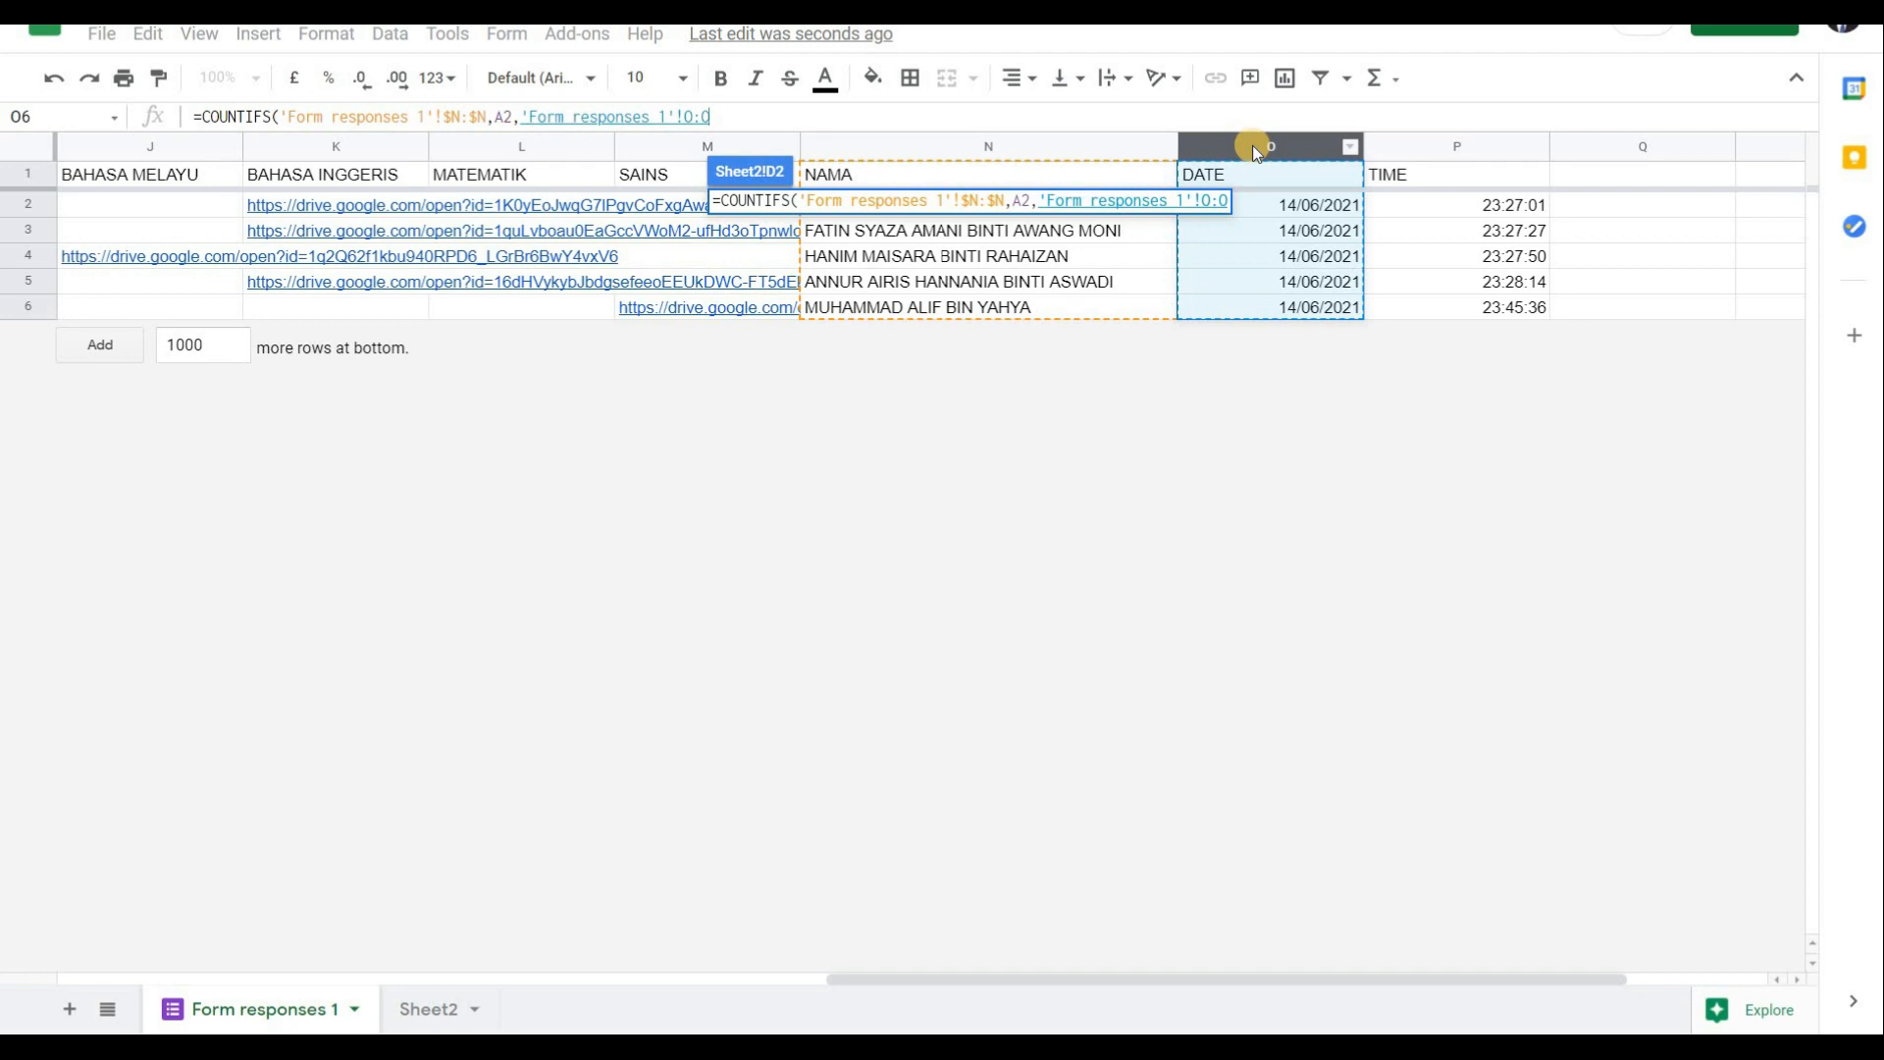
key(F4)
text(,)
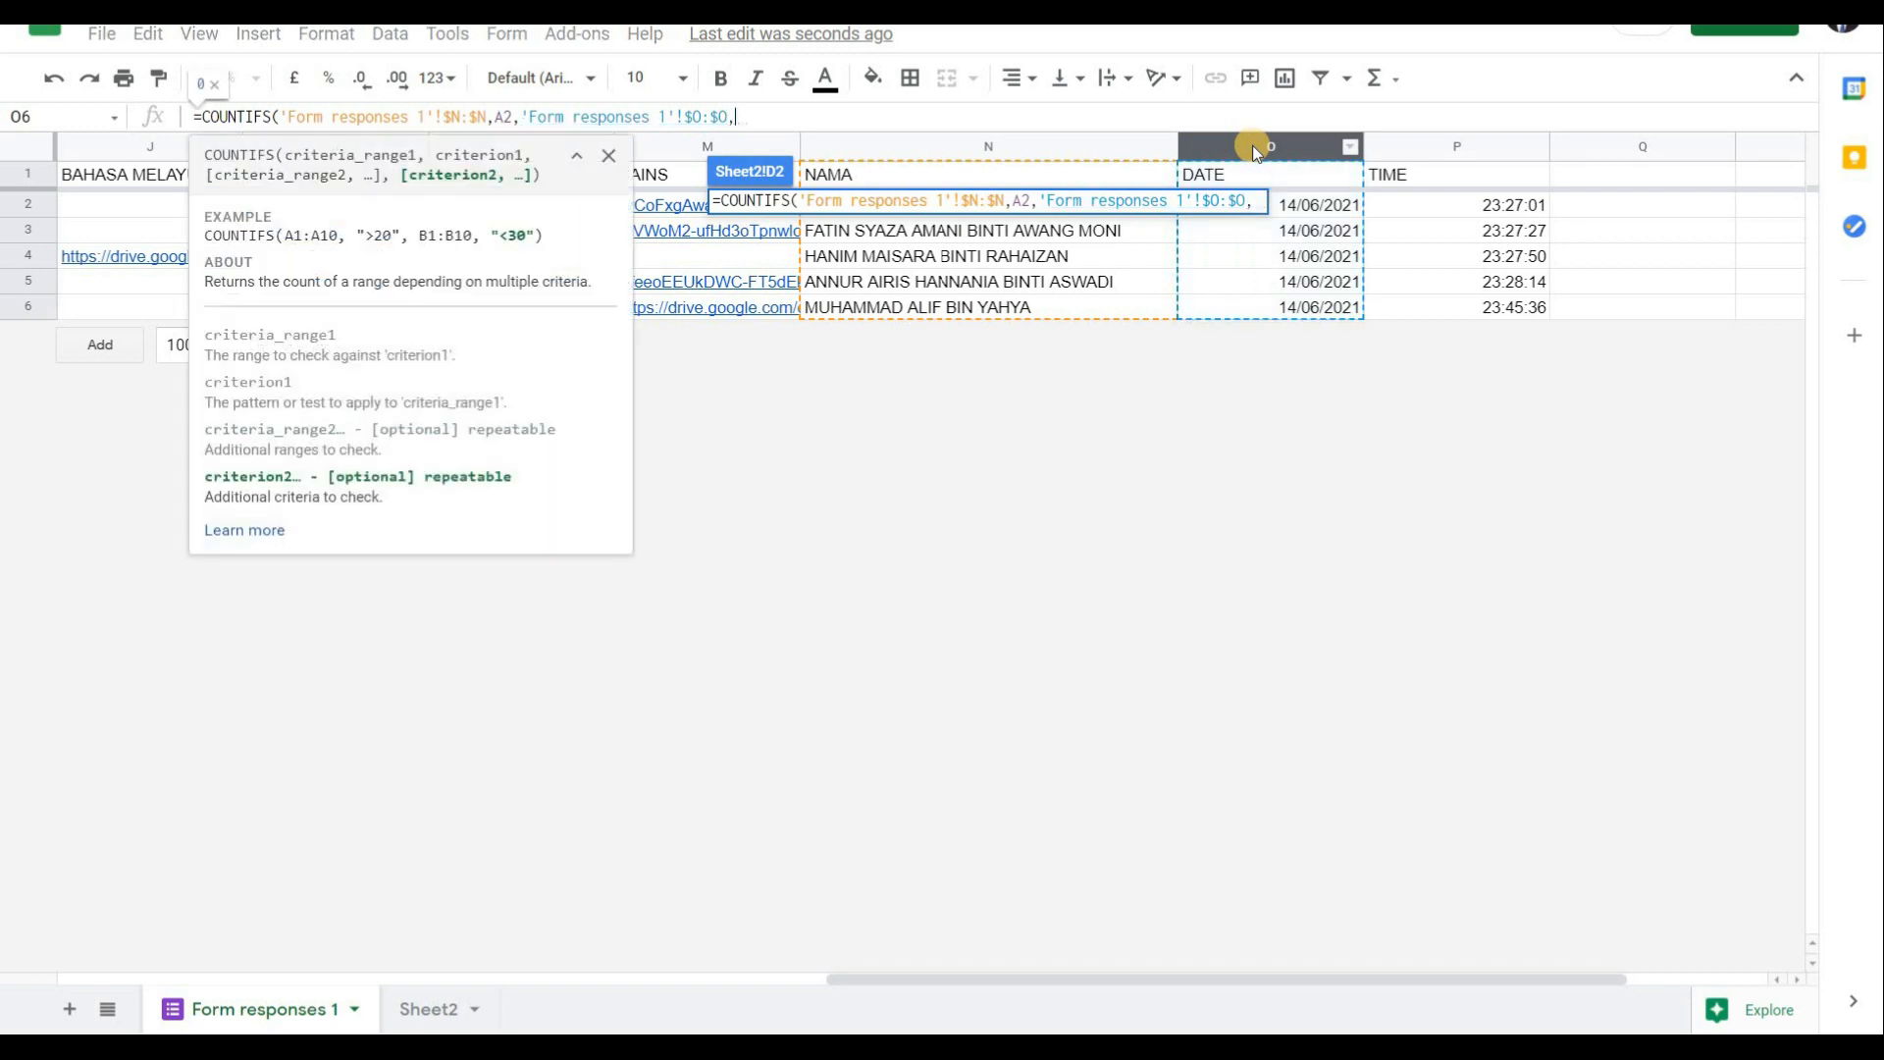
click(429, 1011)
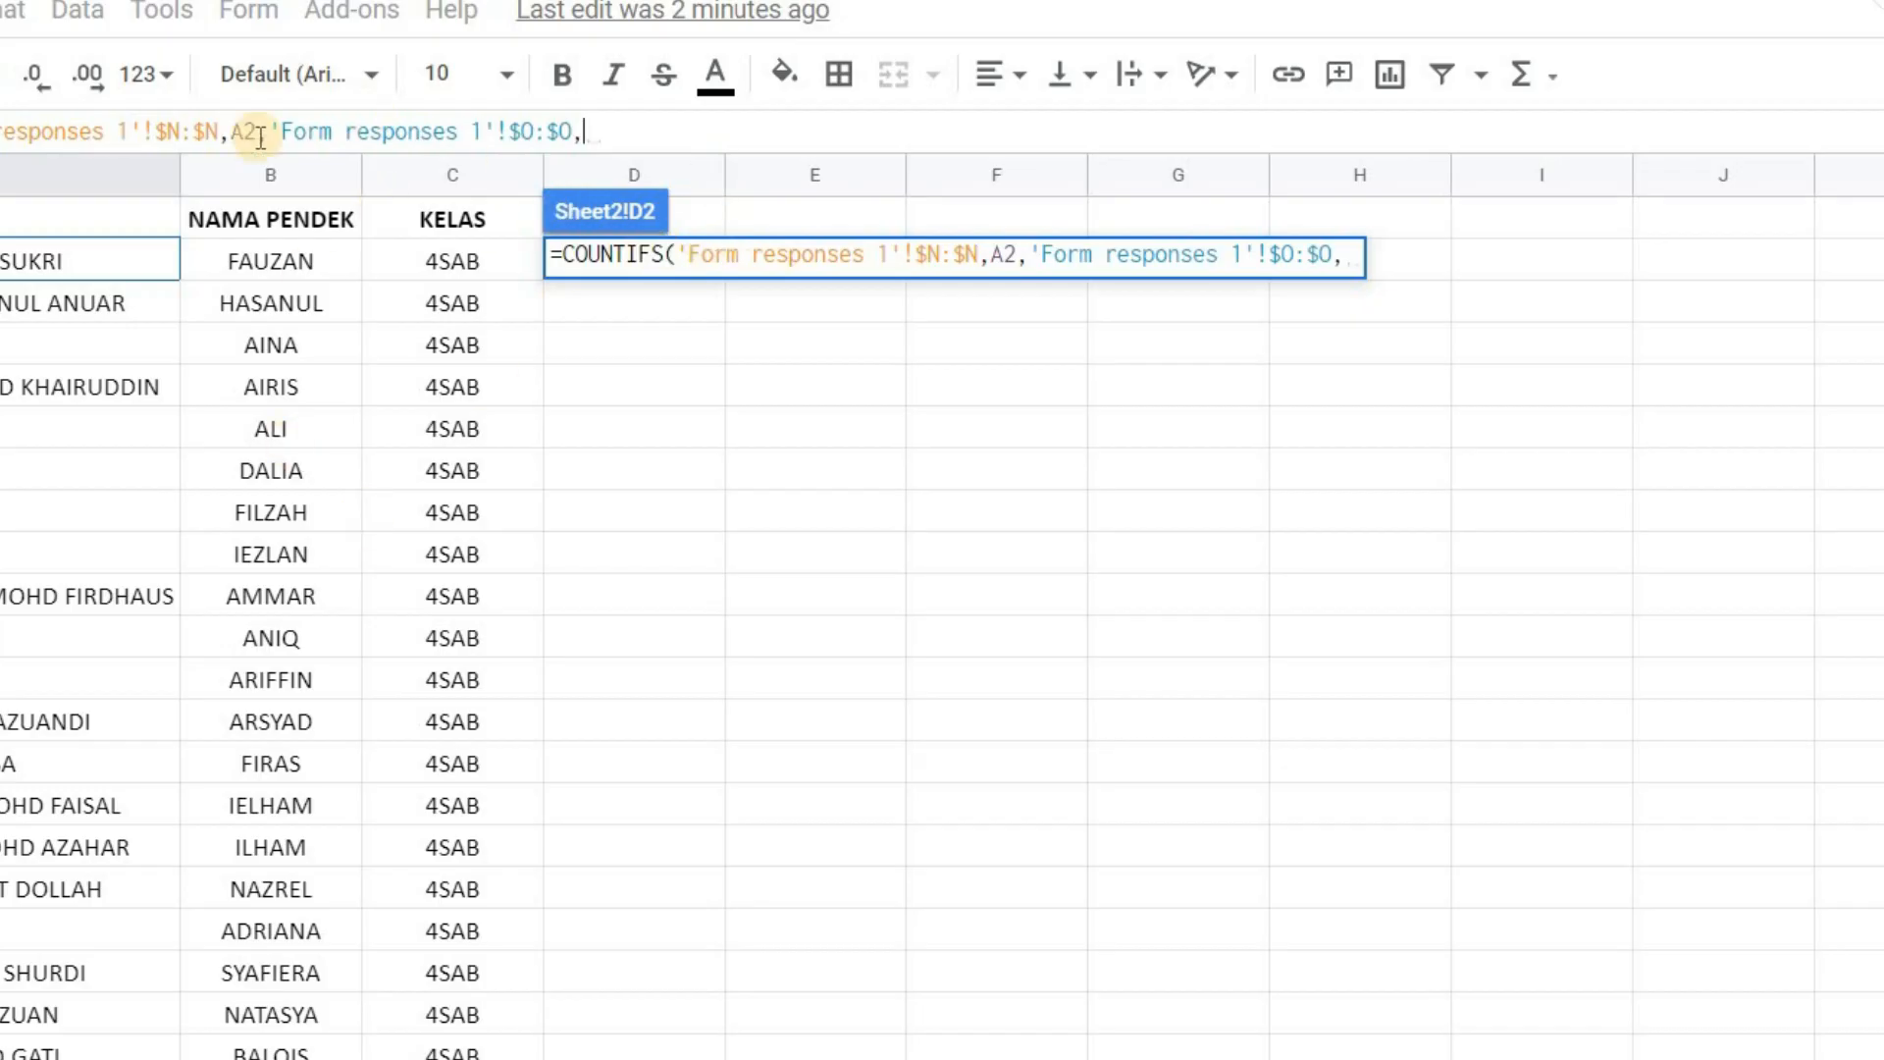
click(700, 219)
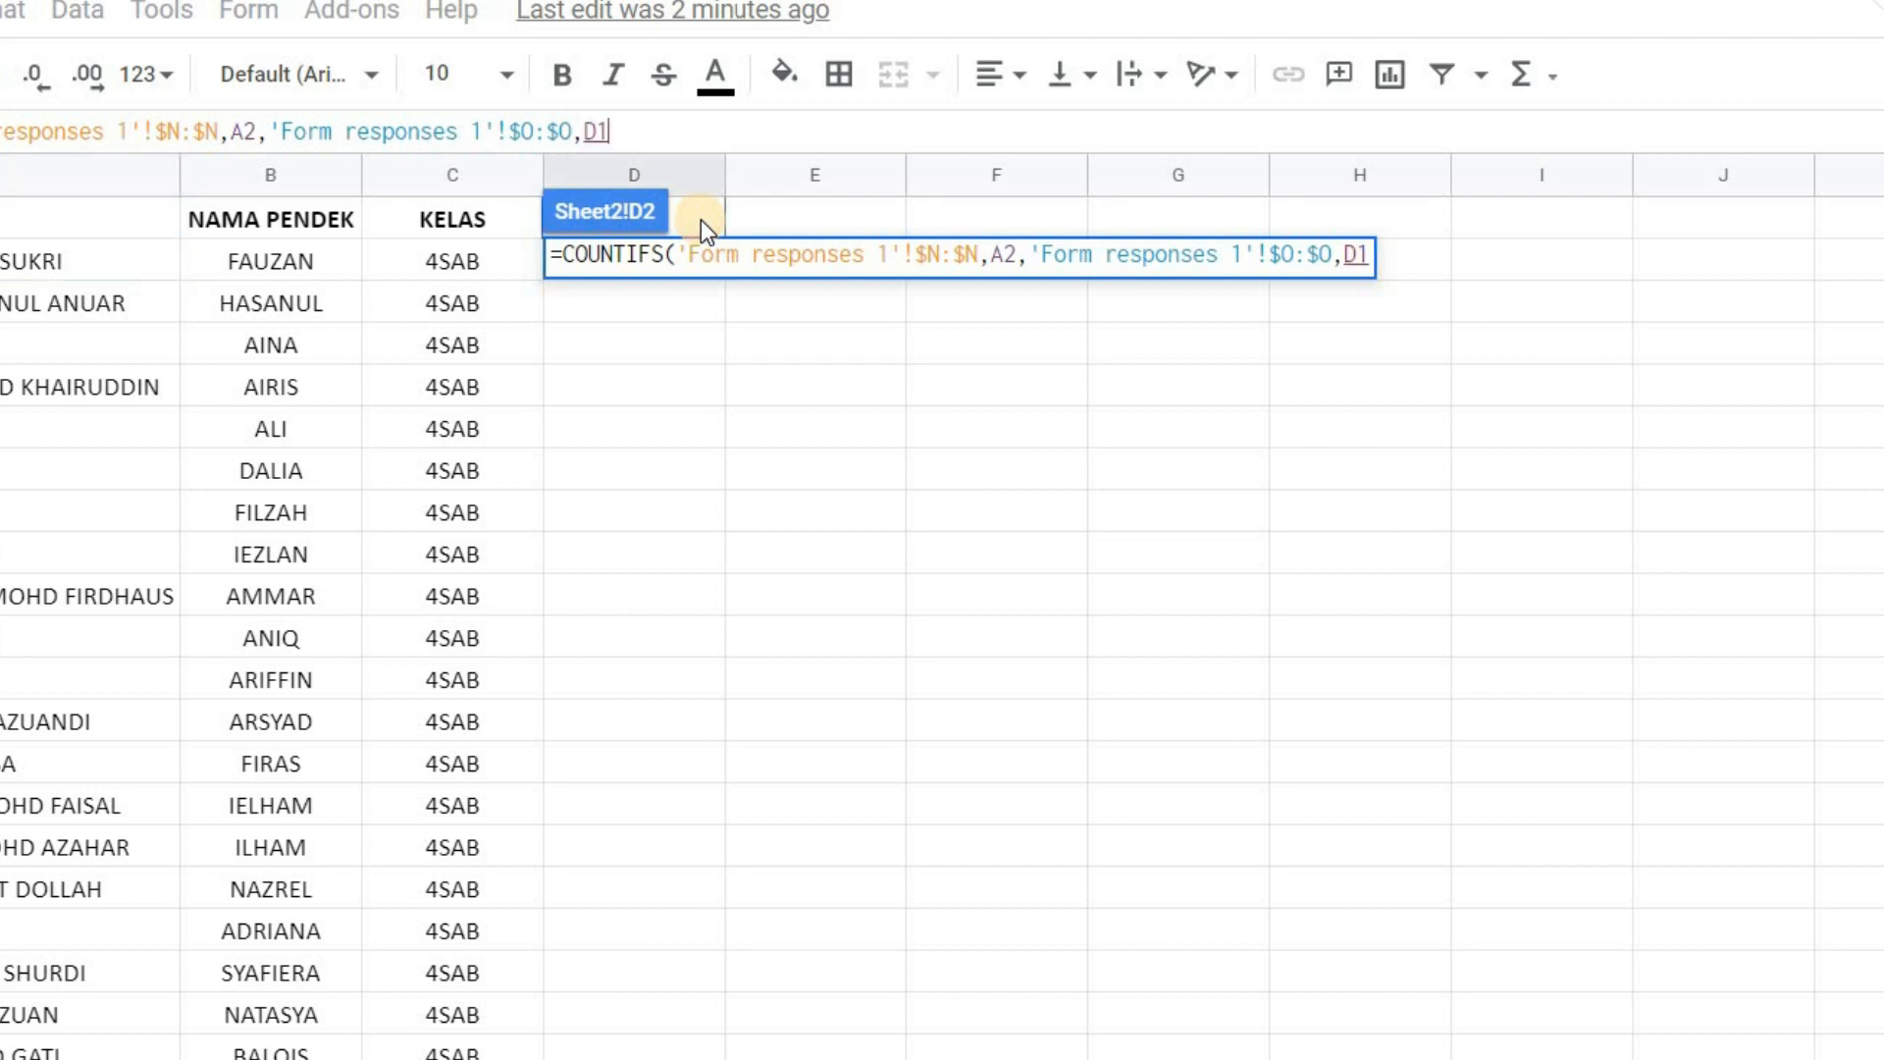
text())
key(Return)
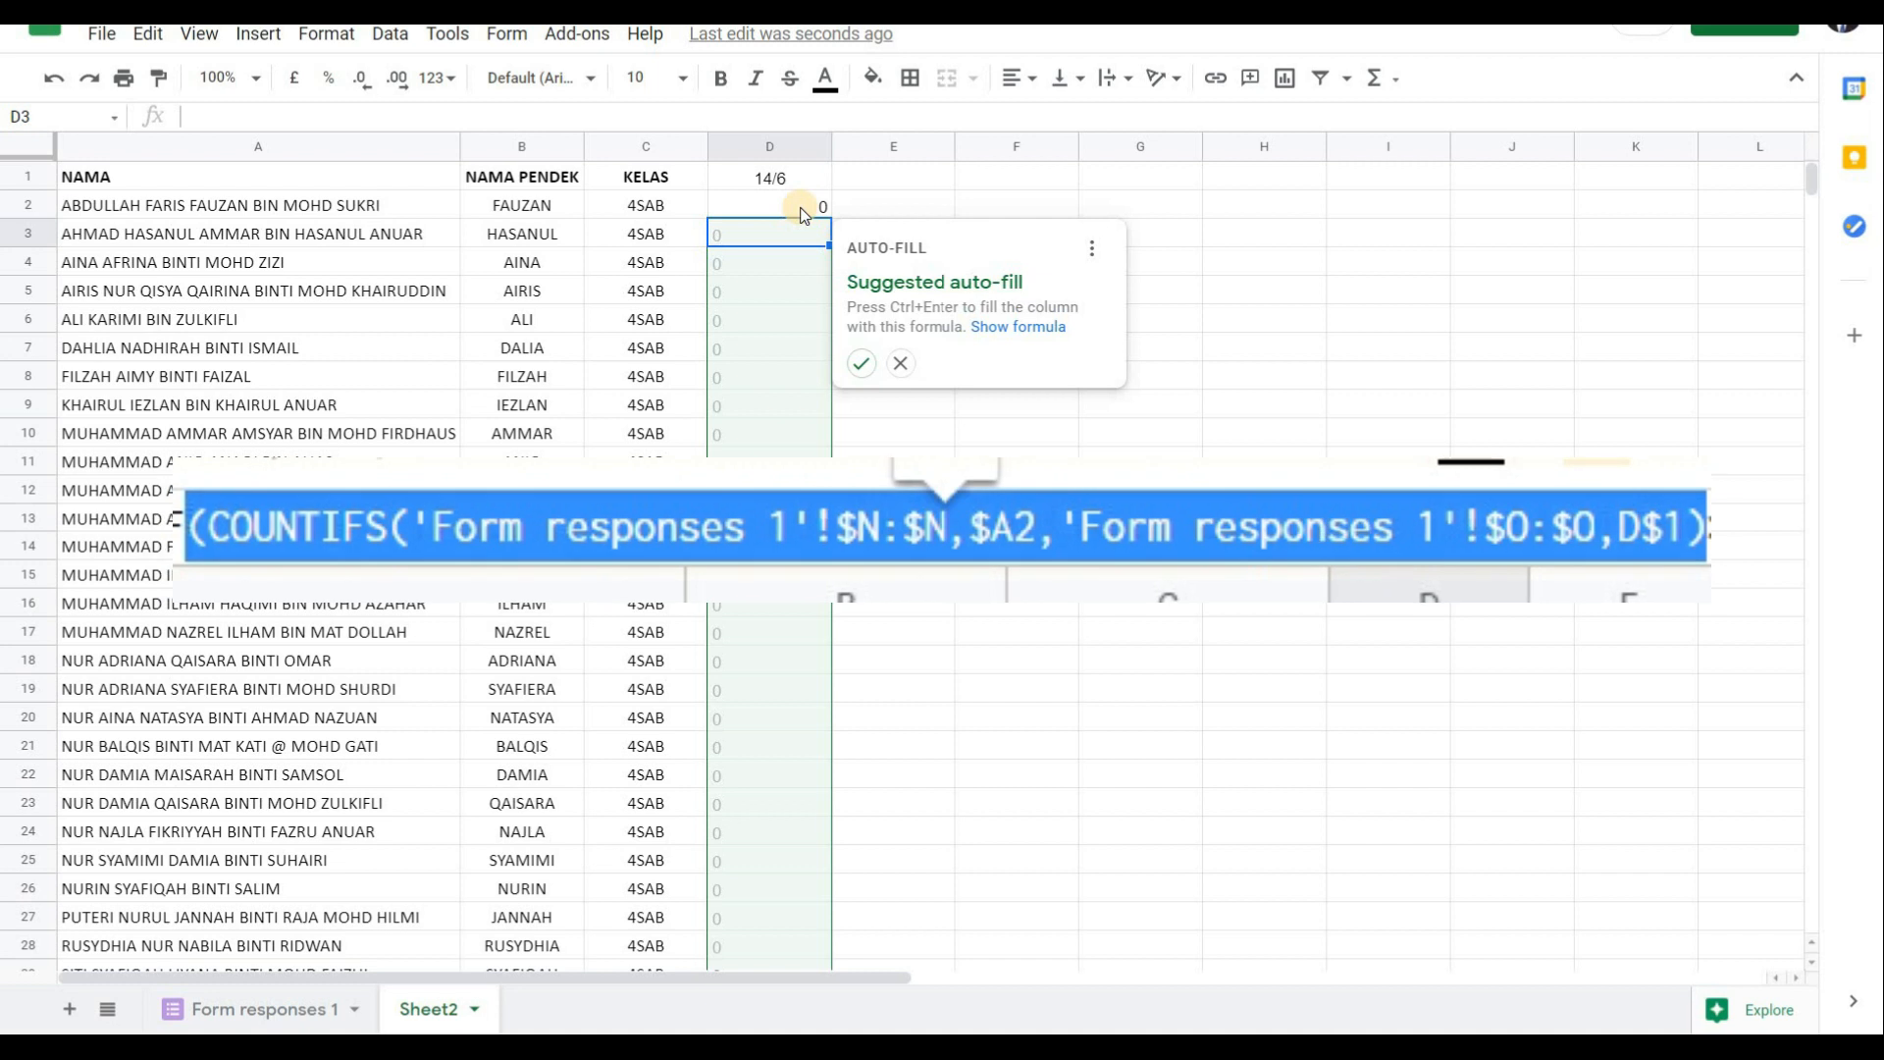
Reject the suggested auto-fill of column D and centre-align cell D2.
click(902, 367)
click(1034, 80)
click(1042, 119)
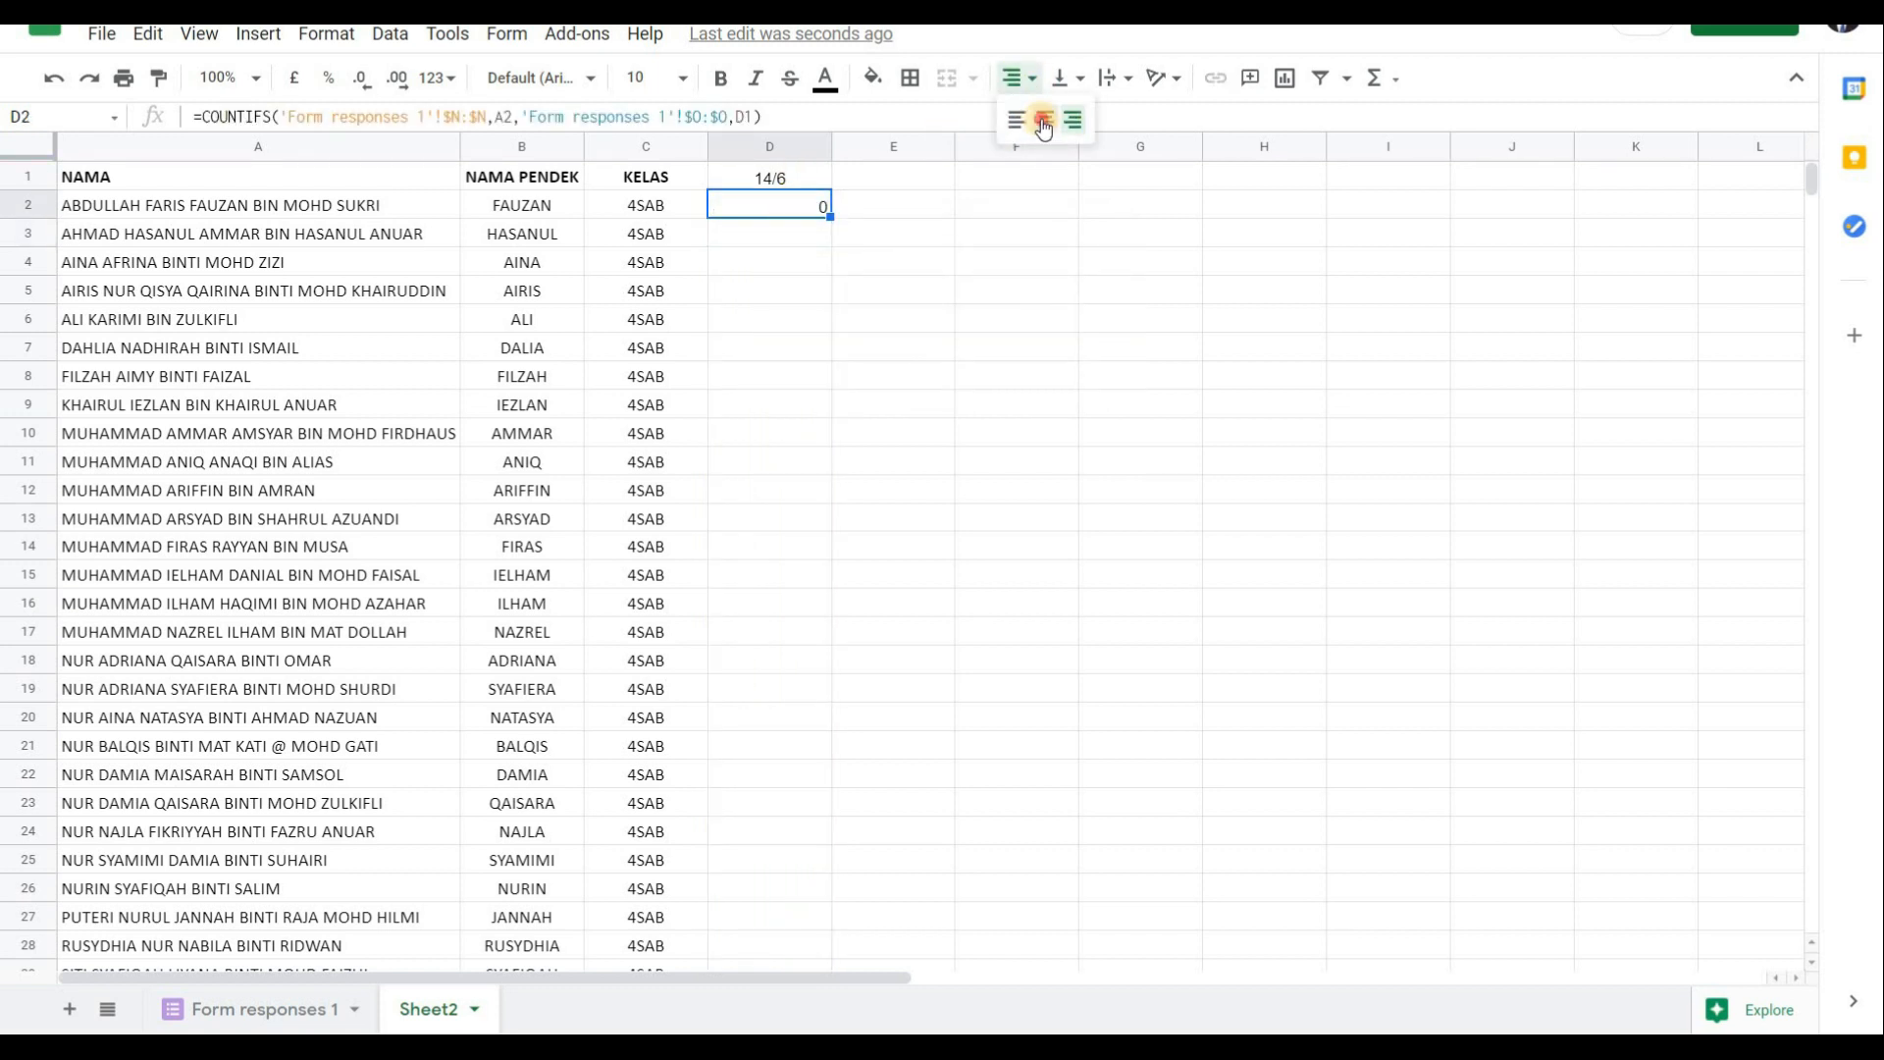
Check the submission count in D2 against the first student's name in A2.
click(781, 213)
scroll(774, 399, down, 5)
scroll(766, 320, up, 5)
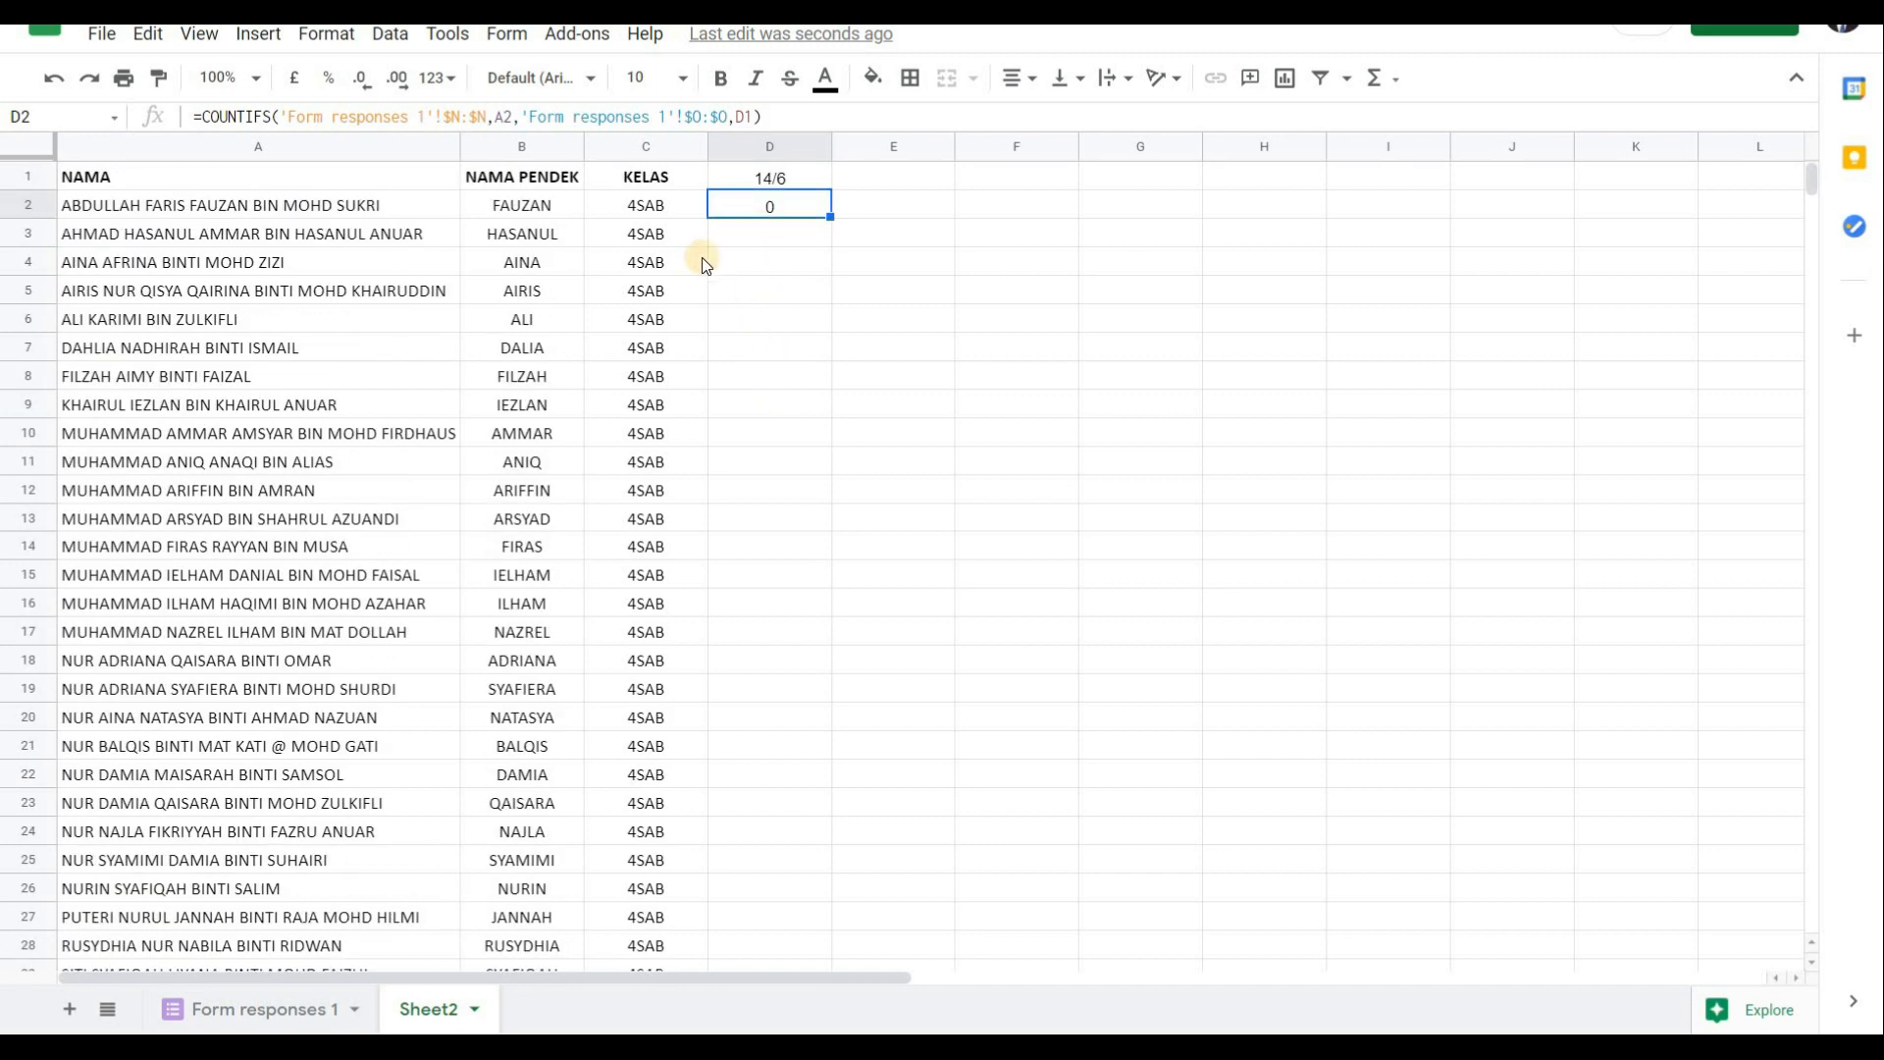
click(239, 204)
click(747, 204)
click(436, 206)
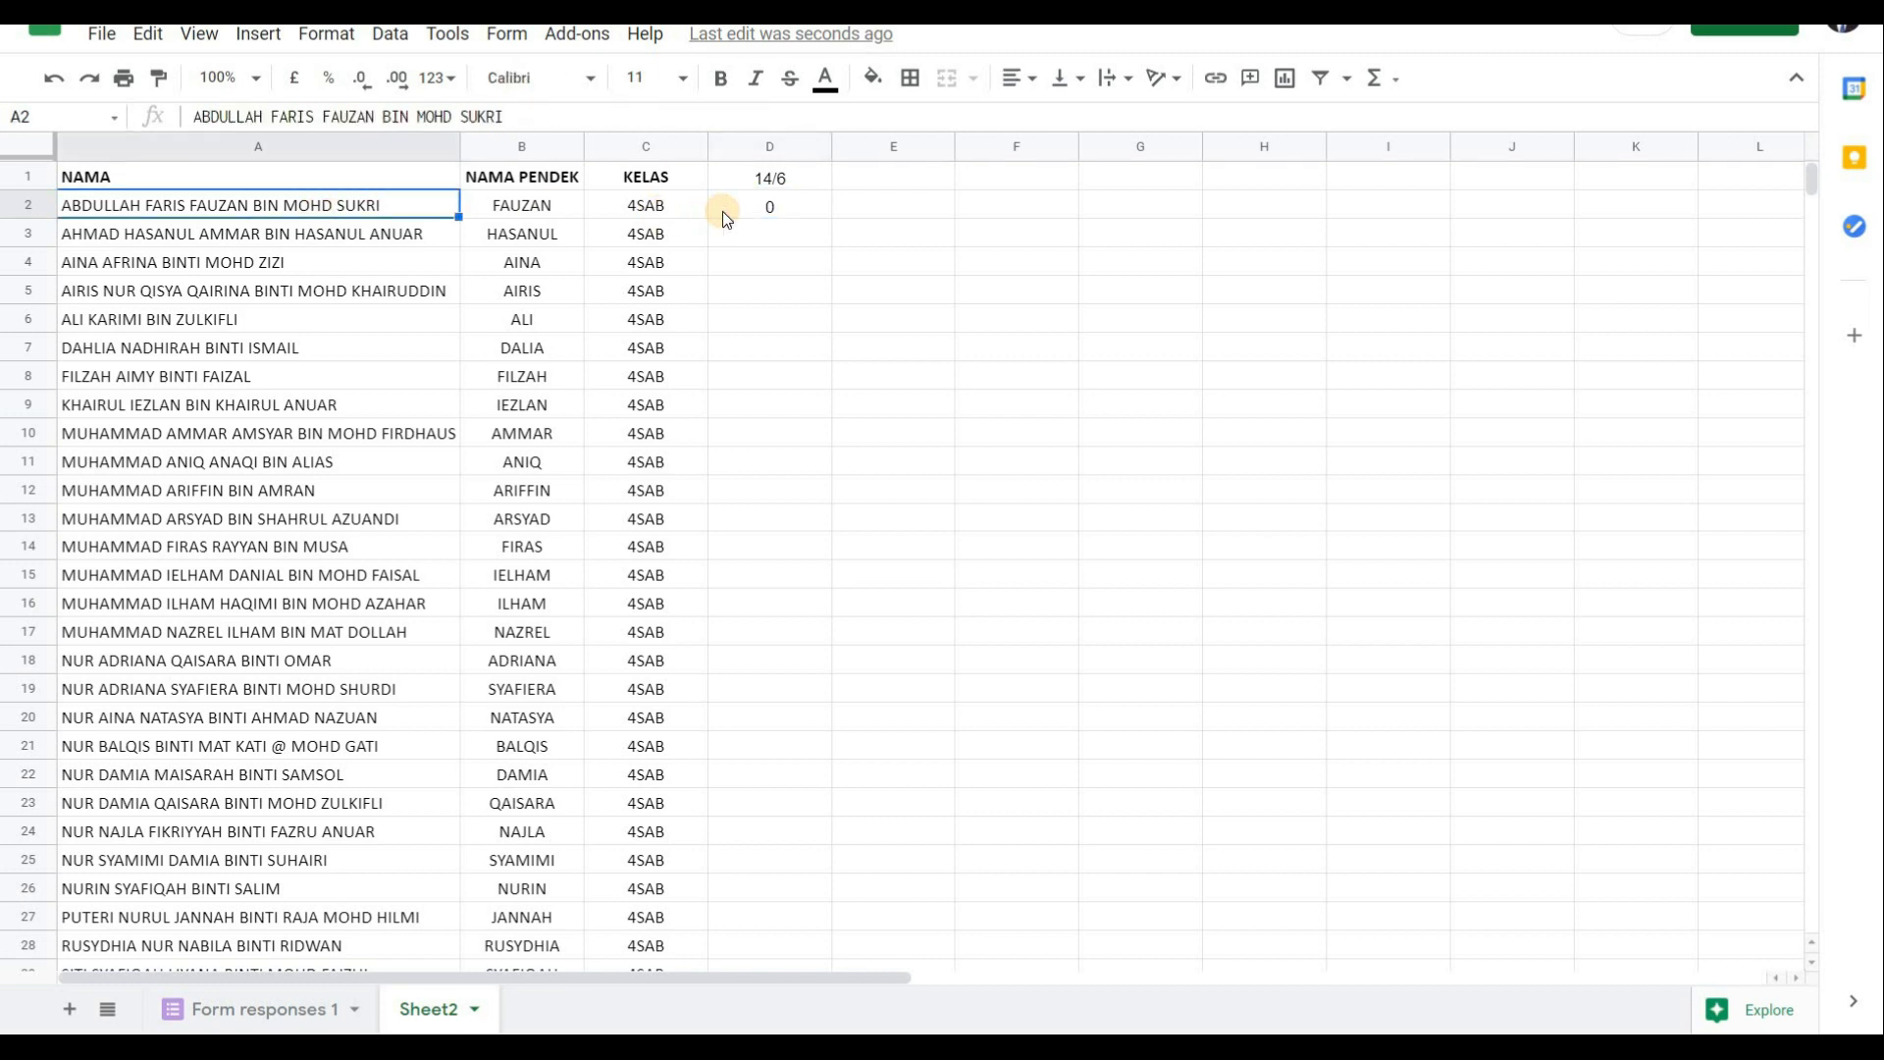
click(723, 210)
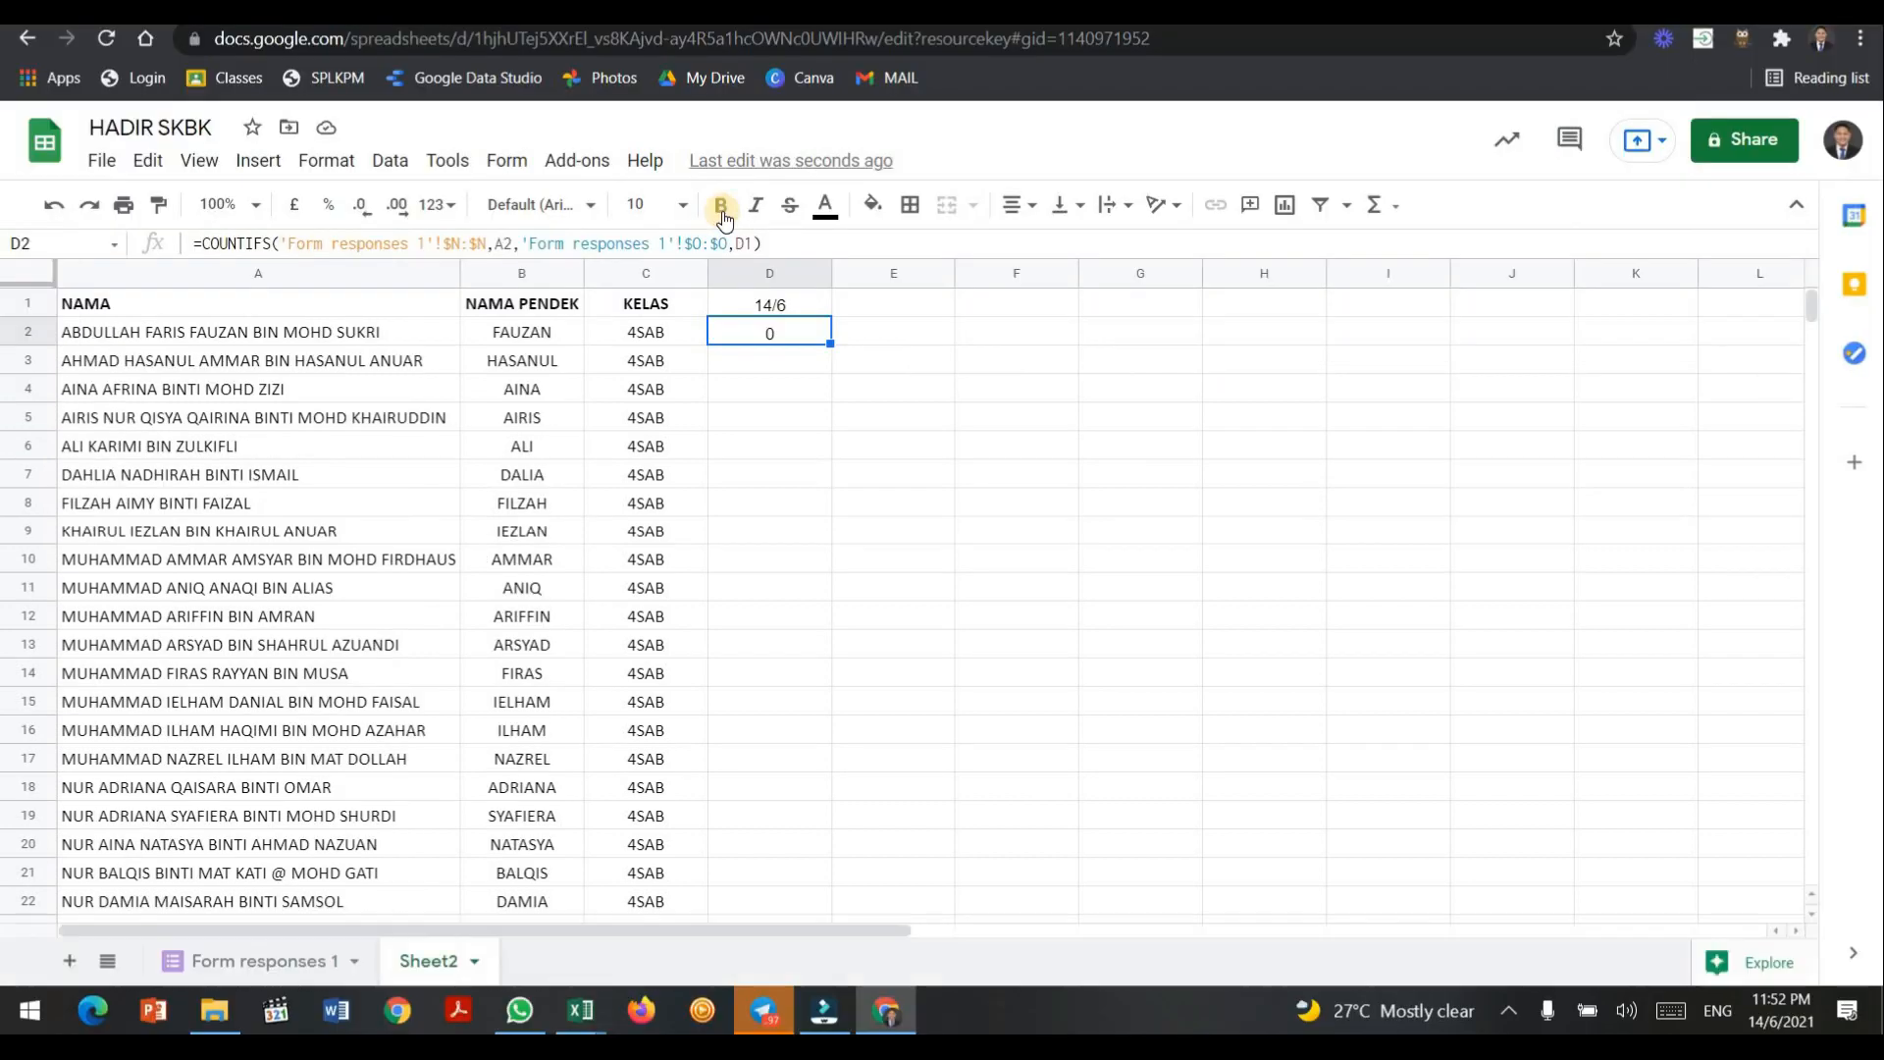
Switch to the REKOD KEHADIRAN PdPR form and start another response with class 4SAB and the first student's name in the list.
click(962, 12)
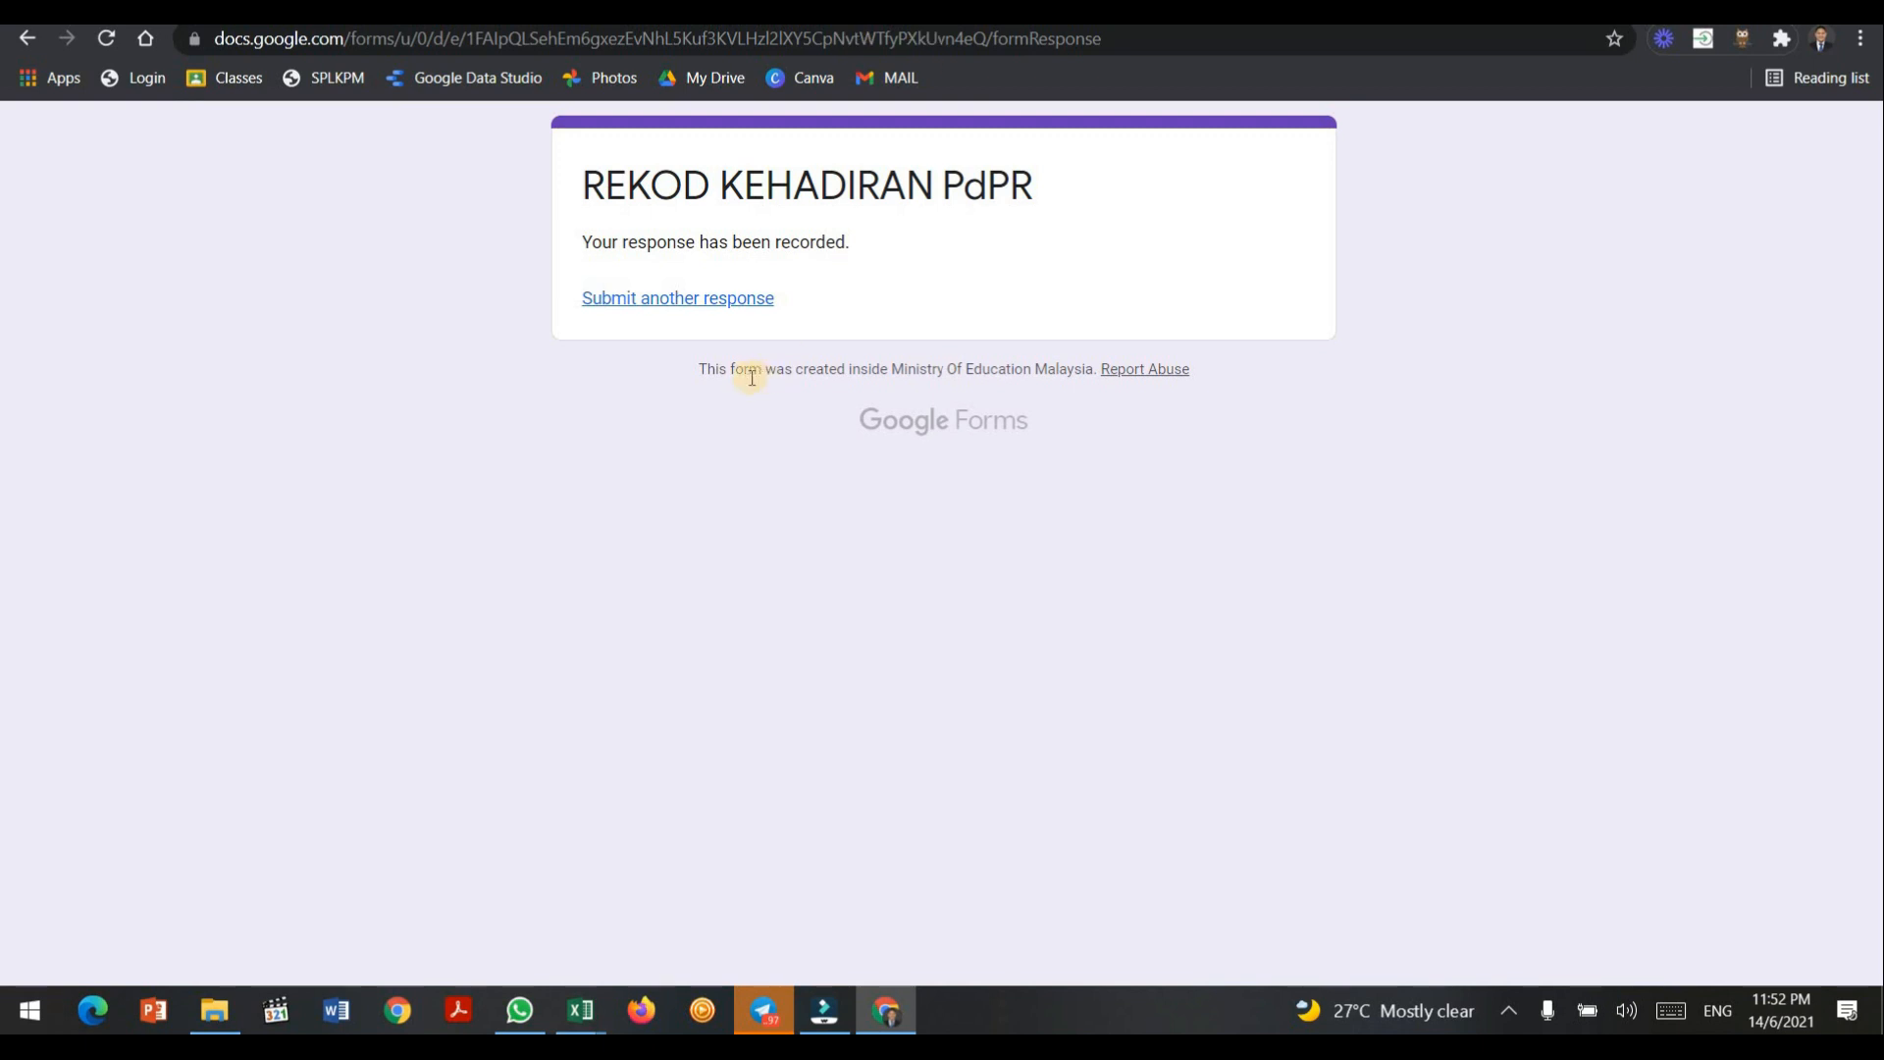
click(711, 300)
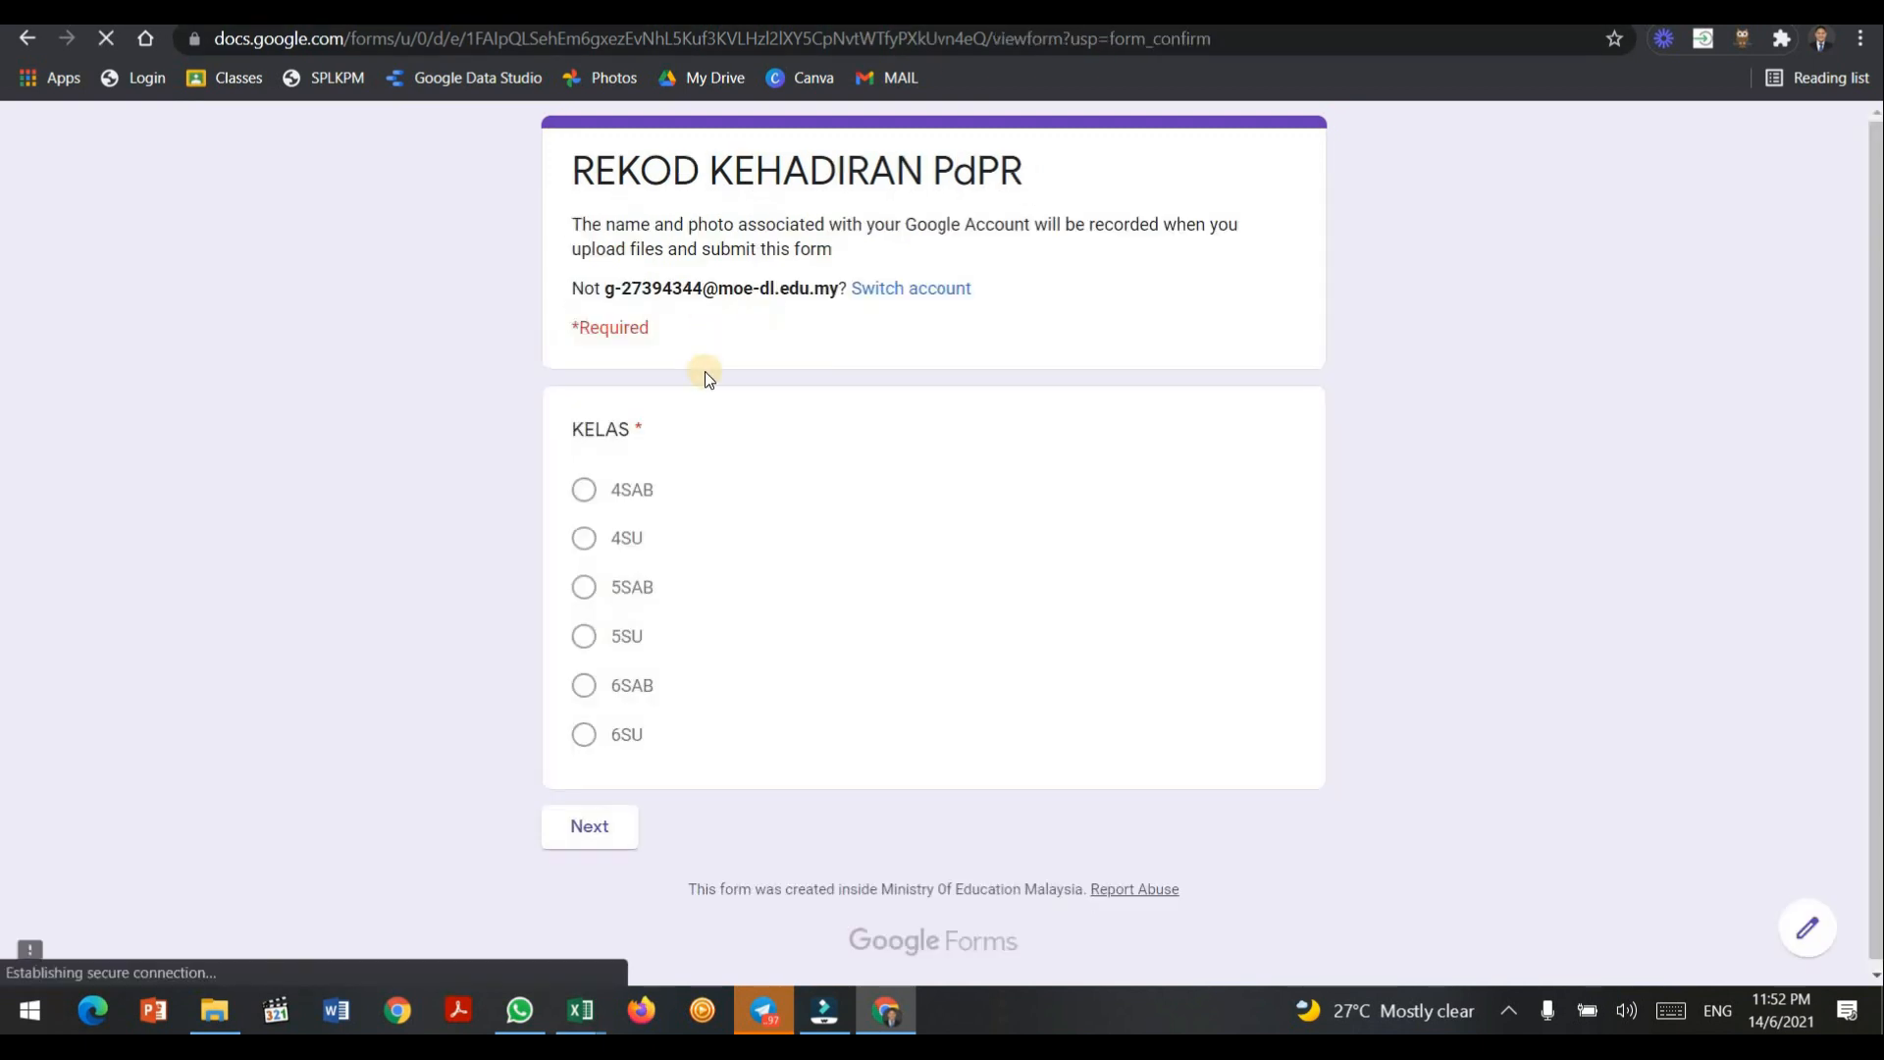
click(603, 836)
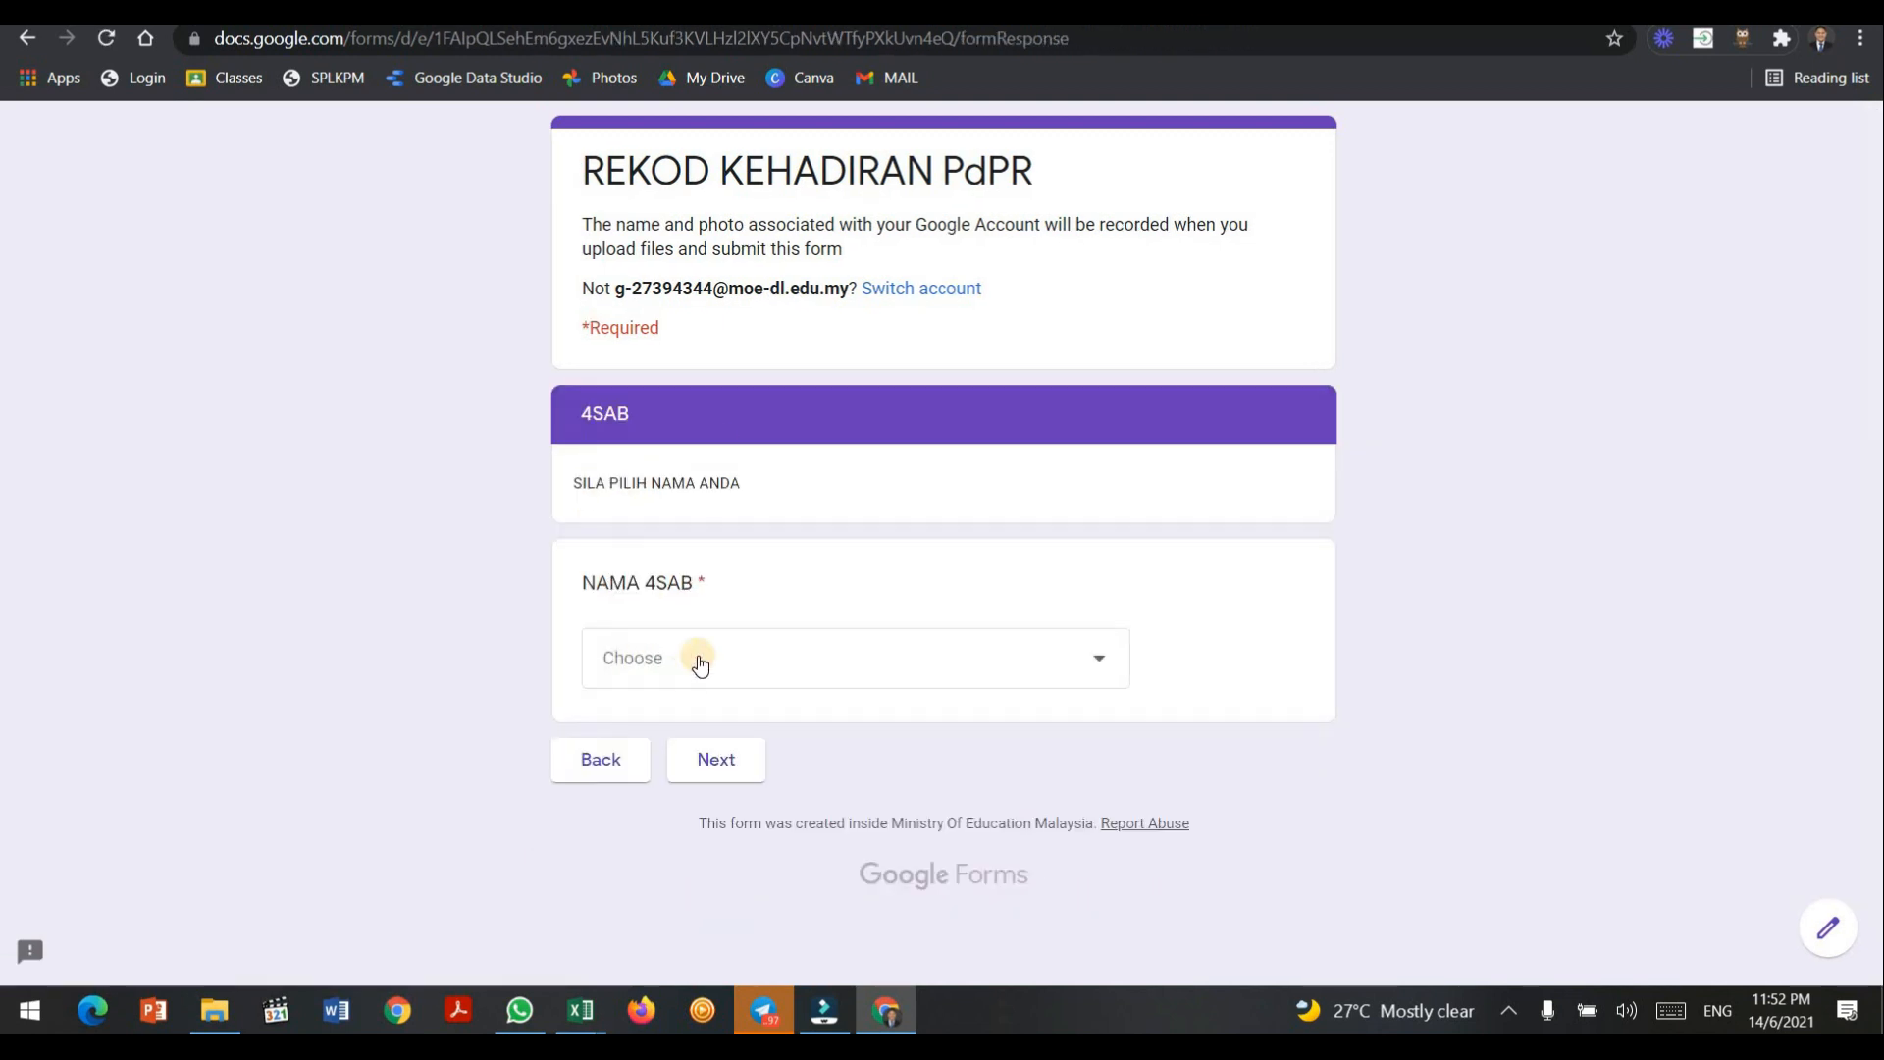
click(698, 657)
click(749, 257)
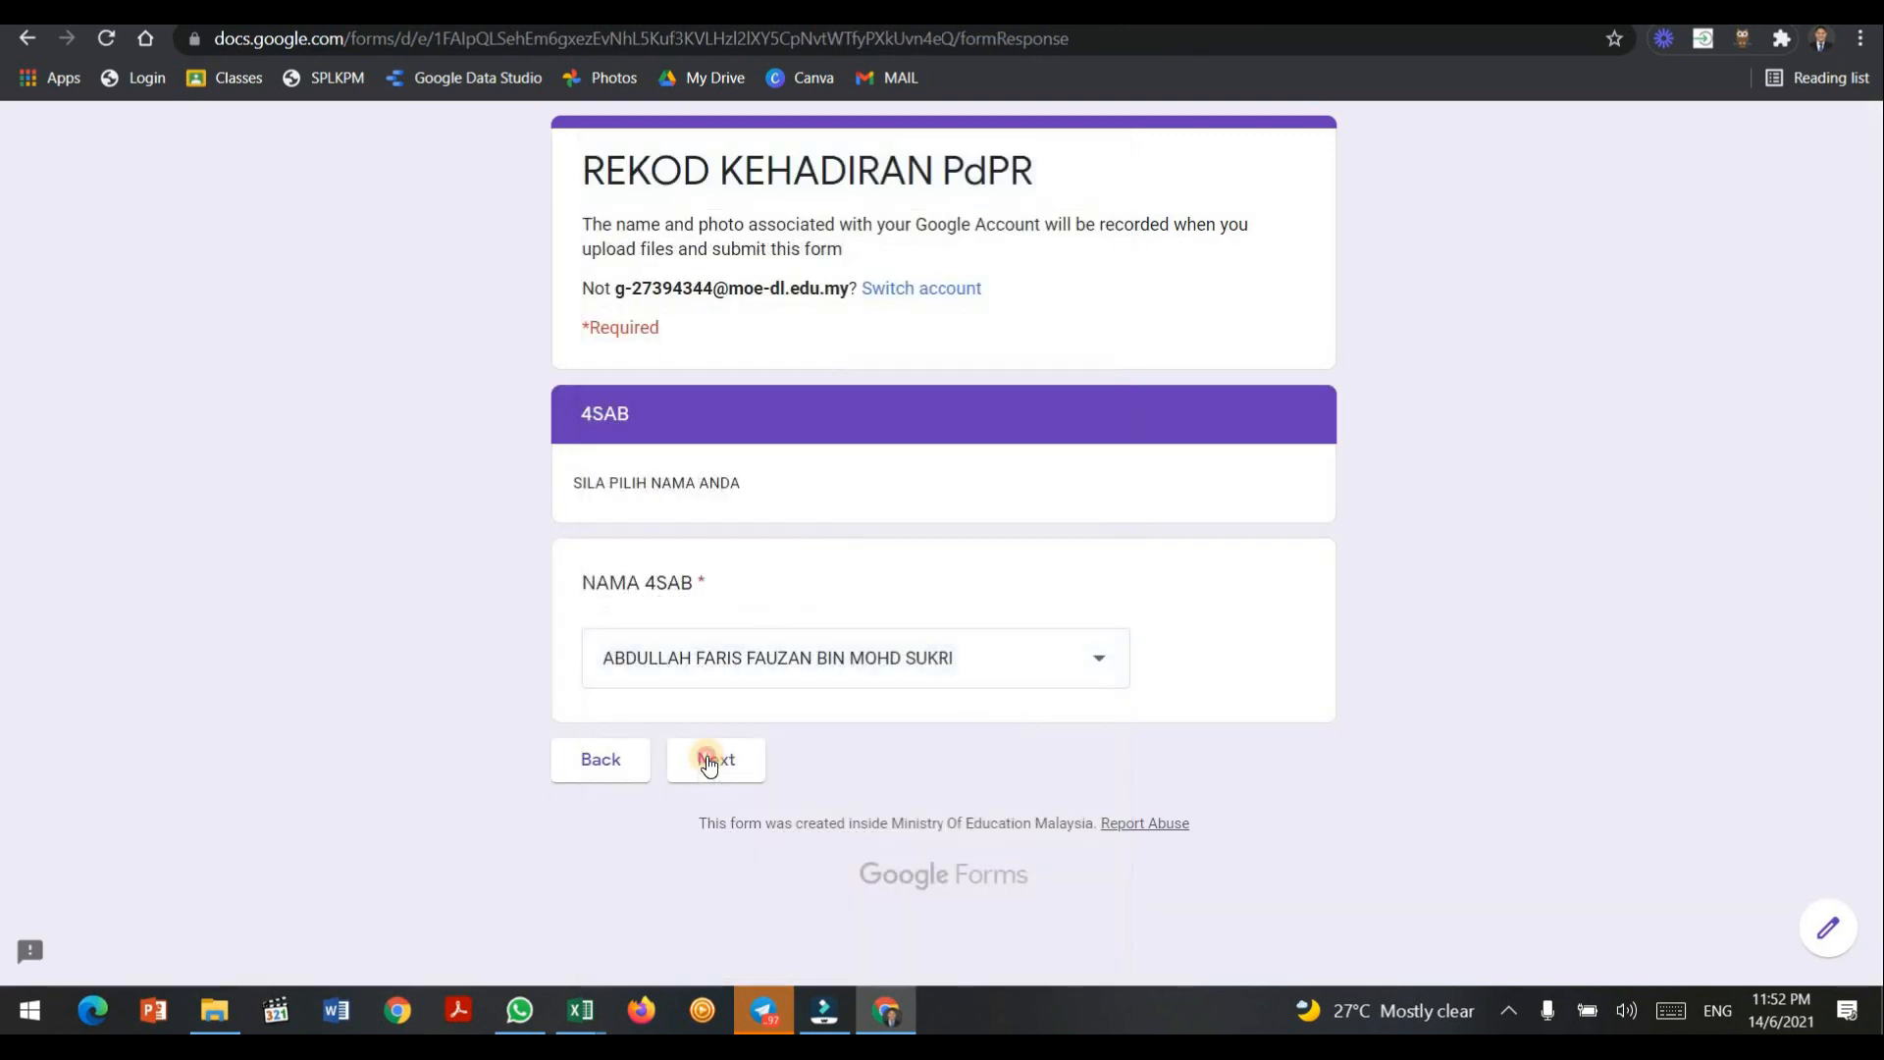
click(709, 761)
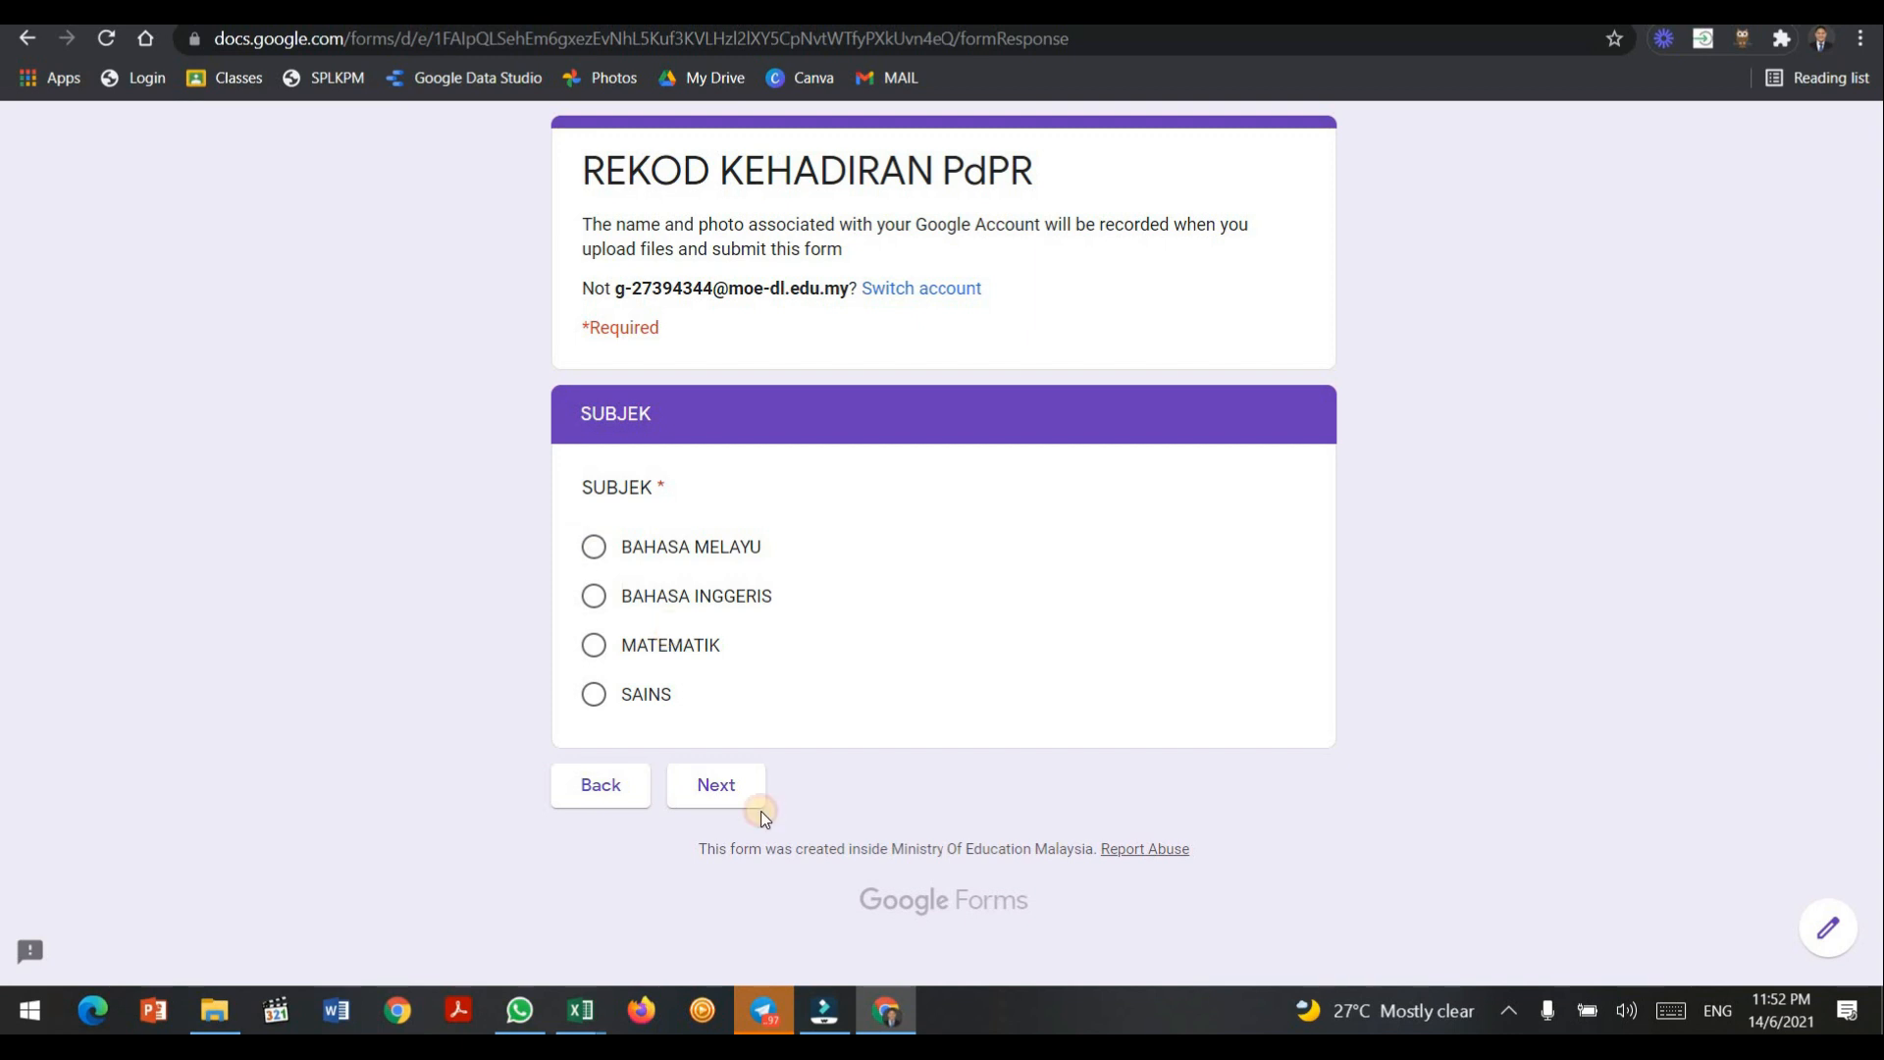
click(741, 800)
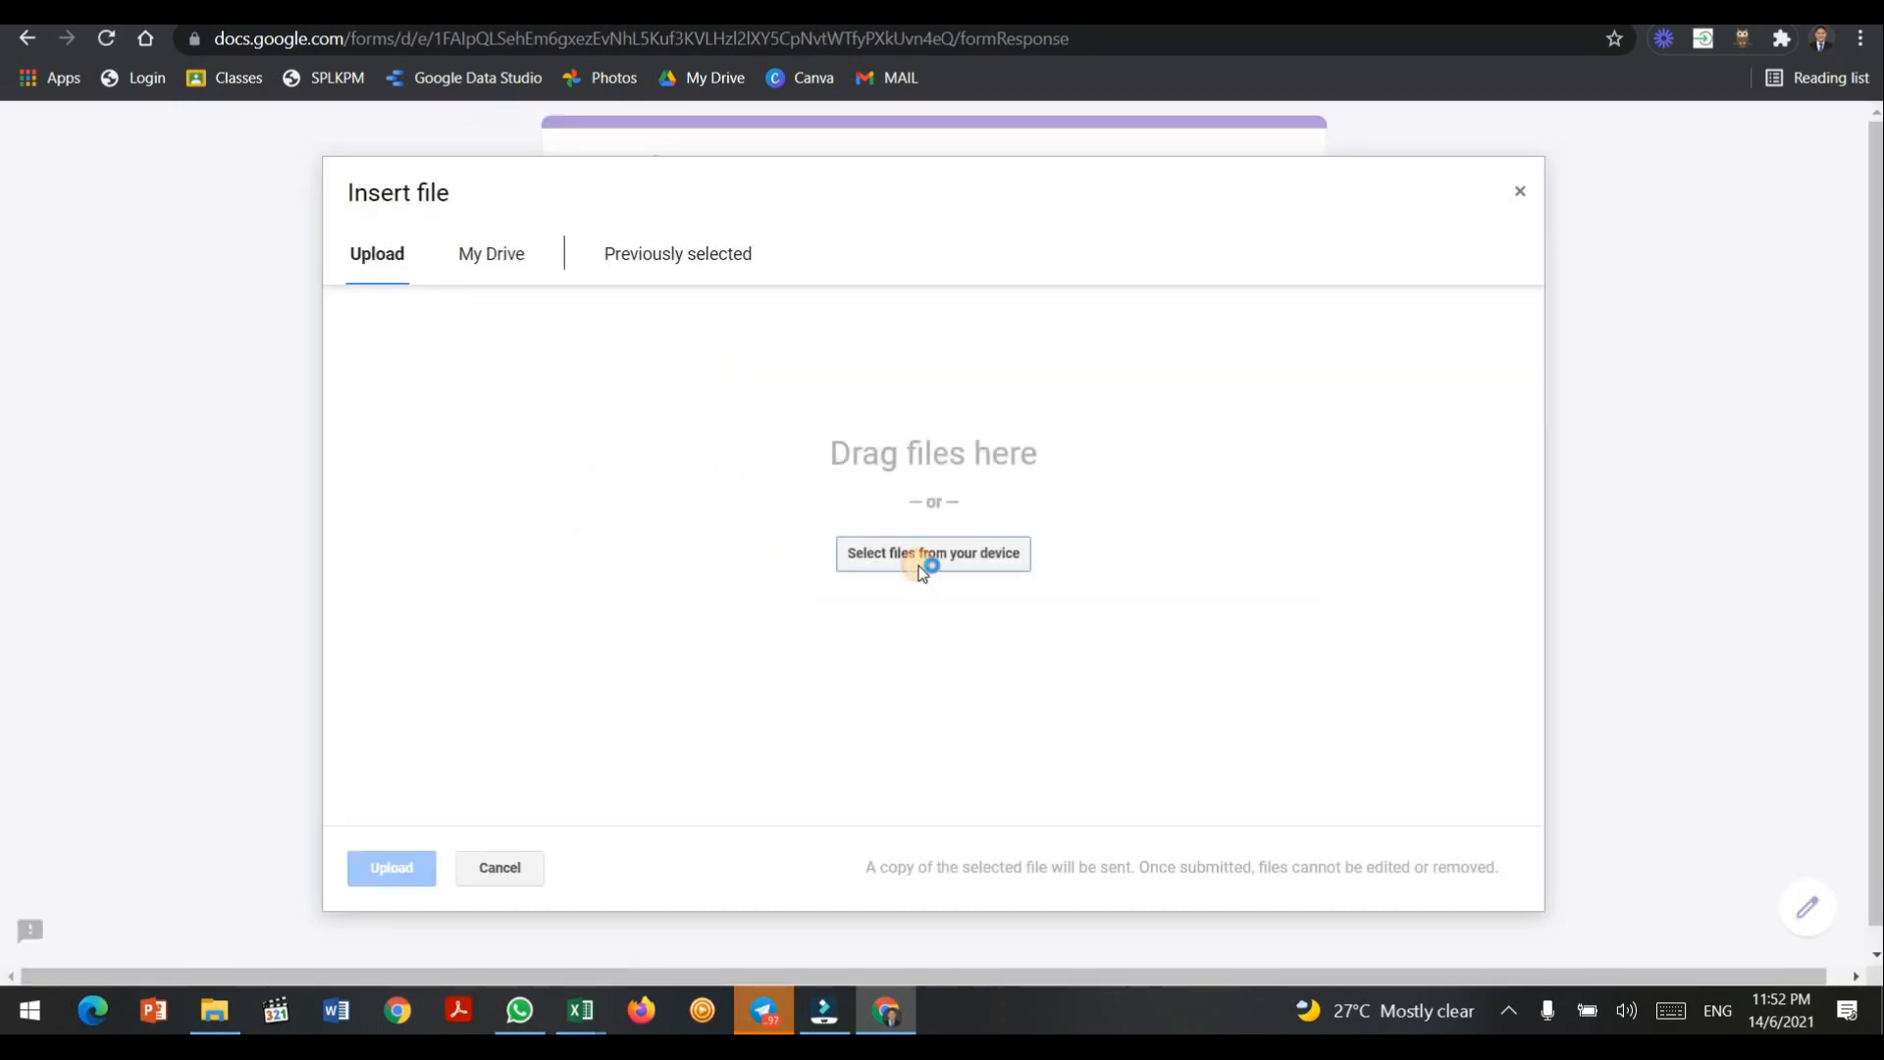
click(916, 569)
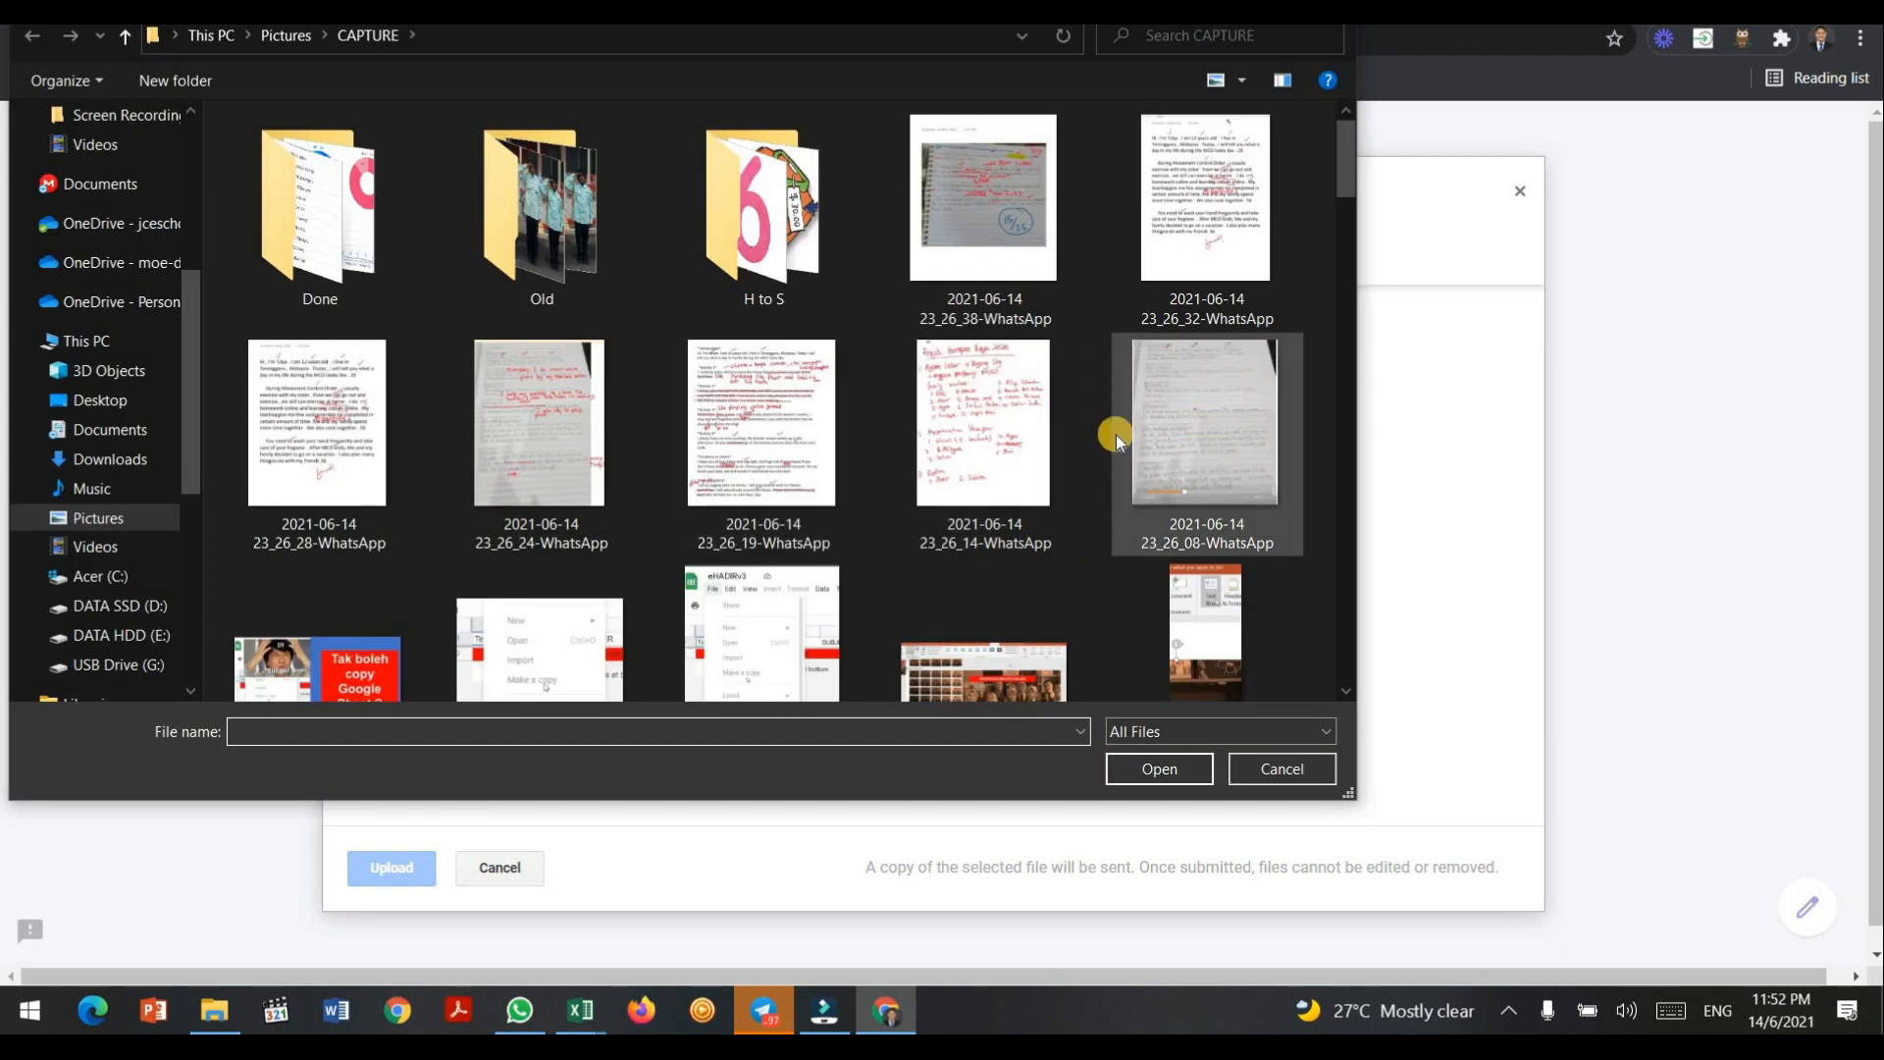
scroll(1128, 412, down, 4)
double_click(1109, 378)
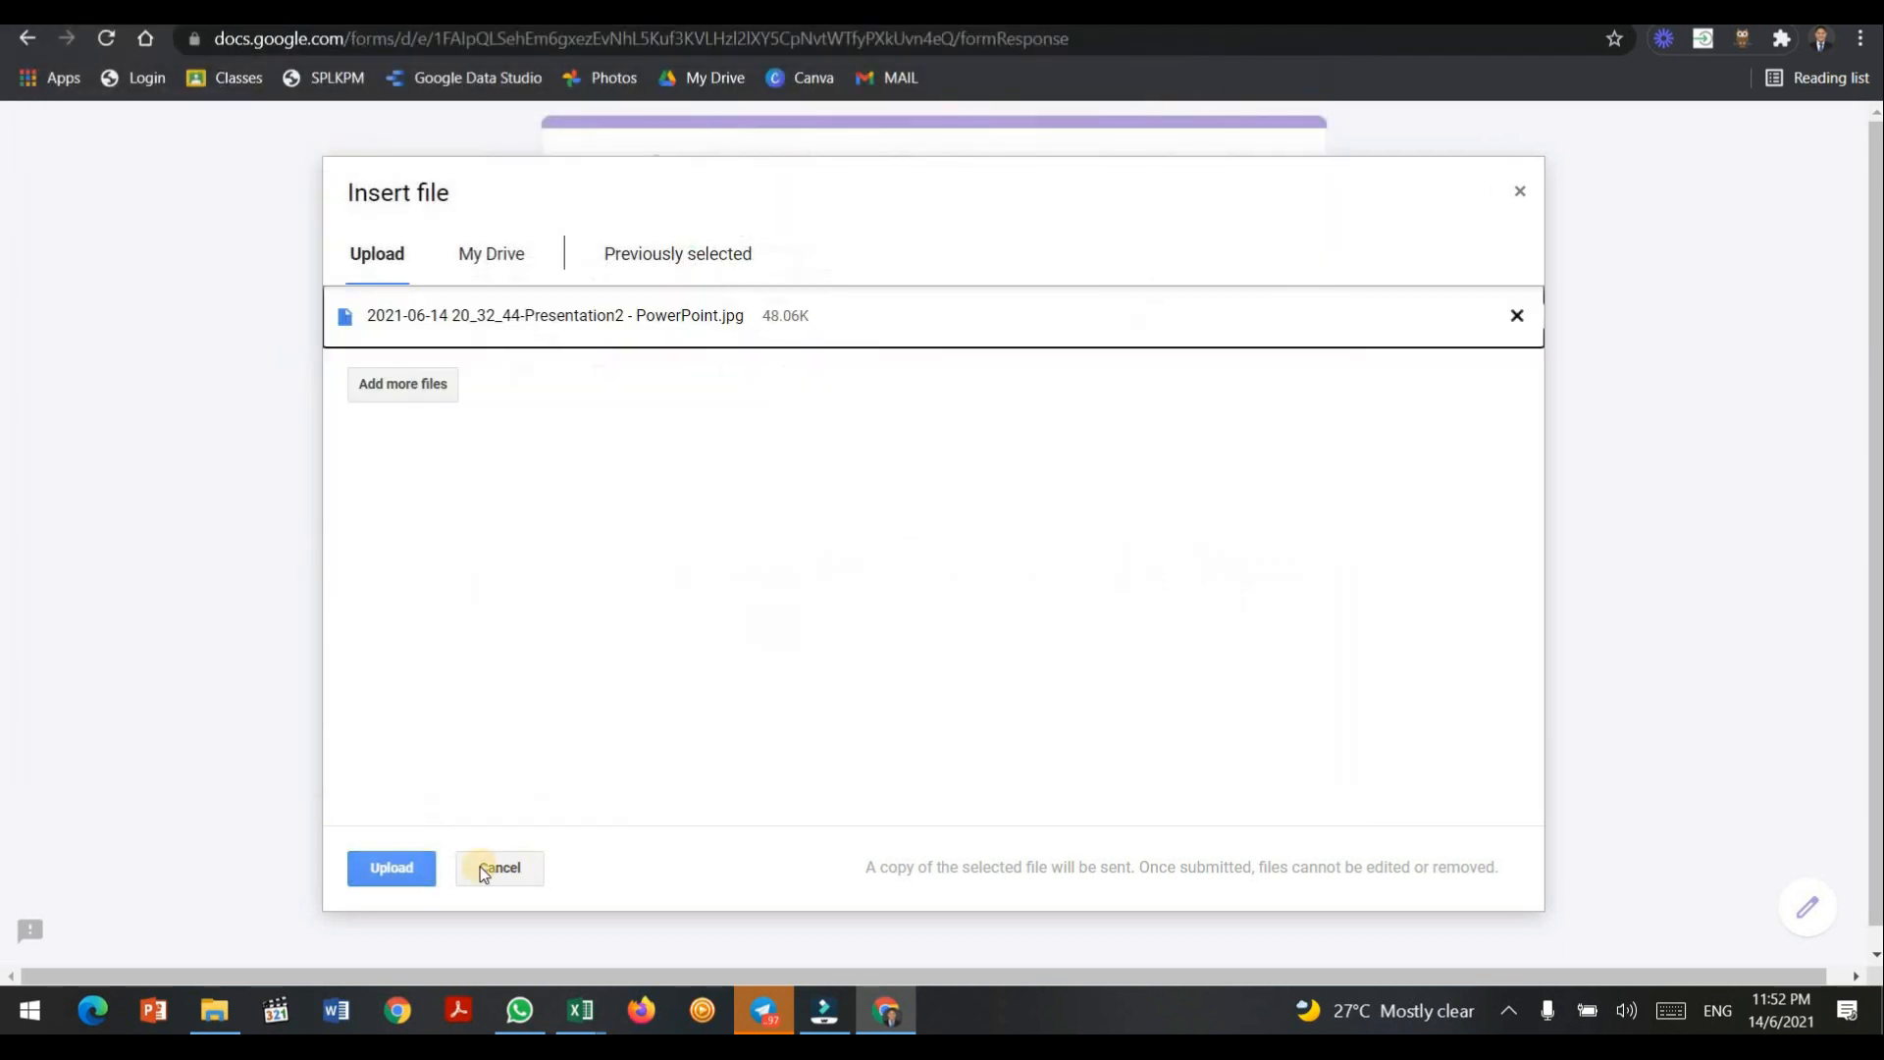
click(407, 868)
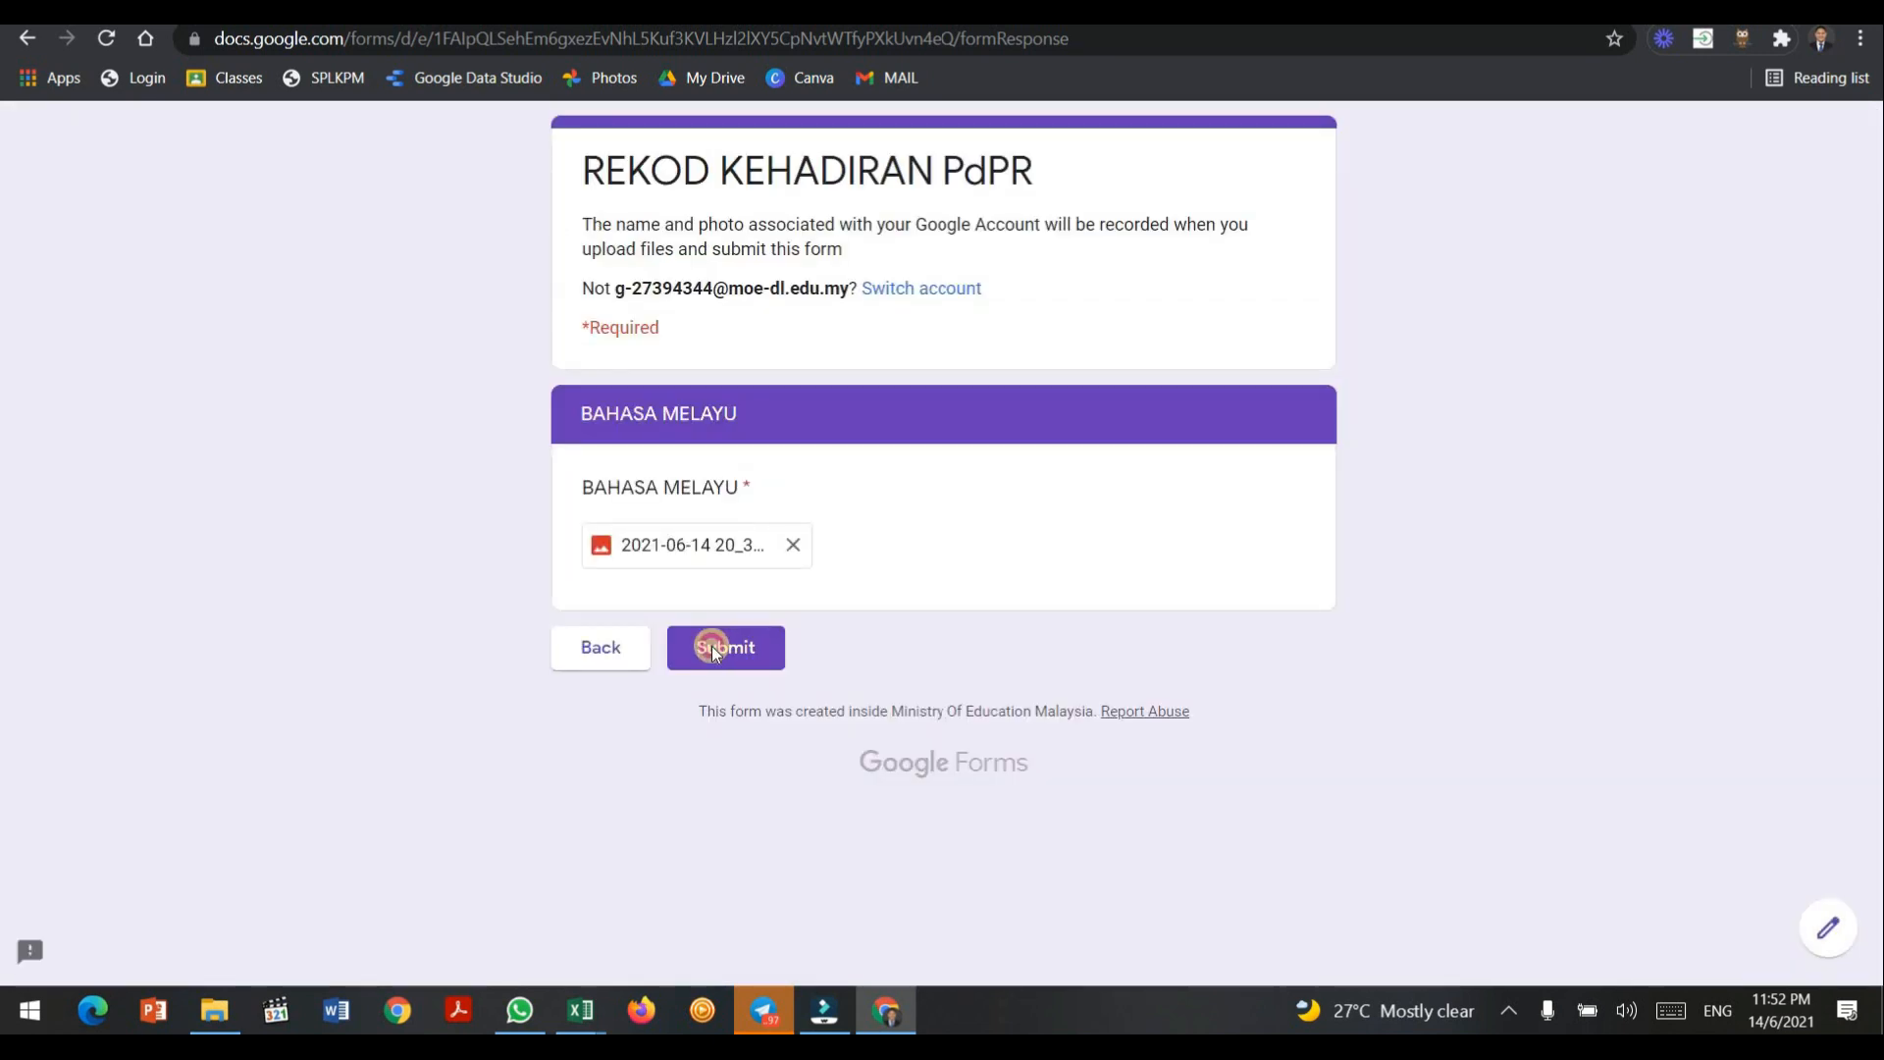
click(711, 646)
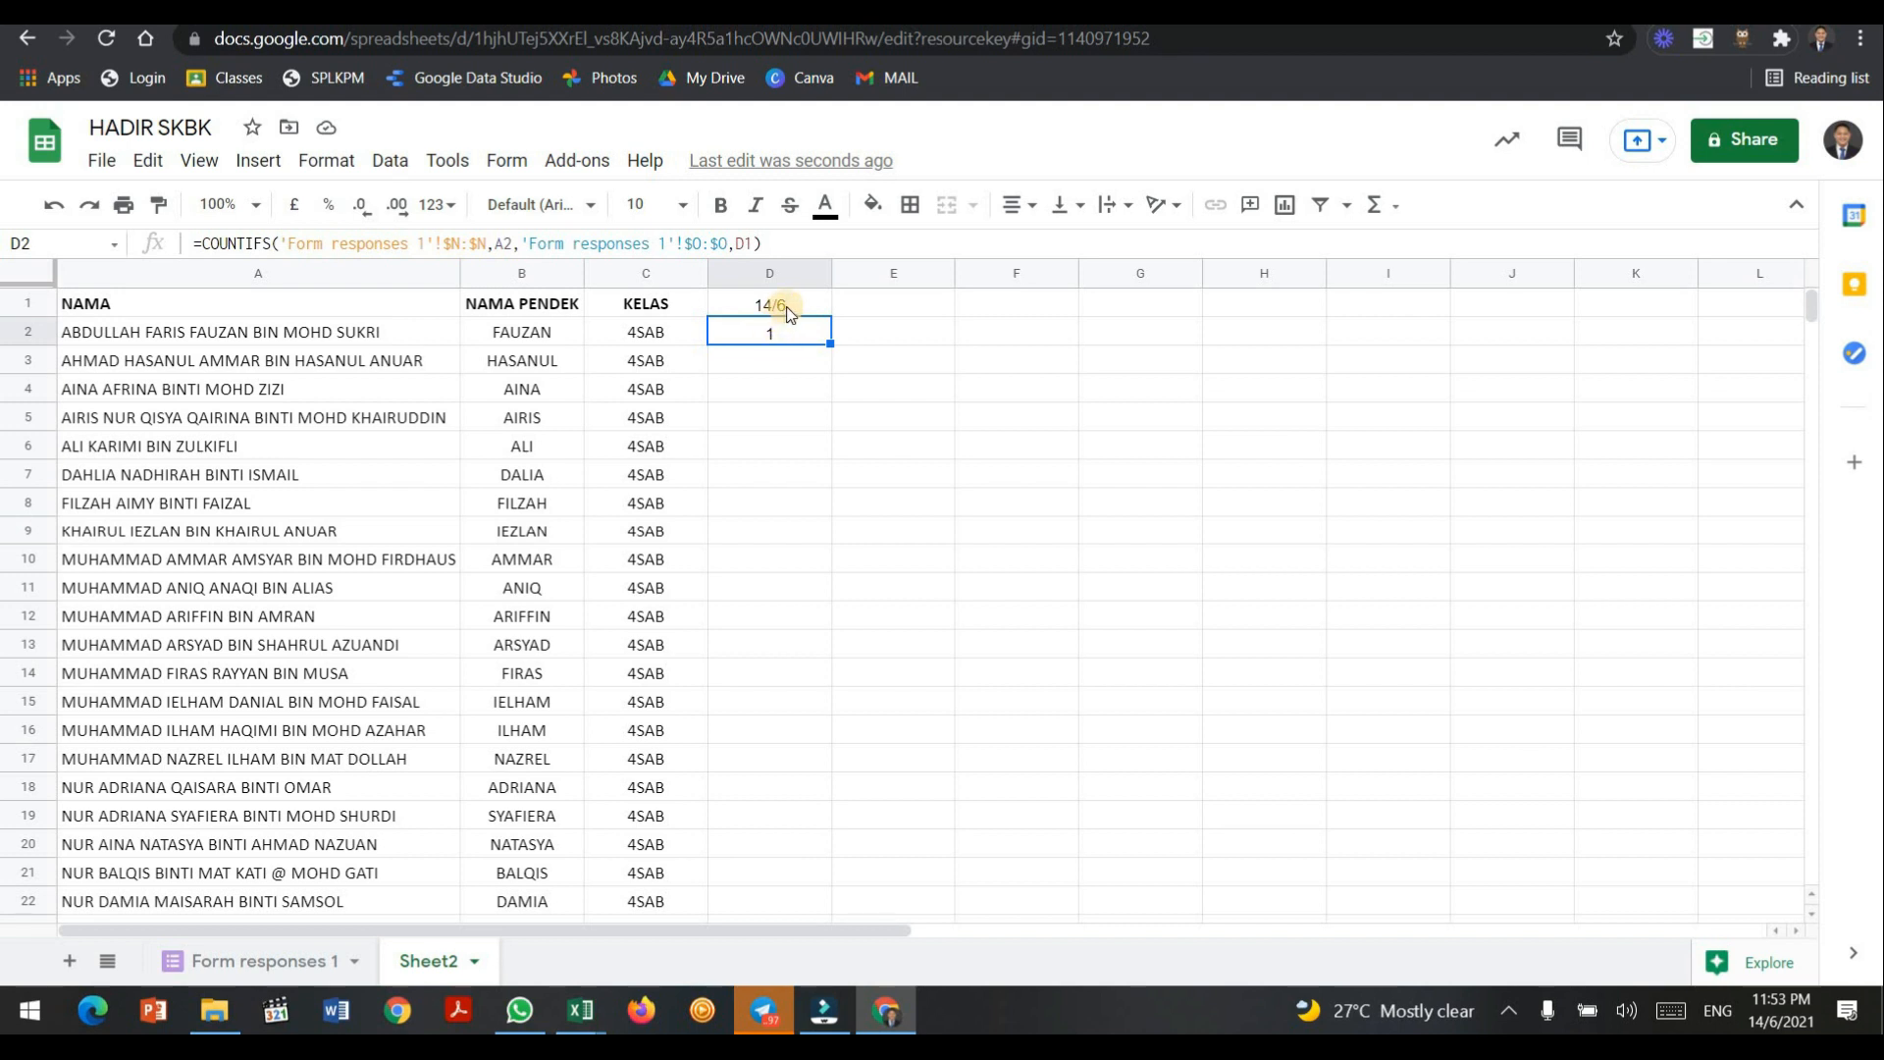
Return to Sheet2 of the spreadsheet and review the count in D2 and the full student list.
click(812, 370)
click(807, 335)
scroll(790, 444, down, 20)
scroll(799, 431, up, 15)
scroll(799, 432, down, 13)
scroll(797, 425, up, 9)
scroll(797, 425, up, 15)
Change the name criterion in D2's COUNTIFS formula to the open-ended, column-locked range $A2:$A.
drag(187, 242, 775, 229)
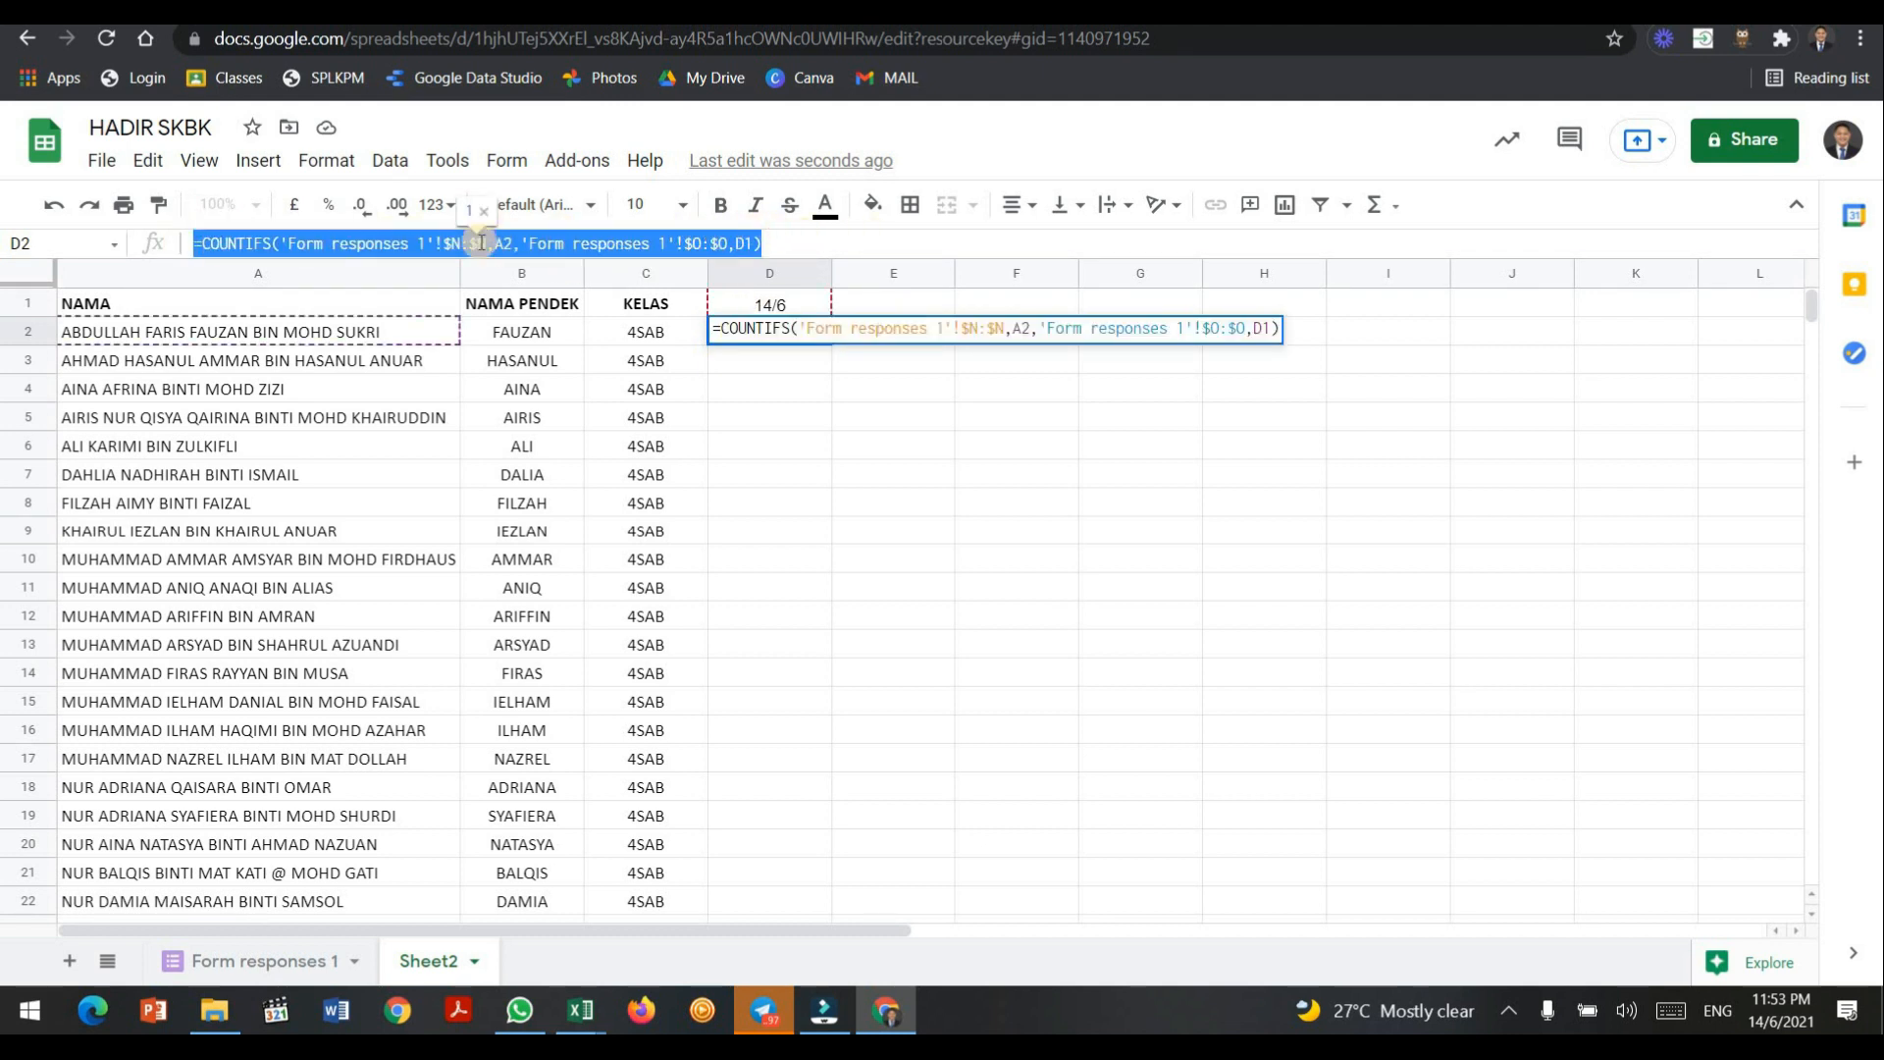
click(522, 237)
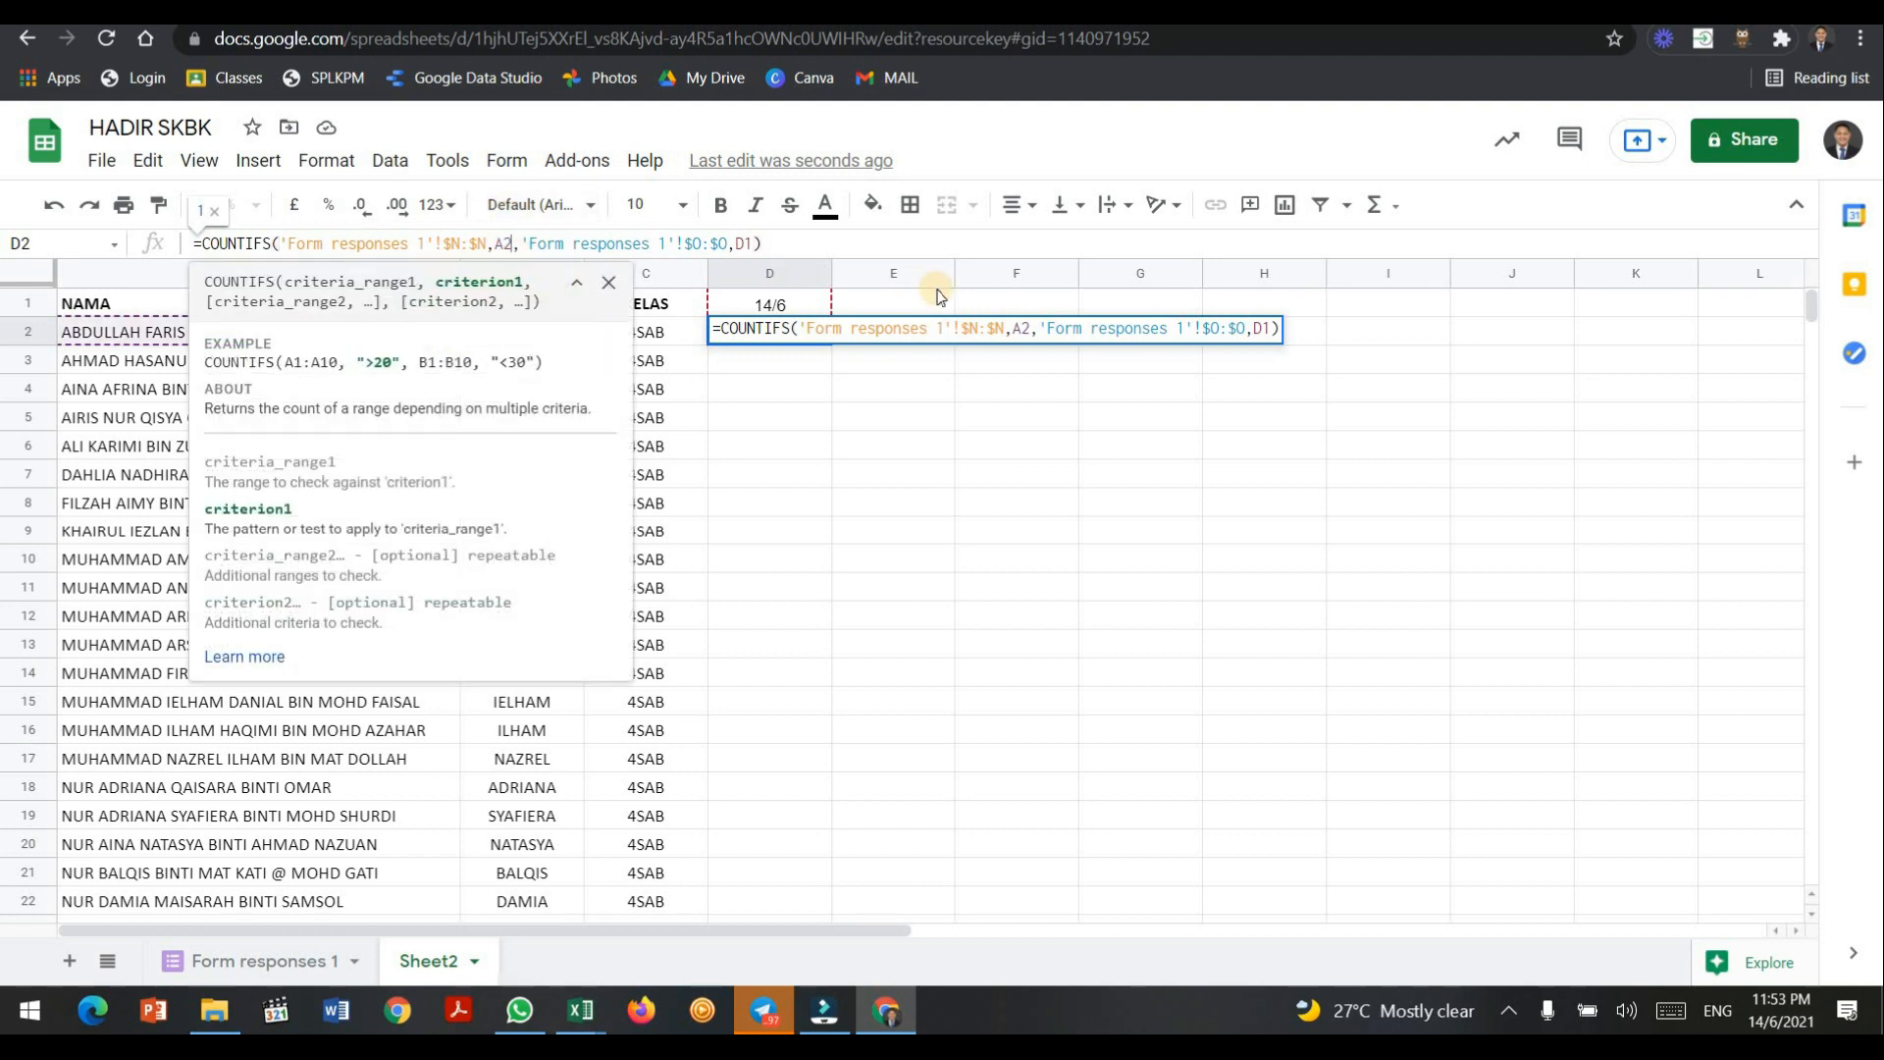
text(:$N,)
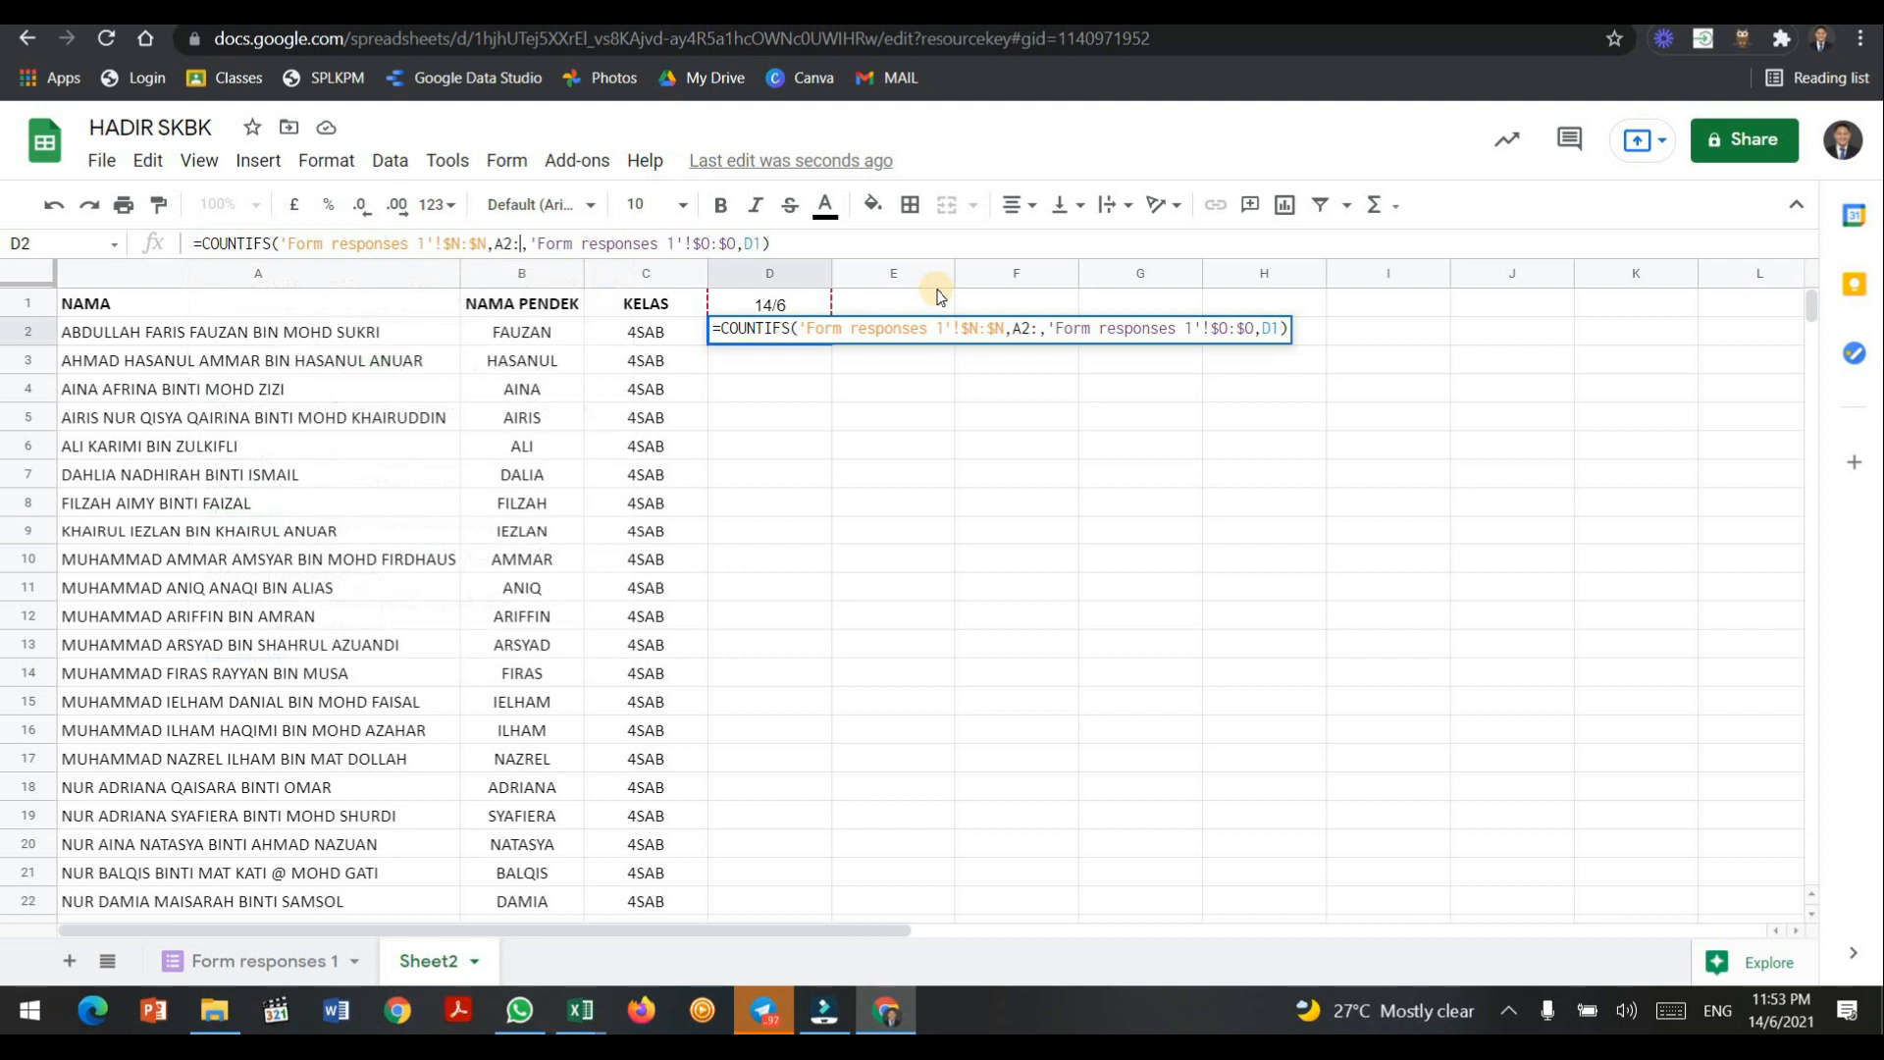
text(A$)
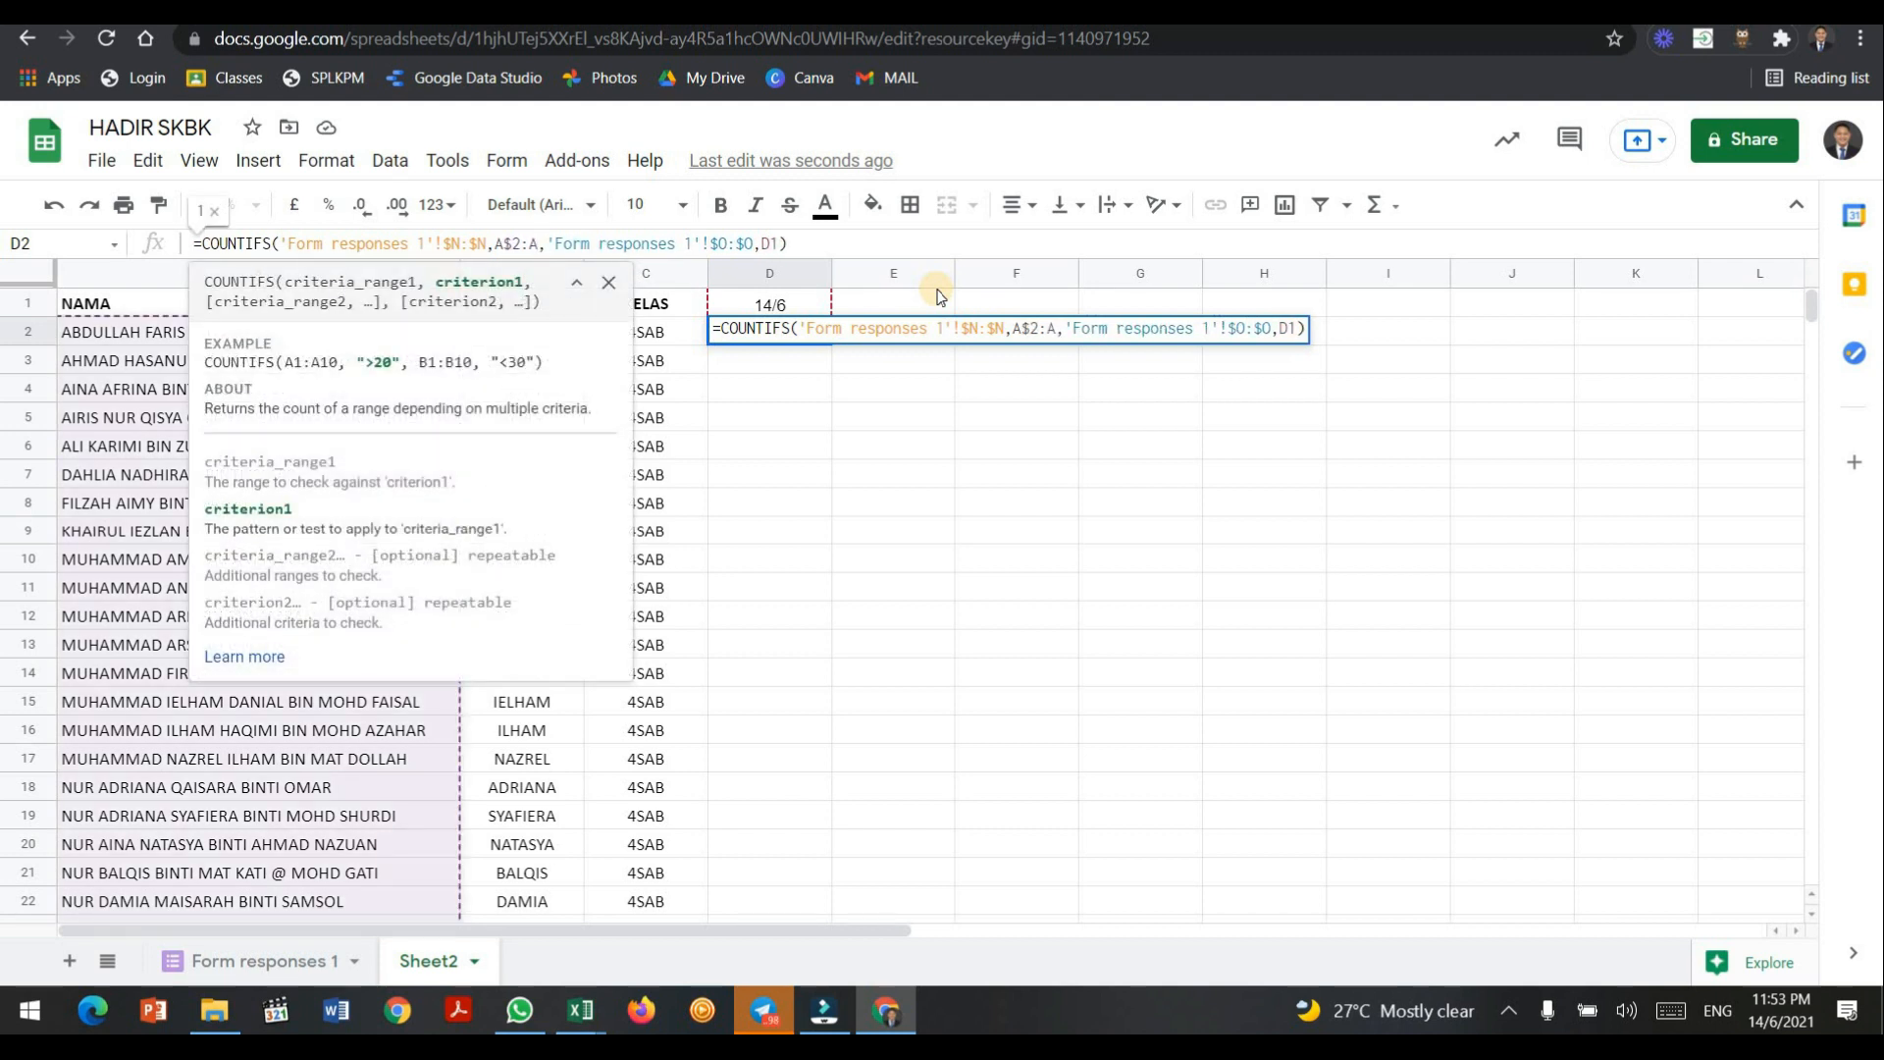
key(F4)
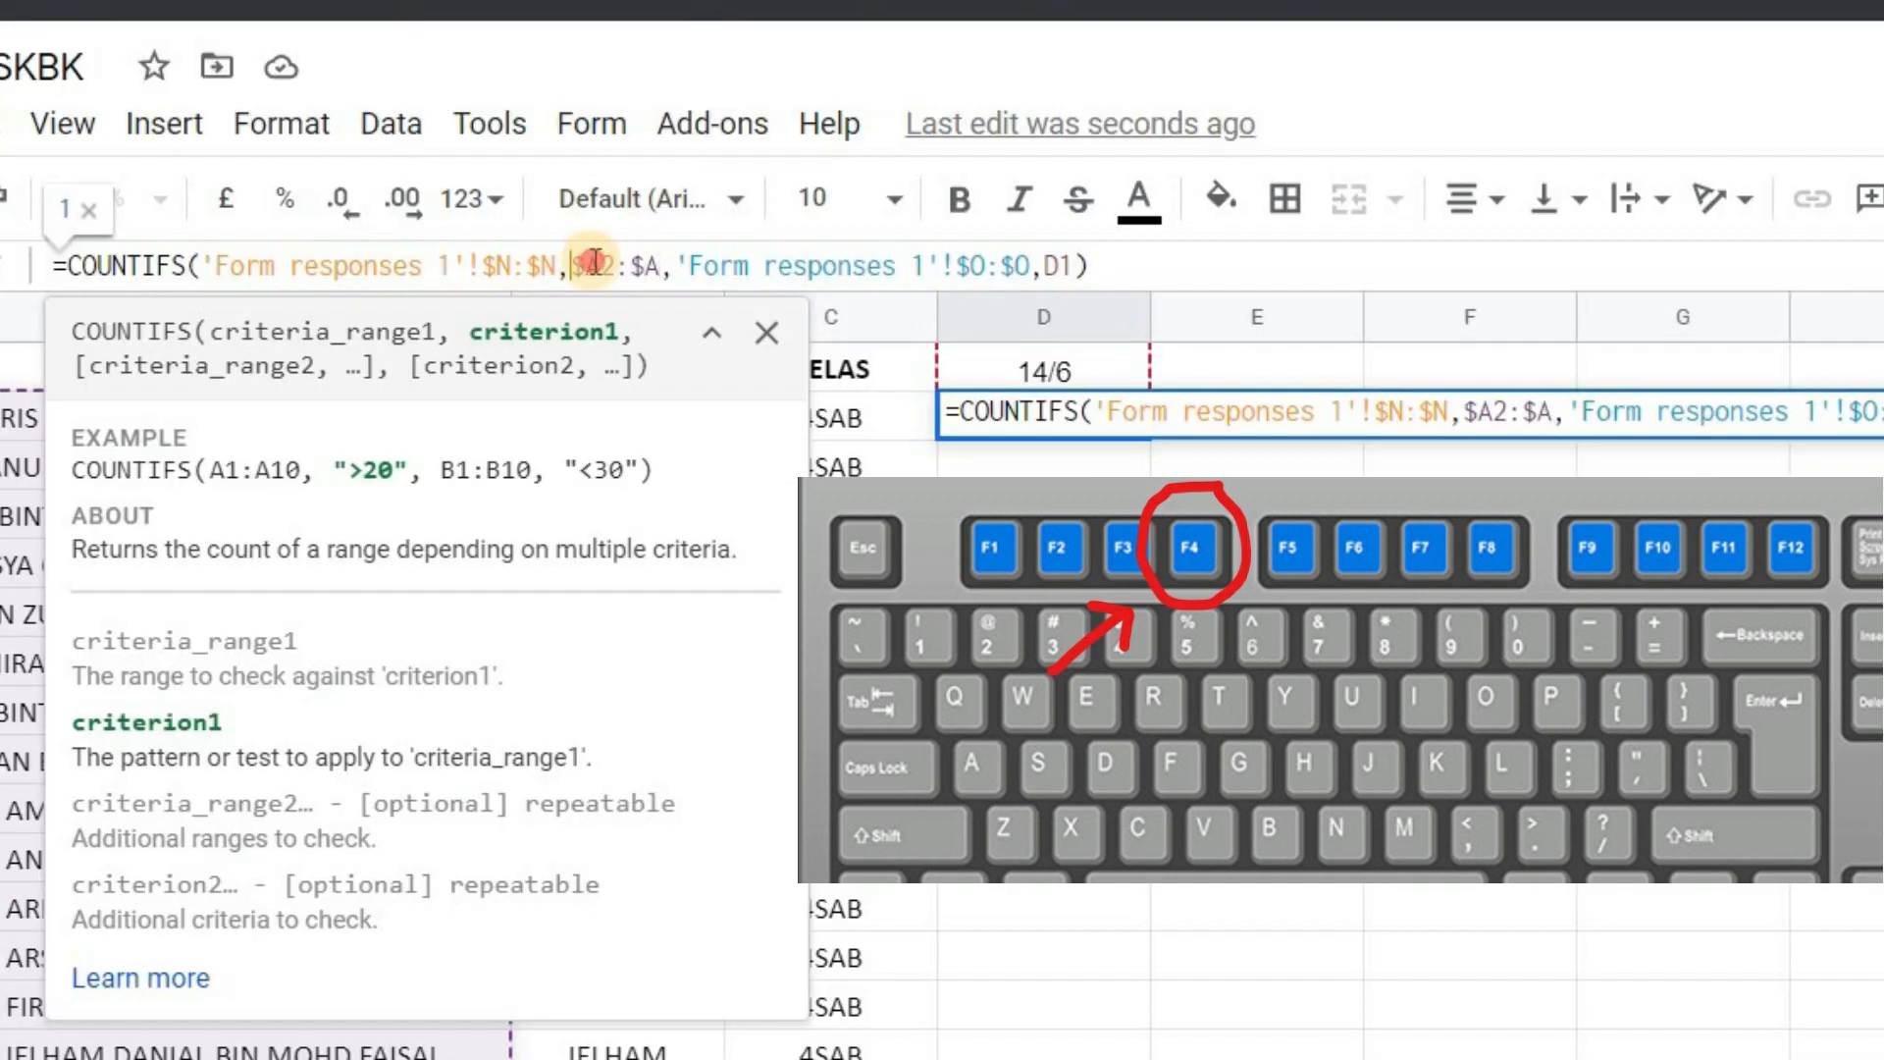
drag(489, 243, 659, 265)
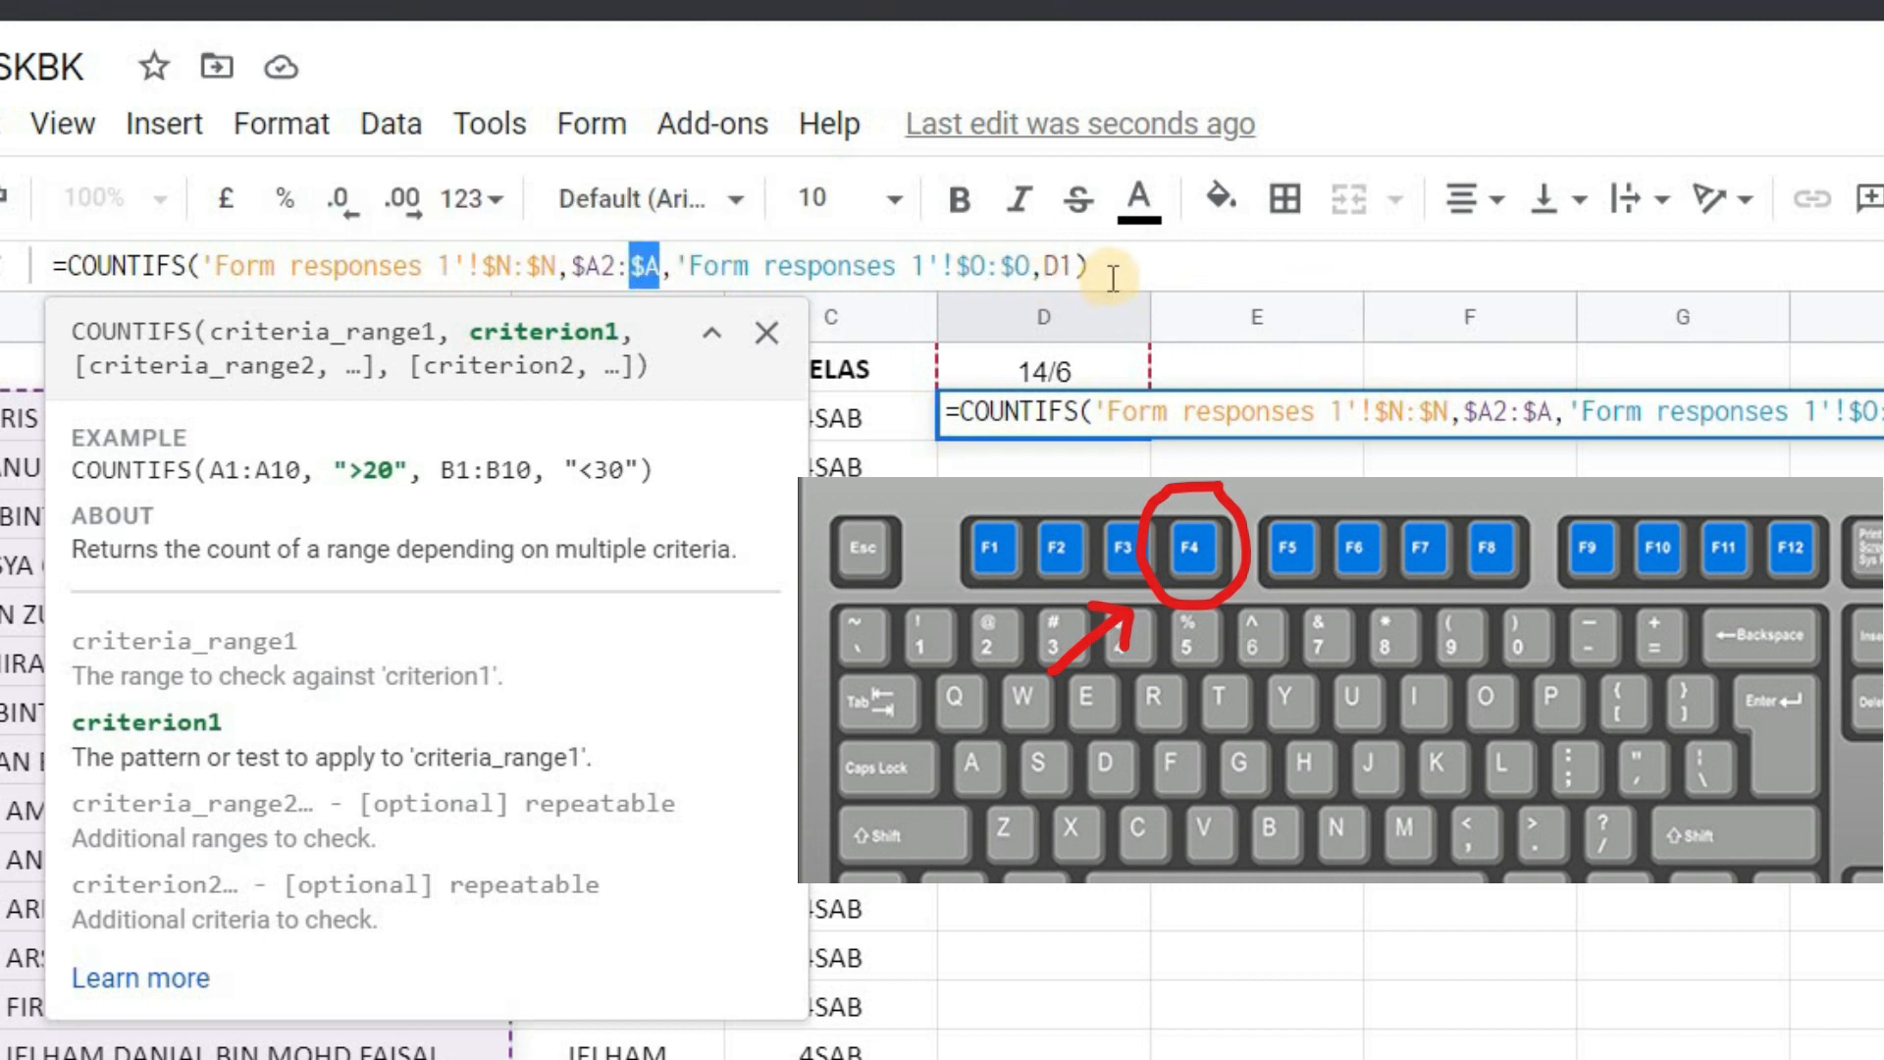
Lock only the row of the date criterion in D2's COUNTIFS formula, making it D$1.
click(1058, 266)
drag(1046, 266, 1073, 265)
click(1063, 266)
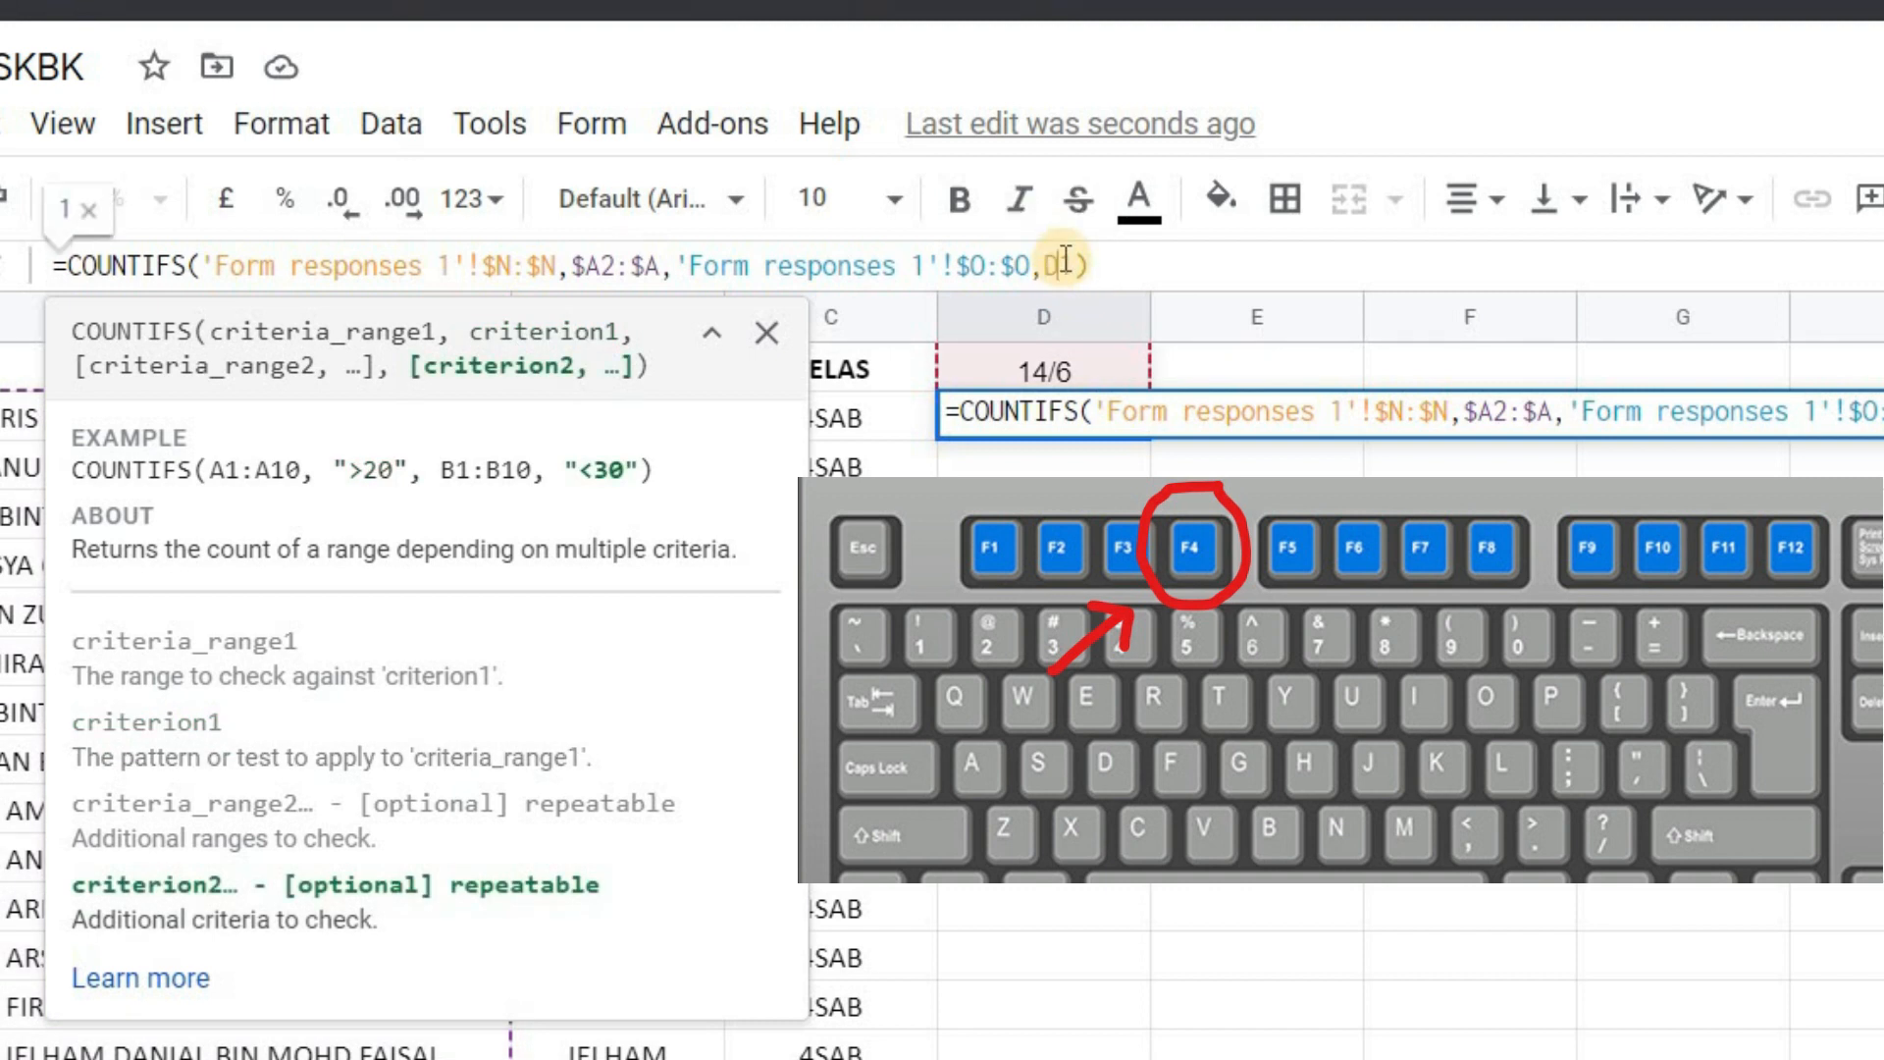
key(F4)
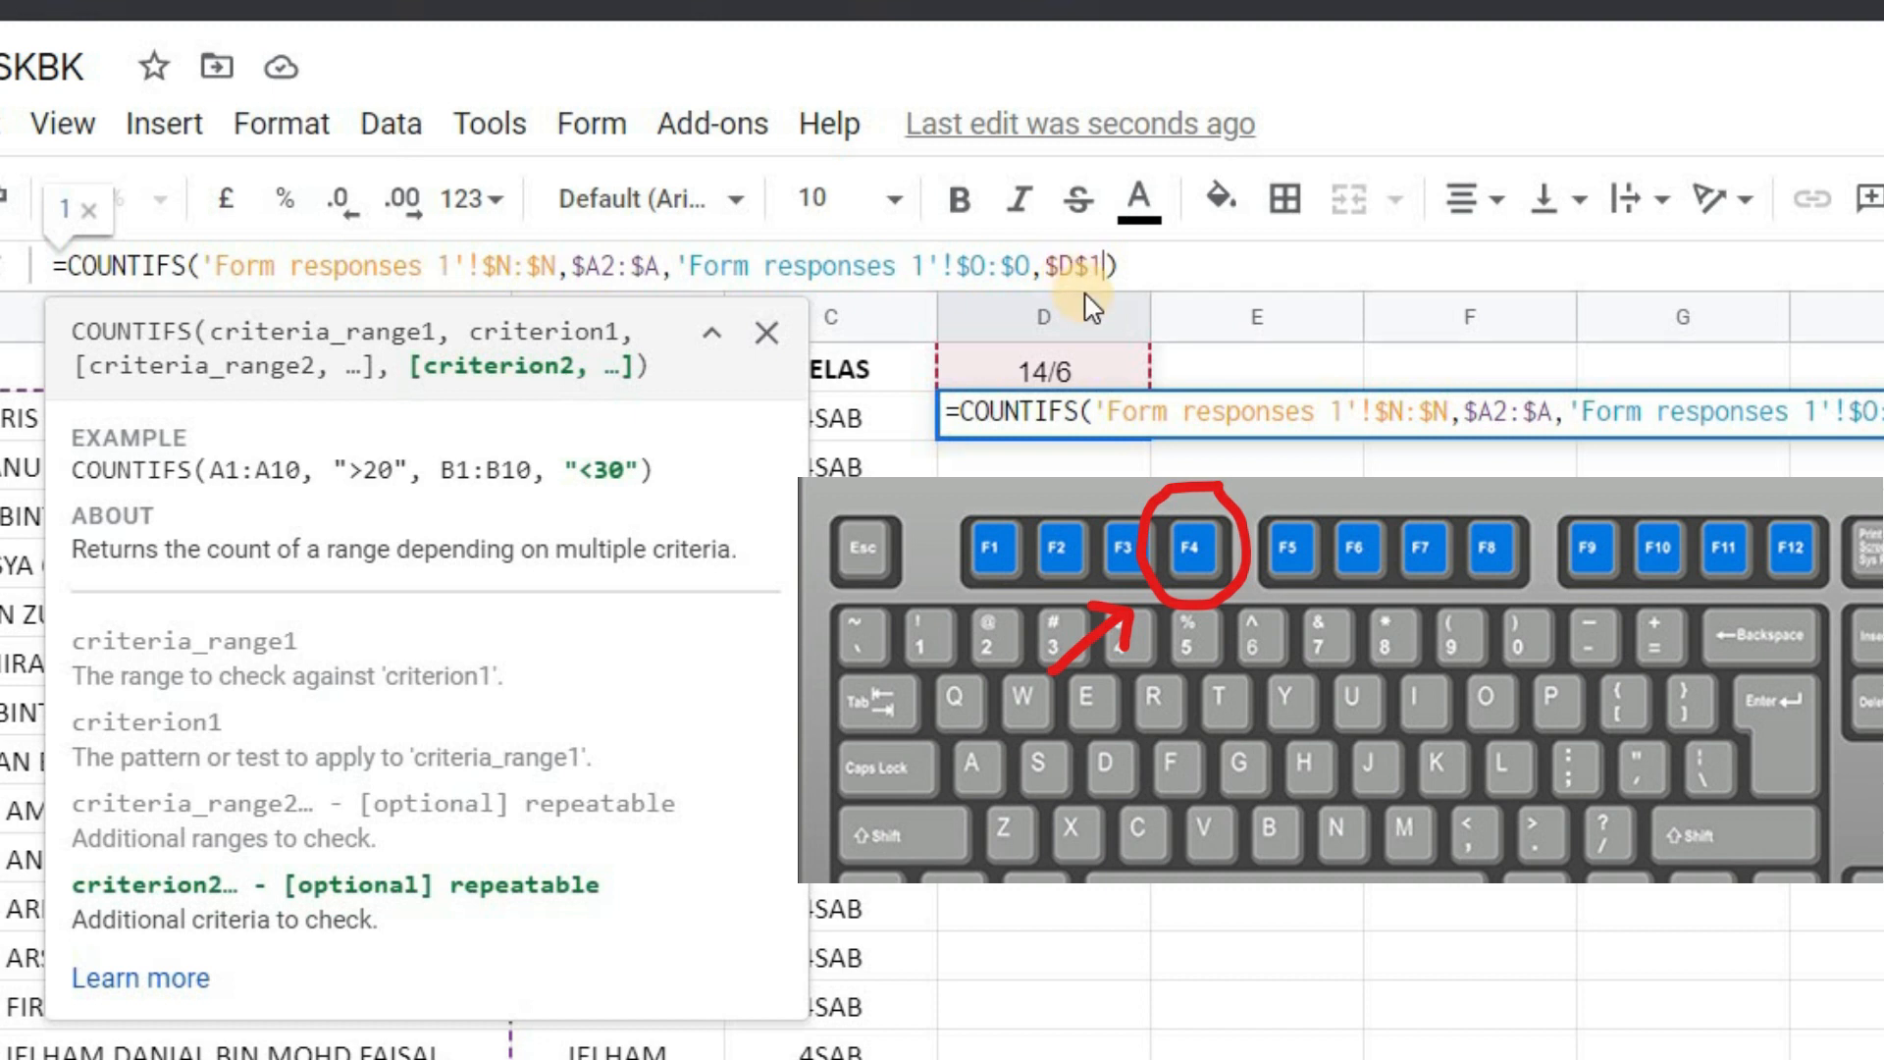
key(F4)
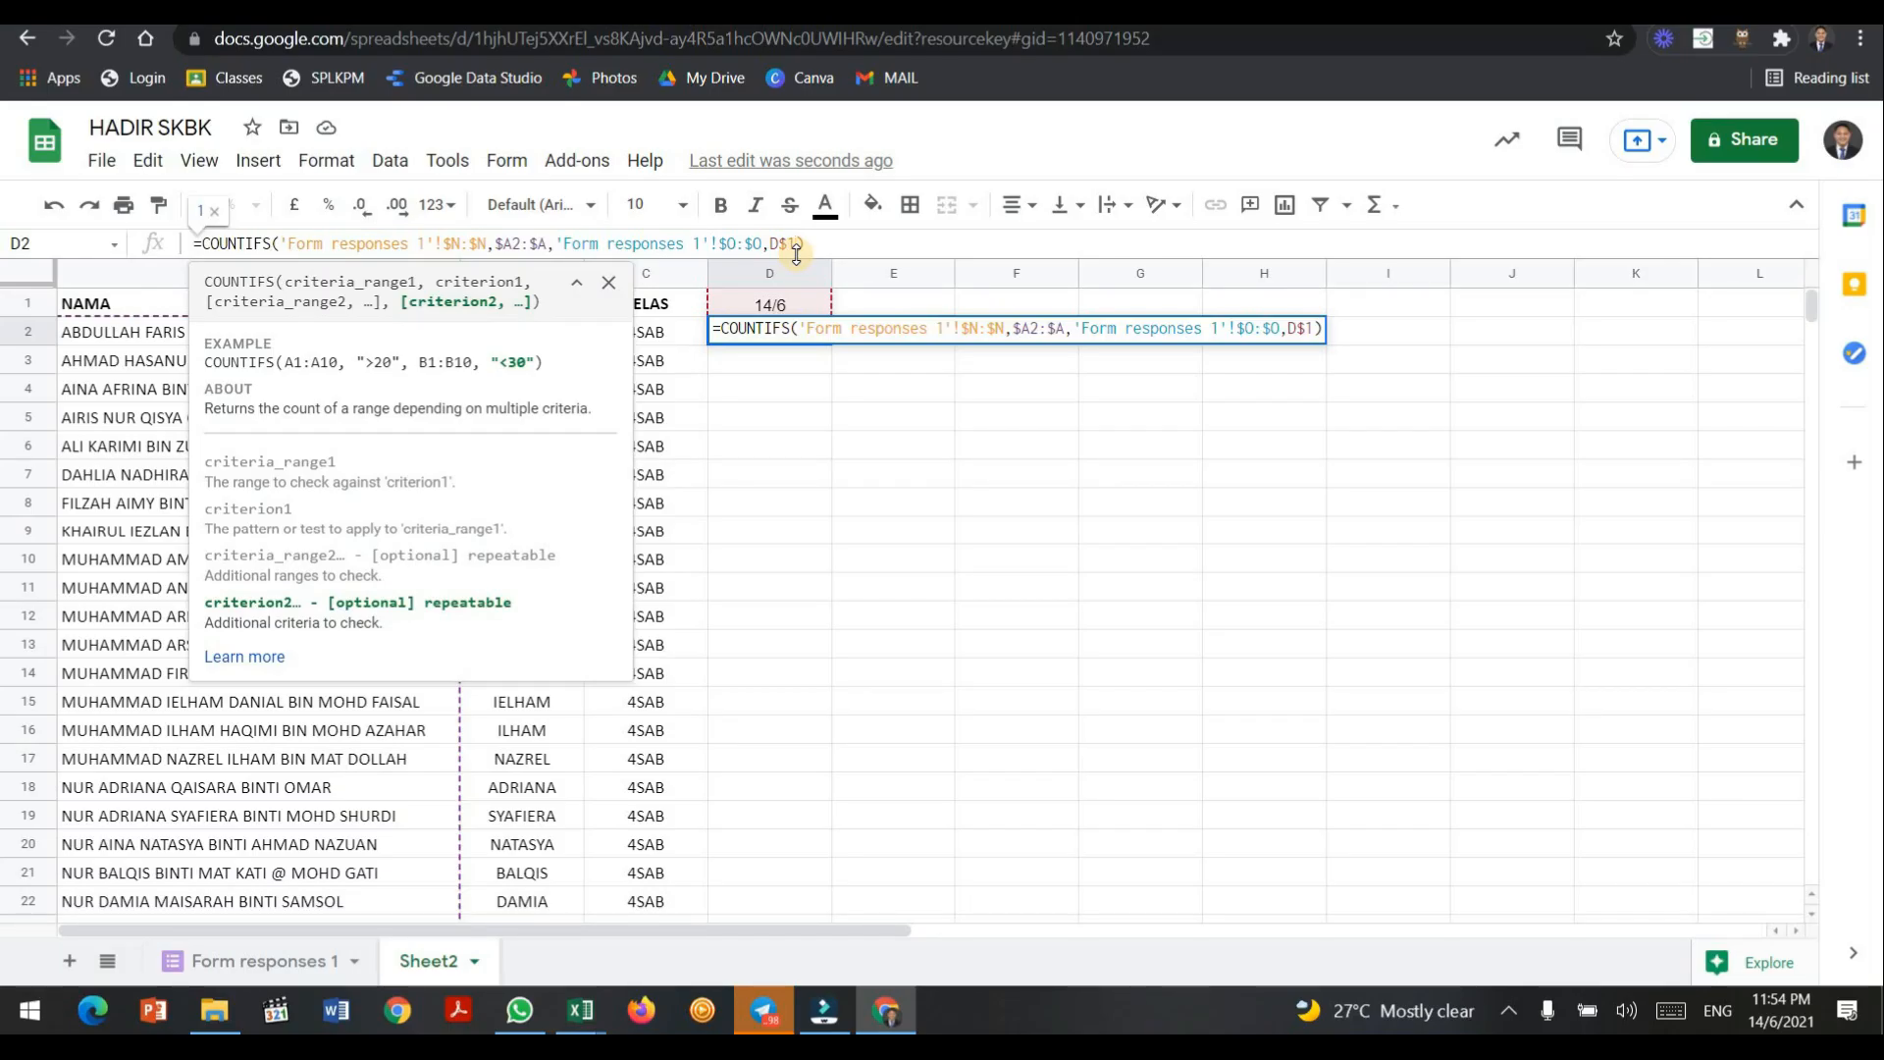
Wrap D2's COUNTIFS formula in ArrayFormula and apply it to the whole student list.
key(ctrl+shift+Return)
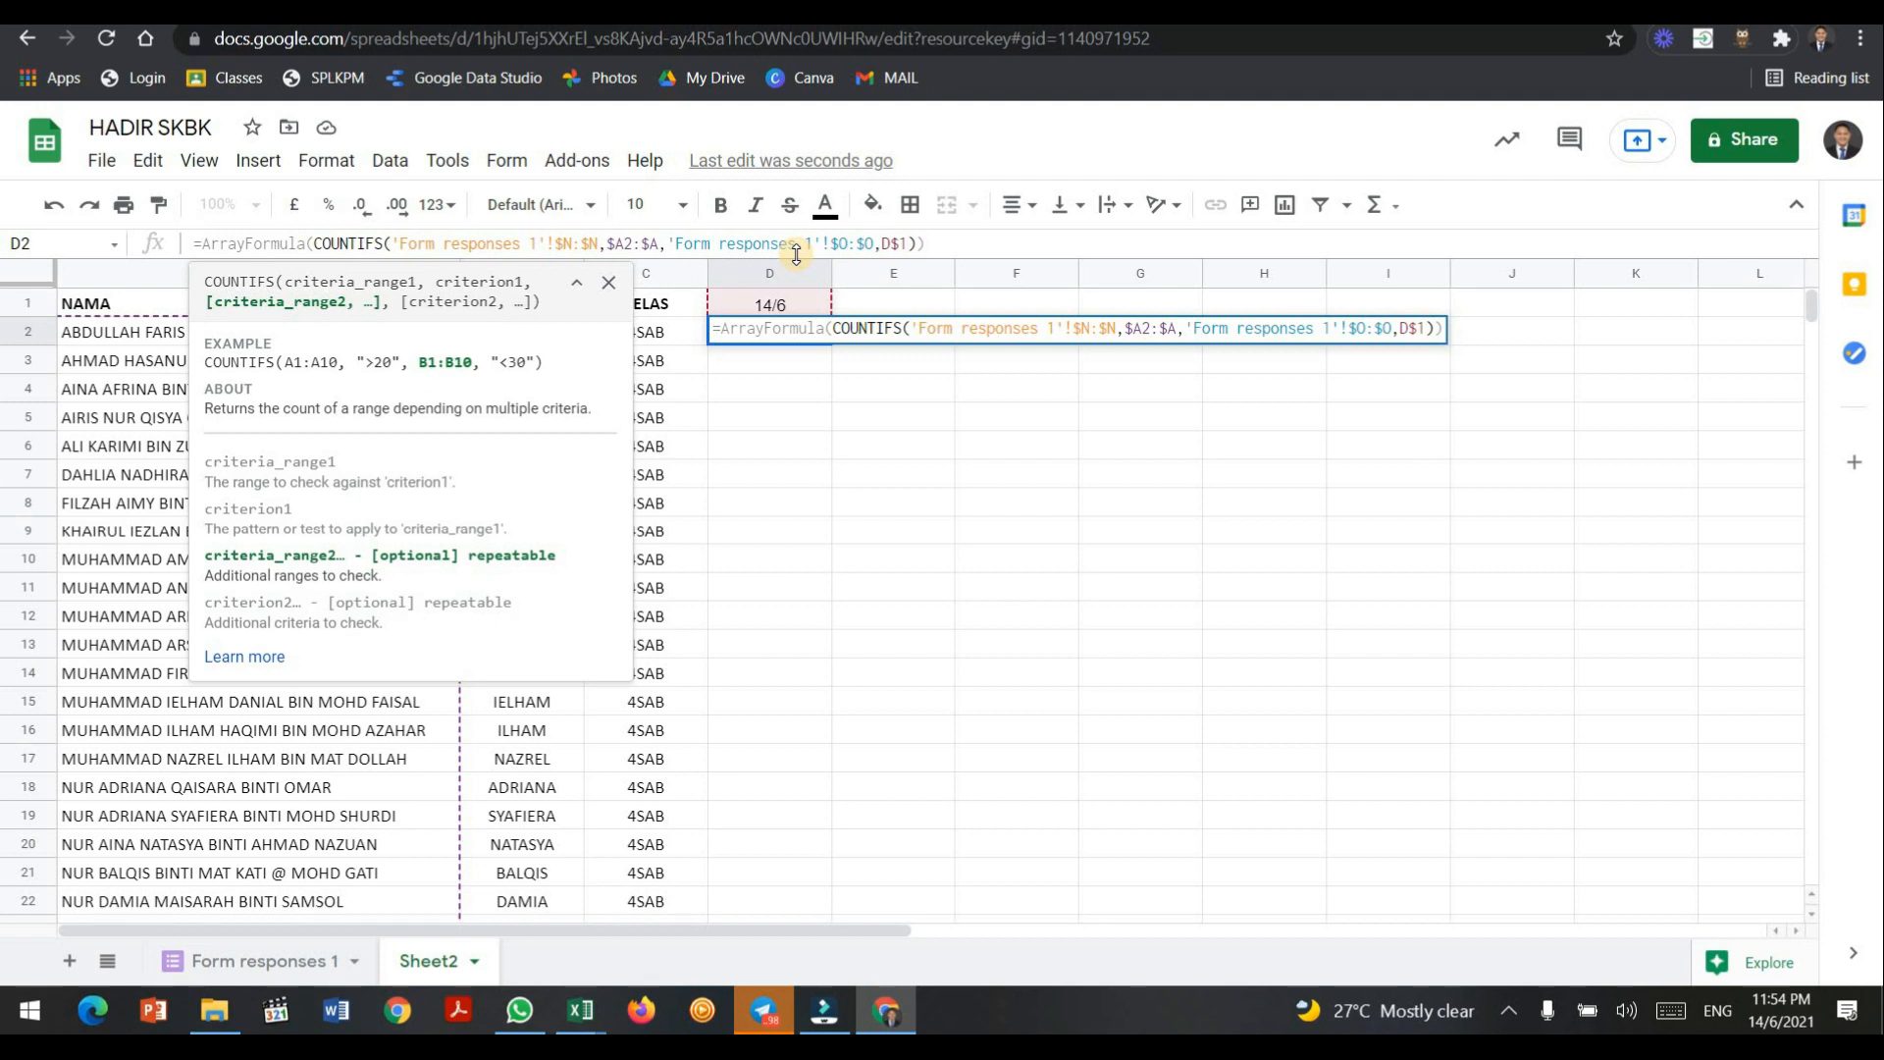
key(Return)
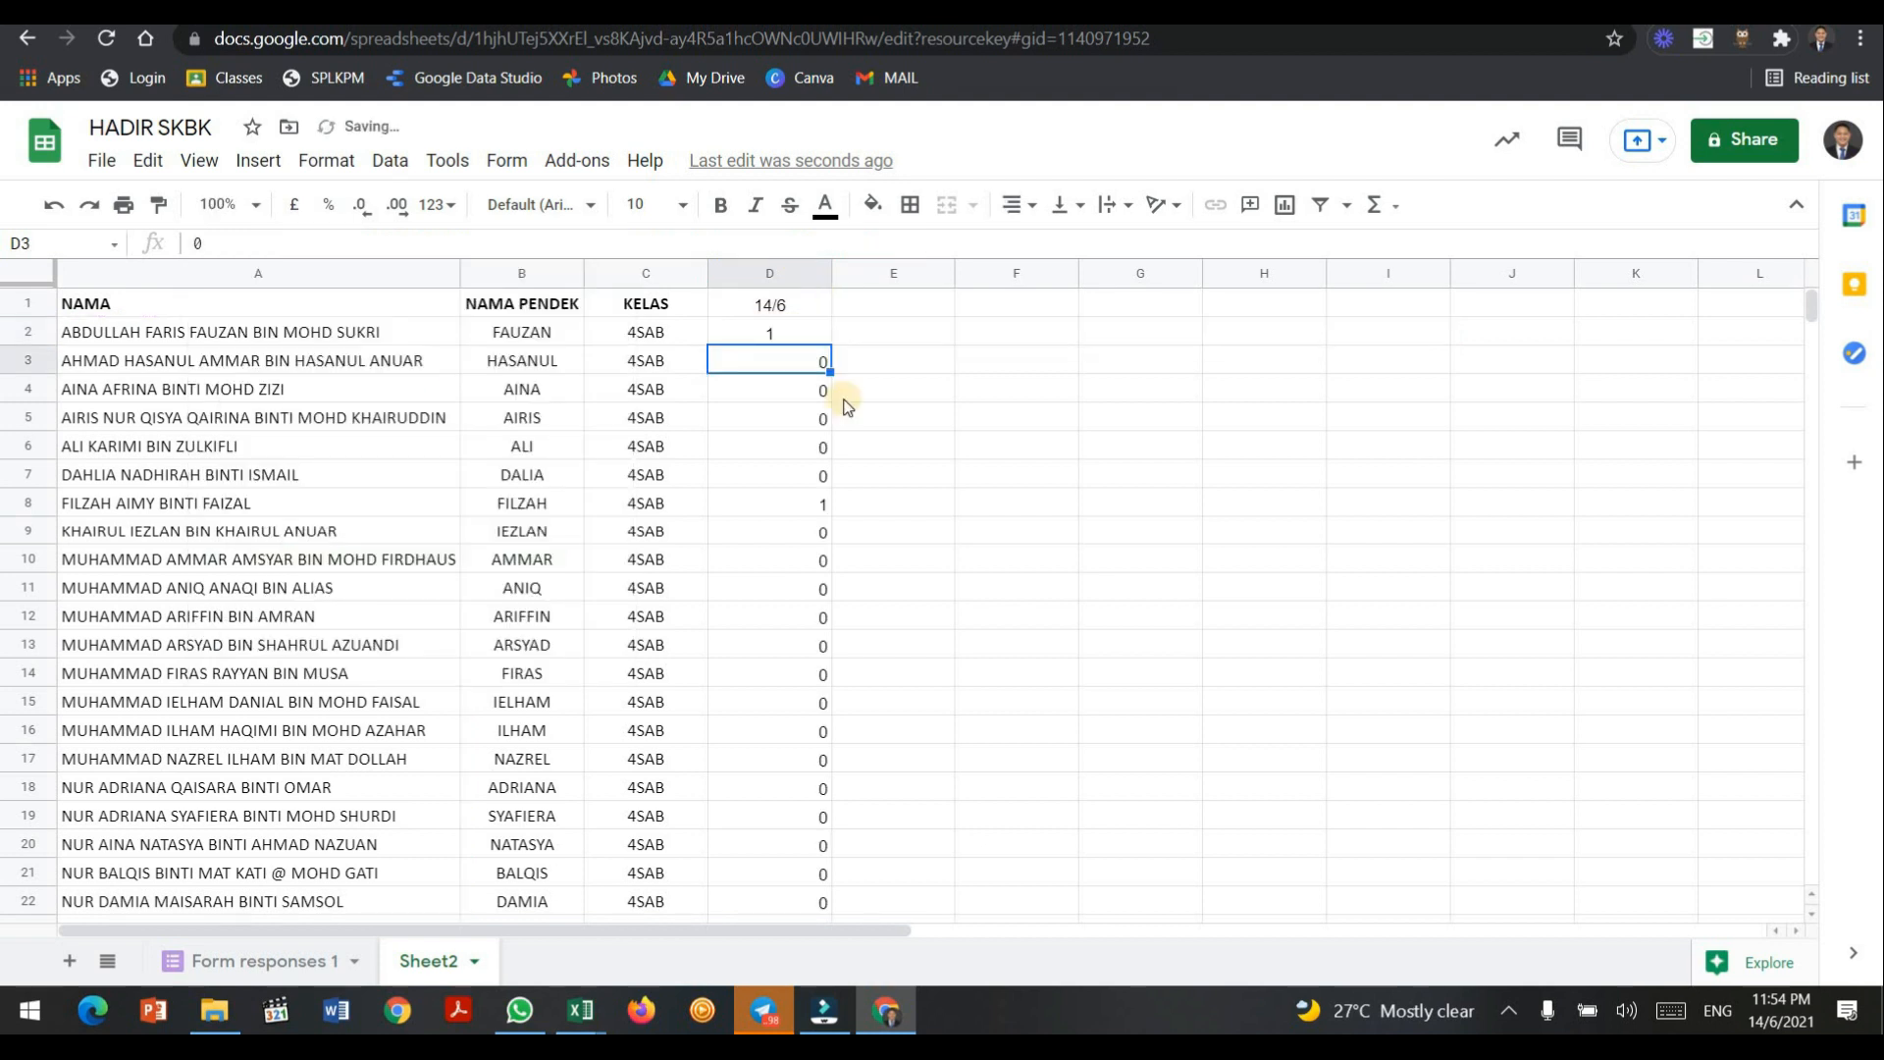
scroll(752, 491, down, 10)
scroll(757, 481, up, 10)
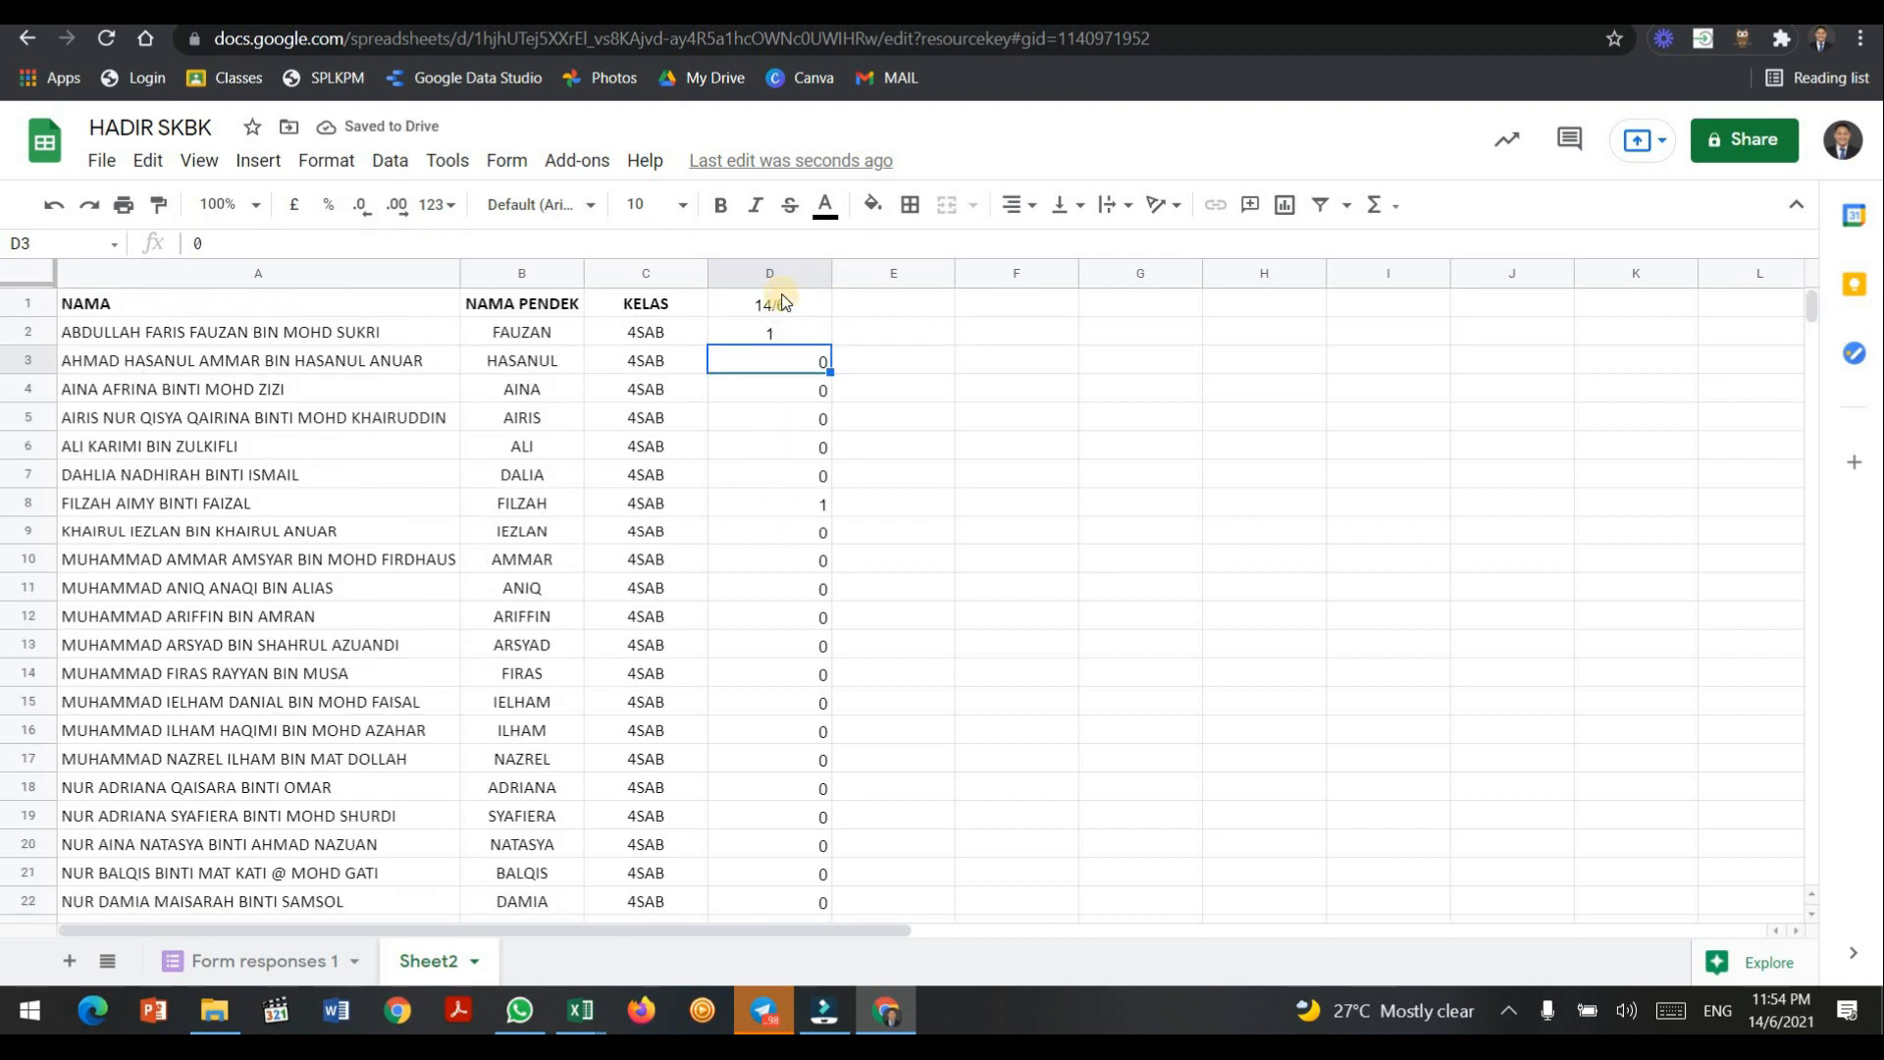
Center-align column D and make it narrower.
key(ctrl+space)
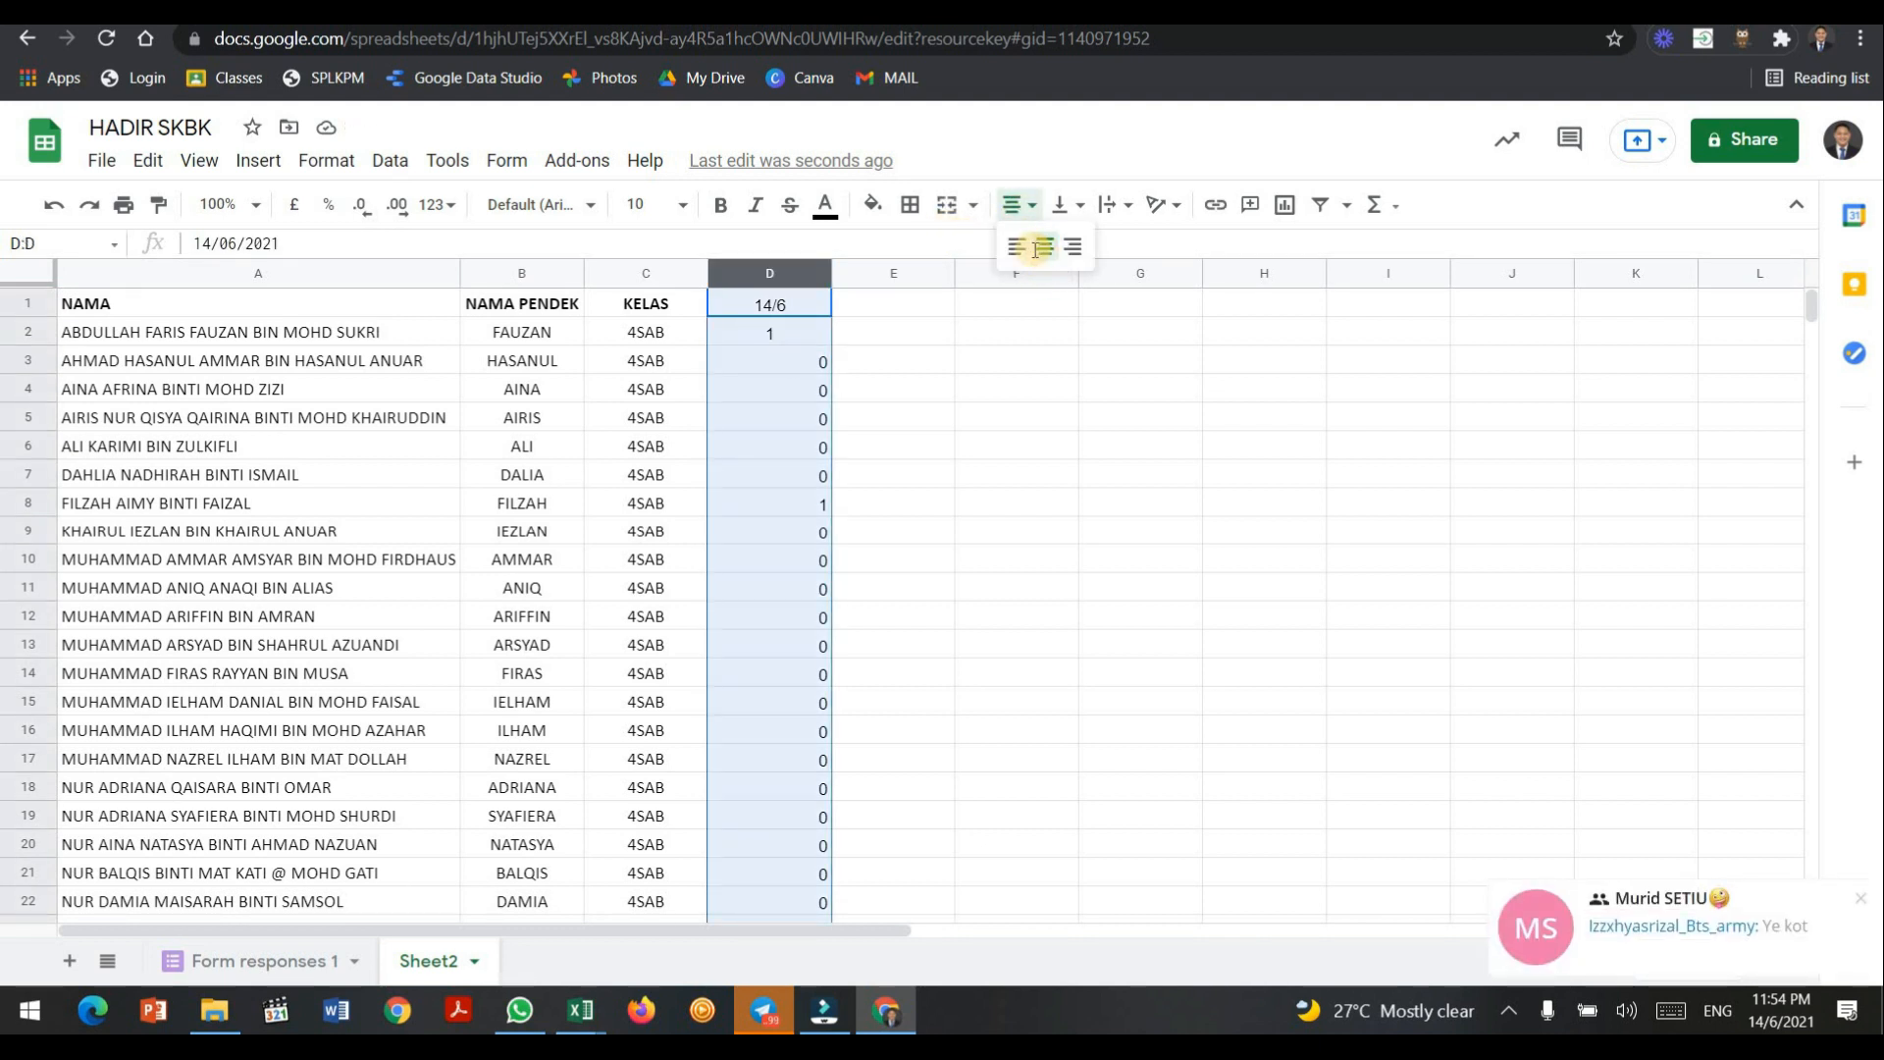
click(1045, 250)
click(1853, 901)
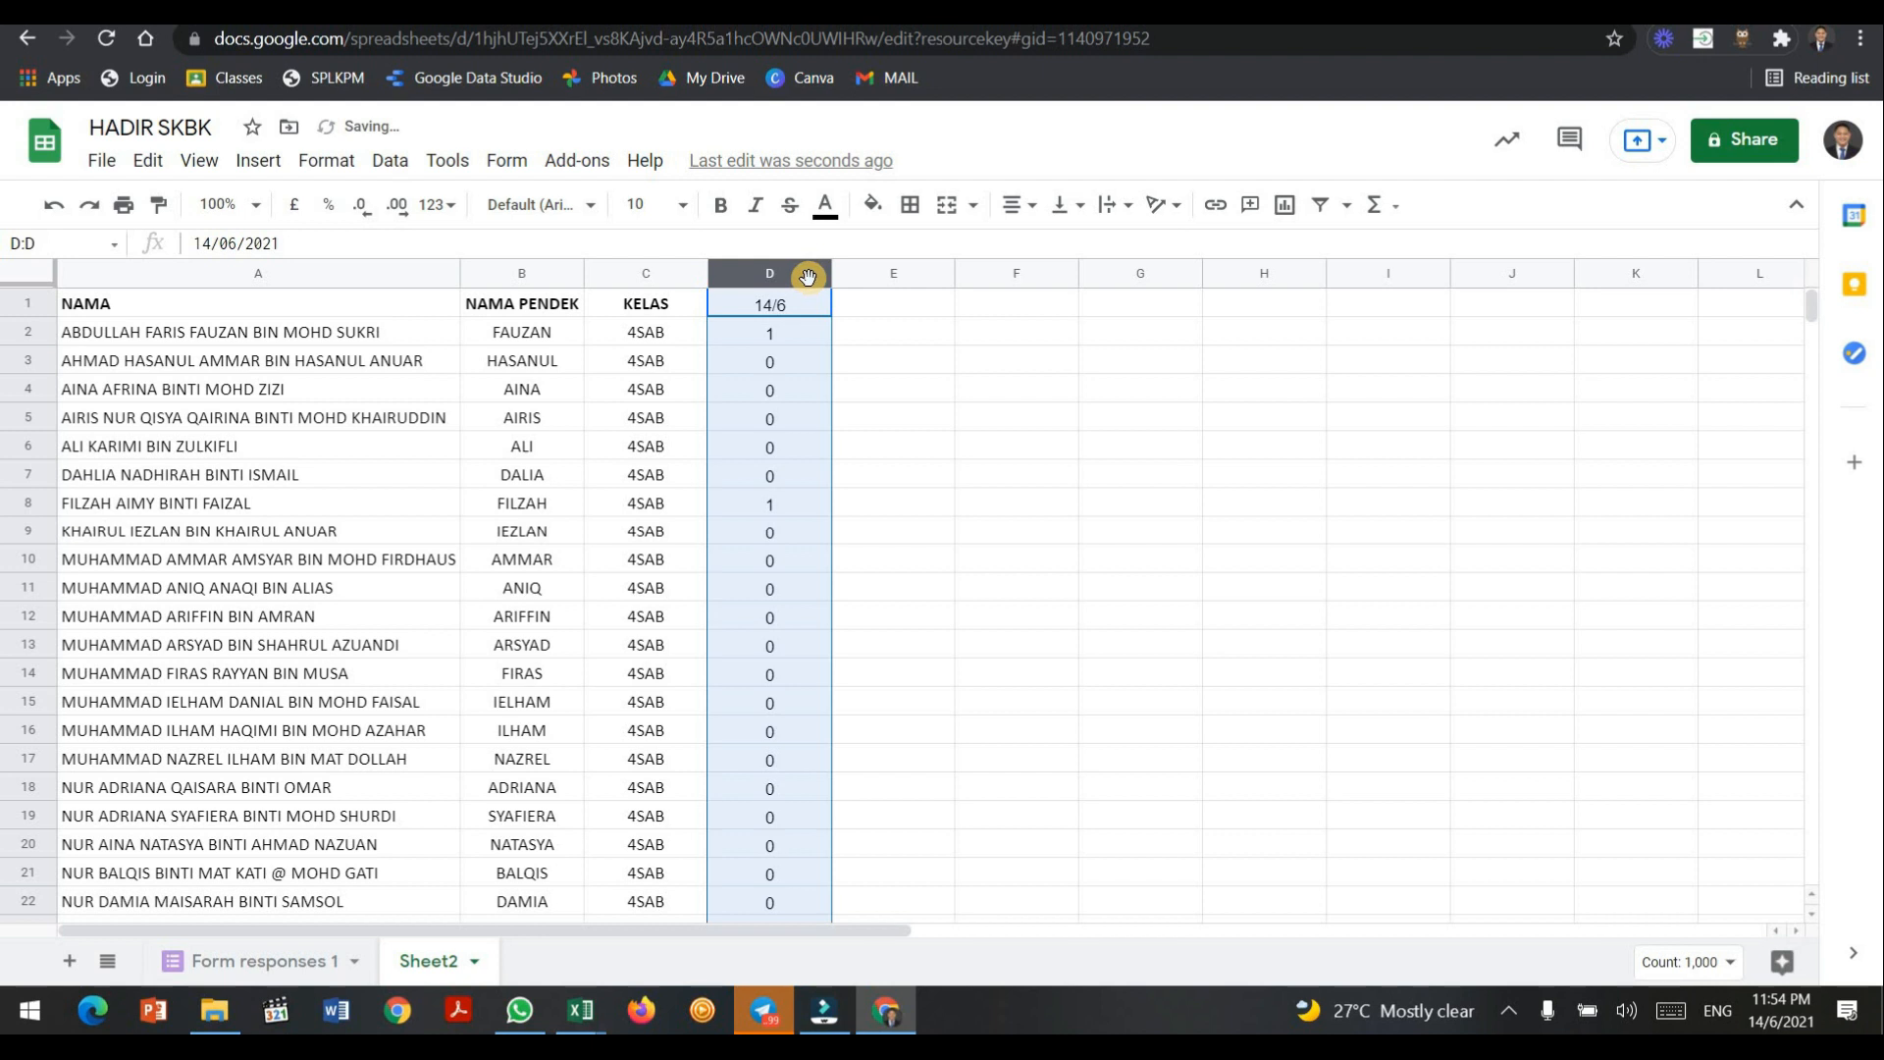
drag(806, 278, 786, 278)
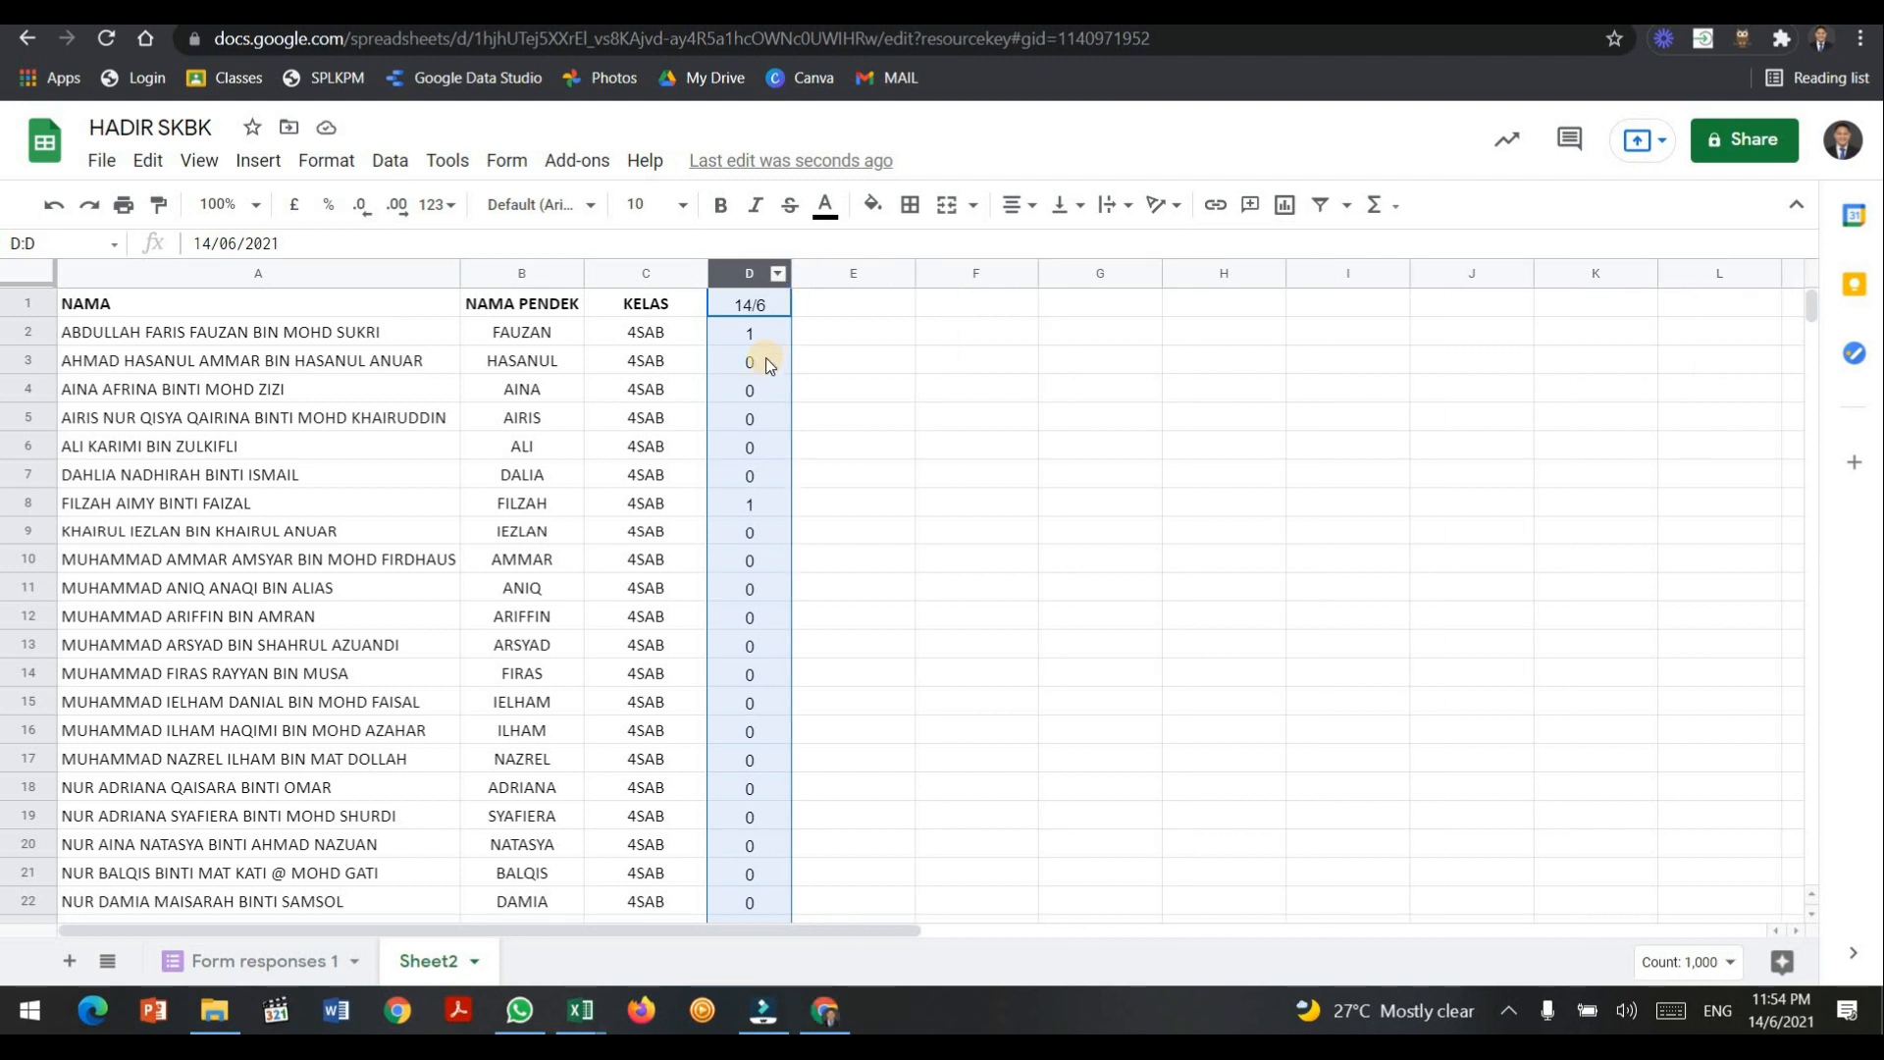
Extend the date header from D1 across to 22/6 in L1, and fill D2's array formula across to L2.
click(767, 312)
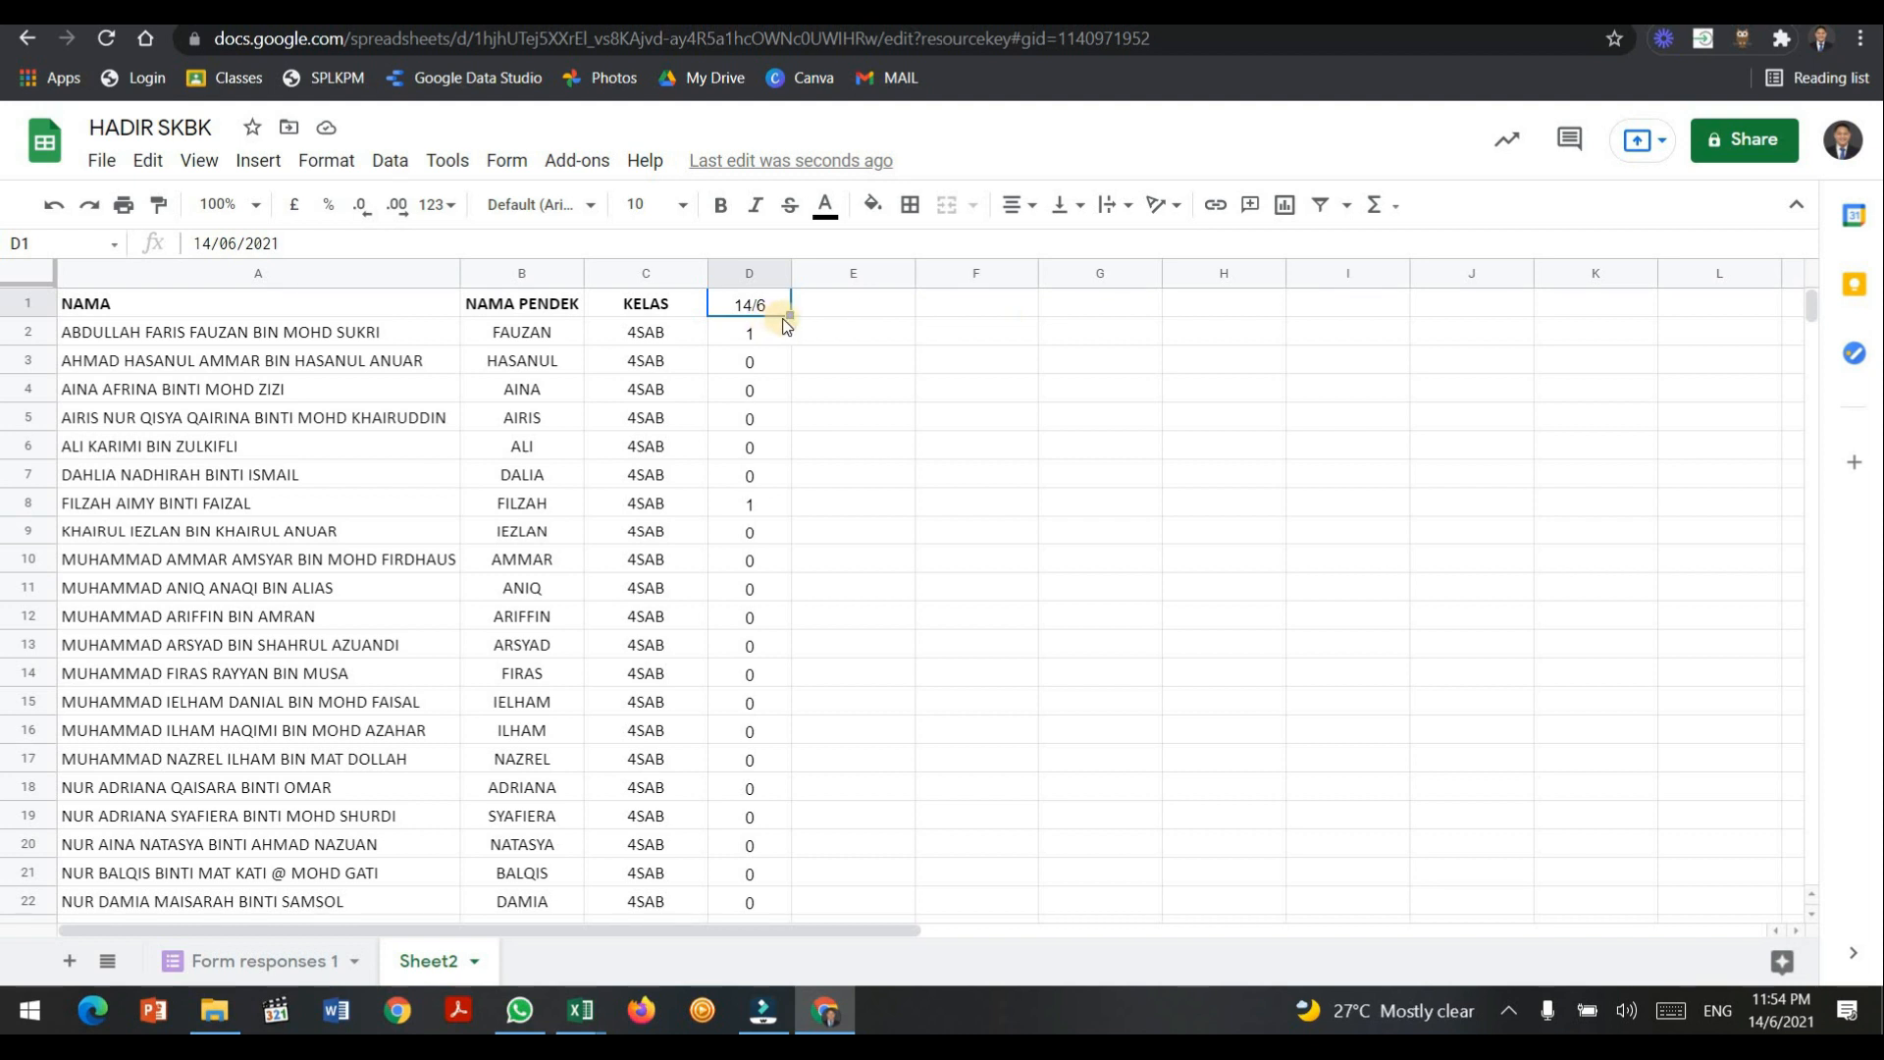
drag(790, 315, 1724, 311)
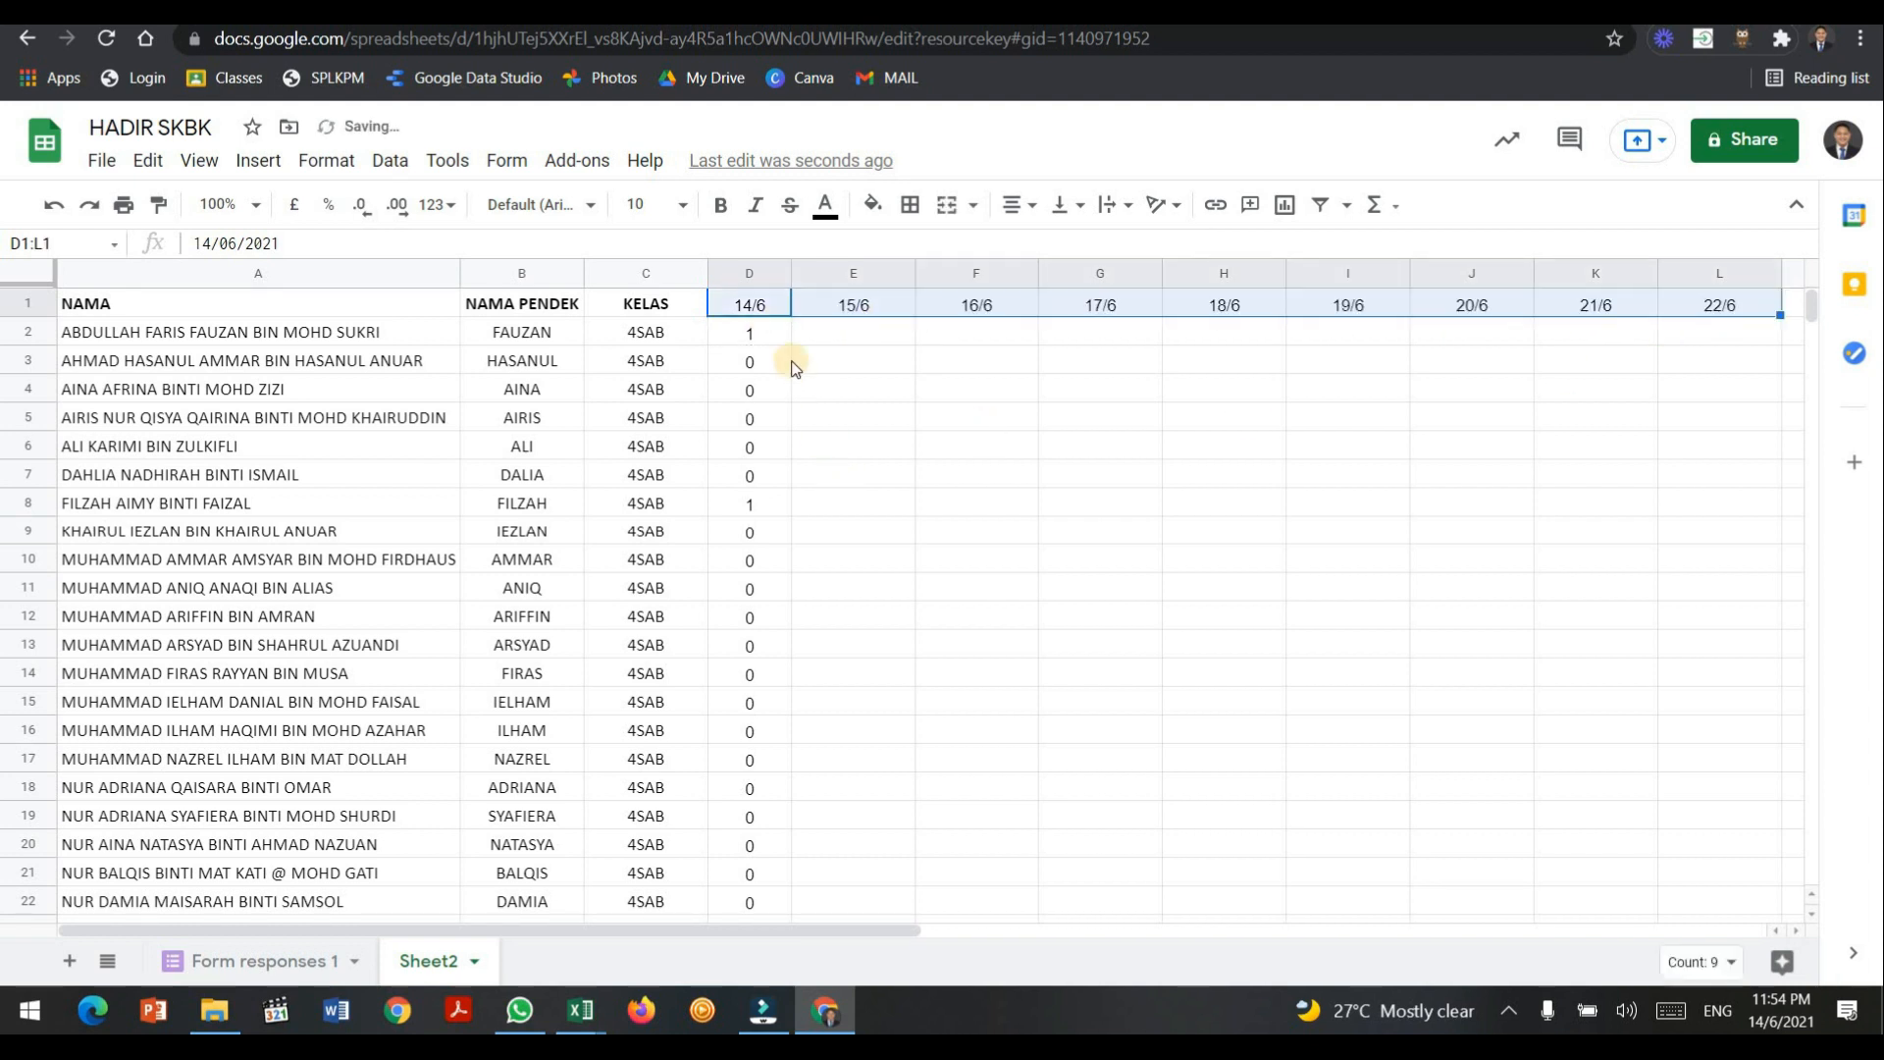
click(768, 332)
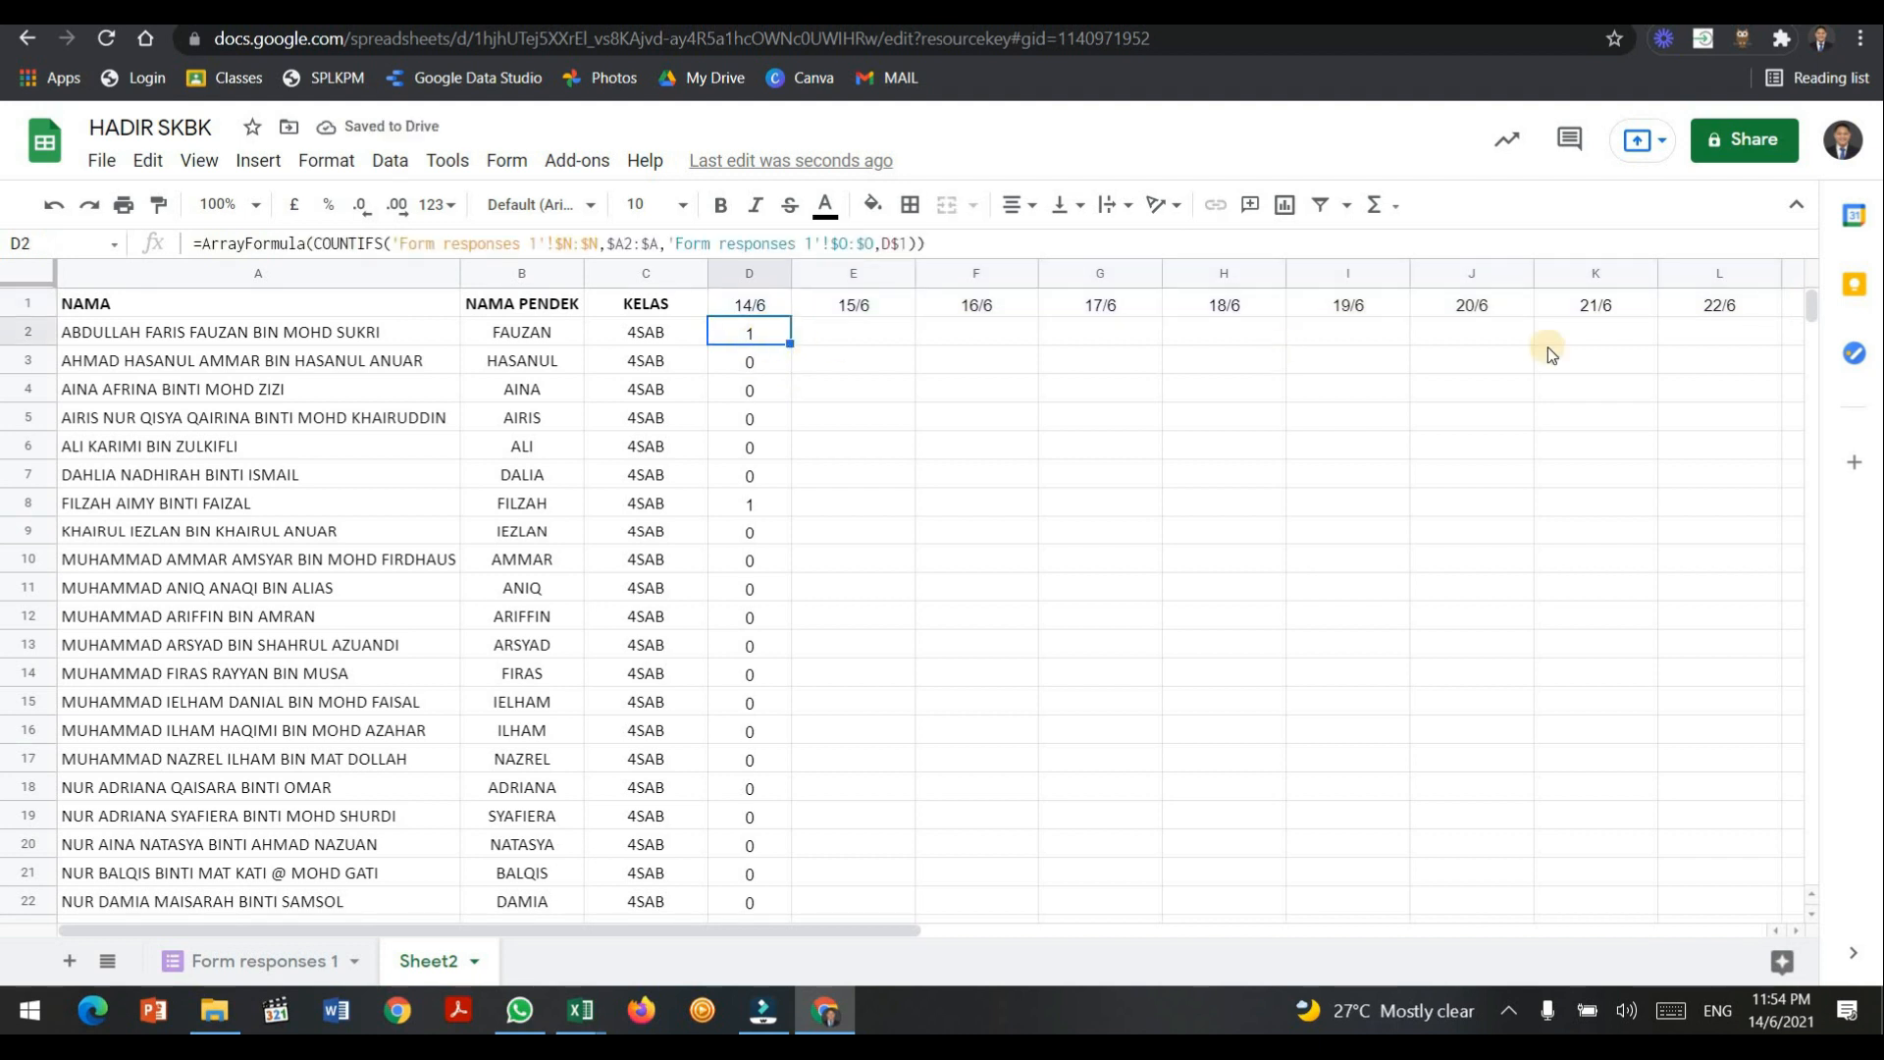
drag(790, 343, 1782, 345)
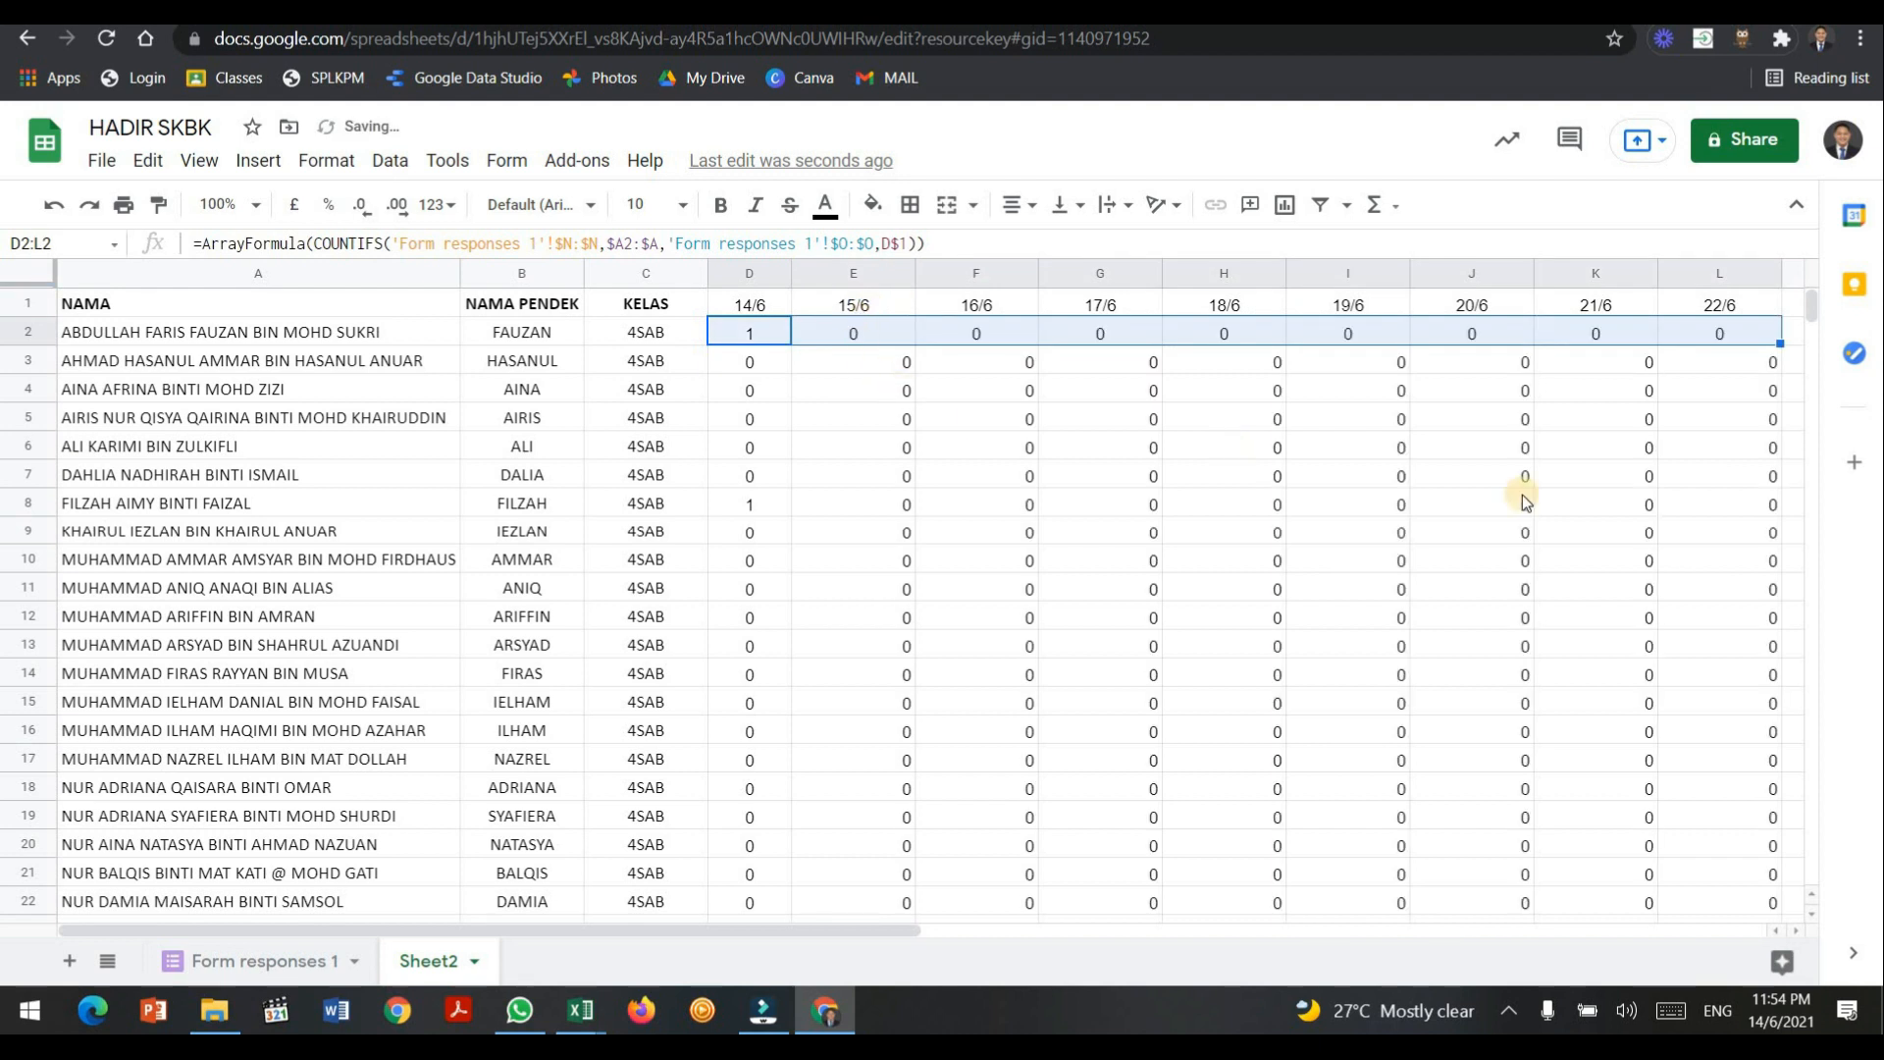
scroll(1645, 534, down, 3)
scroll(887, 302, up, 3)
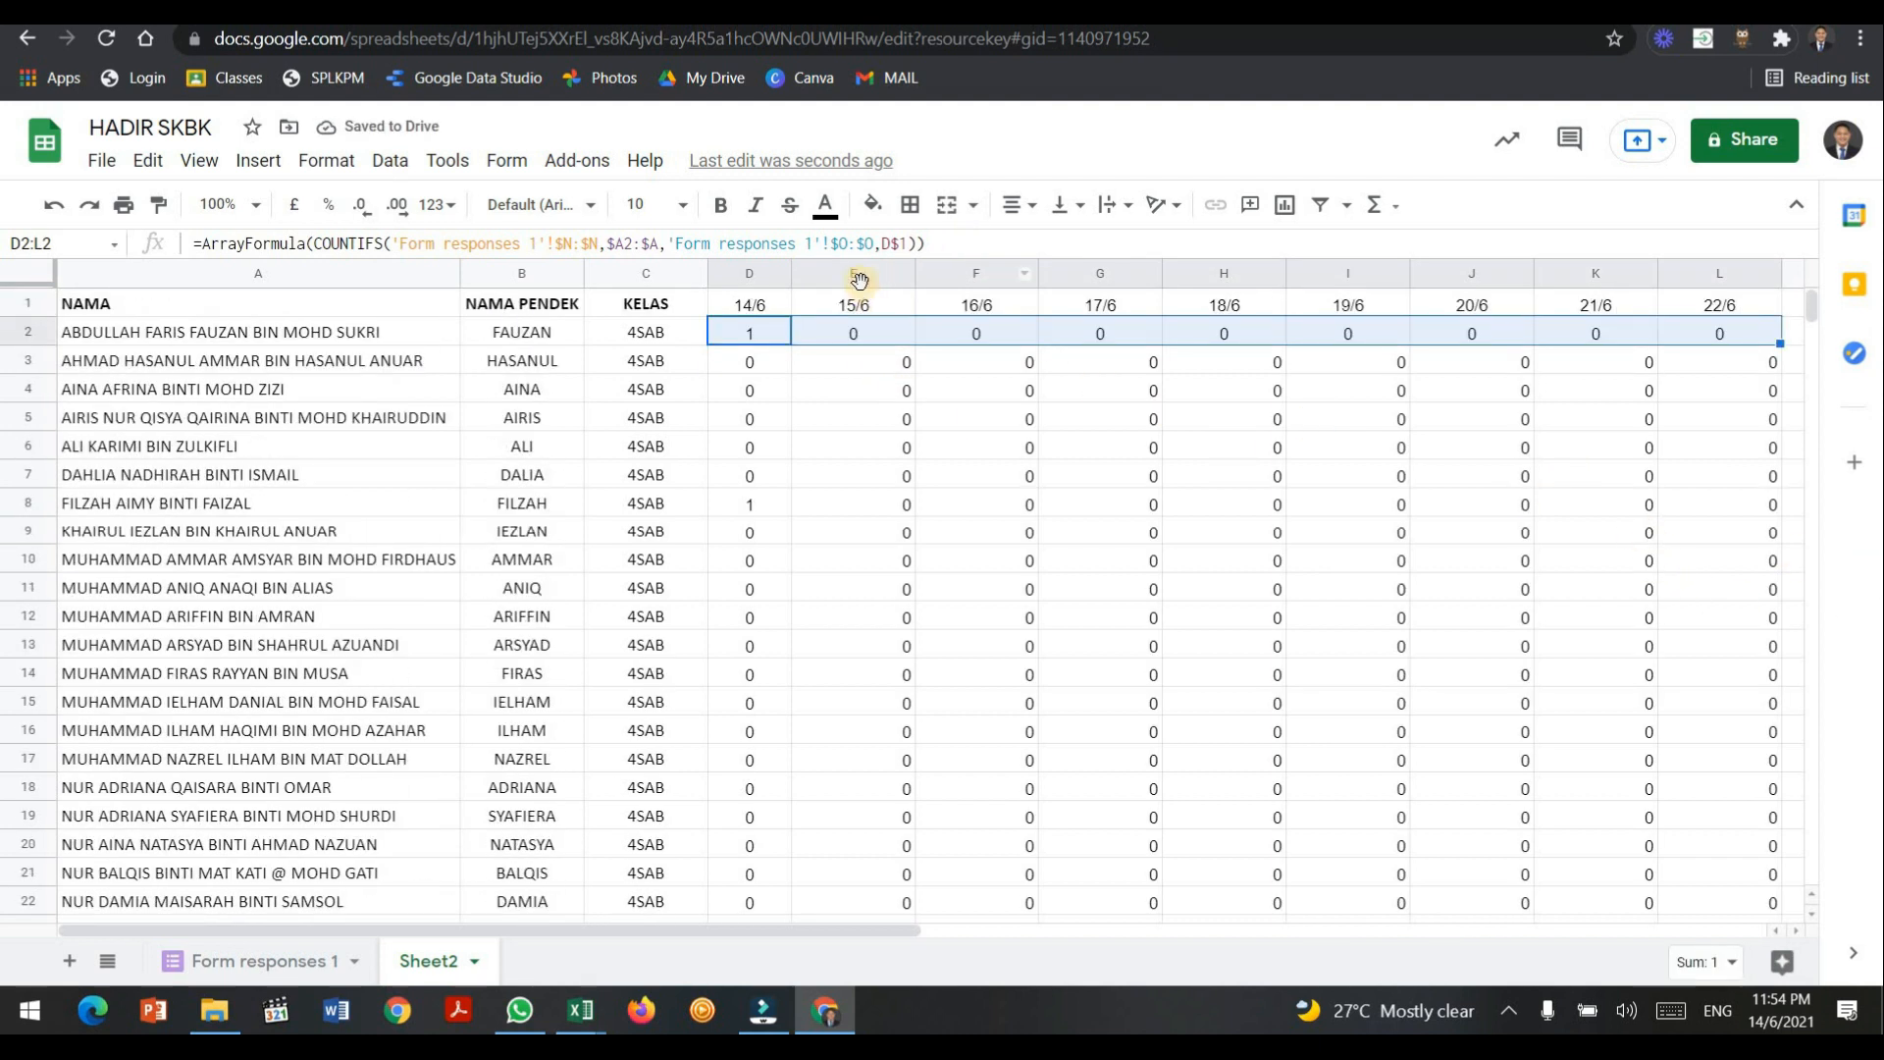
Center-align the date columns E through L.
drag(866, 274, 1719, 276)
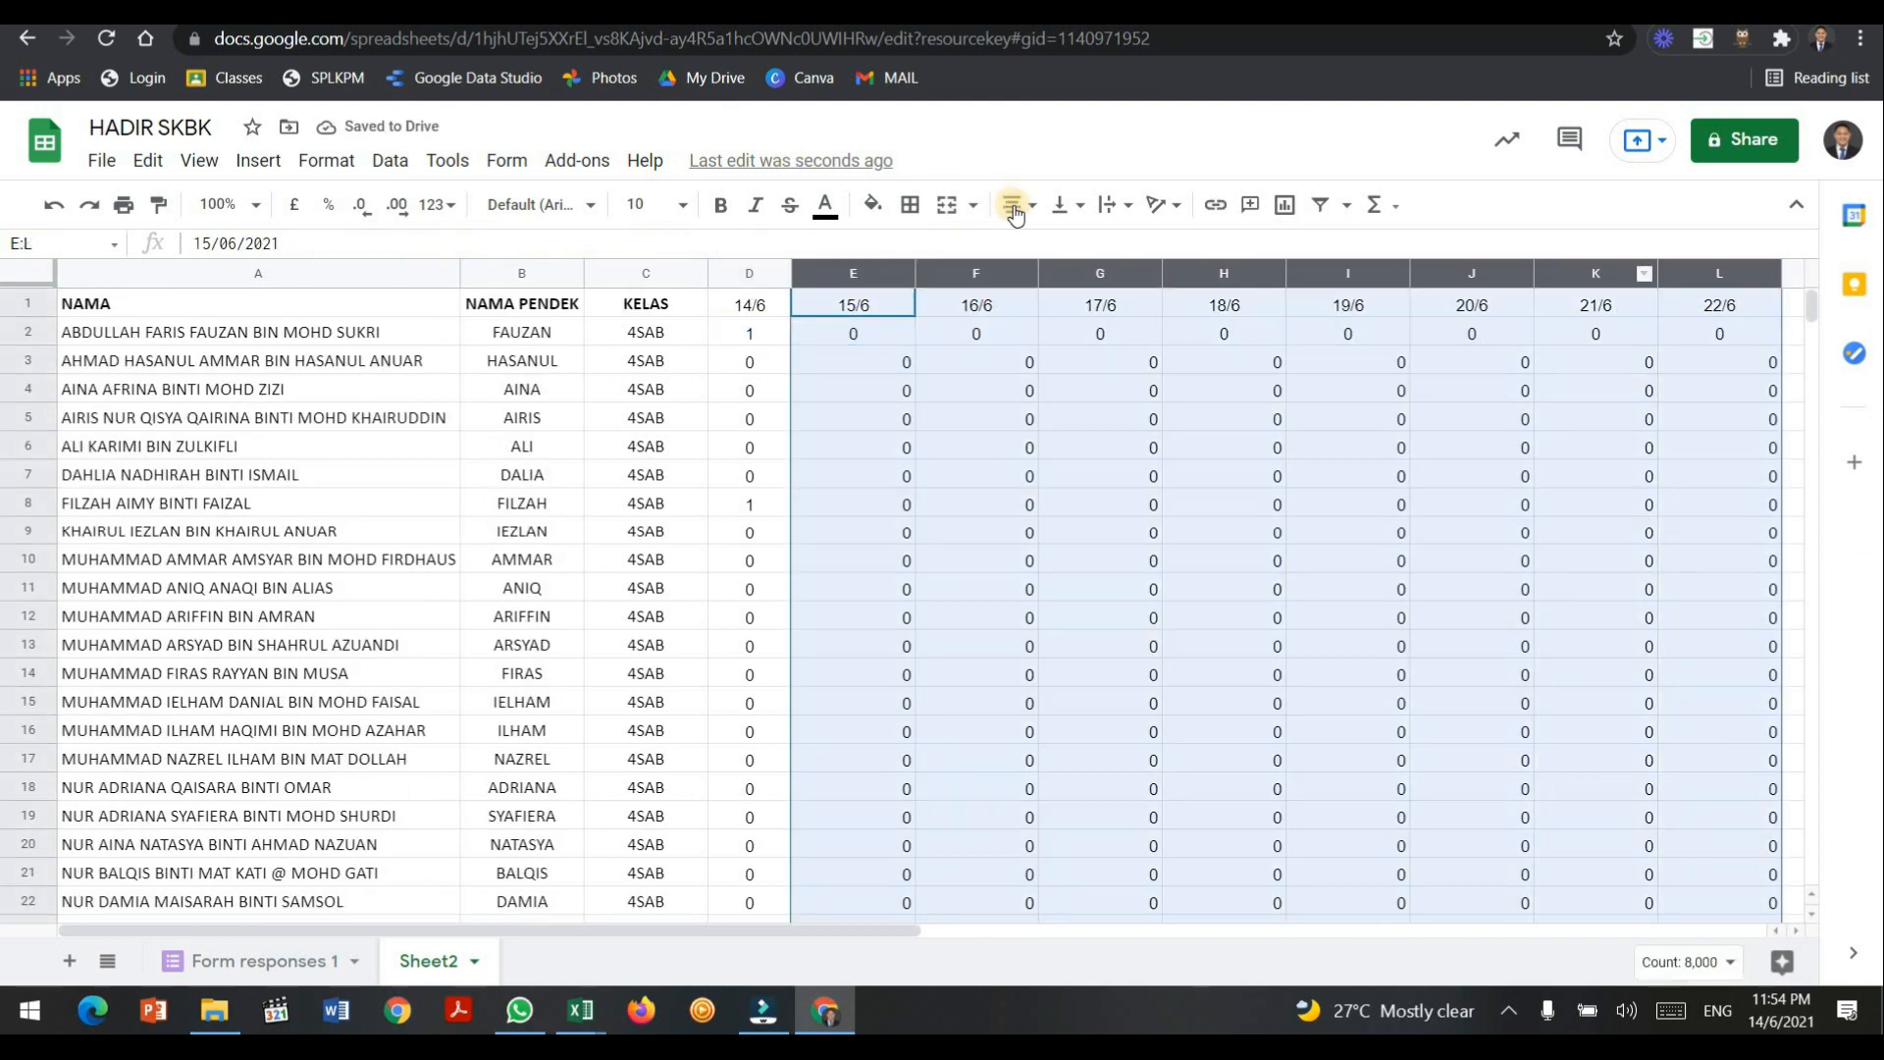
click(1024, 209)
click(1046, 249)
click(971, 448)
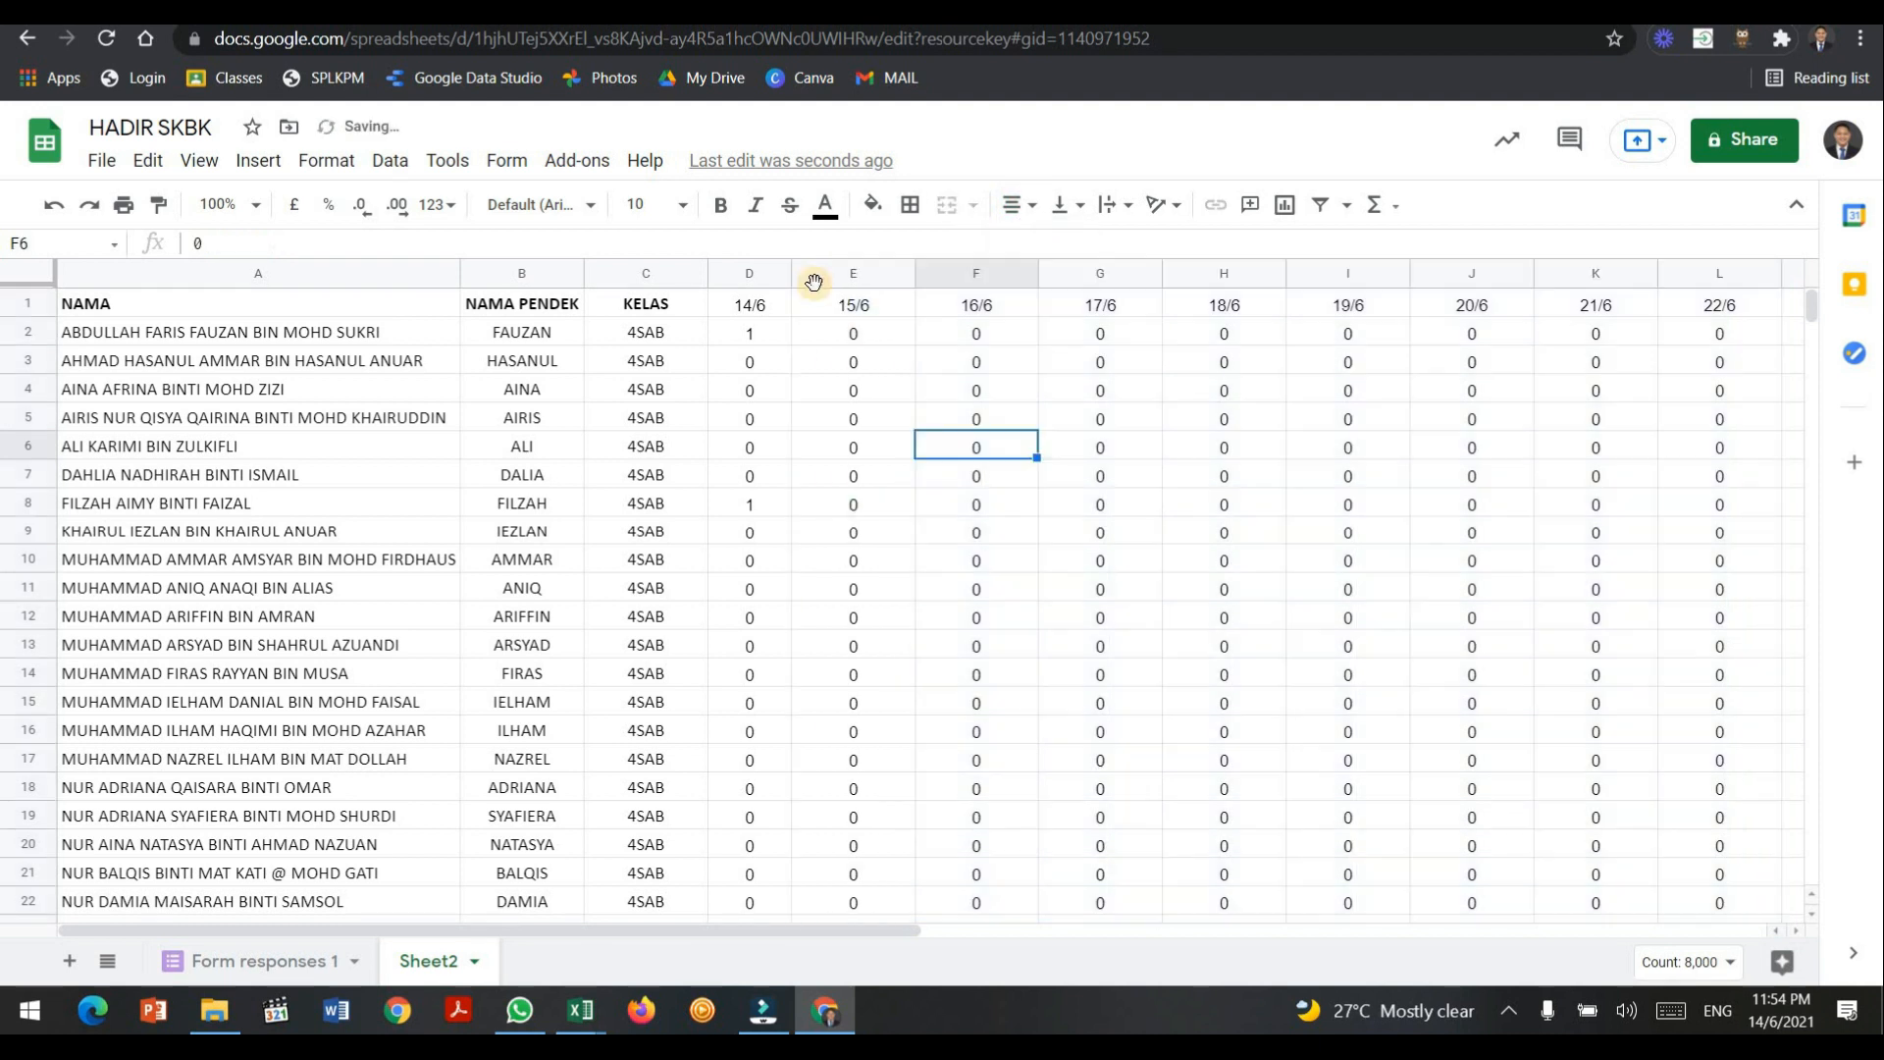
Narrow the date columns D through L to one equal width, and review the attendance table.
drag(1652, 314, 1696, 310)
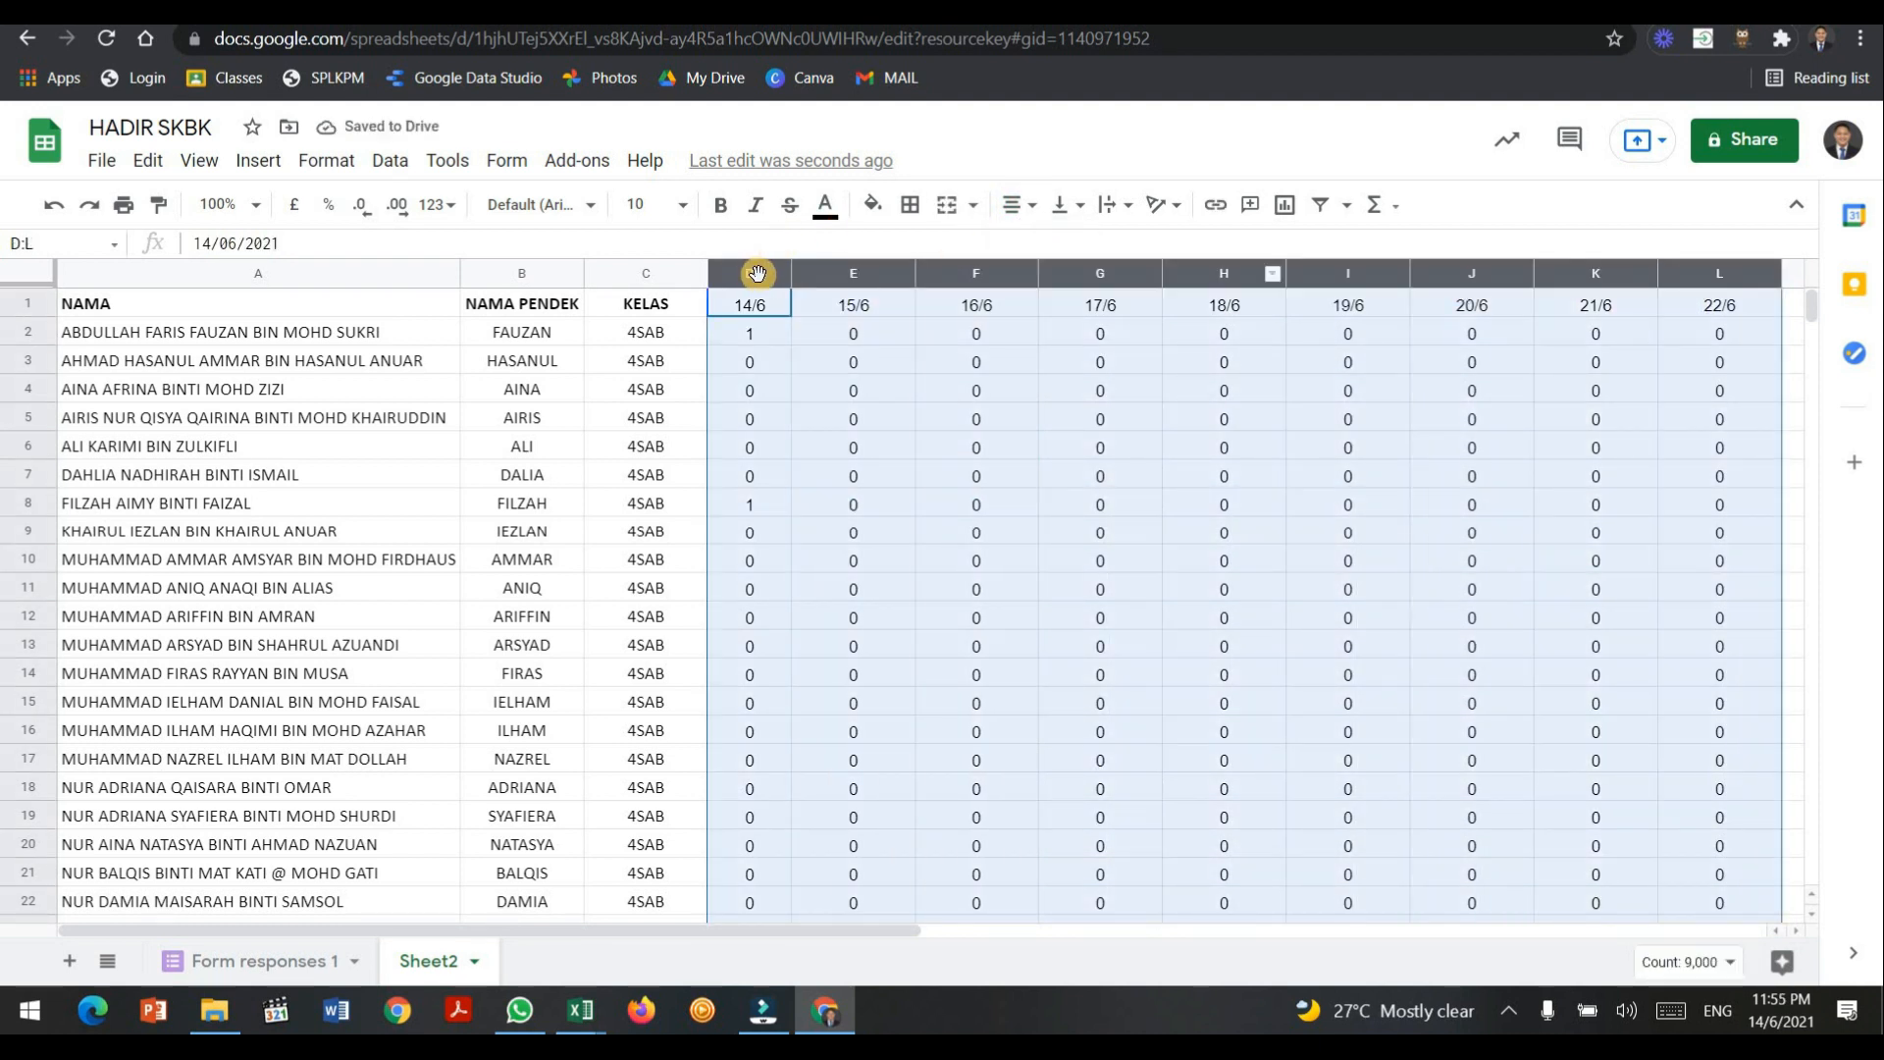
drag(781, 279, 783, 274)
scroll(899, 498, down, 5)
scroll(896, 492, up, 5)
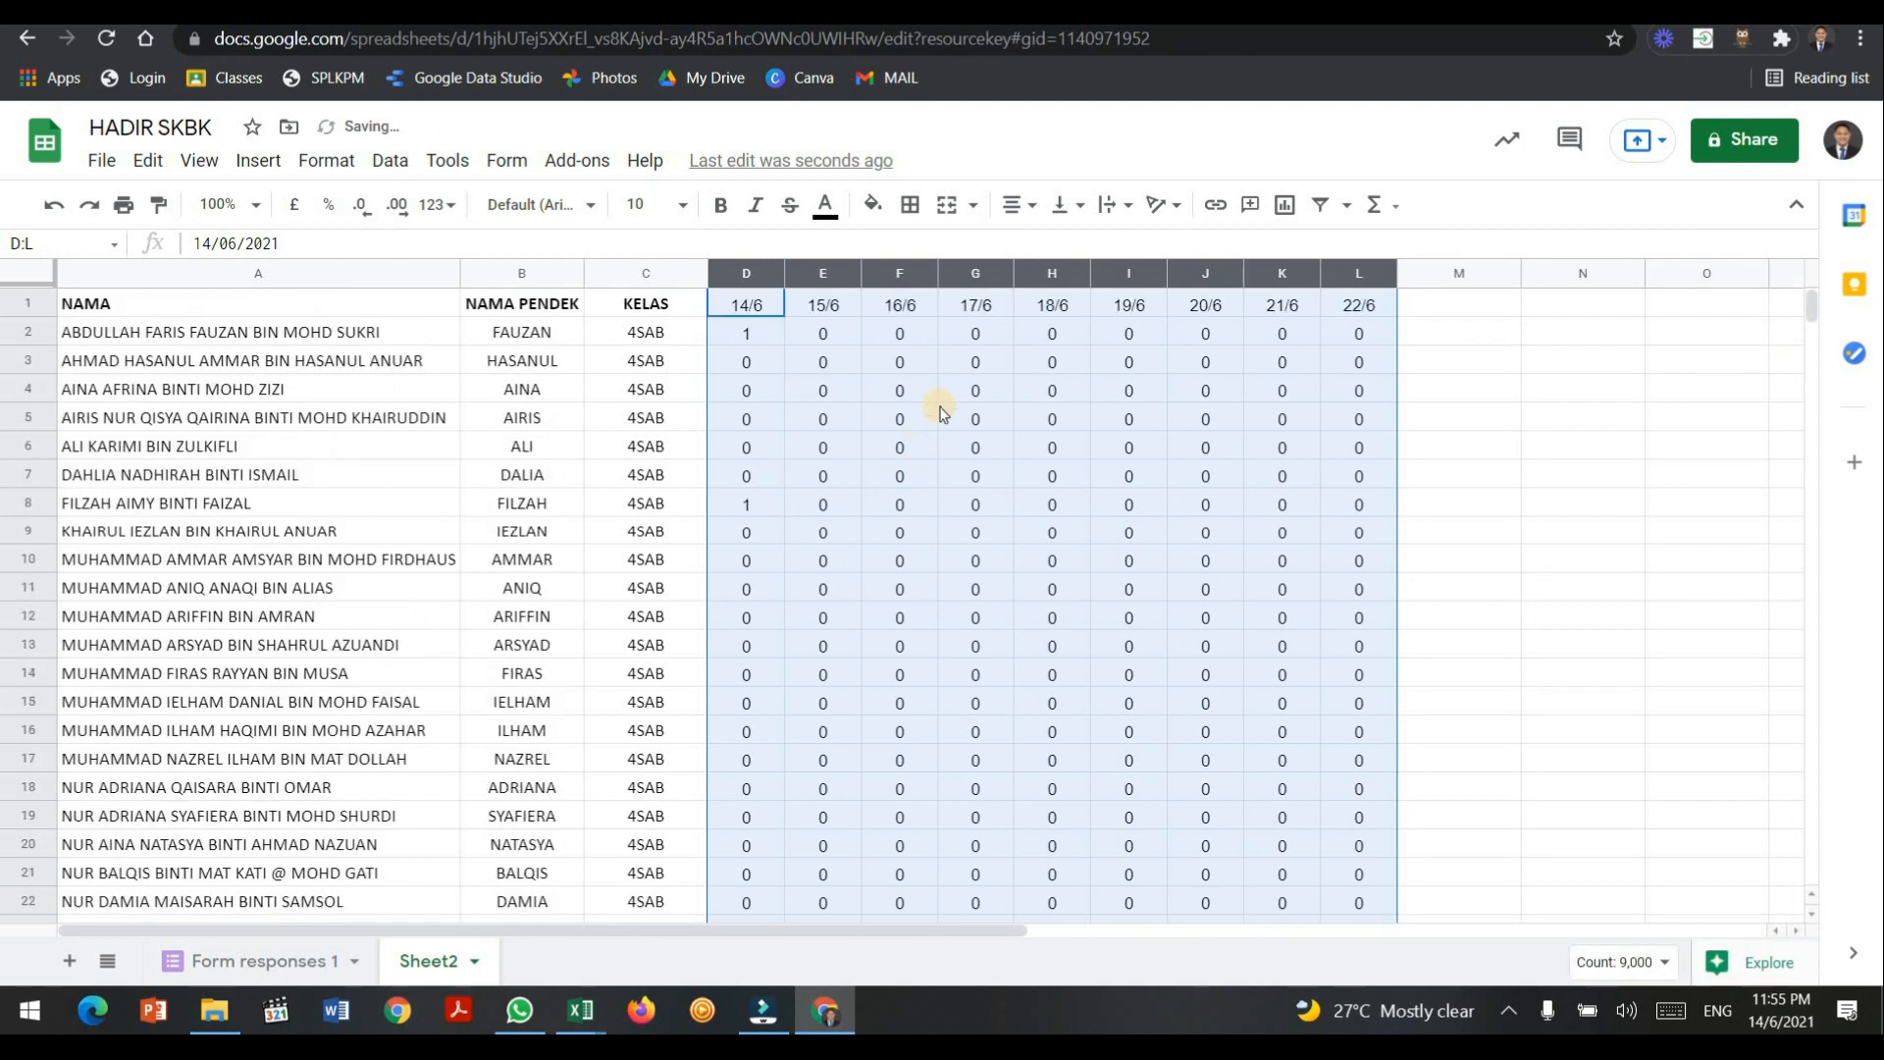
click(976, 393)
scroll(738, 451, down, 5)
scroll(716, 373, up, 5)
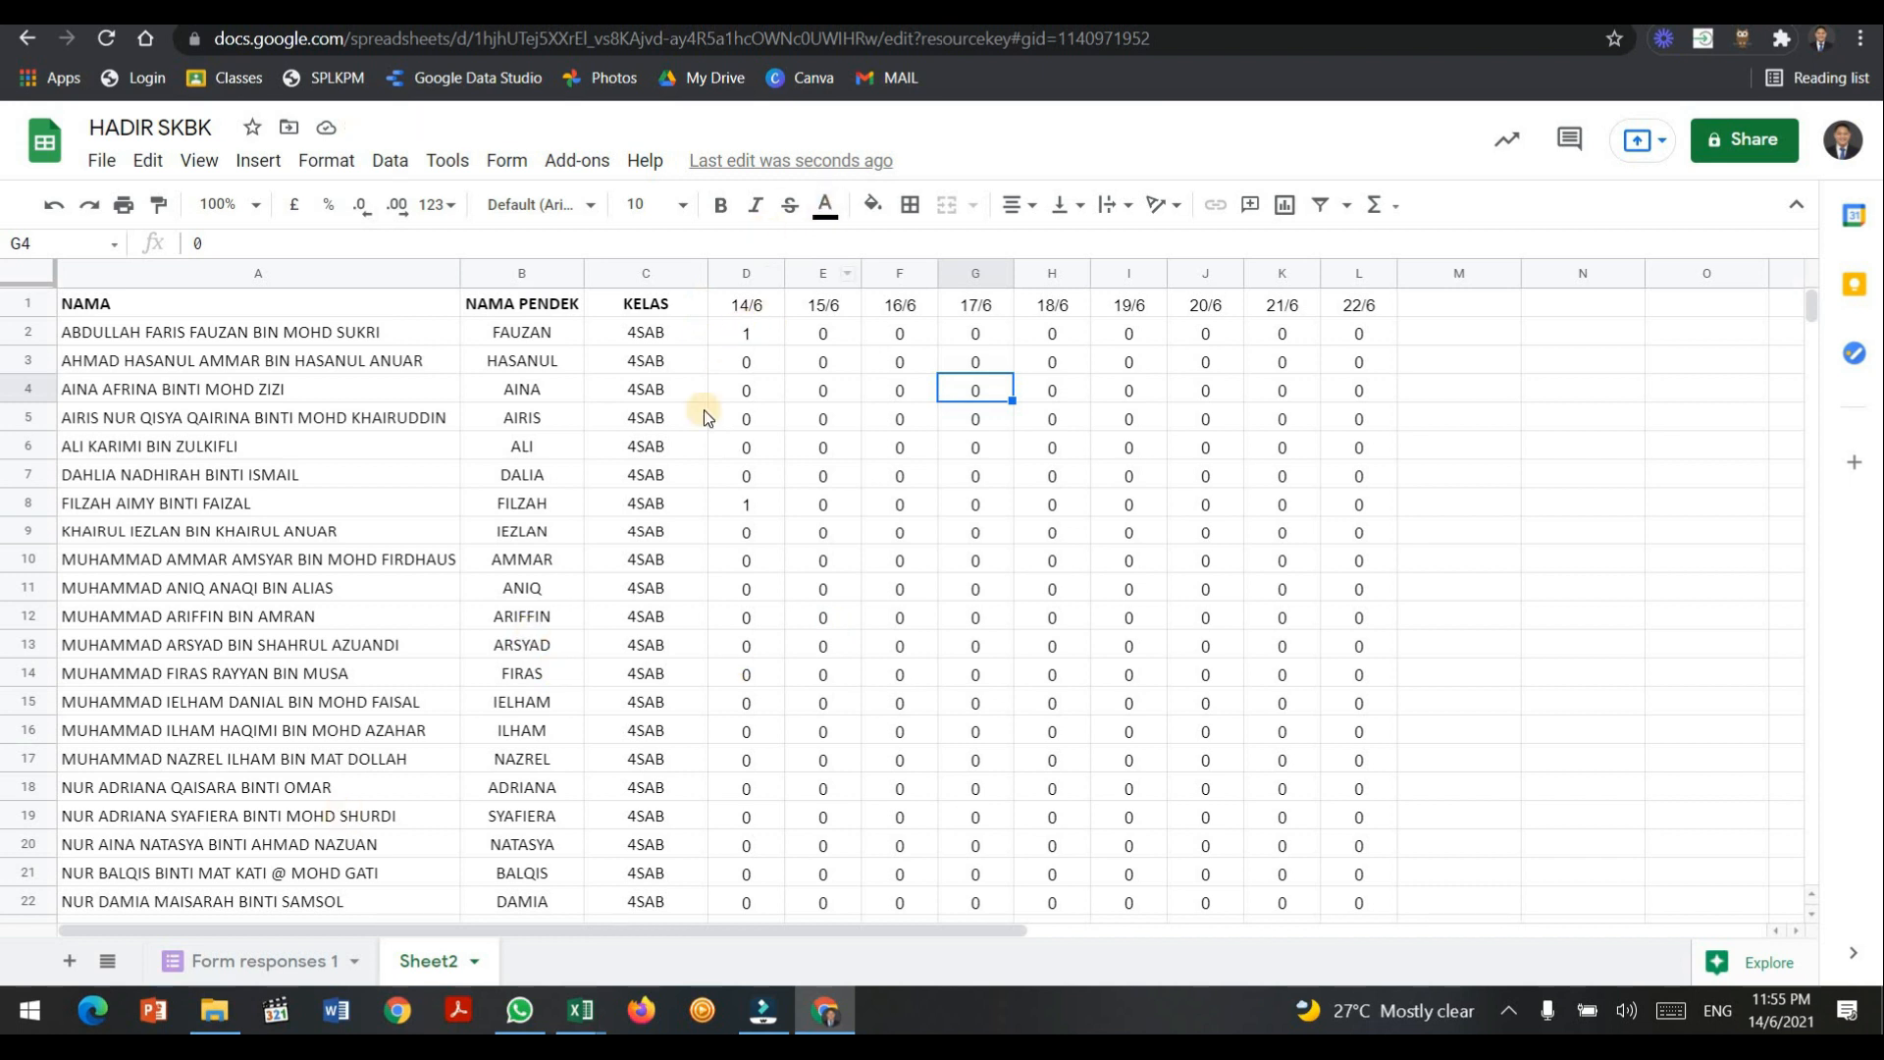
Open D2's array formula for editing, insert IF( before COUNTIFS, and remove the outermost closing parenthesis.
click(773, 338)
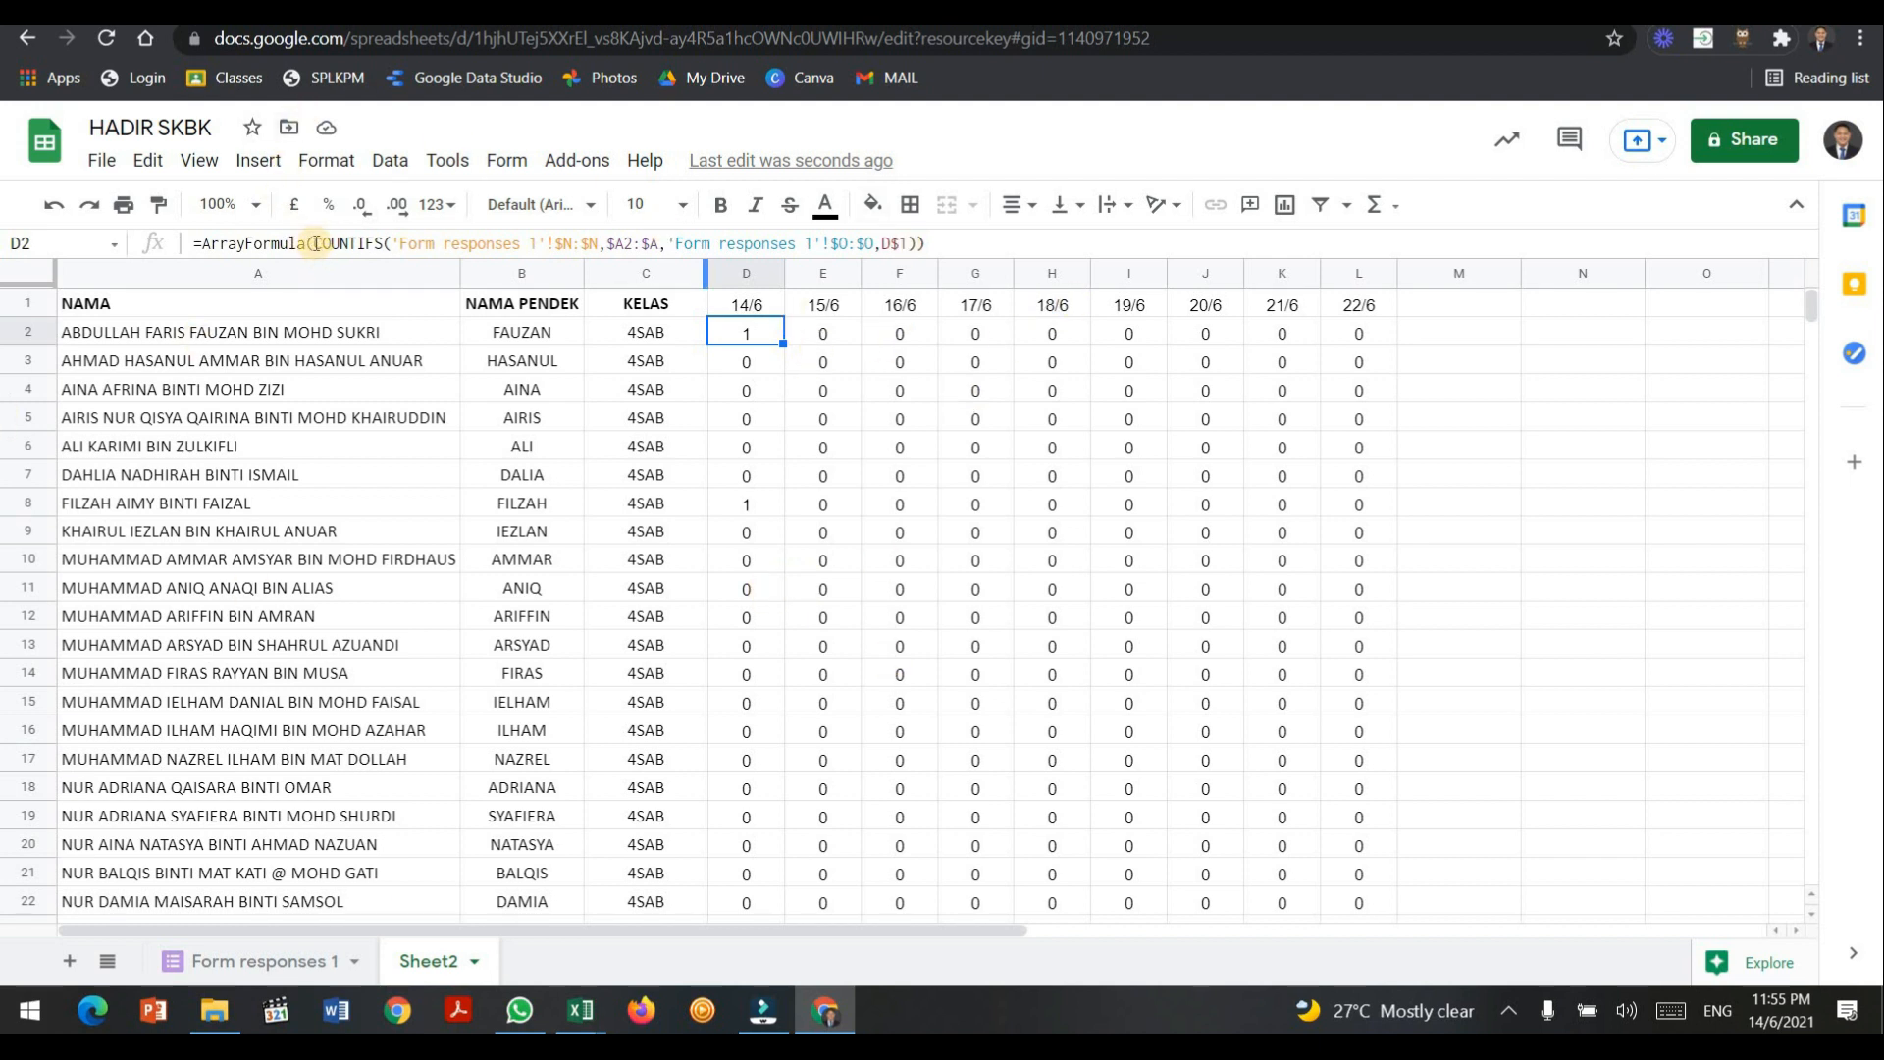
key(Return)
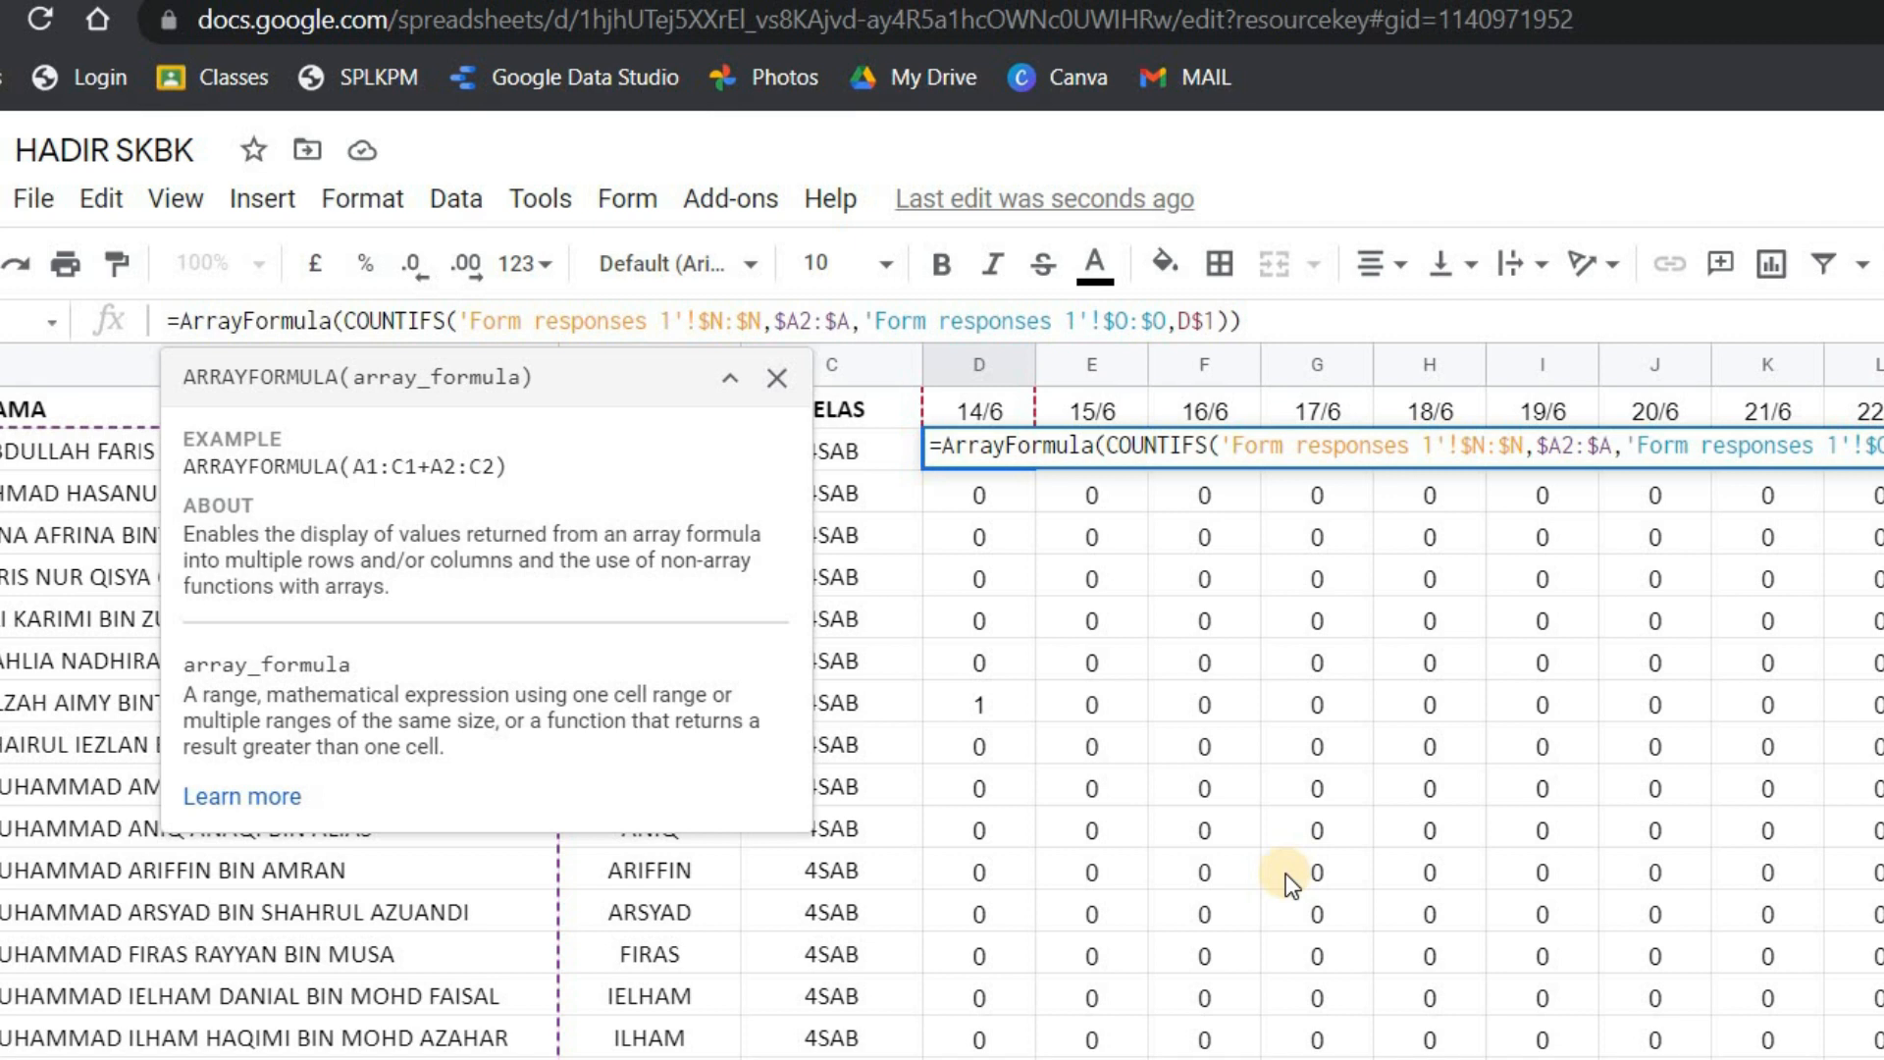
key(Right)
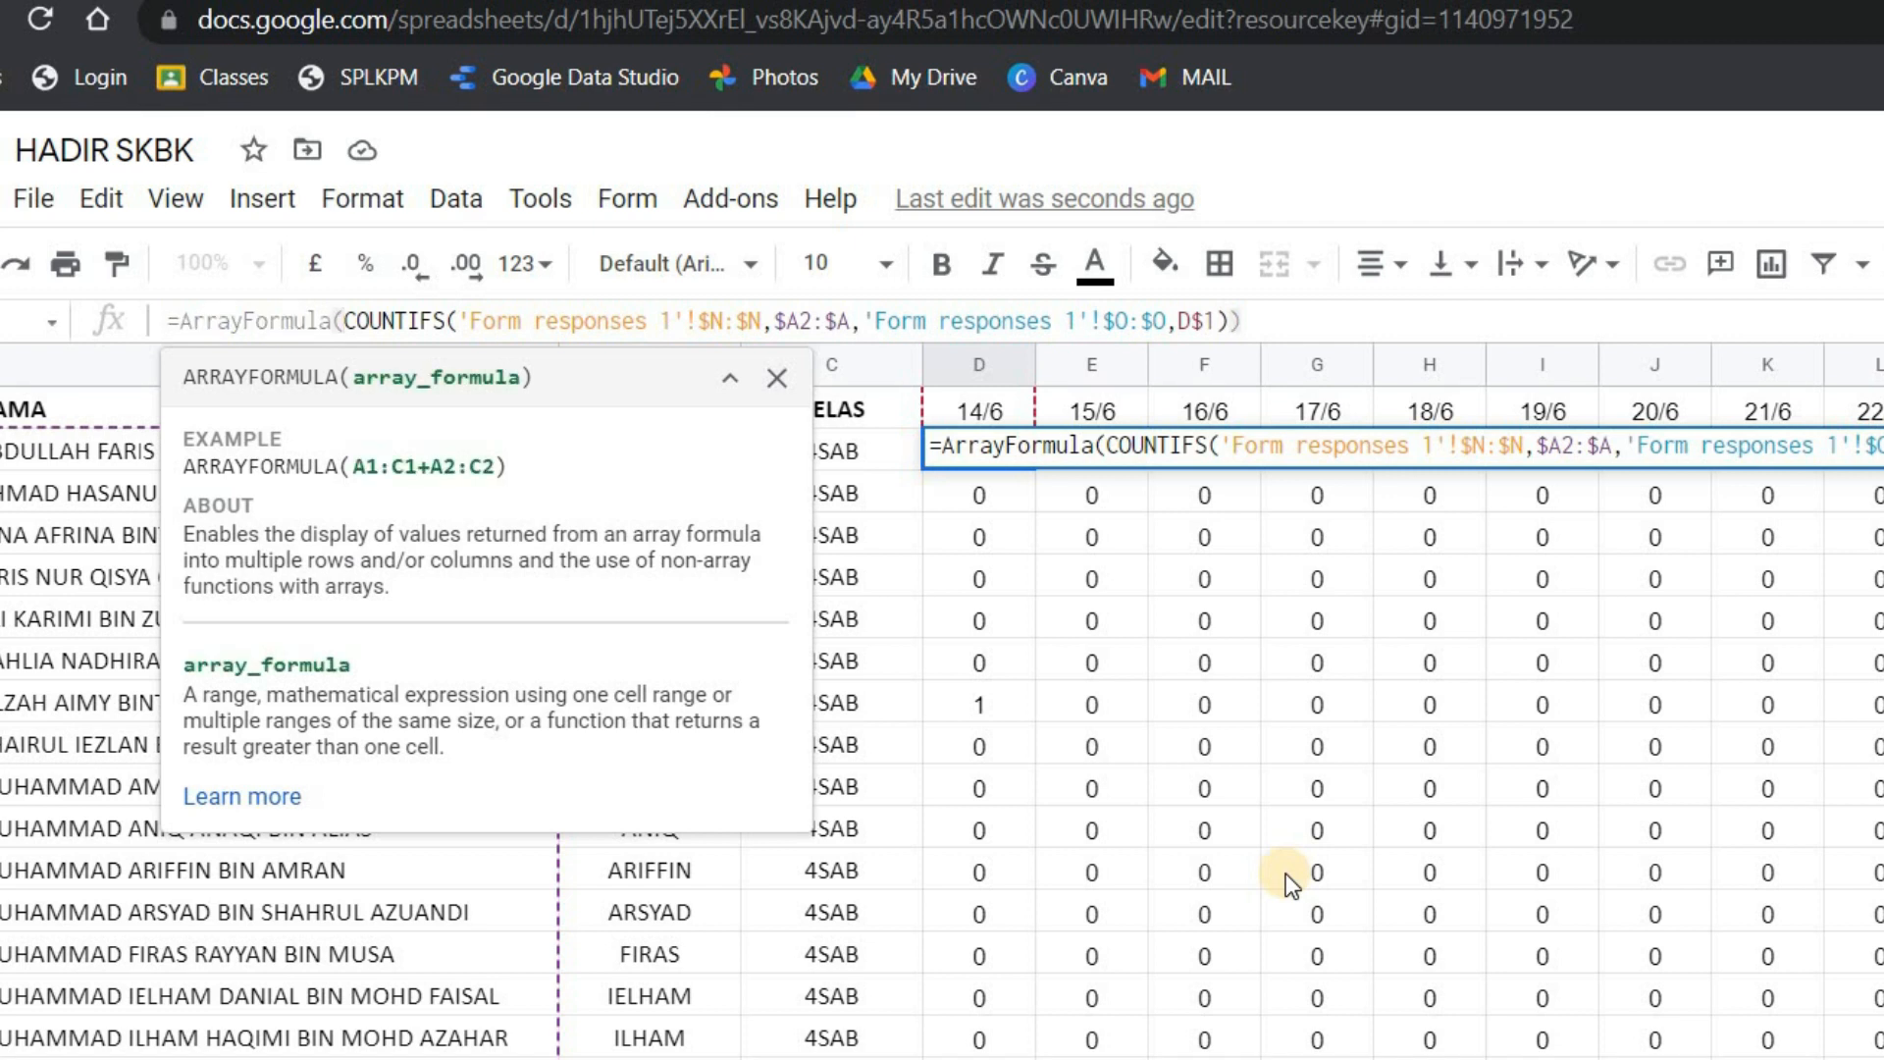
text(IF)
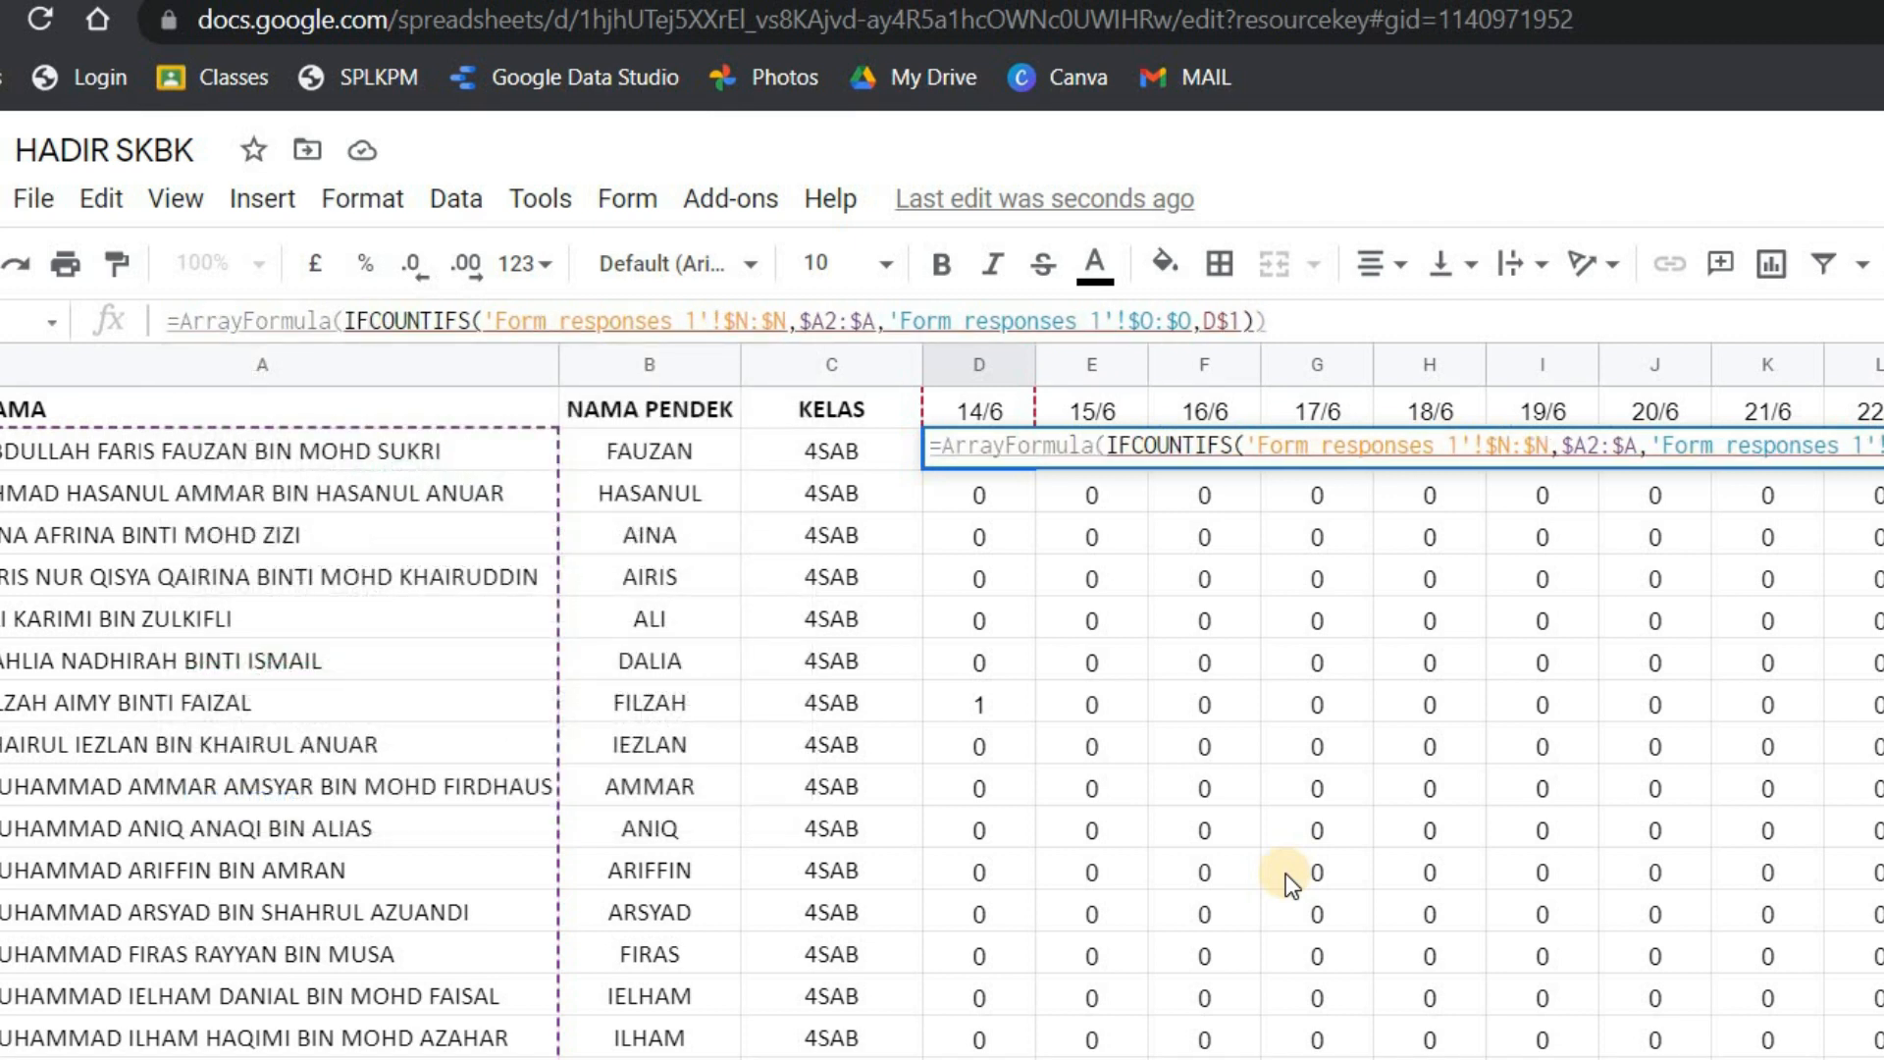
text(()
drag(395, 321, 1320, 312)
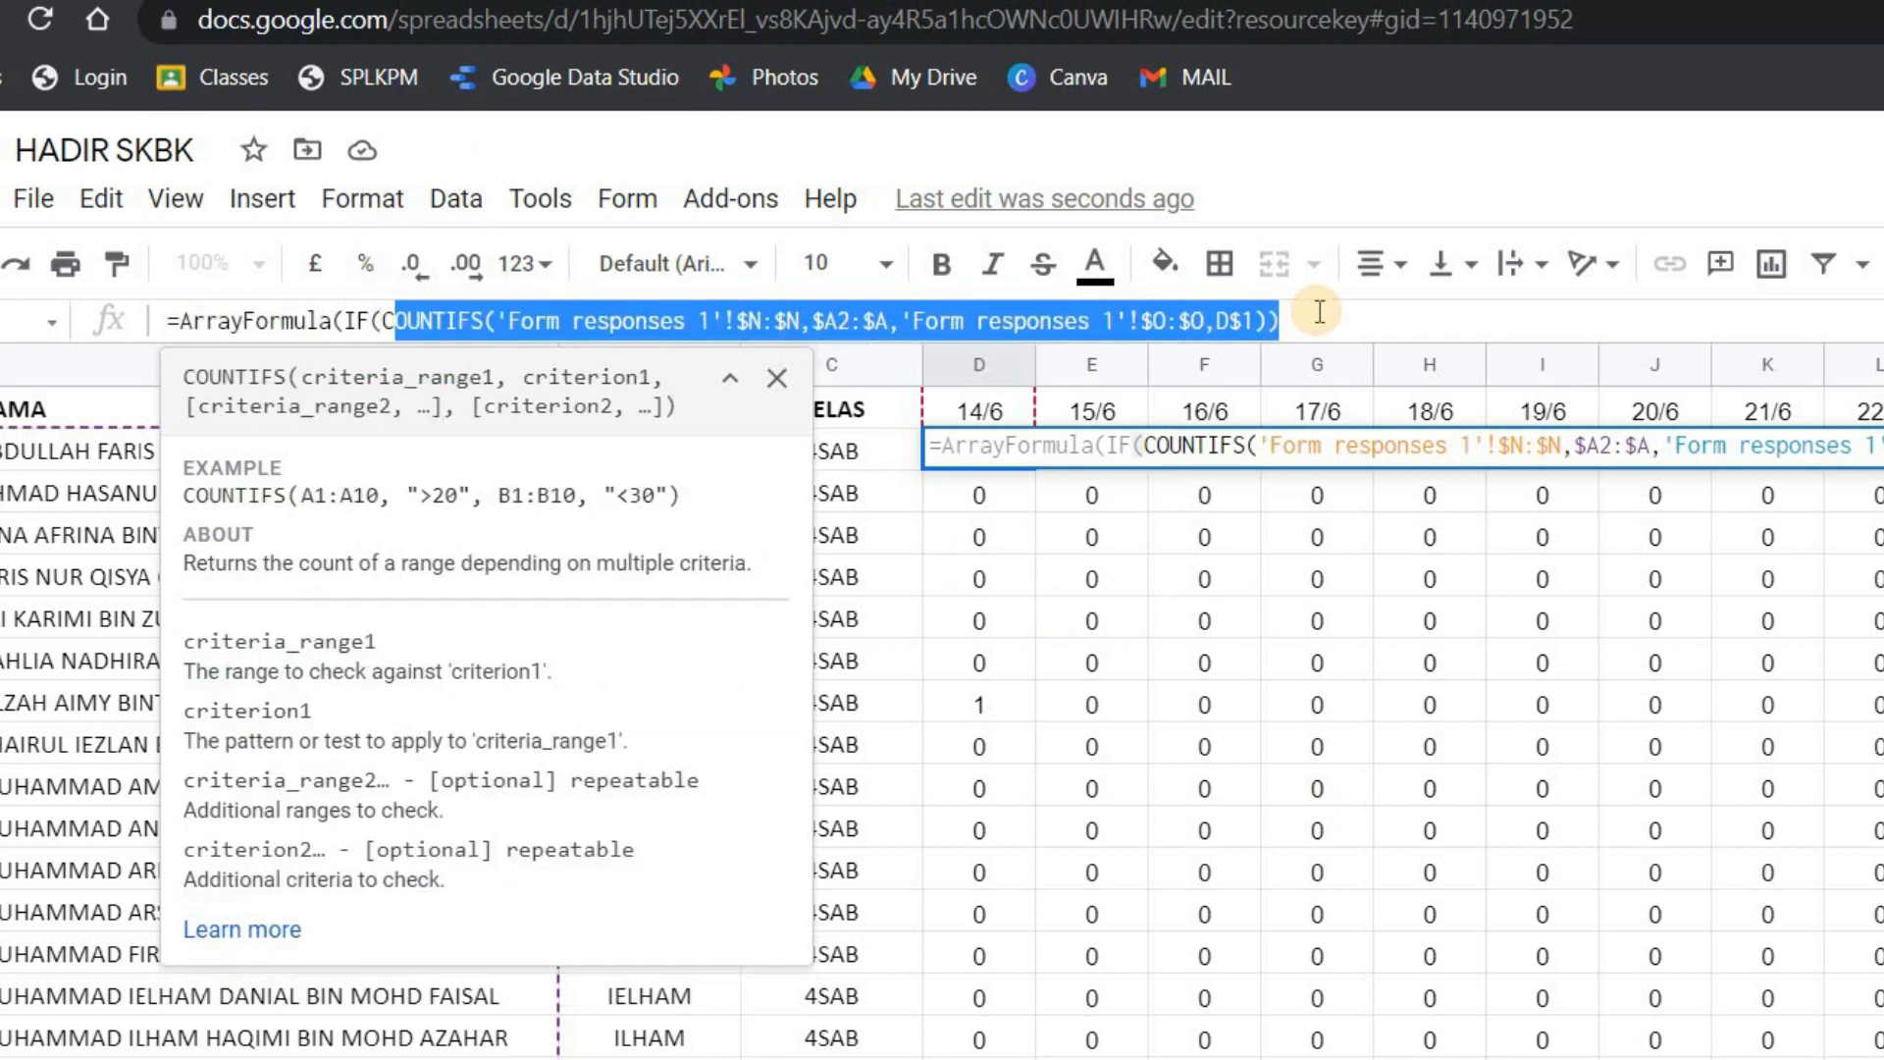
click(1410, 328)
key(BackSpace)
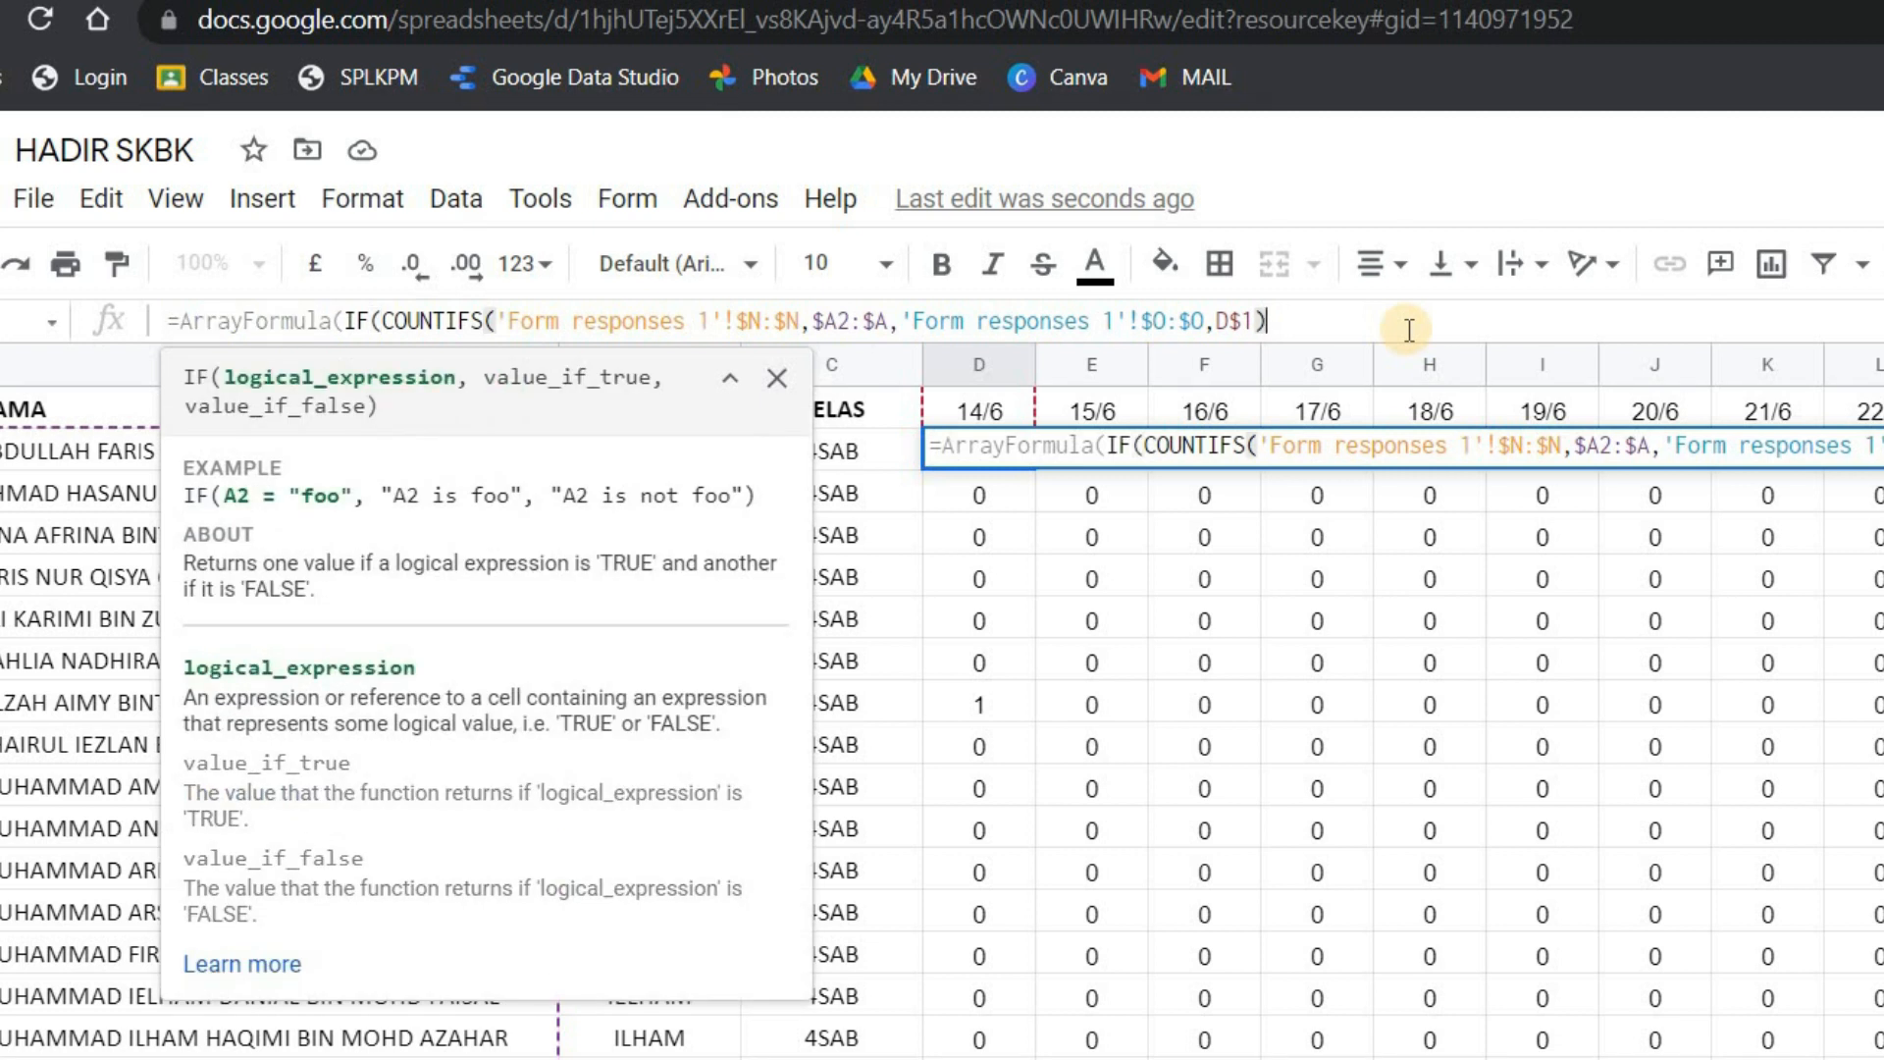
Complete D2's IF formula by adding >=1,1,0) after the COUNTIFS function, and commit it.
text(>)
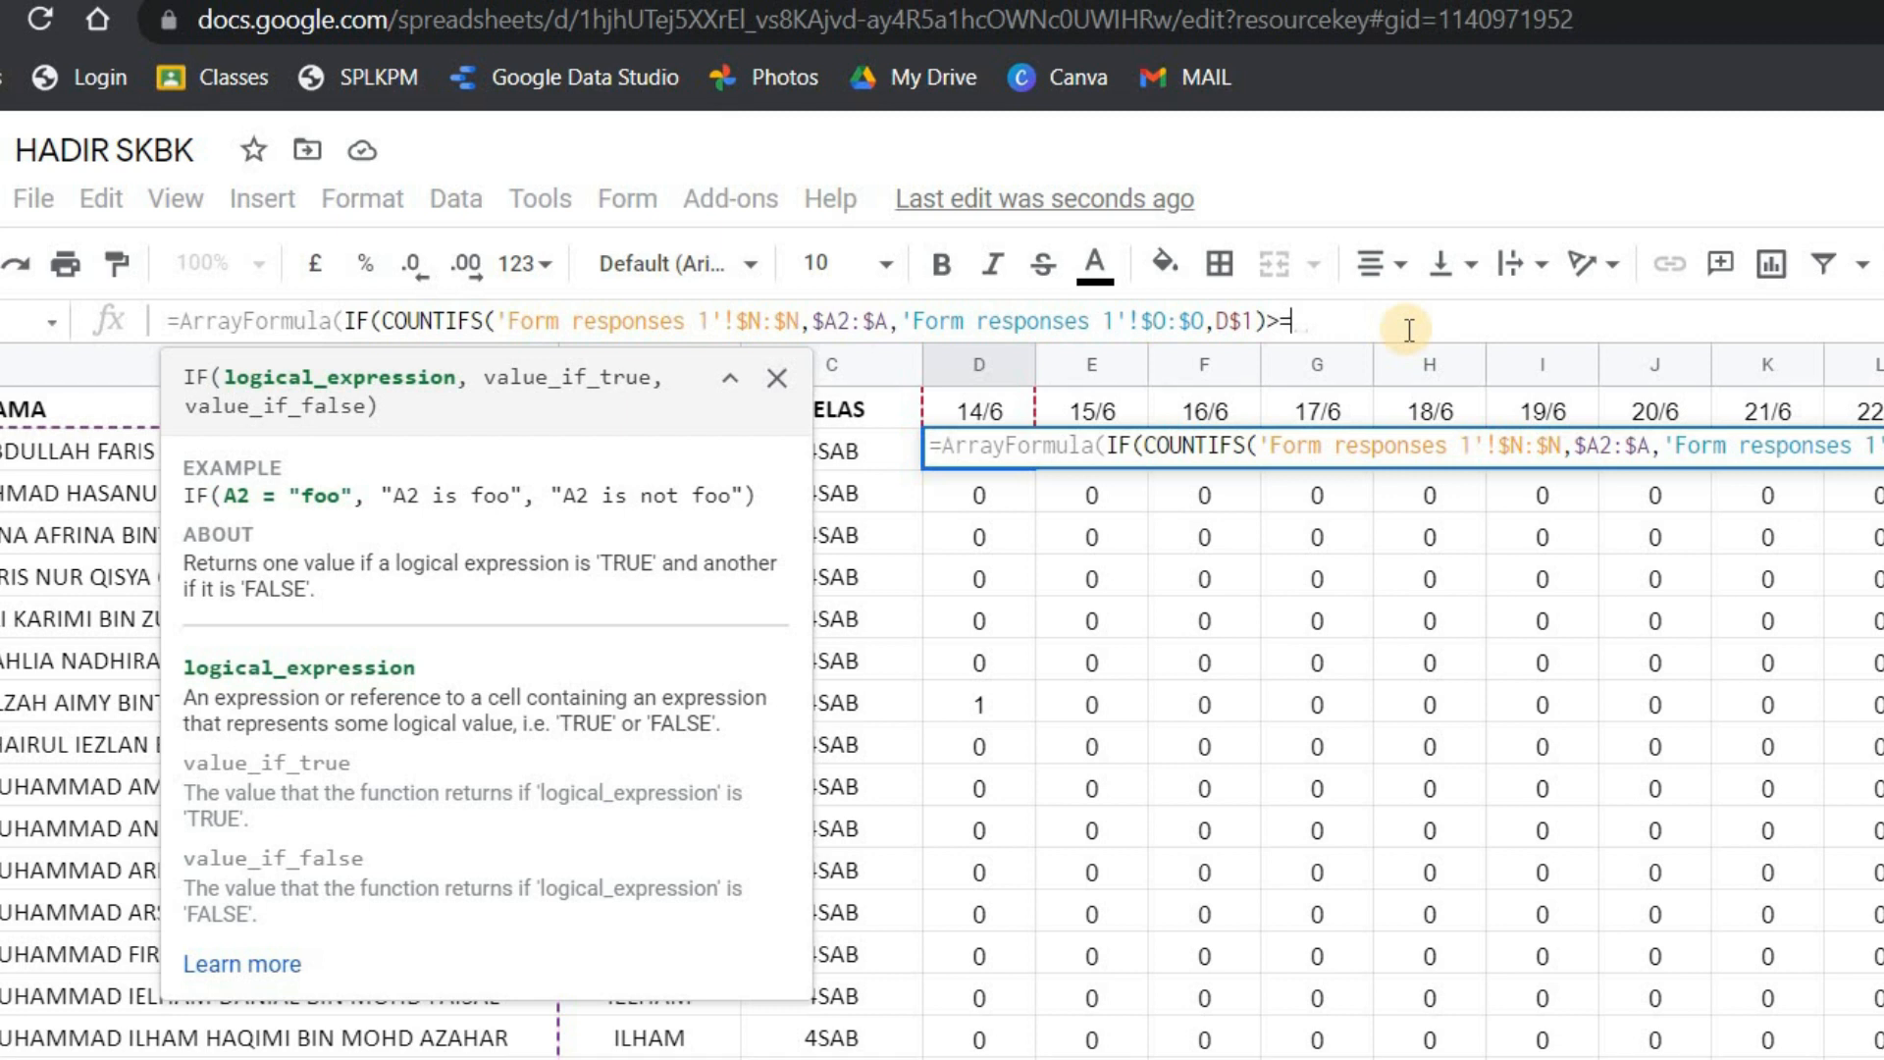
text(=1)
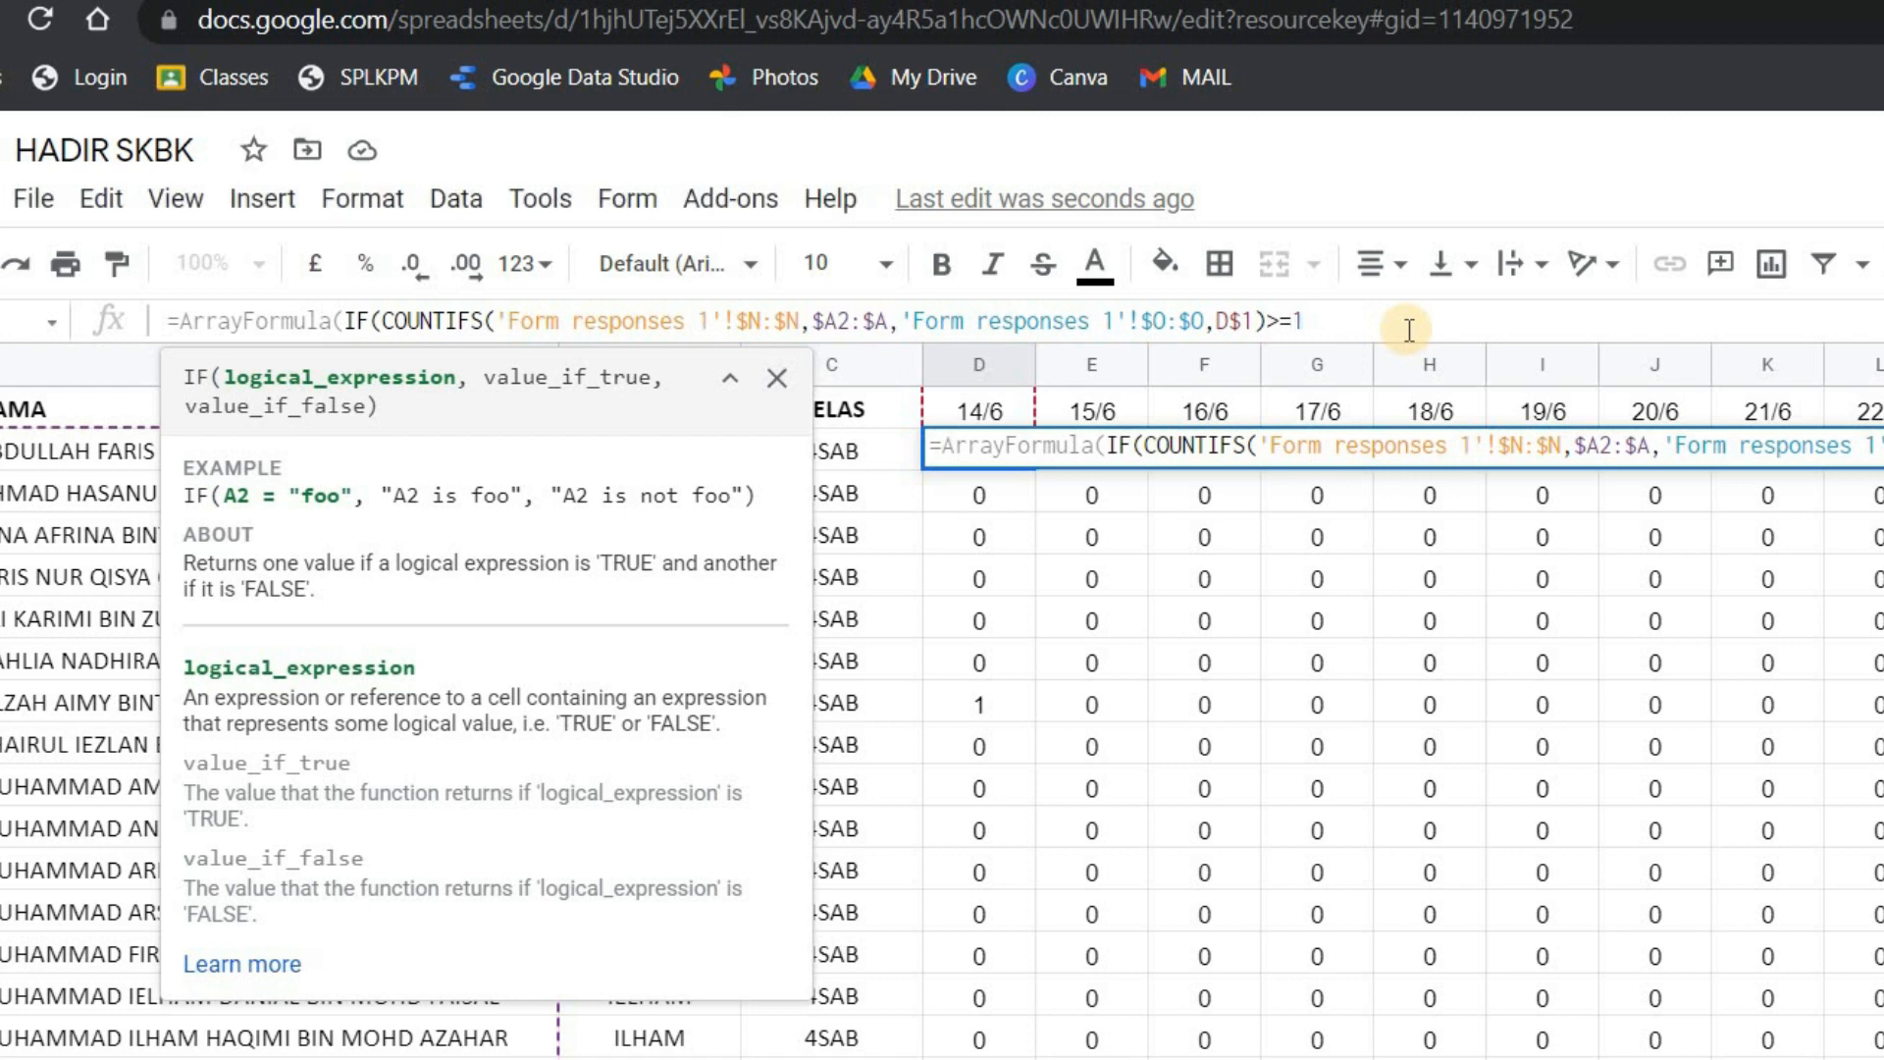
text(,)
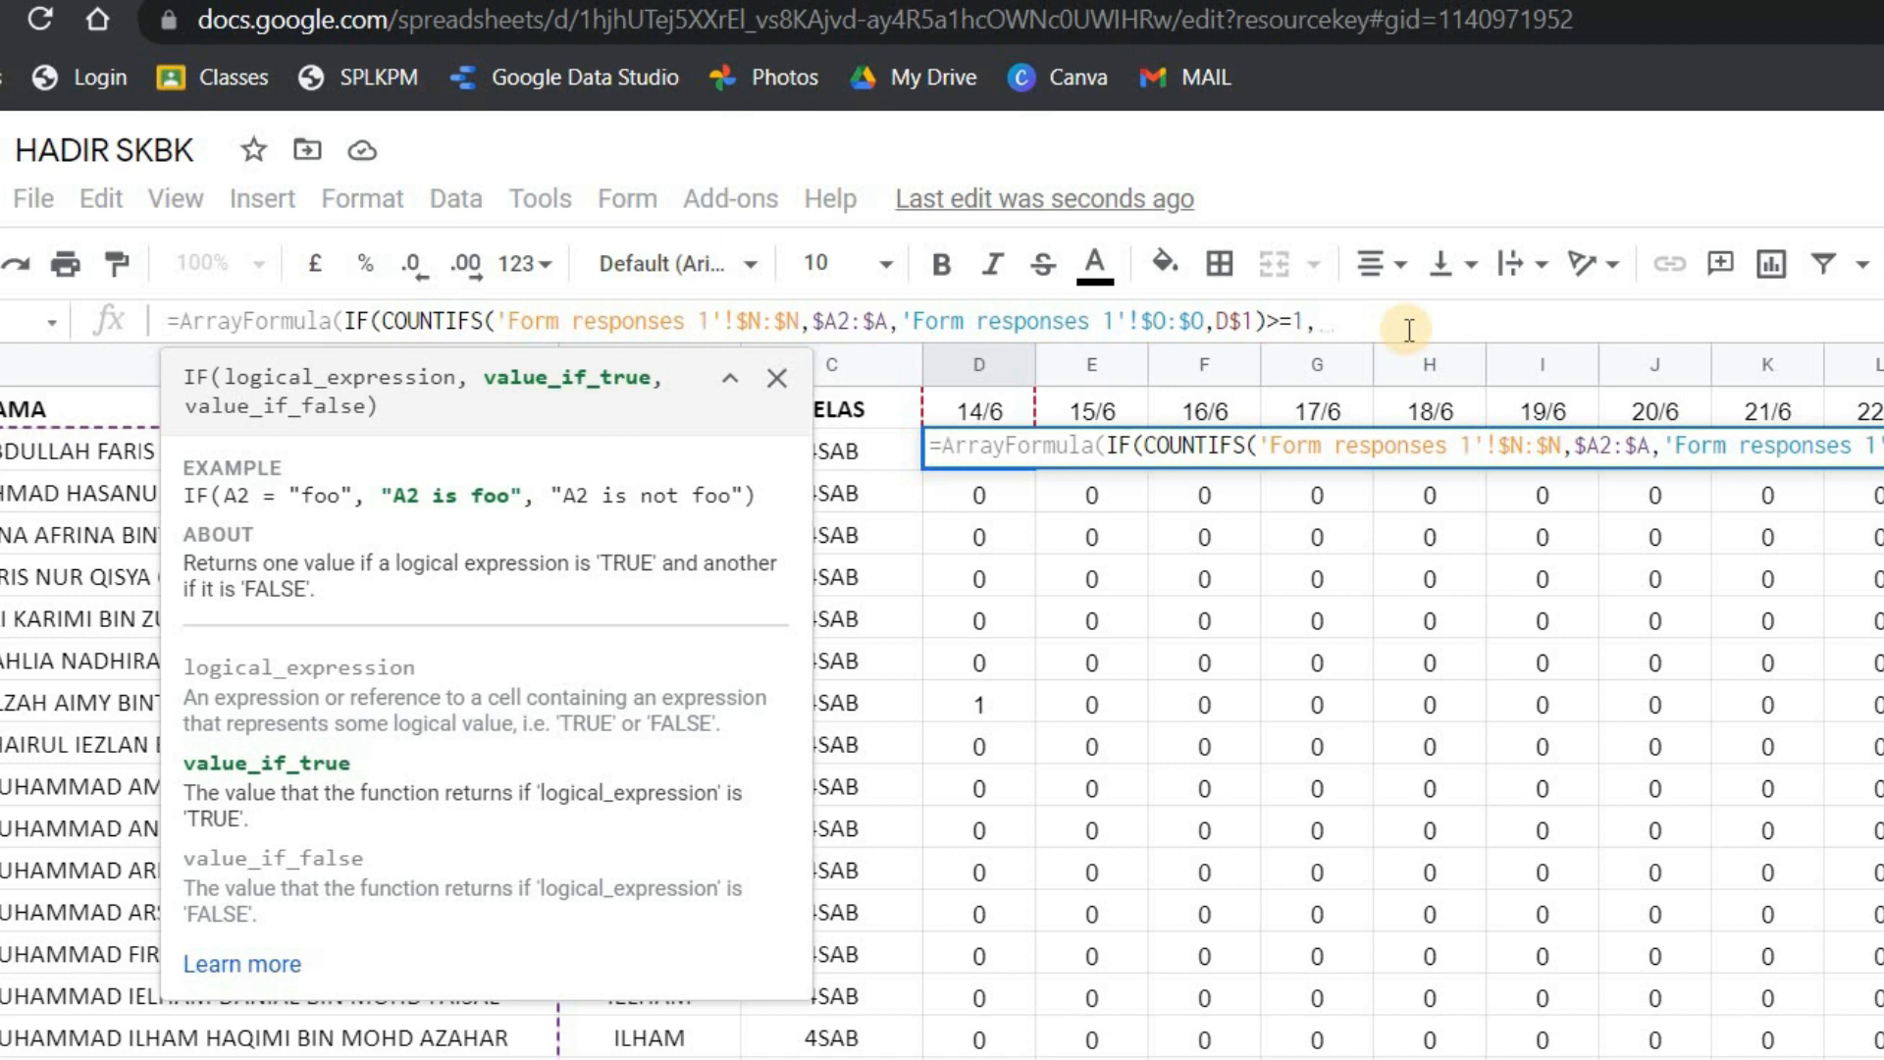
text(1)
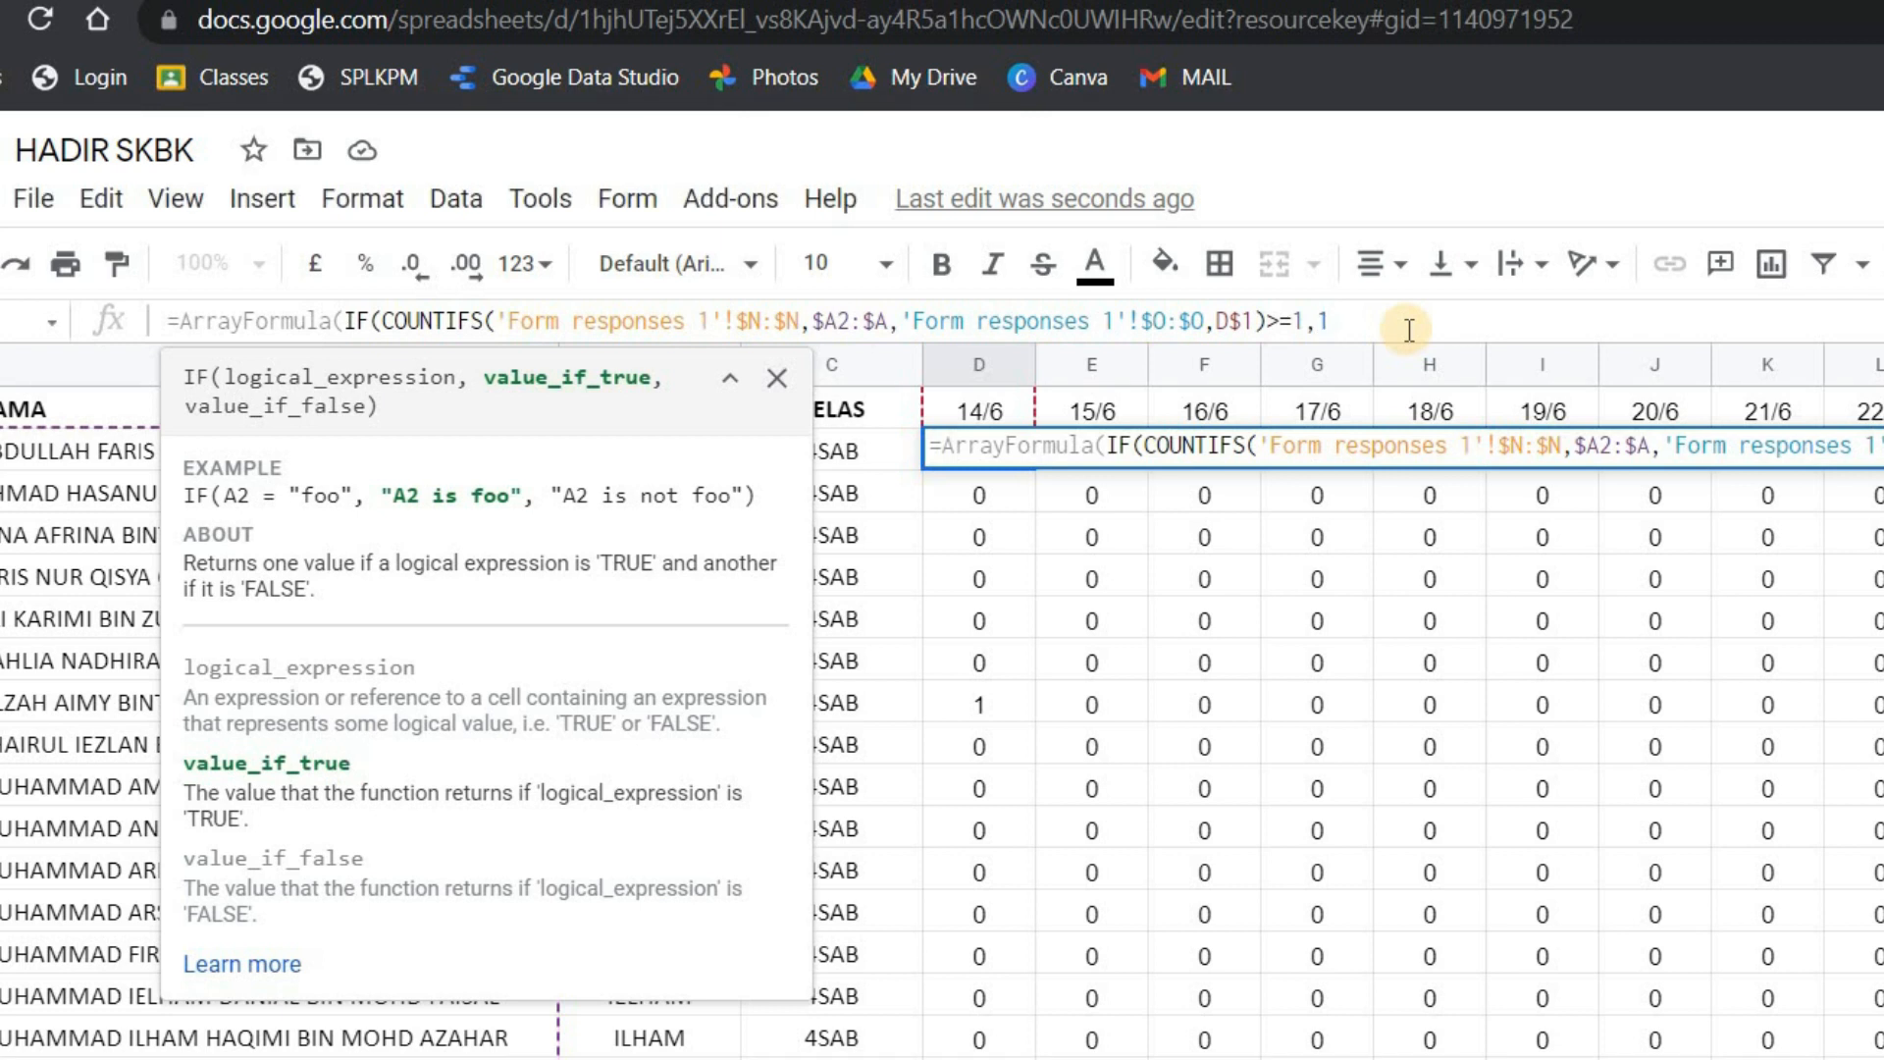
text(,)
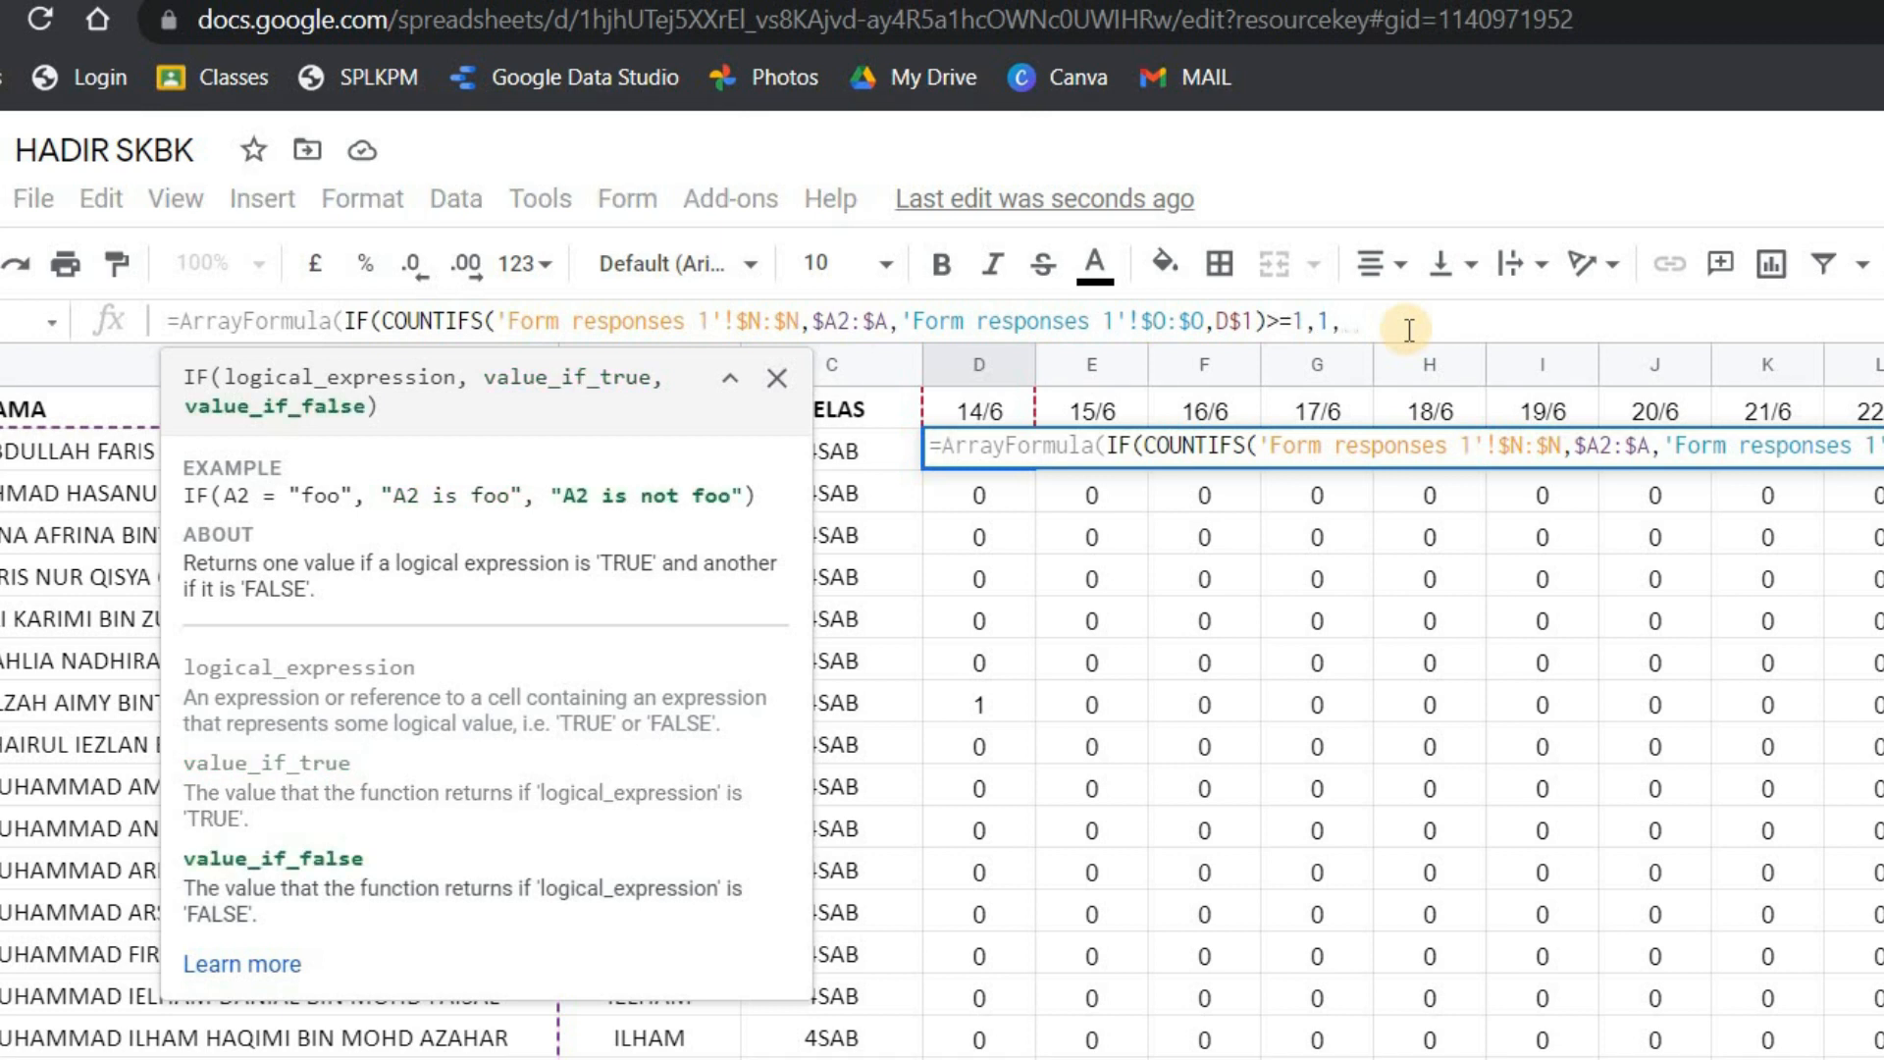
text(0)
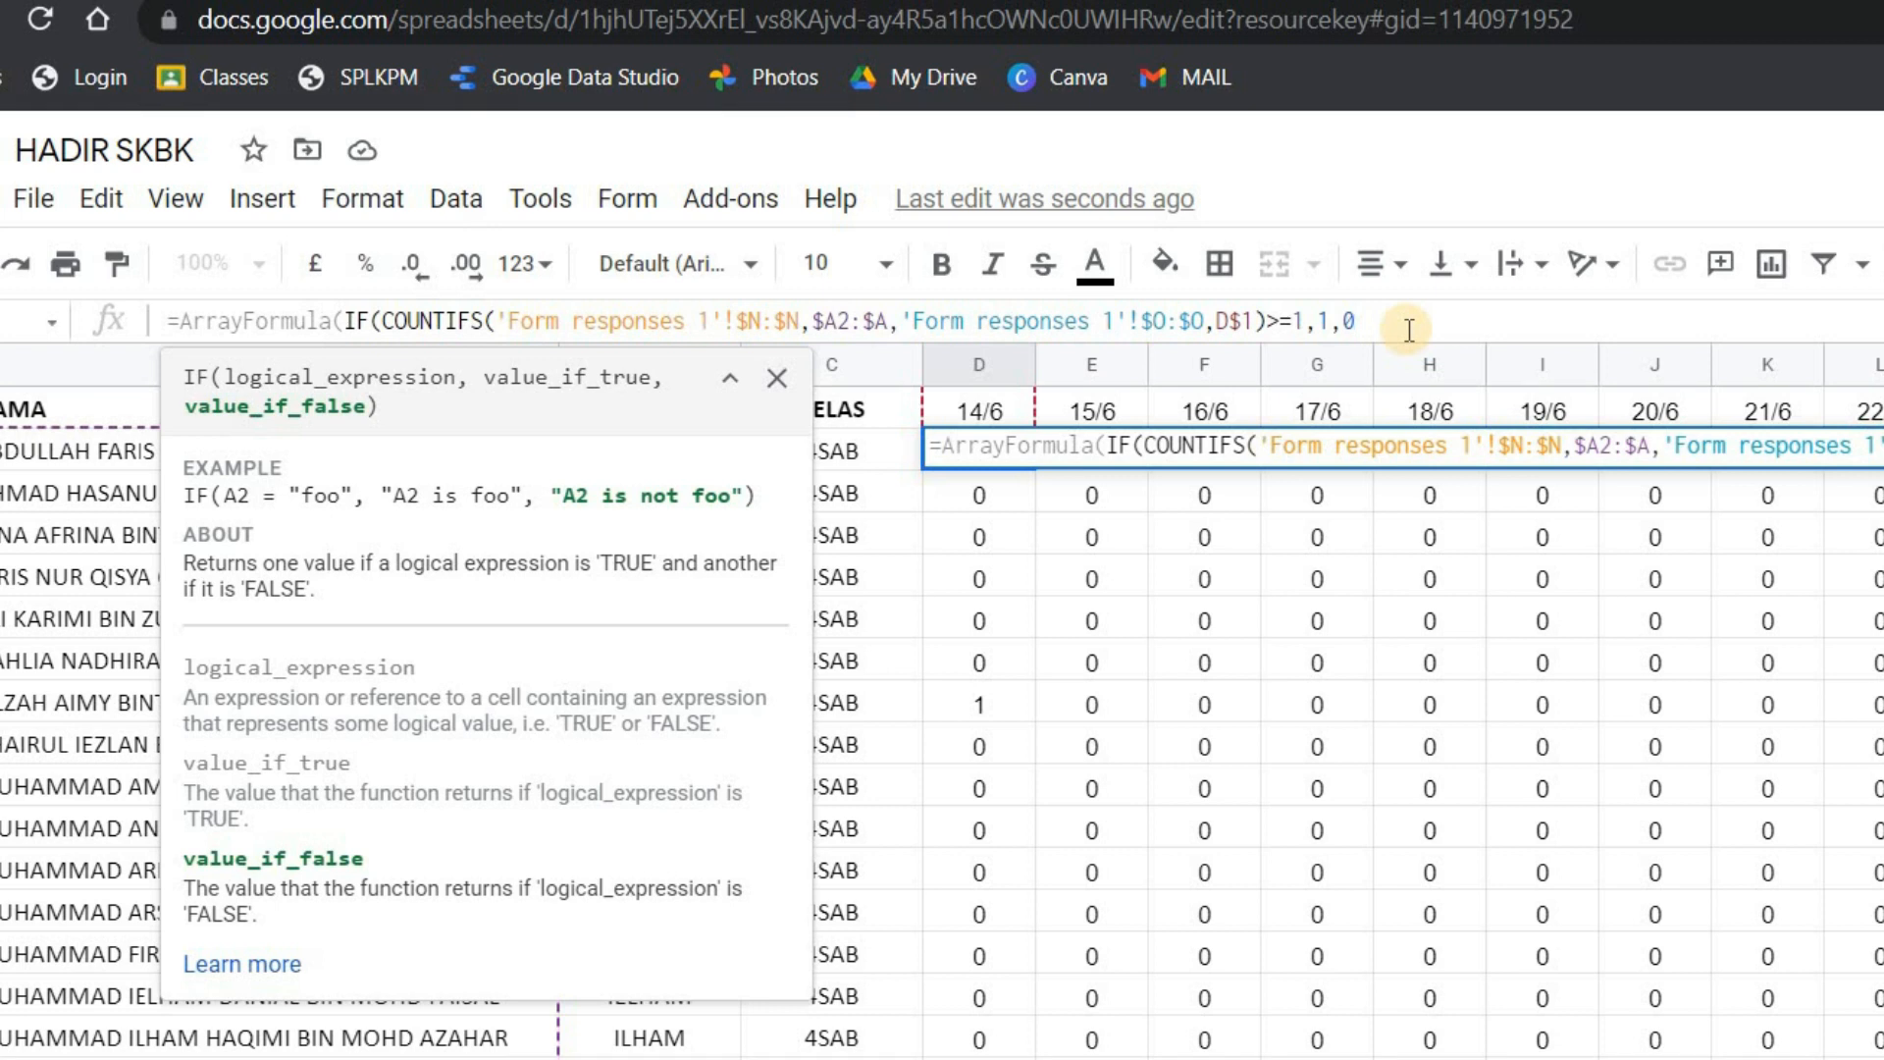
text())
key(Return)
key(Up)
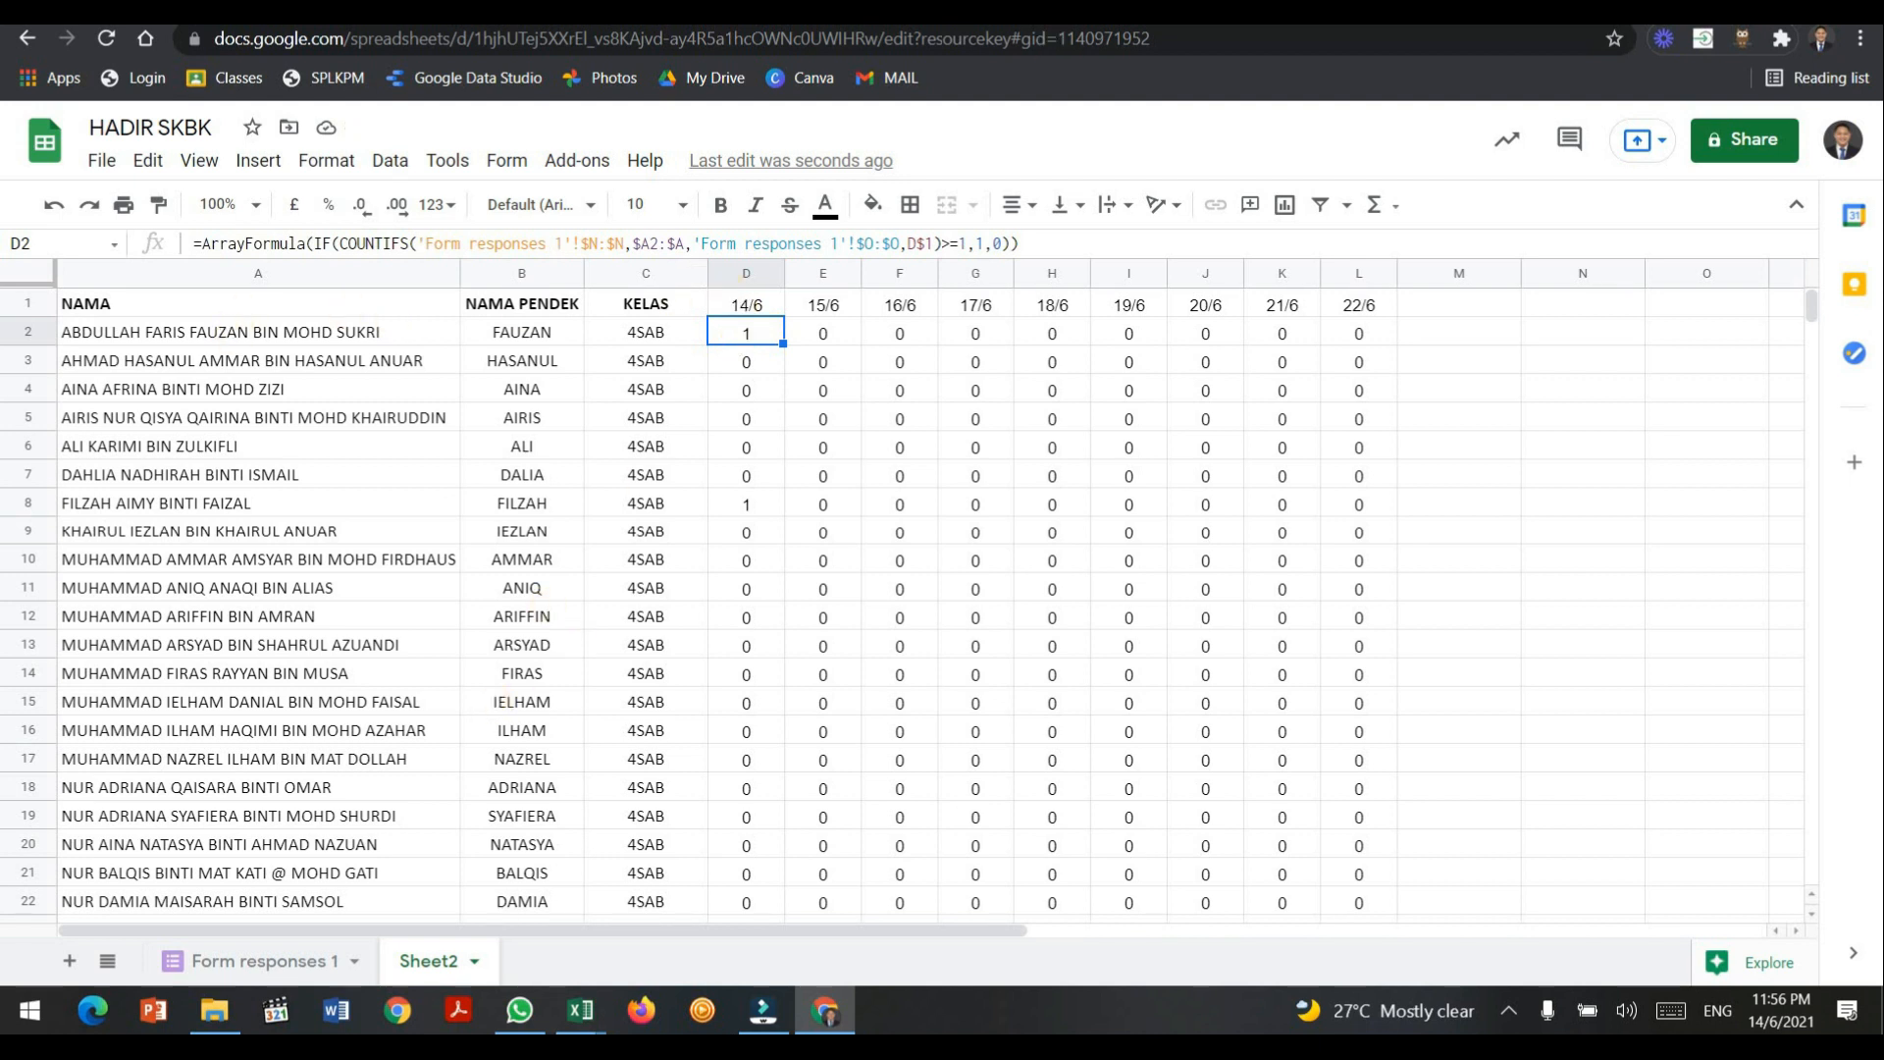
Switch to the REKOD KEHADIRAN PdPR form, start another response for class 4SAB, and choose the first student's name.
key(ctrl+shift+Tab)
key(ctrl+shift+Tab)
key(ctrl+Tab)
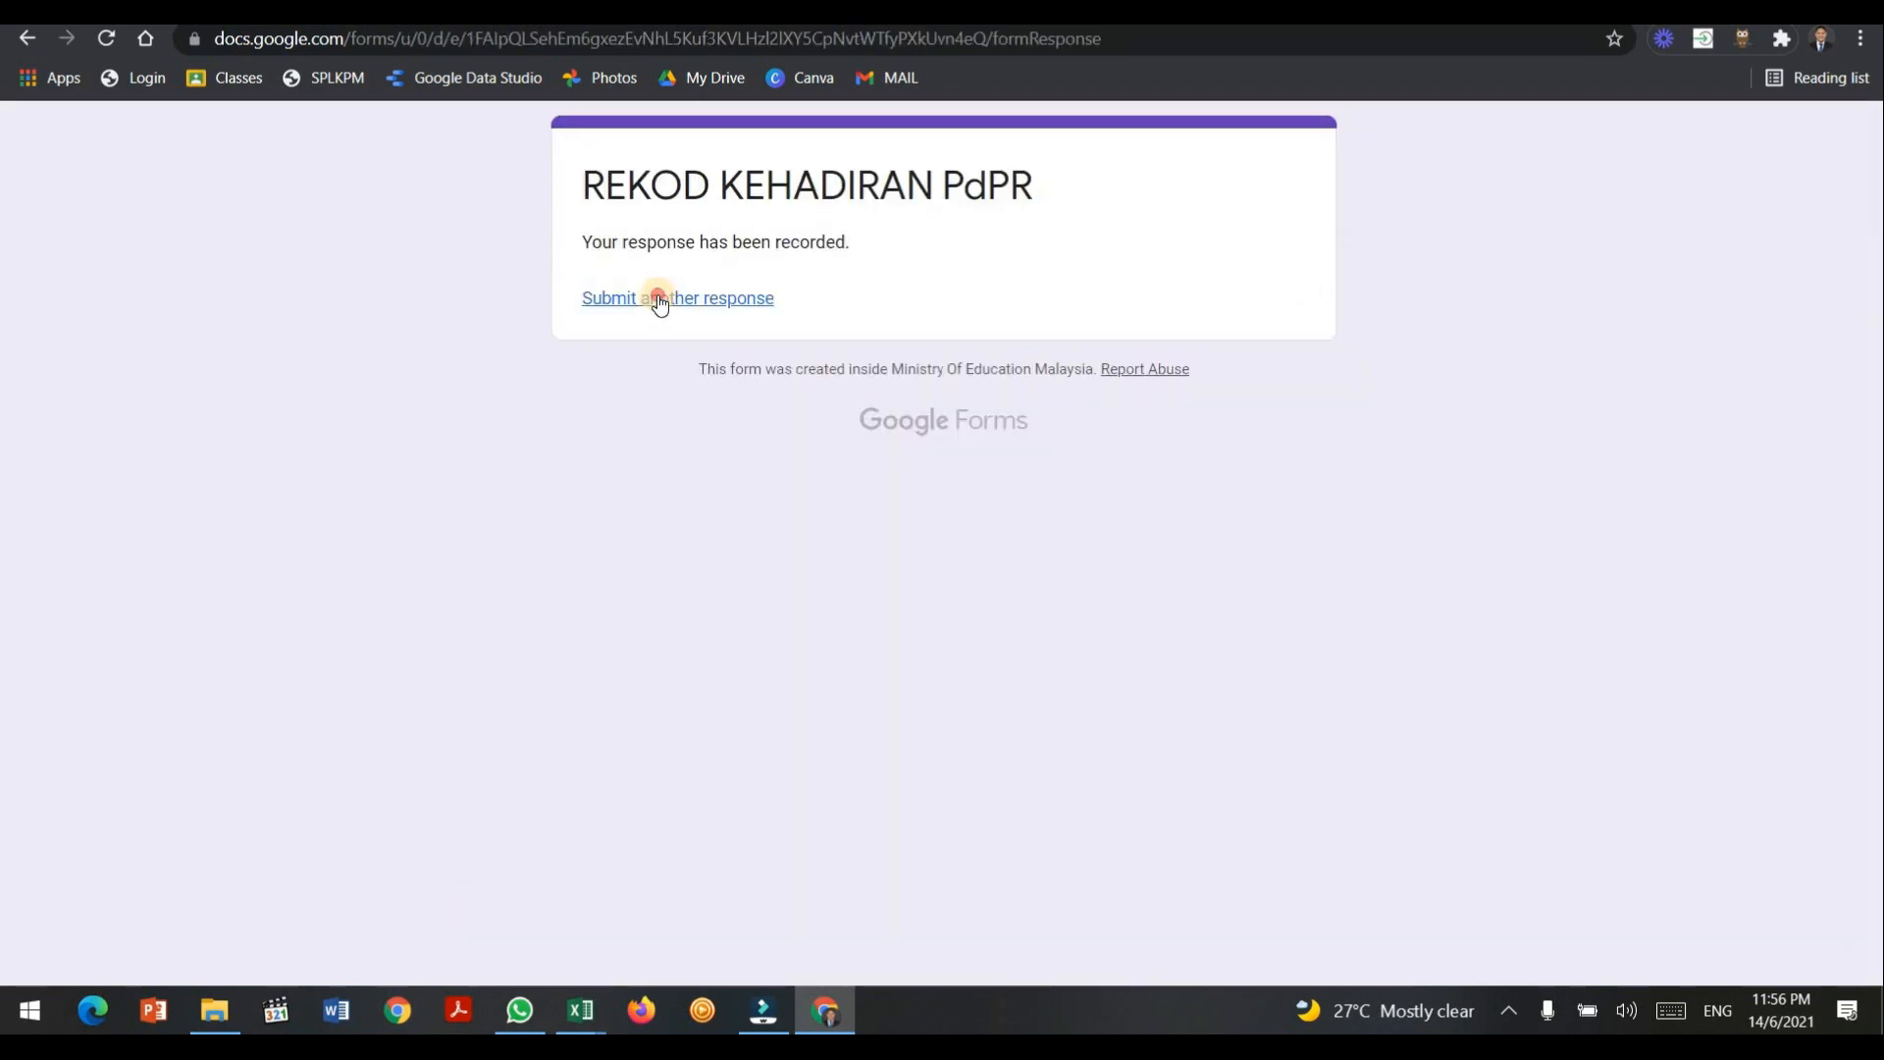
click(659, 300)
click(584, 489)
click(589, 826)
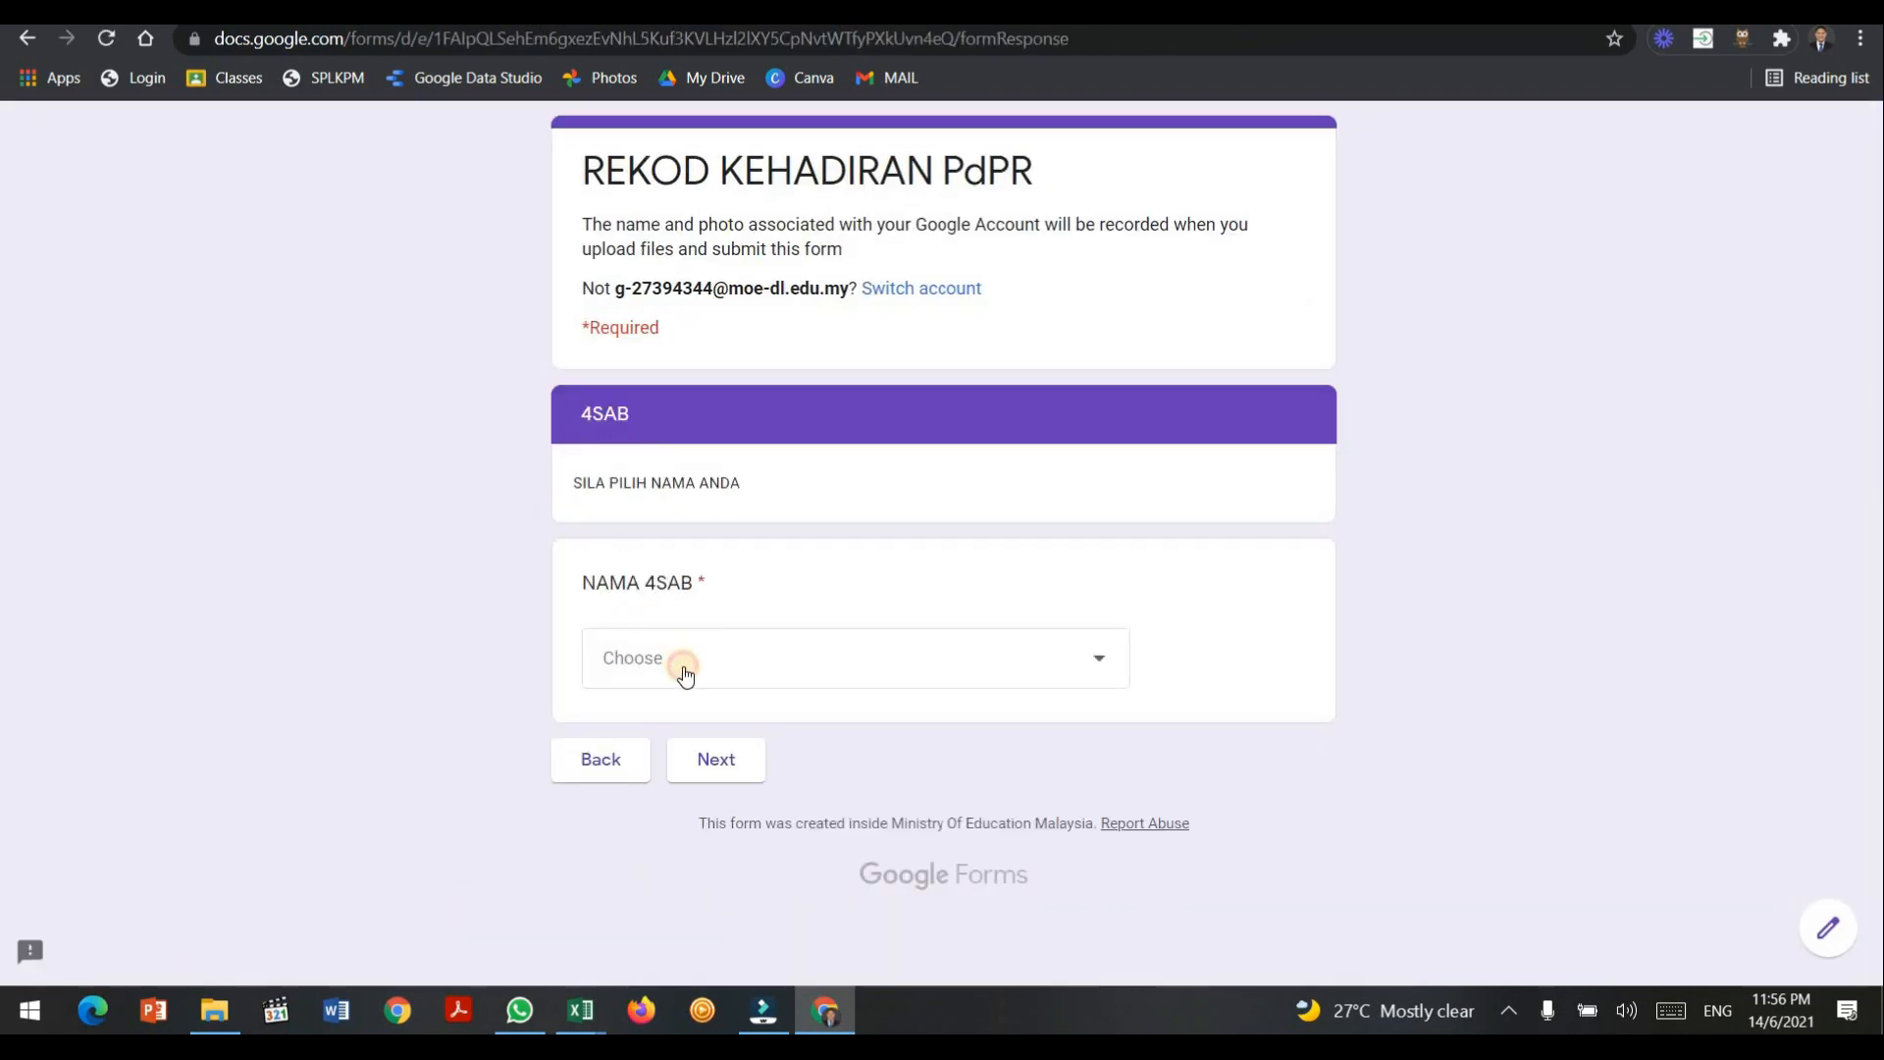
click(684, 668)
click(690, 775)
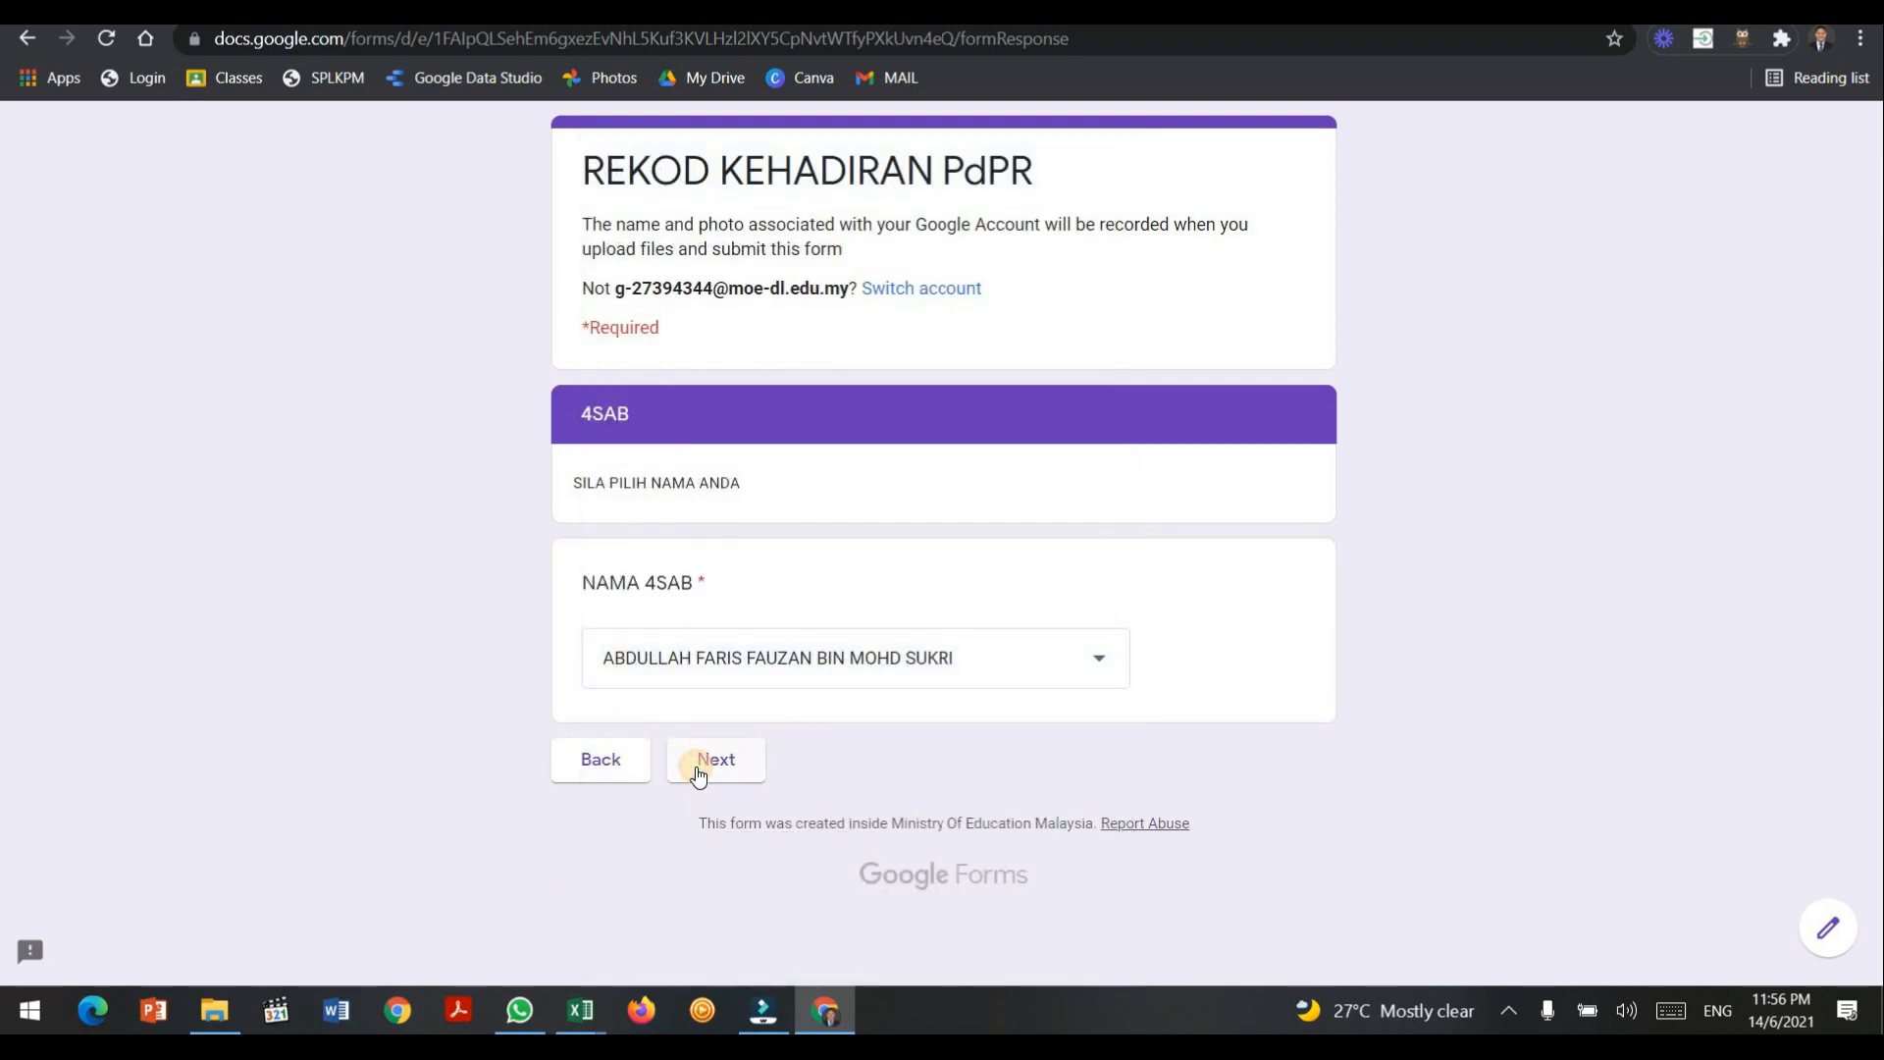
Choose BAHASA MELAYU as the subject, attach the 2021-06-14 image file from the device, and submit the response.
click(593, 547)
click(715, 785)
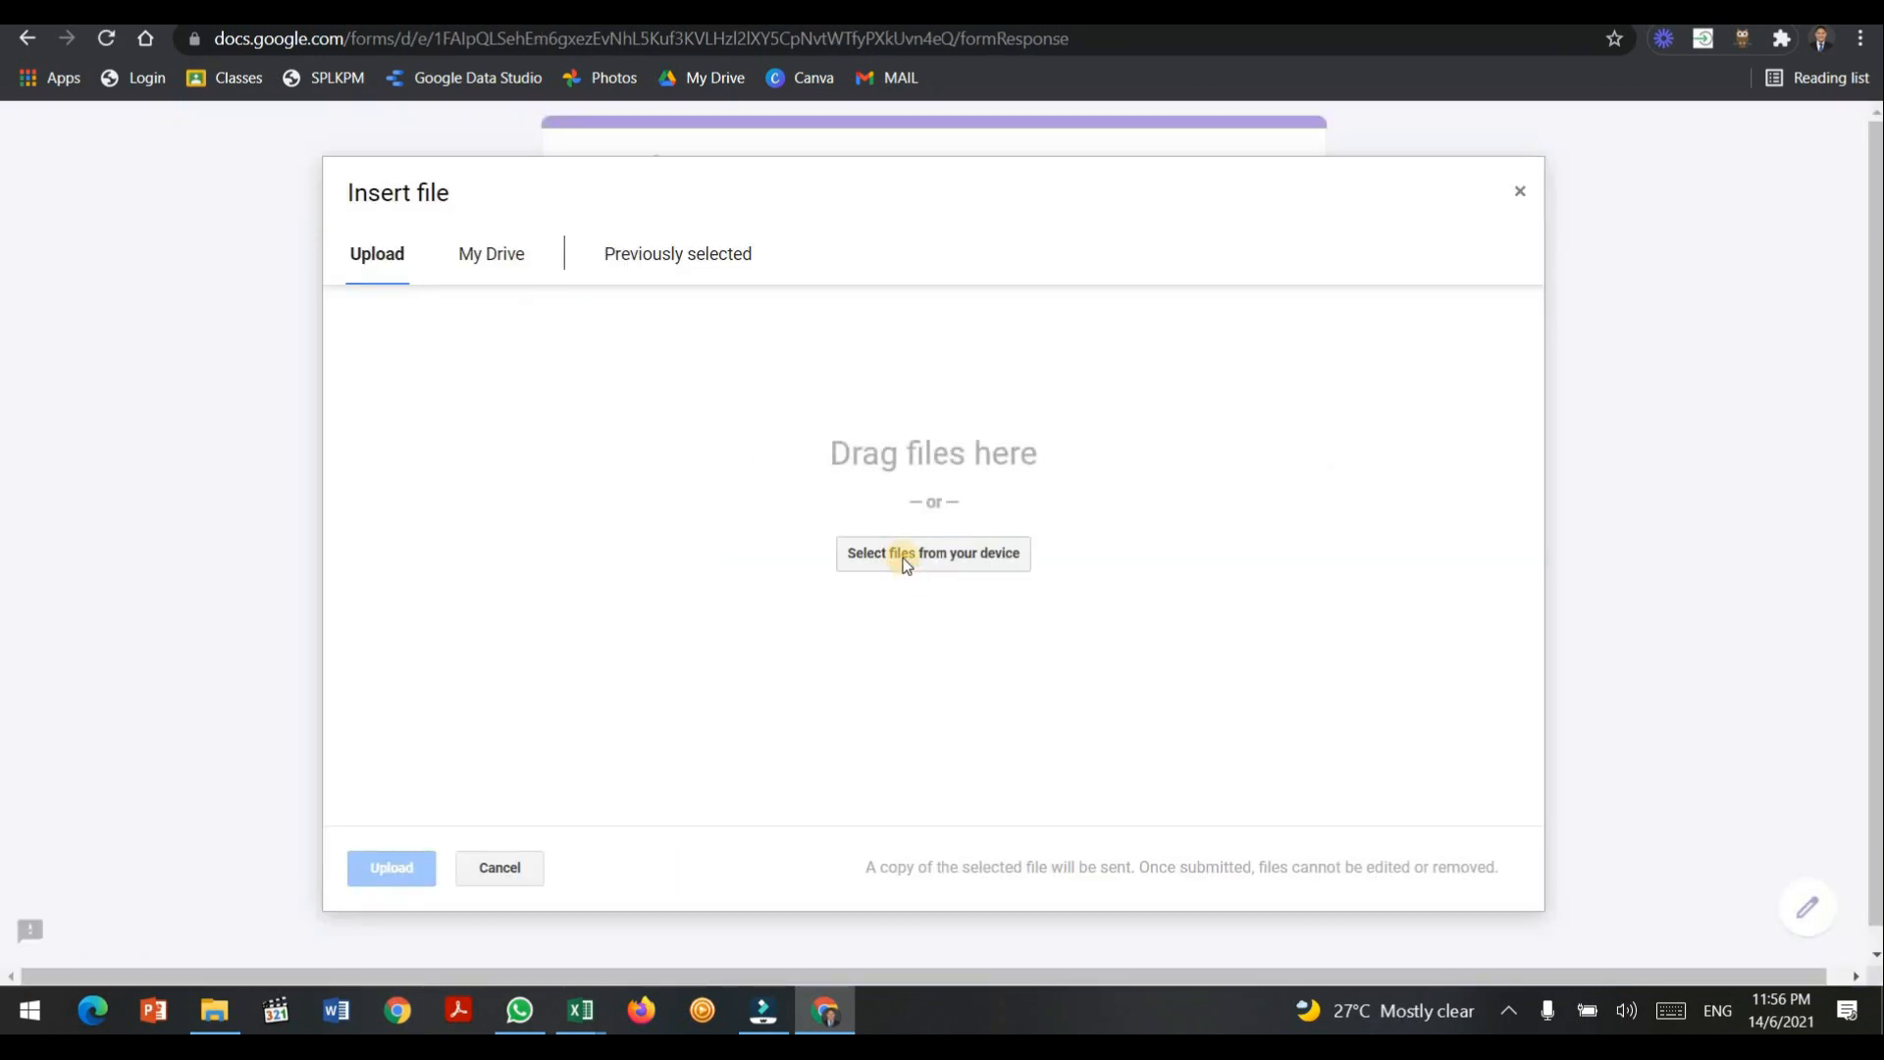
click(903, 555)
double_click(1077, 609)
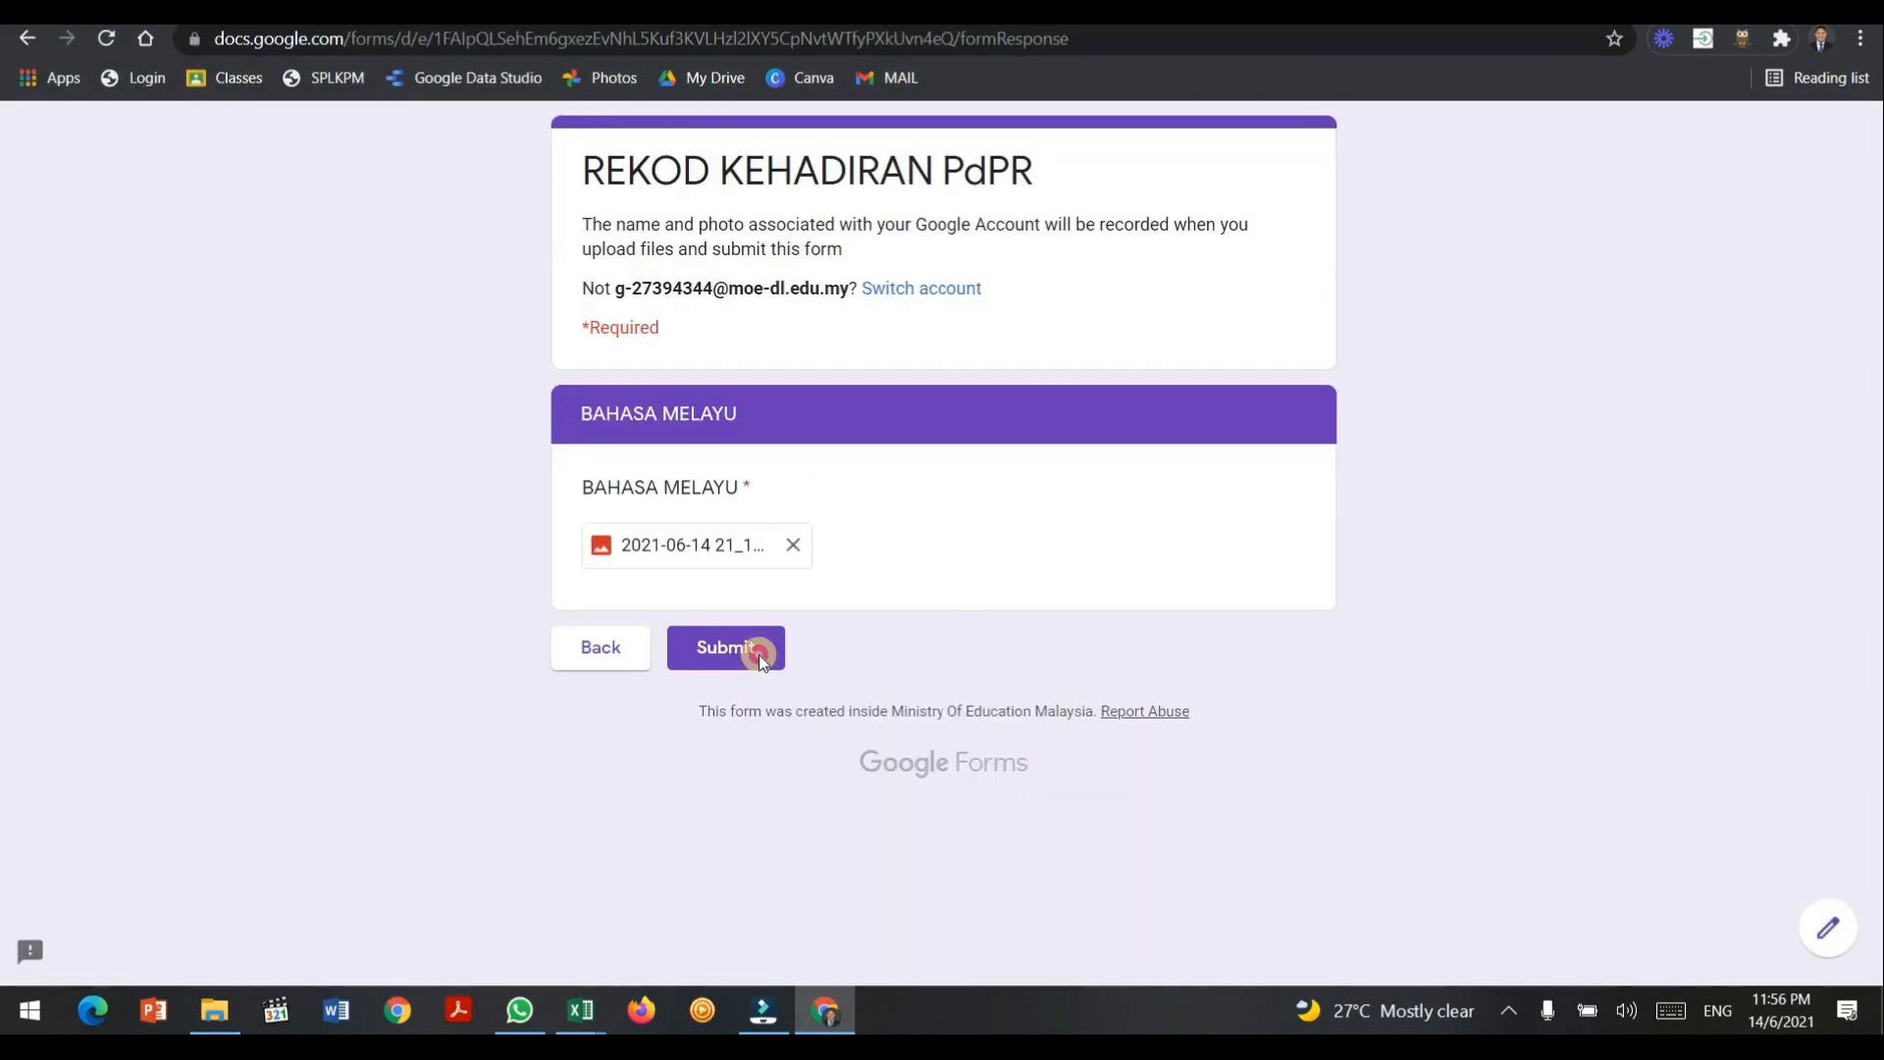
click(758, 655)
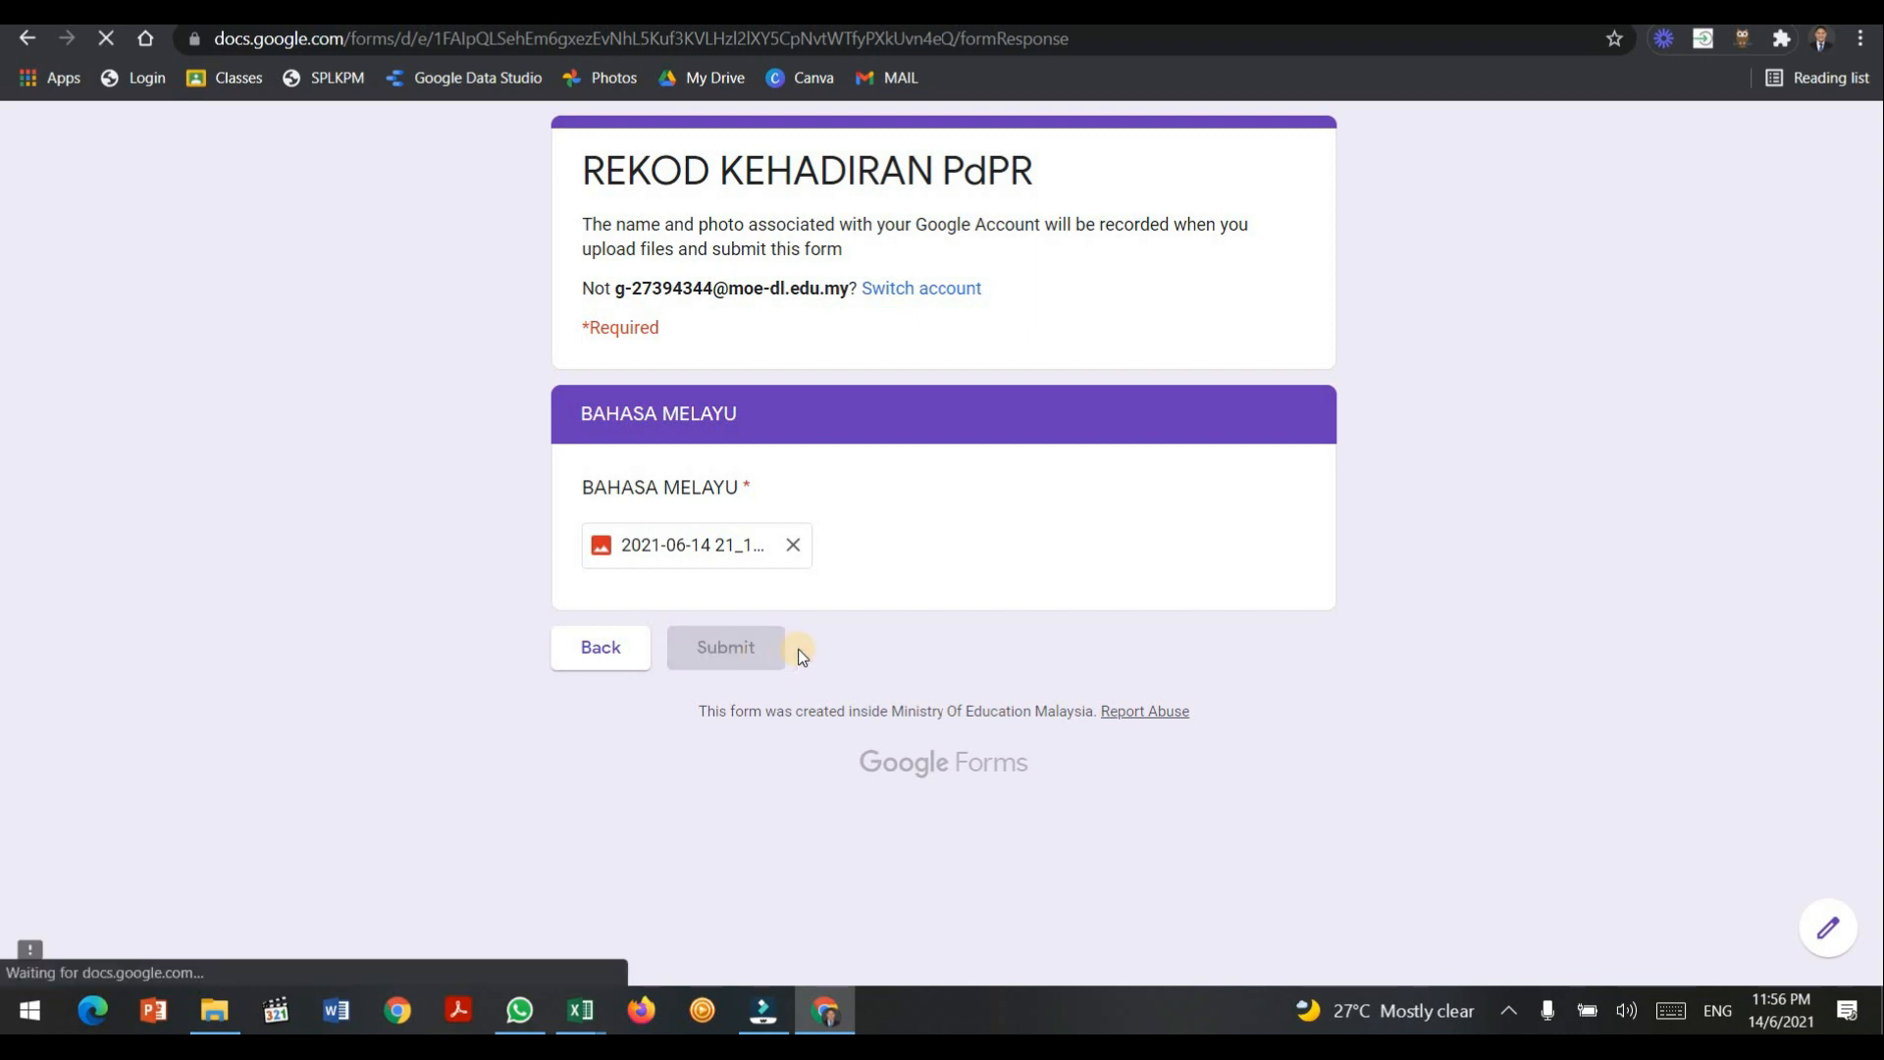
In the HADIR SKBK spreadsheet, compare the names and dates in rows 7 and 8 of Form responses 1, and return to Sheet2.
click(716, 12)
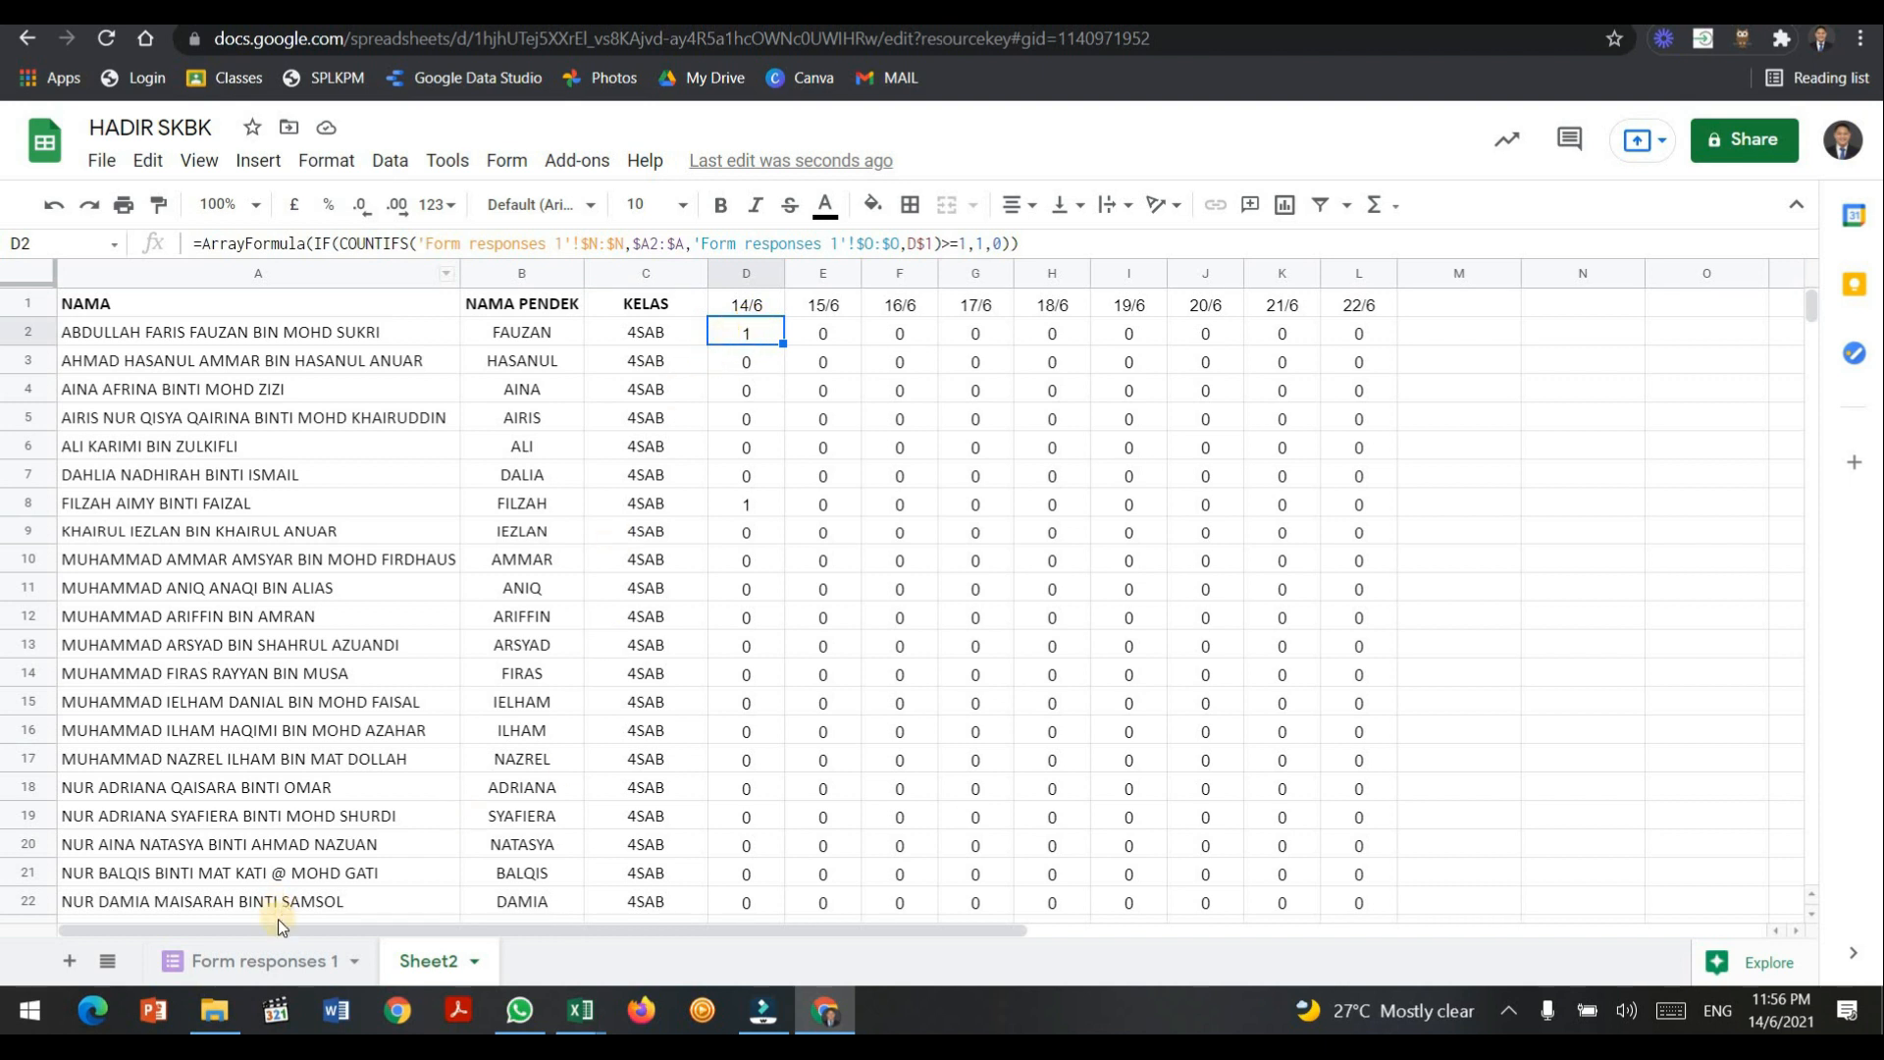
click(265, 960)
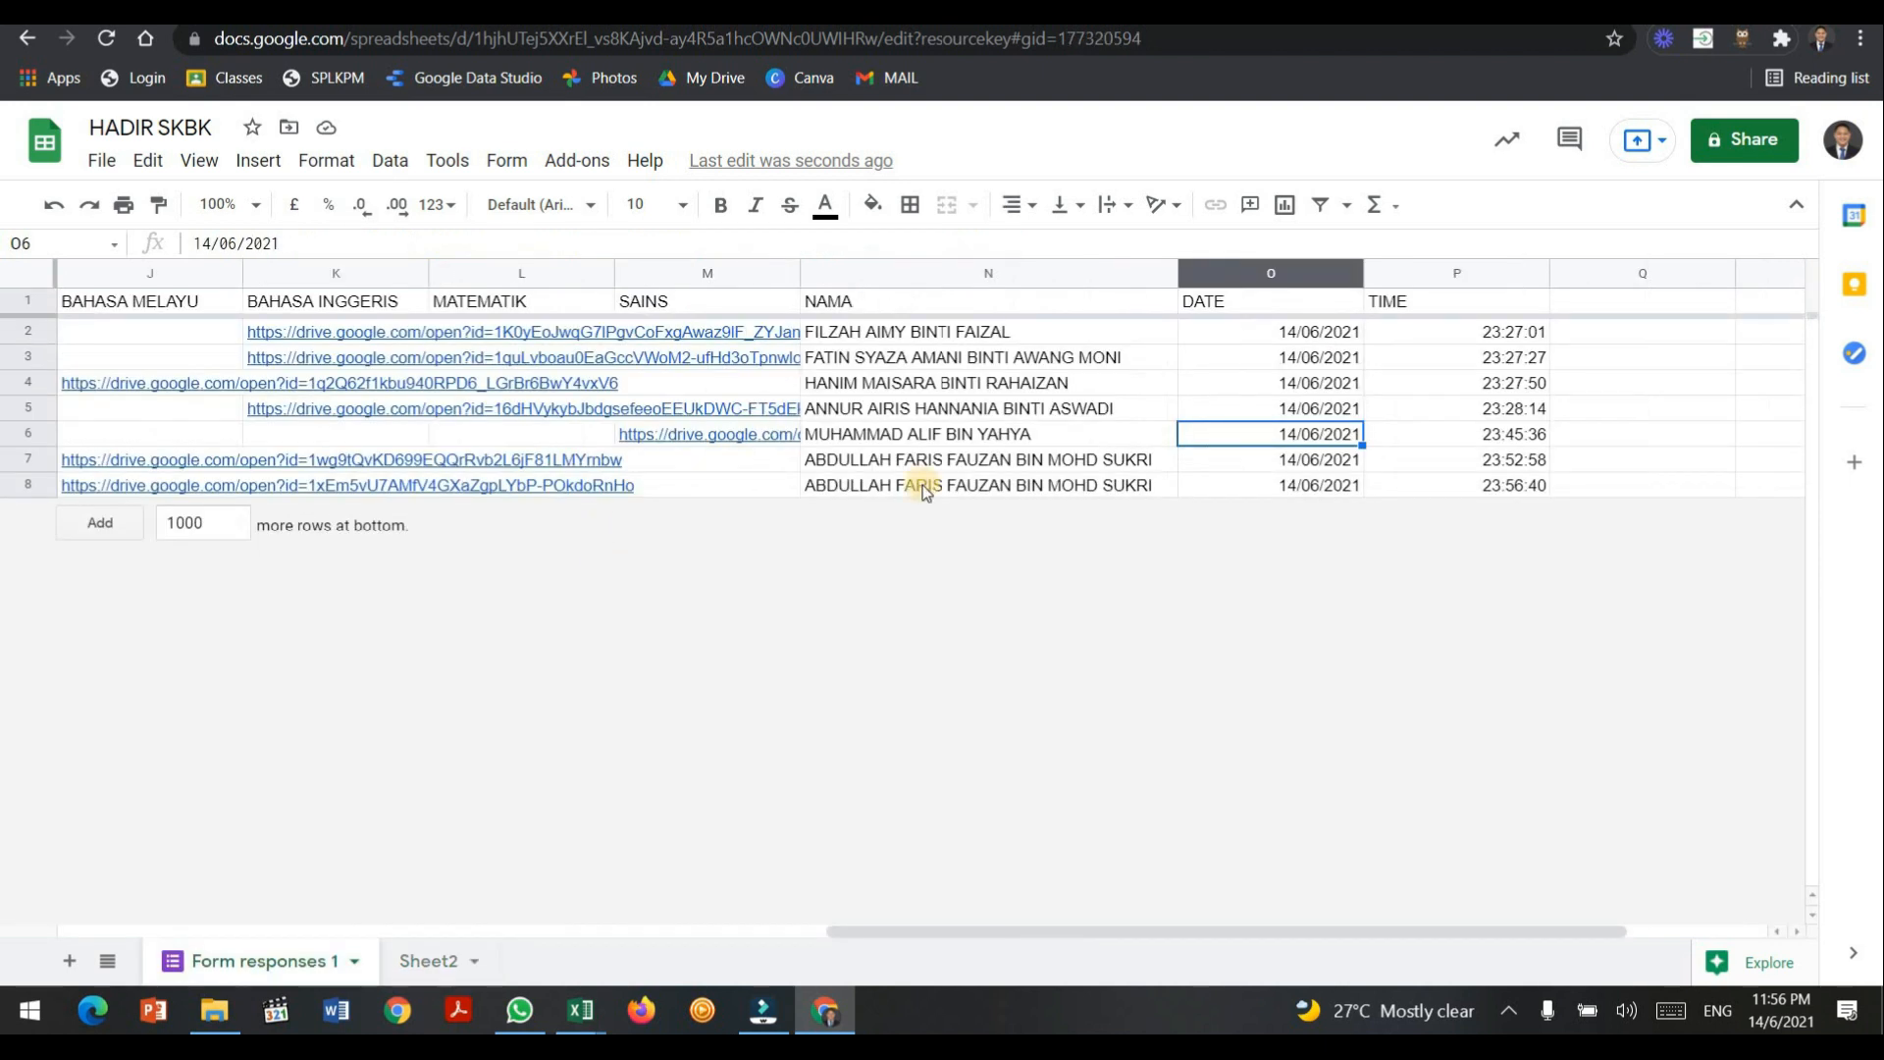
drag(930, 489, 928, 461)
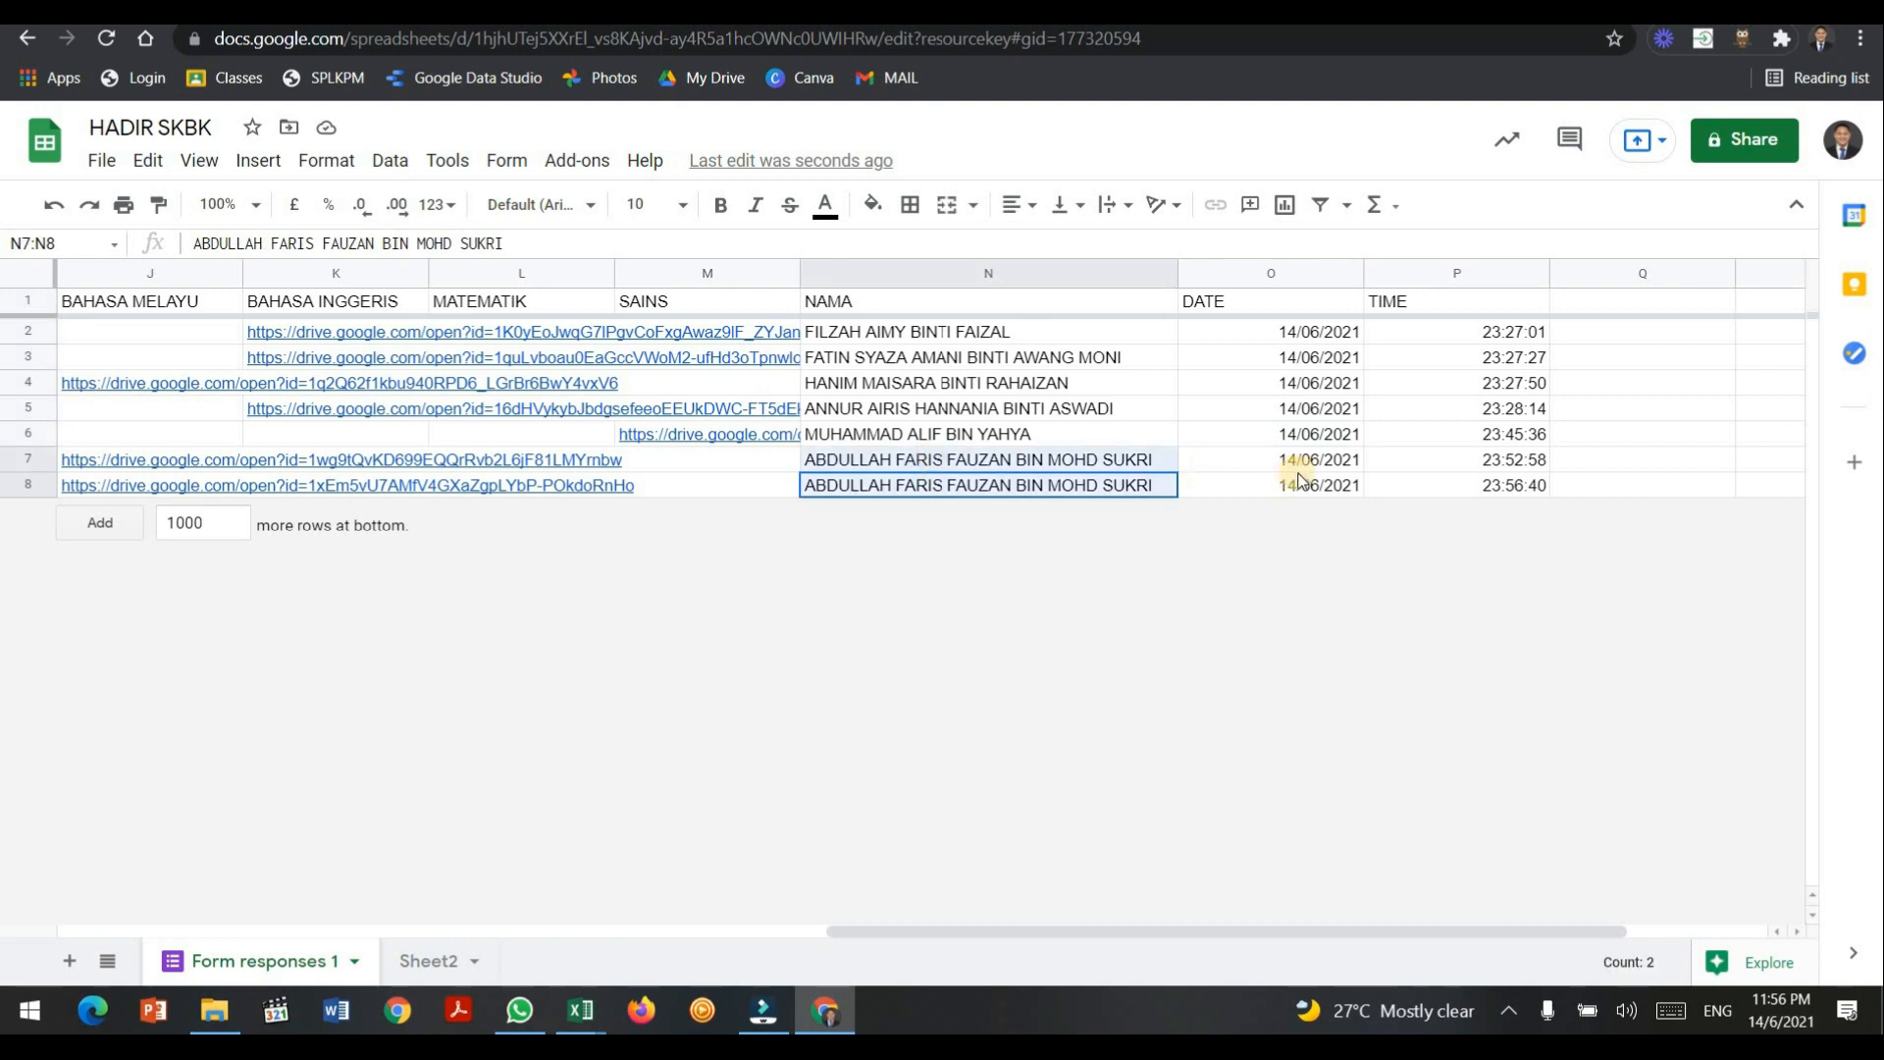
drag(1302, 469, 1306, 491)
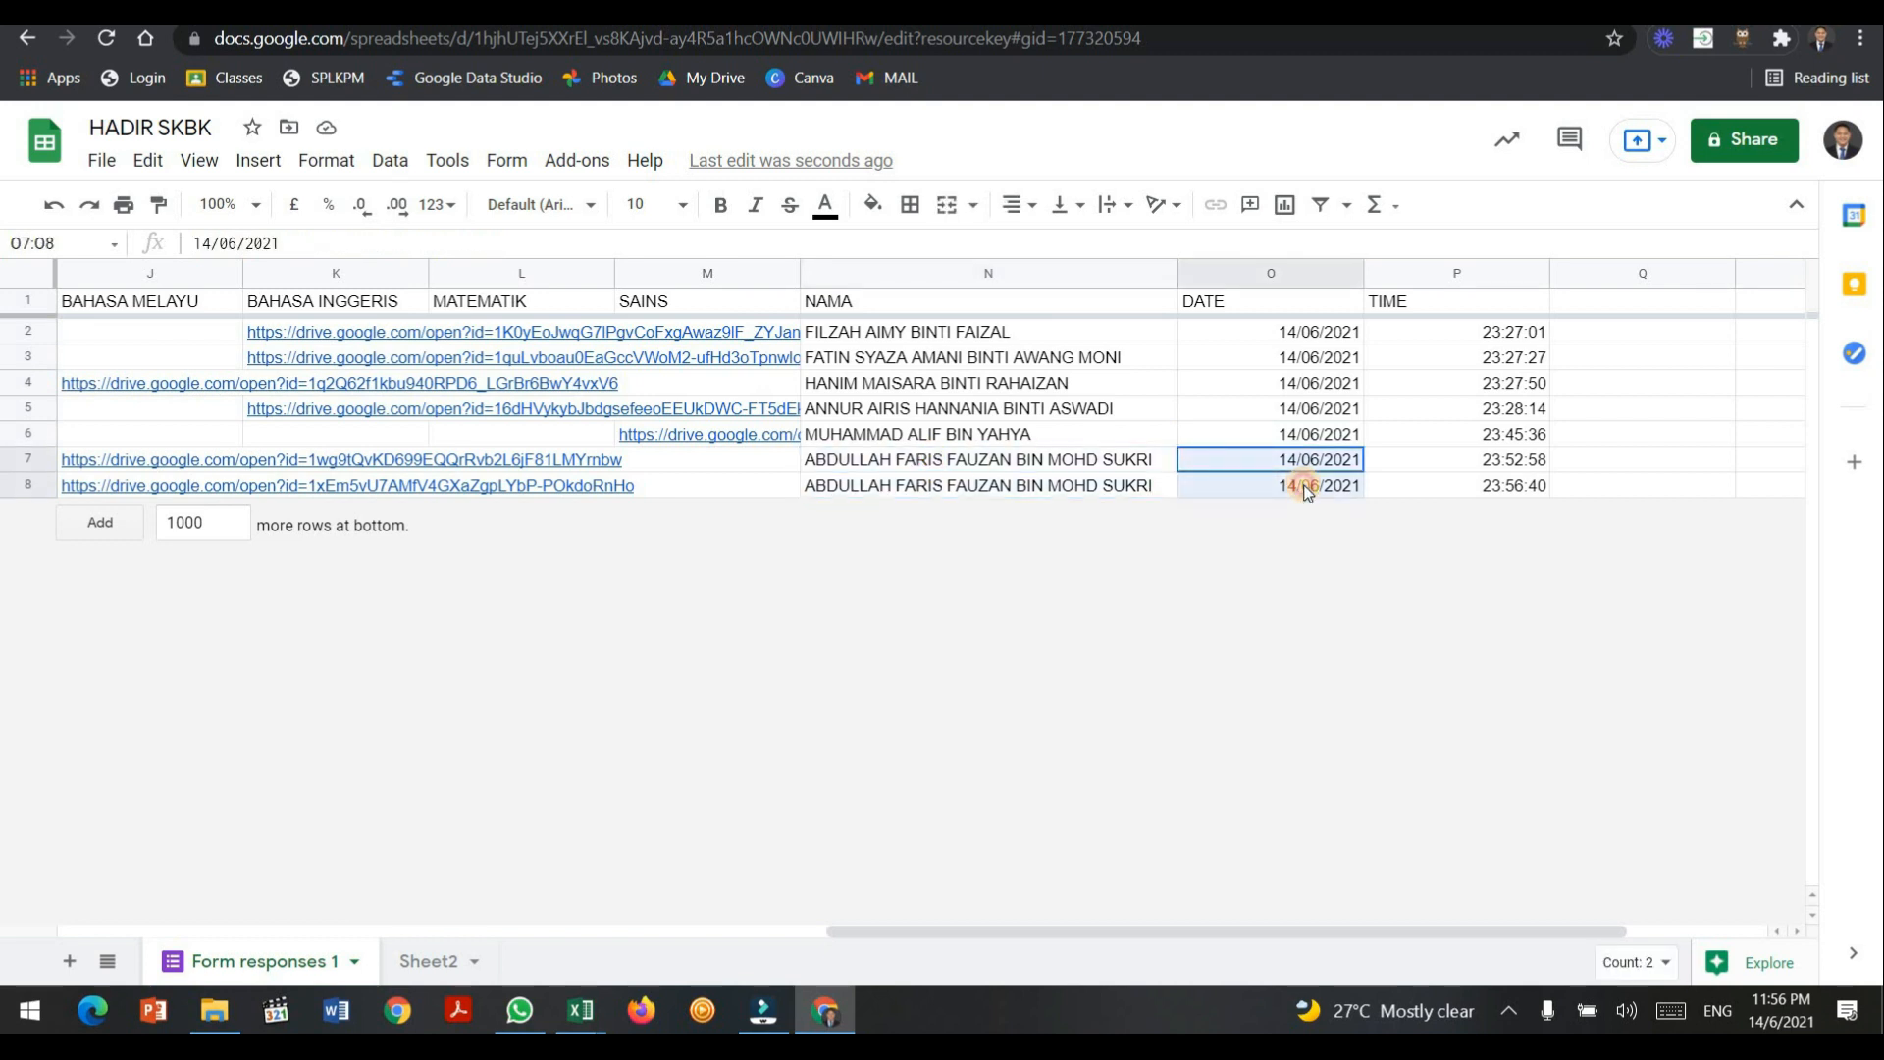
click(425, 961)
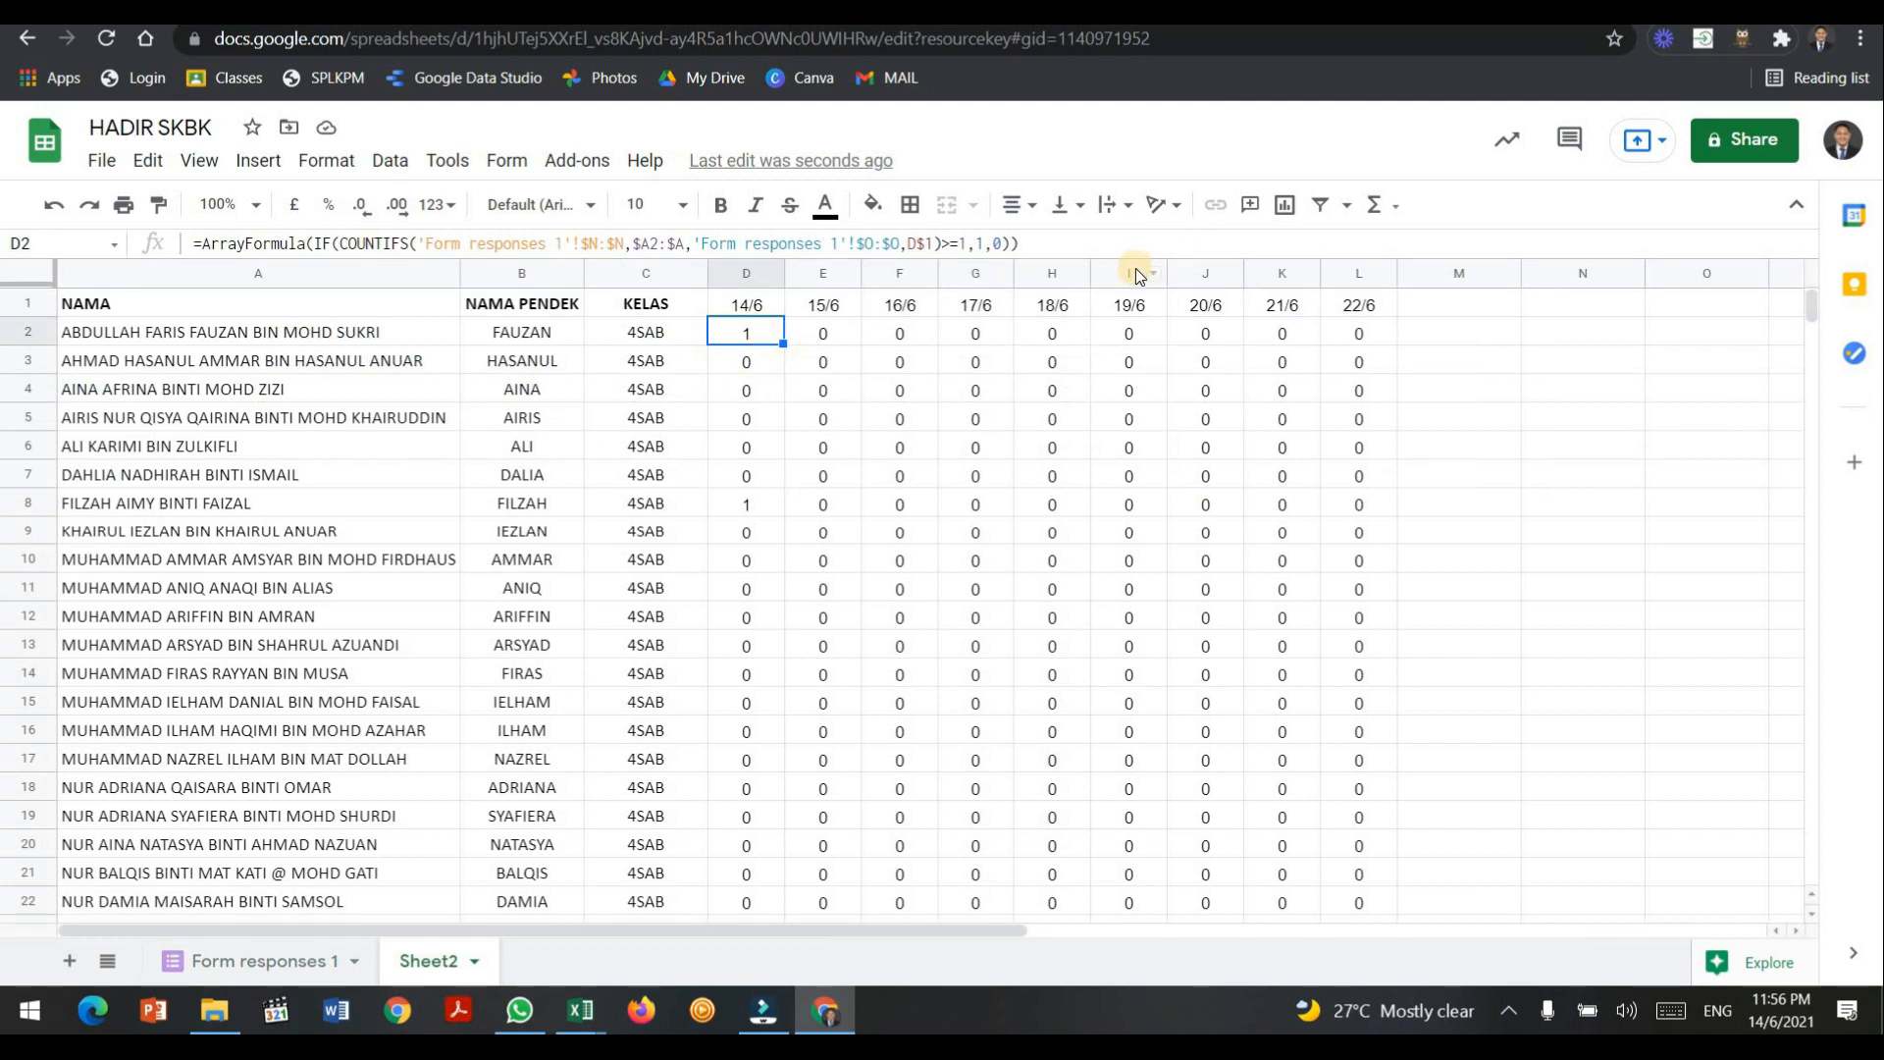
Fill D2's formula across to L2, widen the NAMA column A, and glance back at Form responses 1.
drag(782, 340, 1359, 342)
click(1482, 410)
scroll(997, 431, down, 2)
scroll(1001, 433, up, 2)
drag(460, 273, 522, 272)
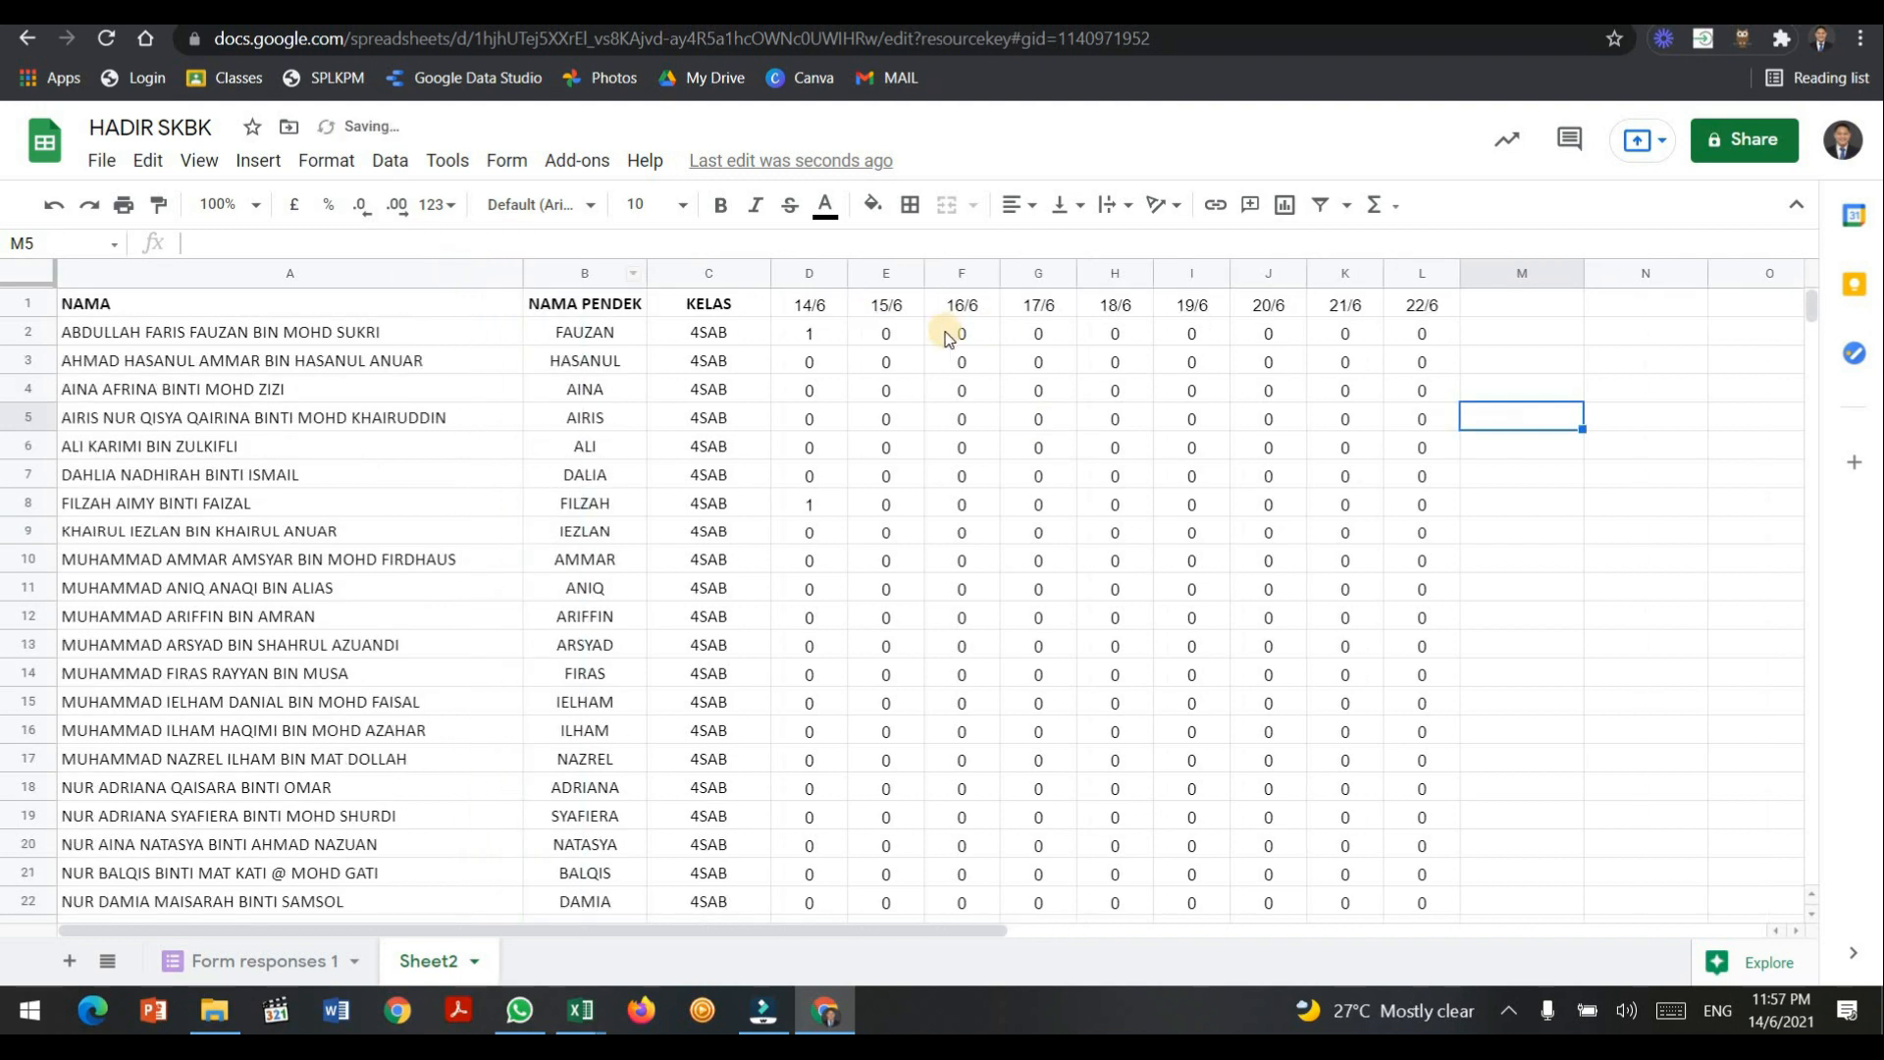
click(261, 960)
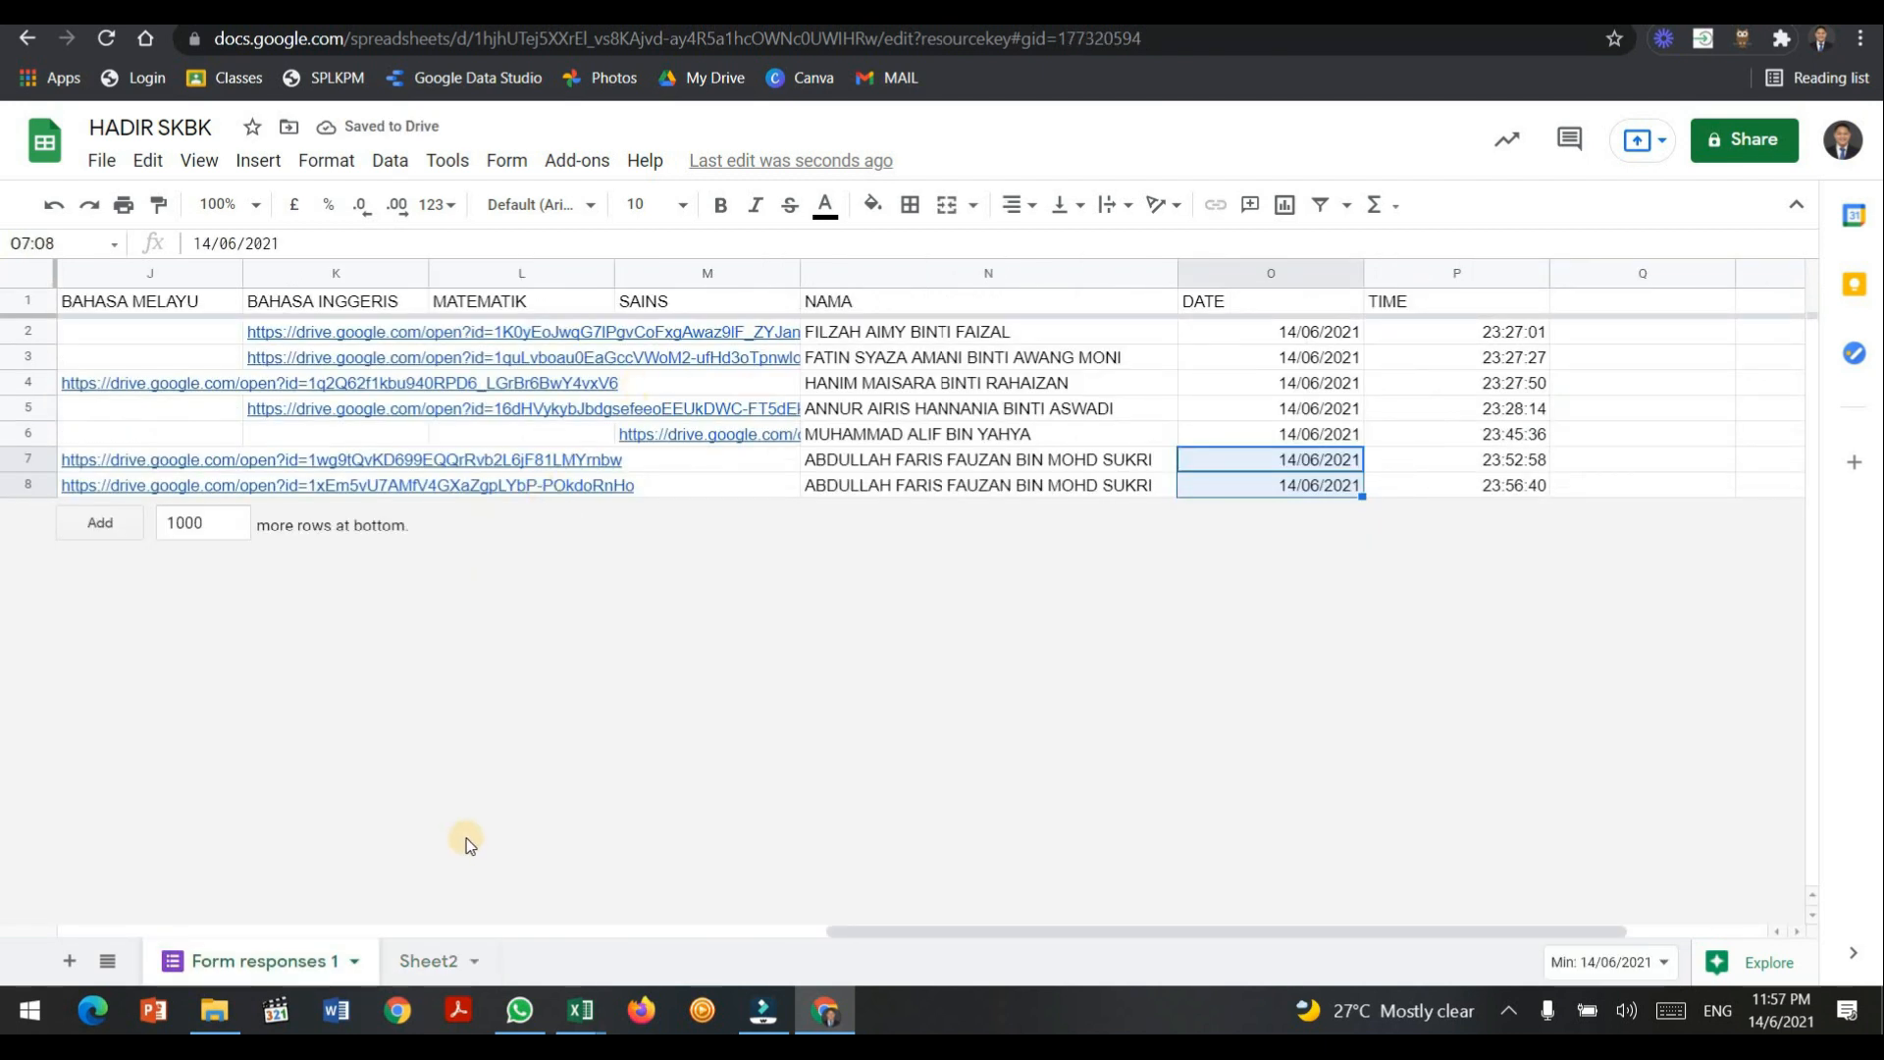
click(424, 966)
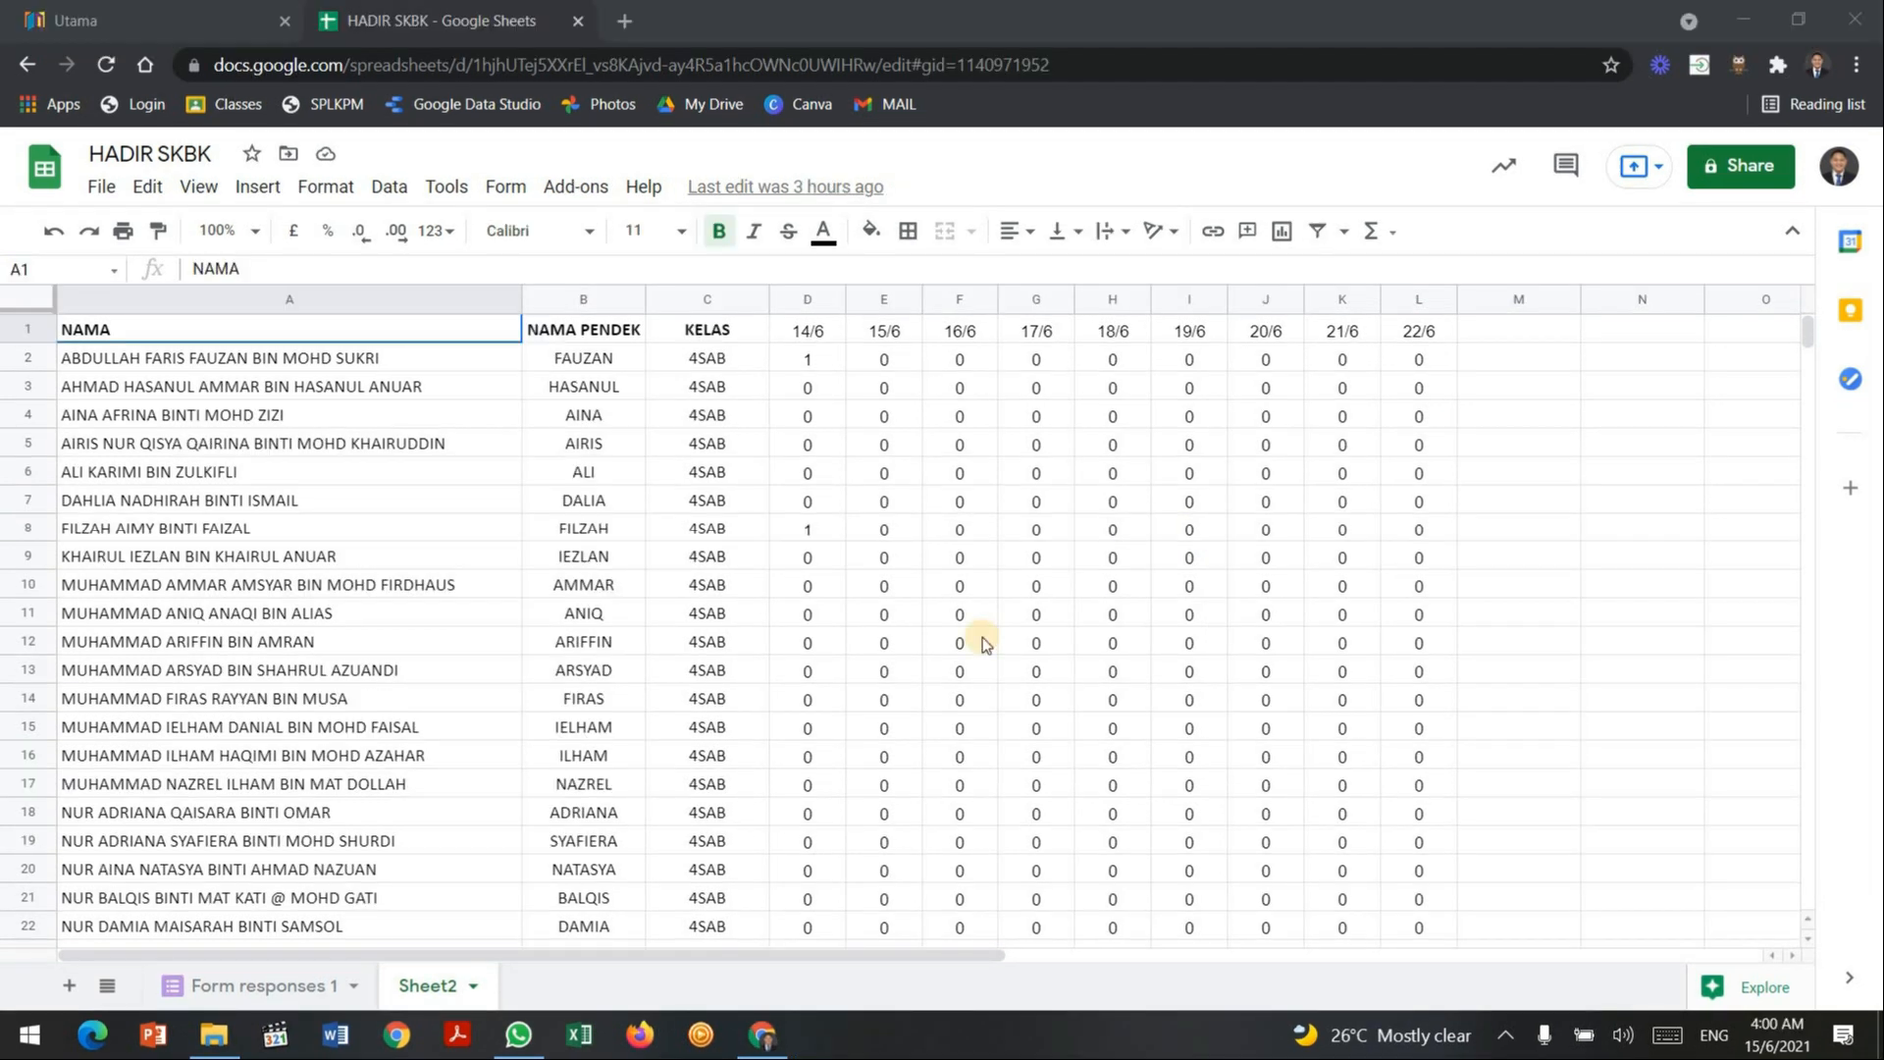
Show the spreadsheet in full screen and apply all borders to the attendance table A1:L180.
click(982, 528)
key(F11)
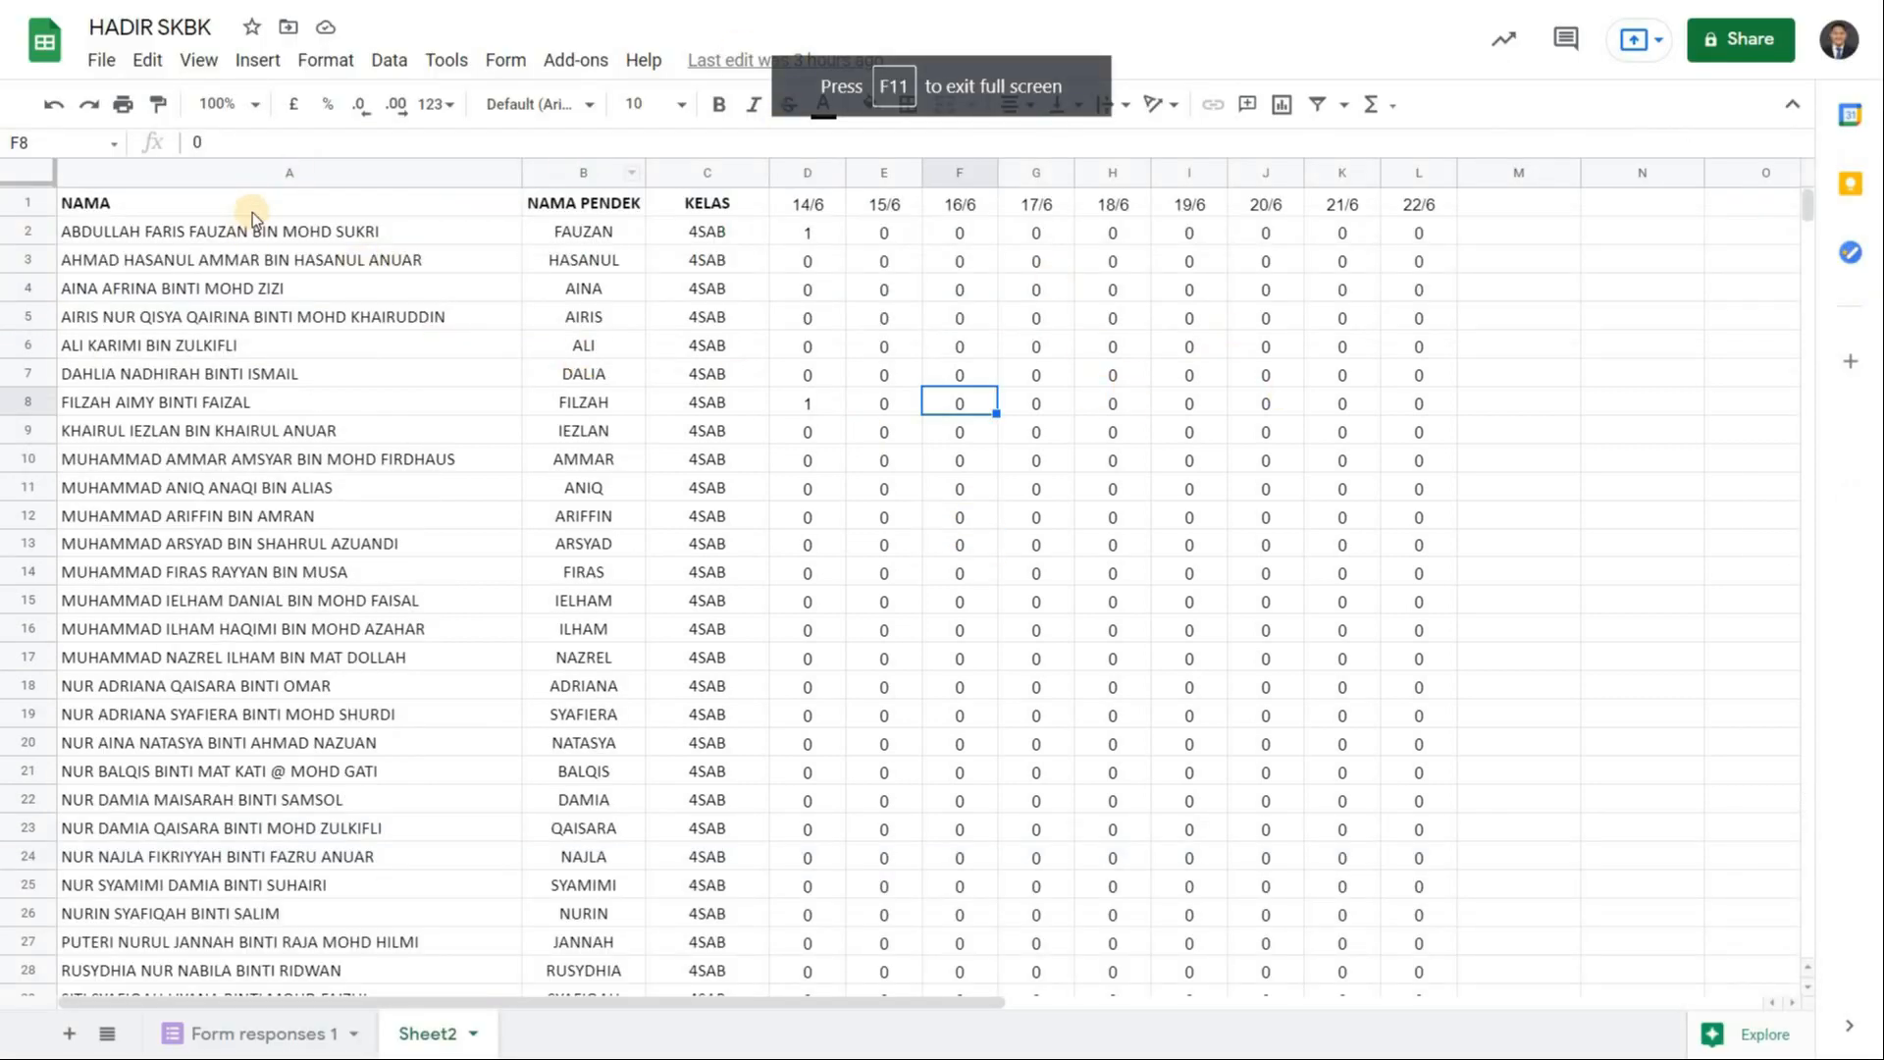
key(ctrl+Home)
scroll(1354, 681, down, 14)
scroll(1398, 725, down, 20)
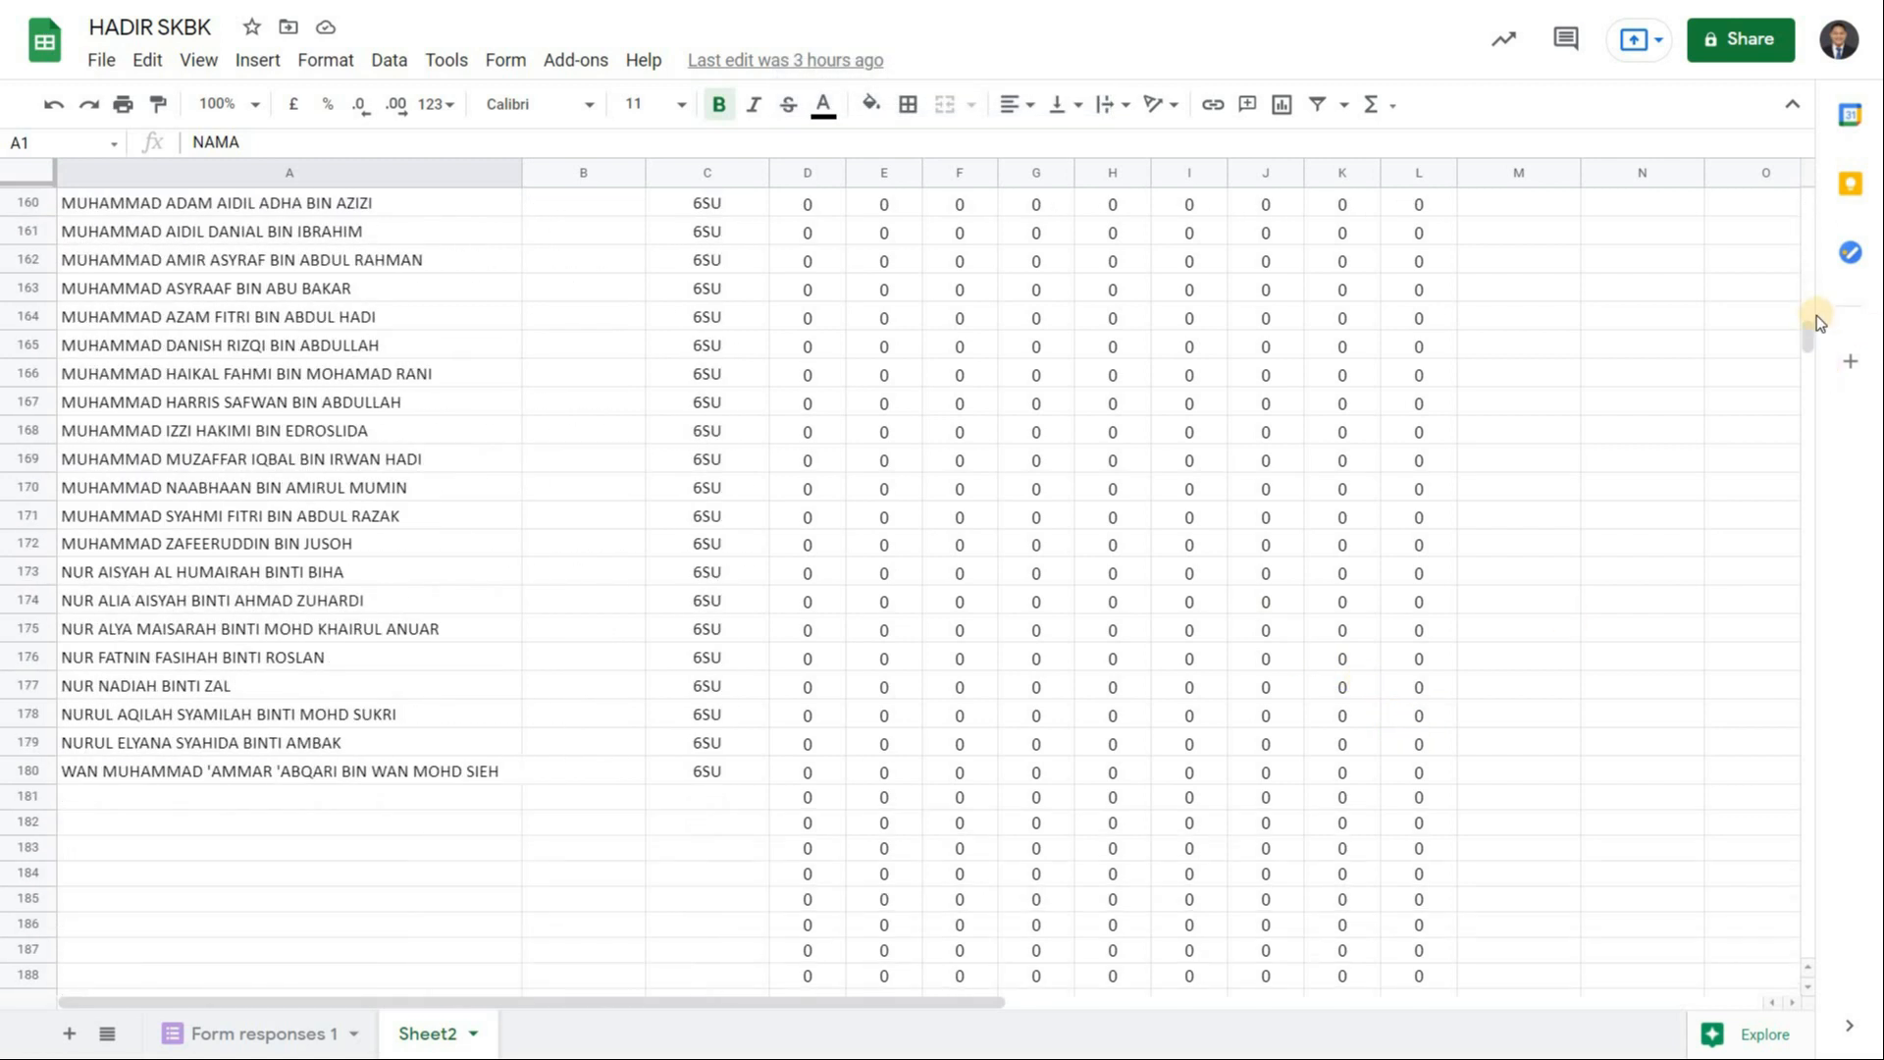
click(1808, 526)
click(1817, 329)
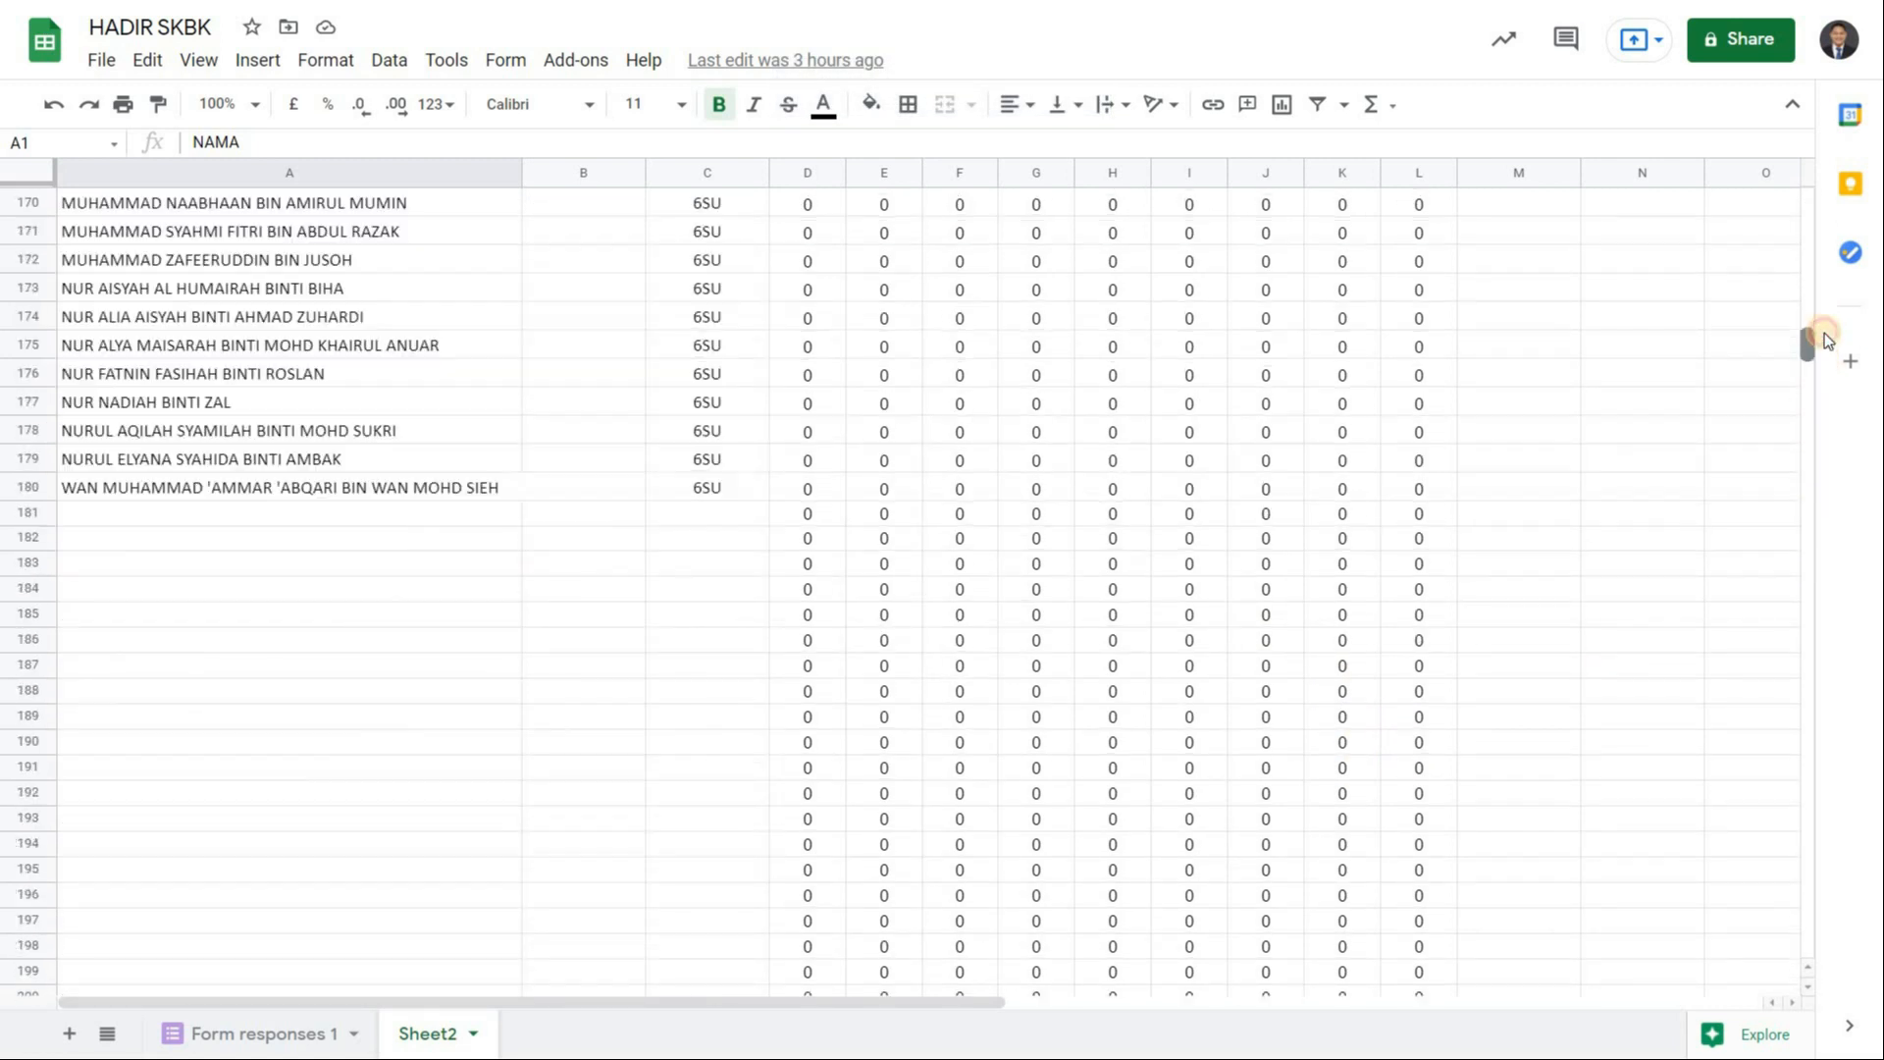
scroll(1485, 635, up, 2)
shift+click(1418, 687)
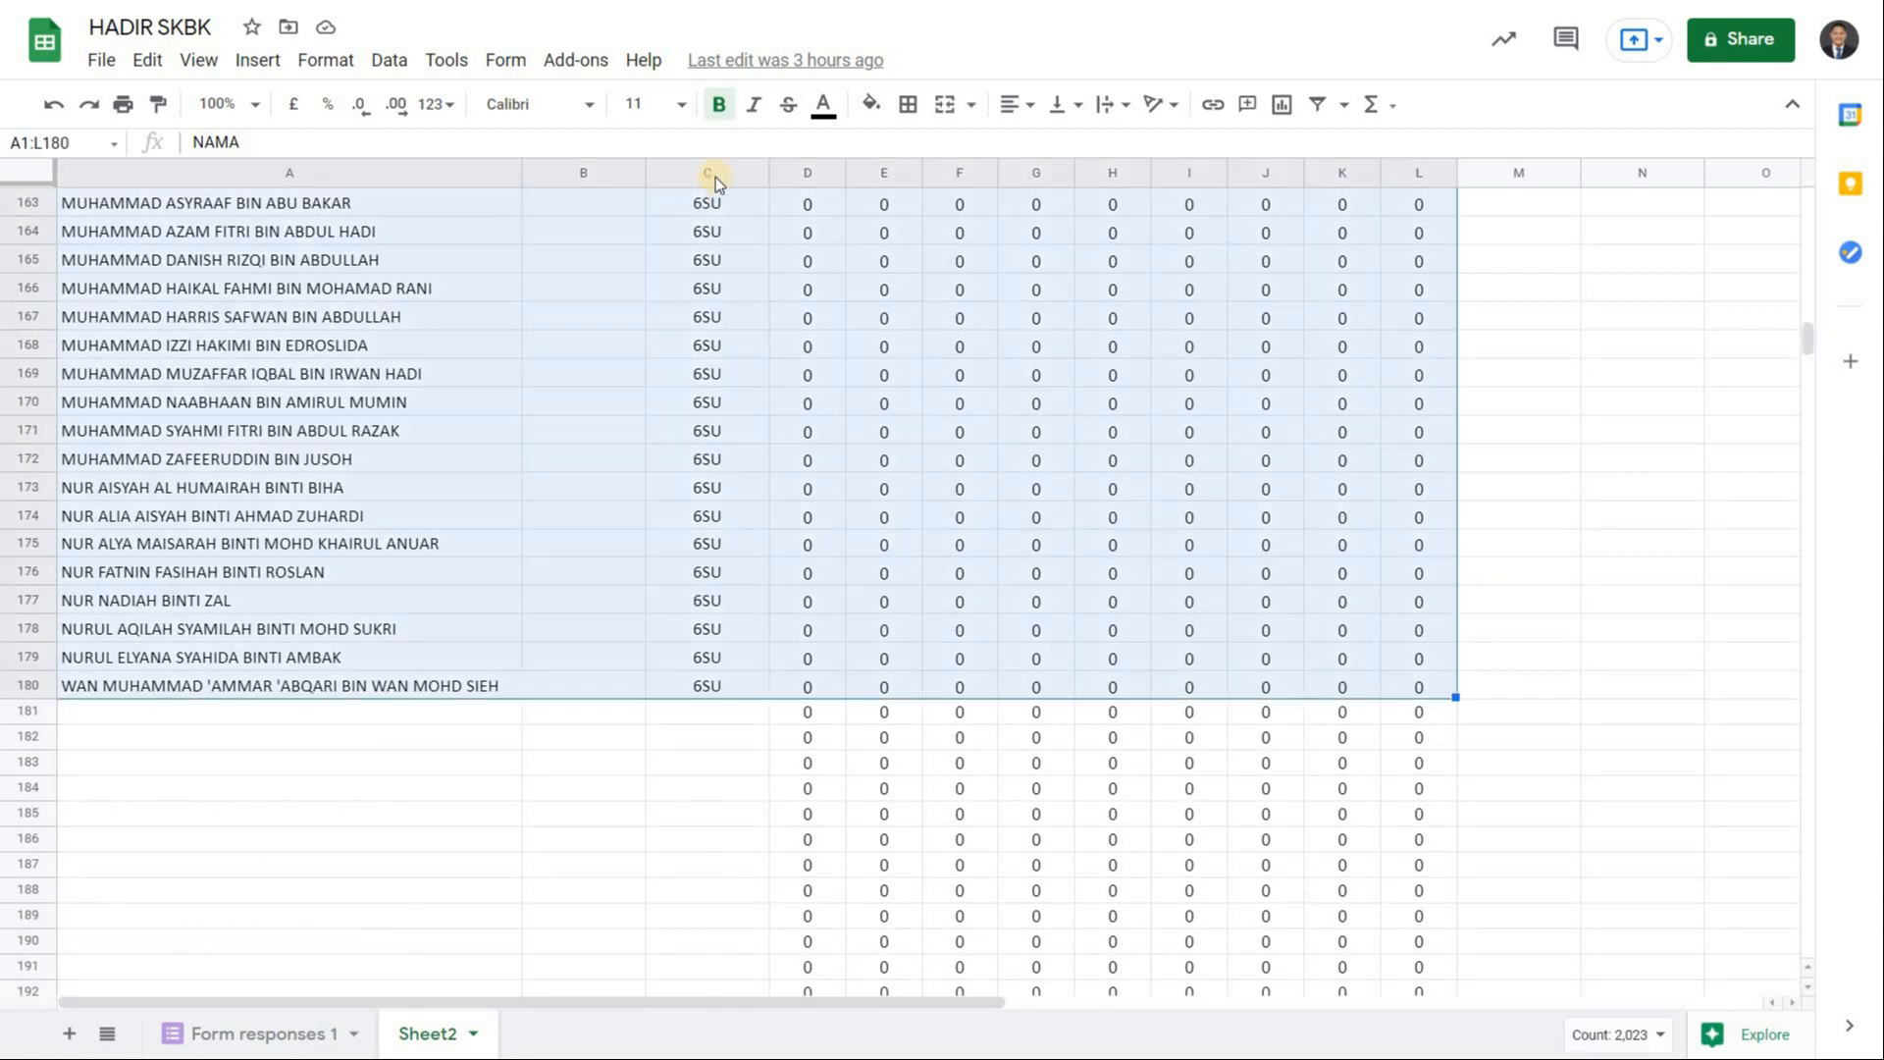
click(907, 105)
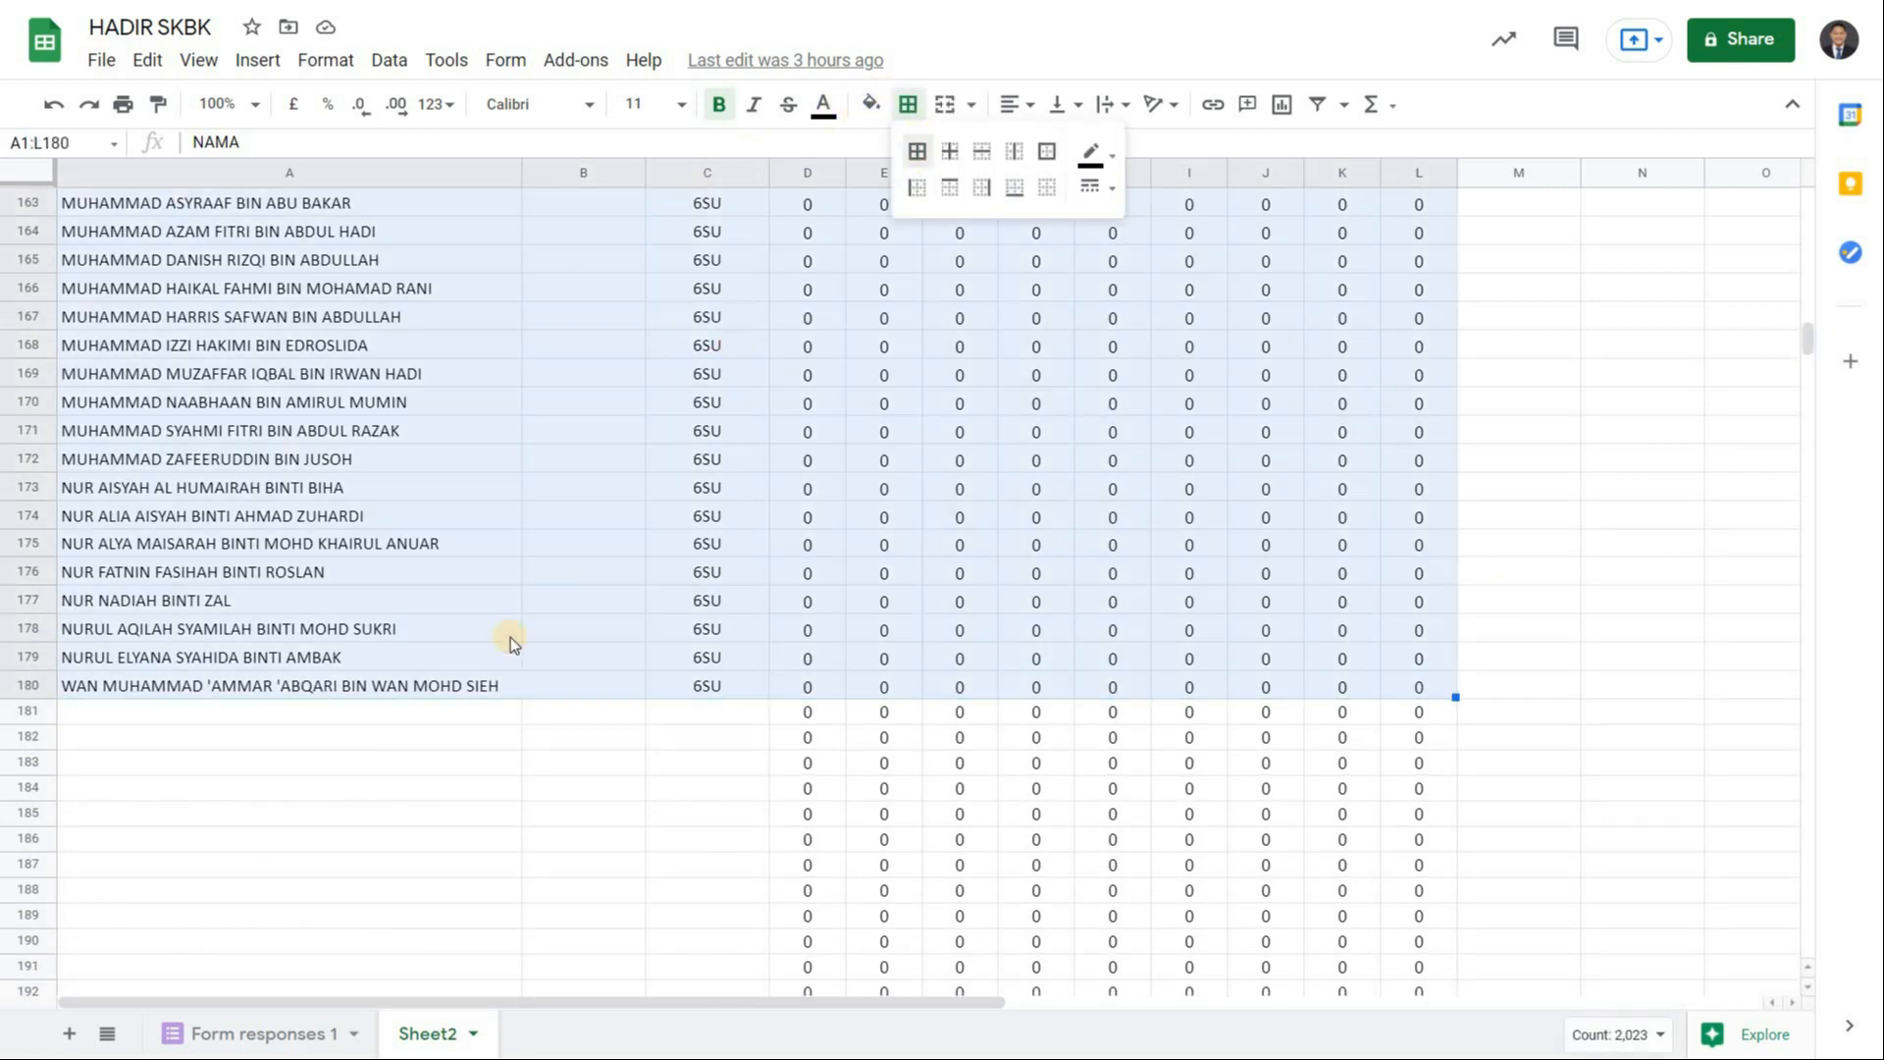
click(426, 740)
Delete the unused rows 181 to 1000 below the last student.
scroll(432, 727, down, 15)
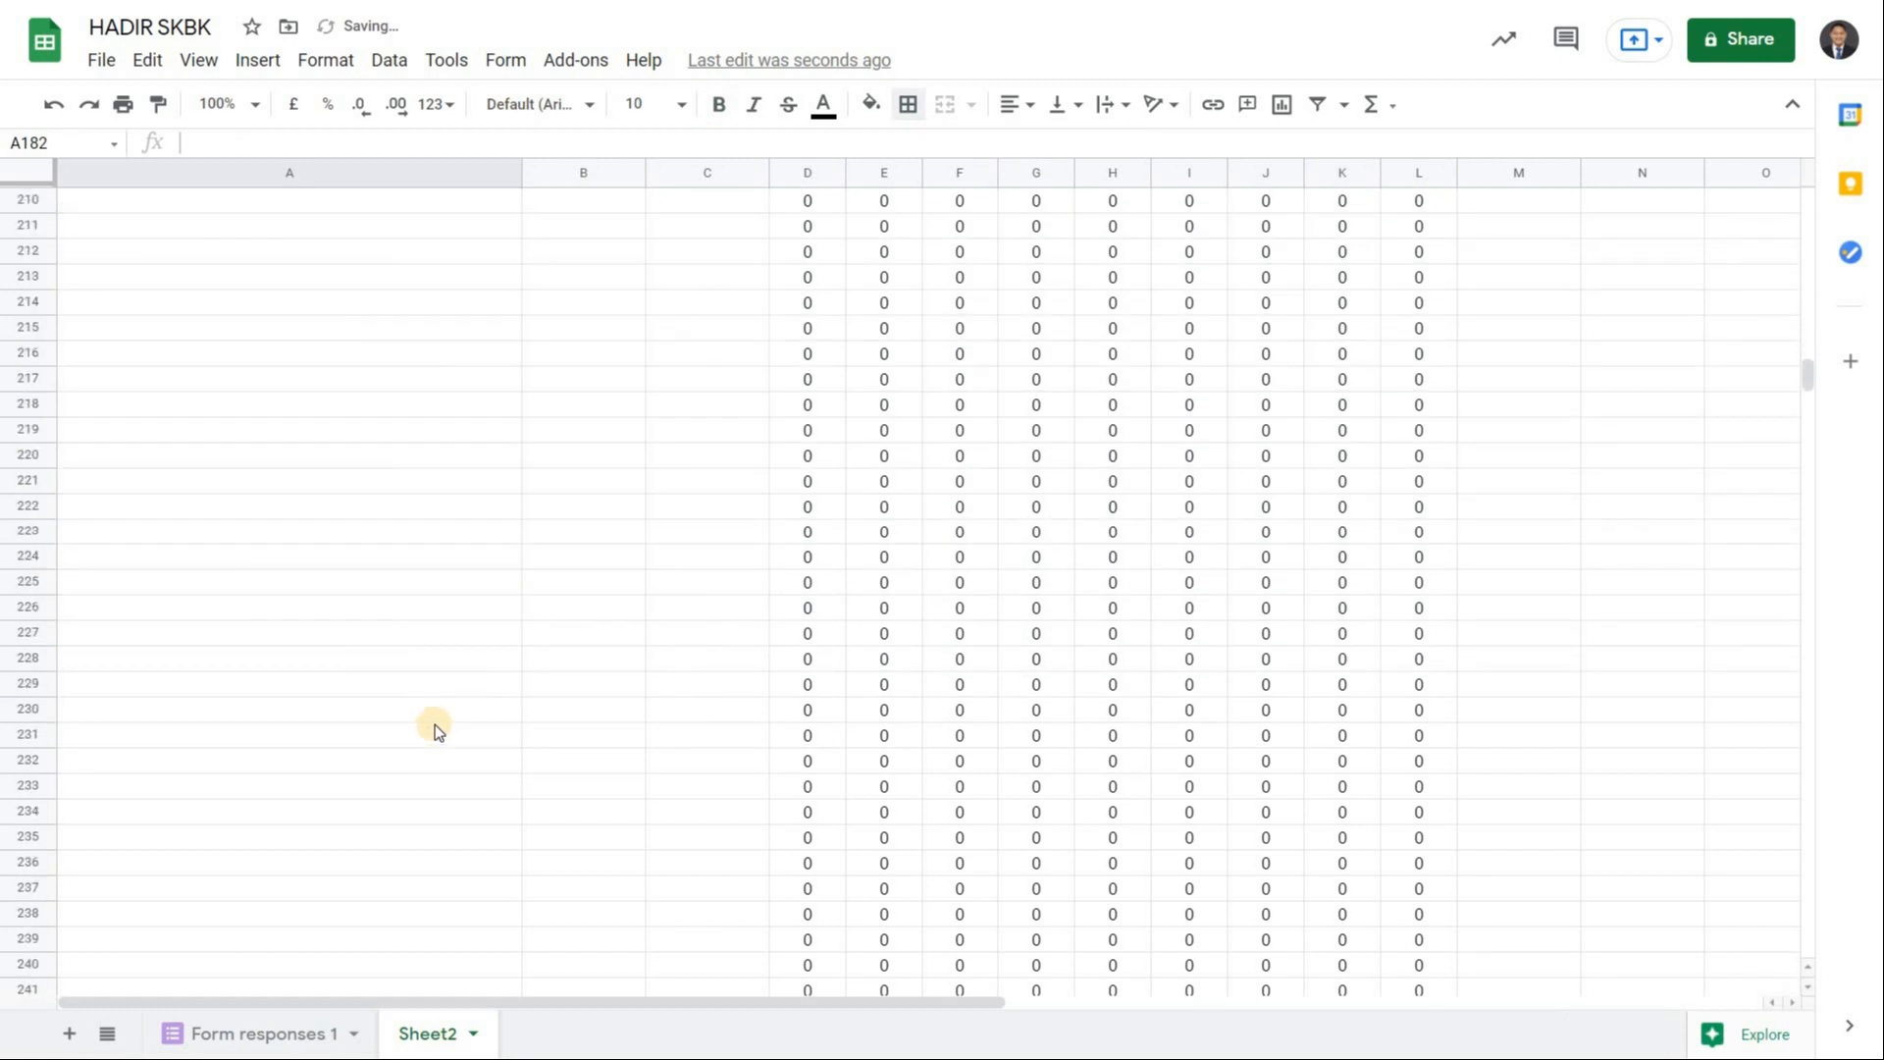
scroll(122, 512, up, 15)
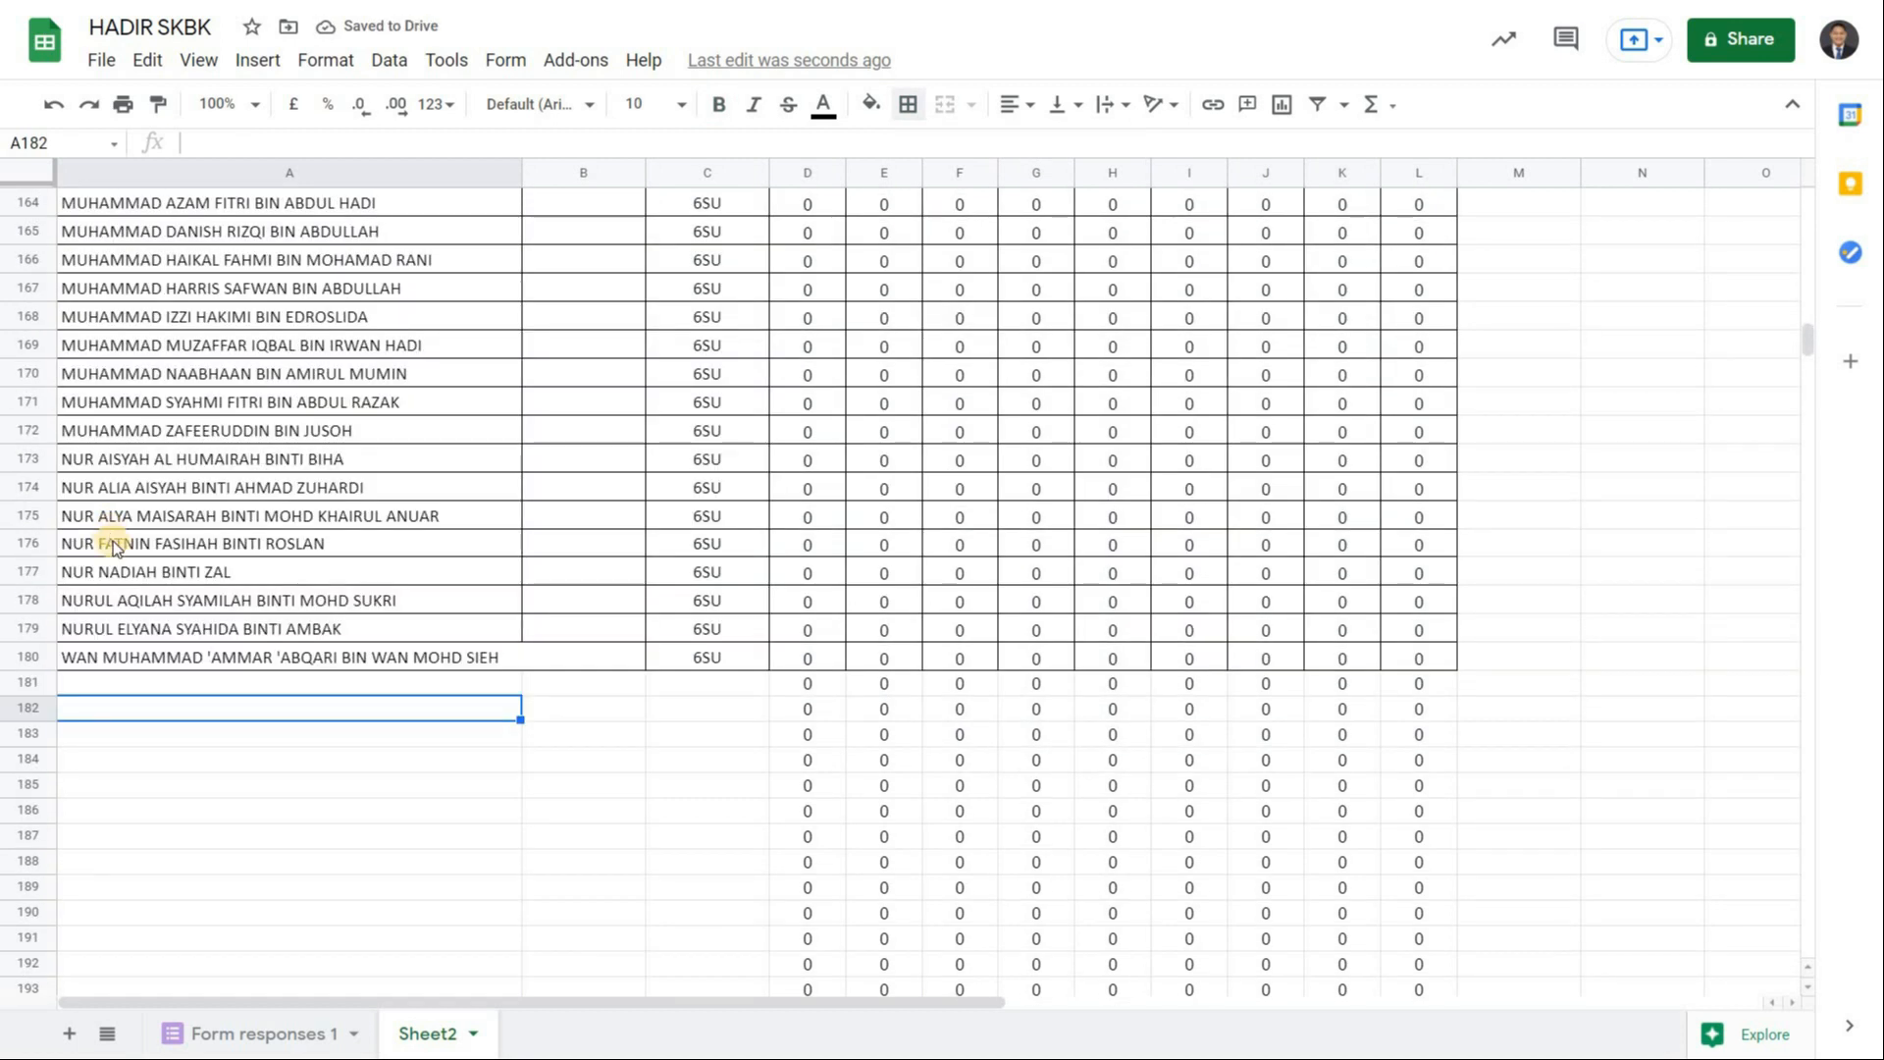
scroll(121, 543, down, 5)
scroll(122, 543, up, 1)
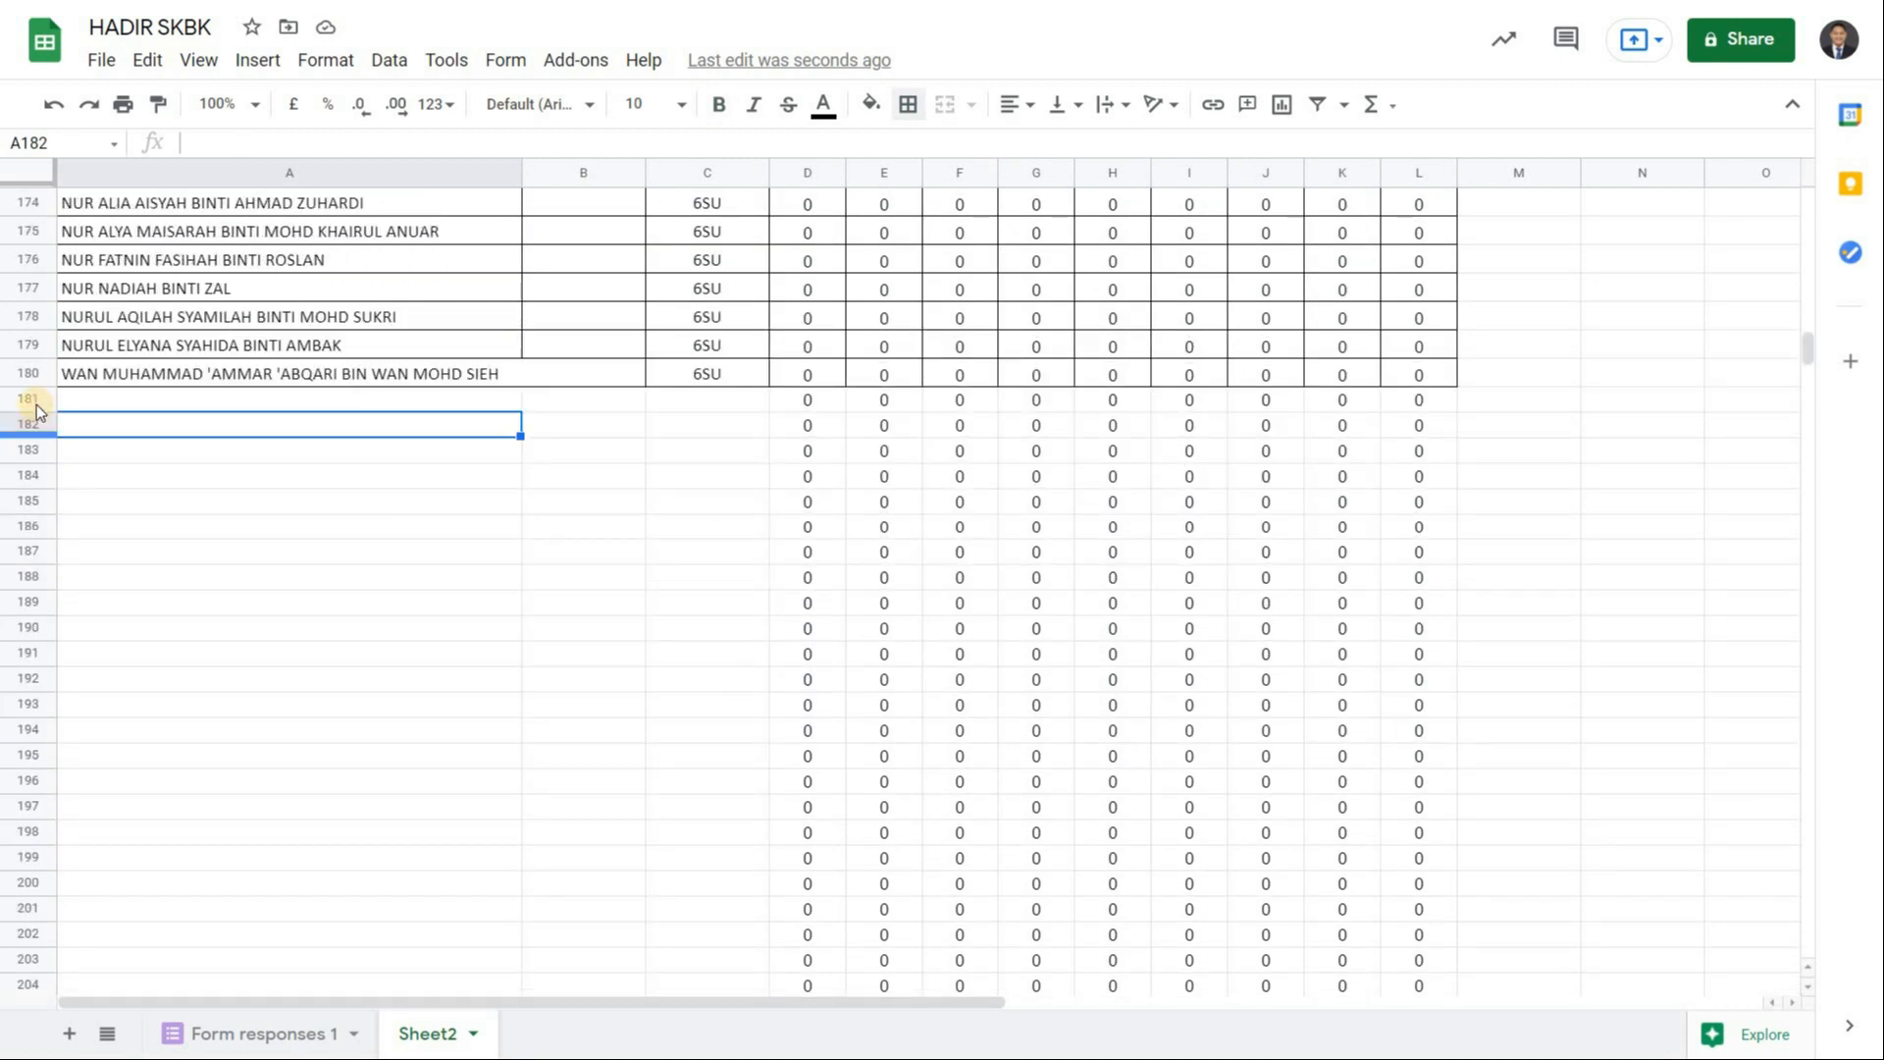
click(30, 399)
drag(1812, 340, 1778, 942)
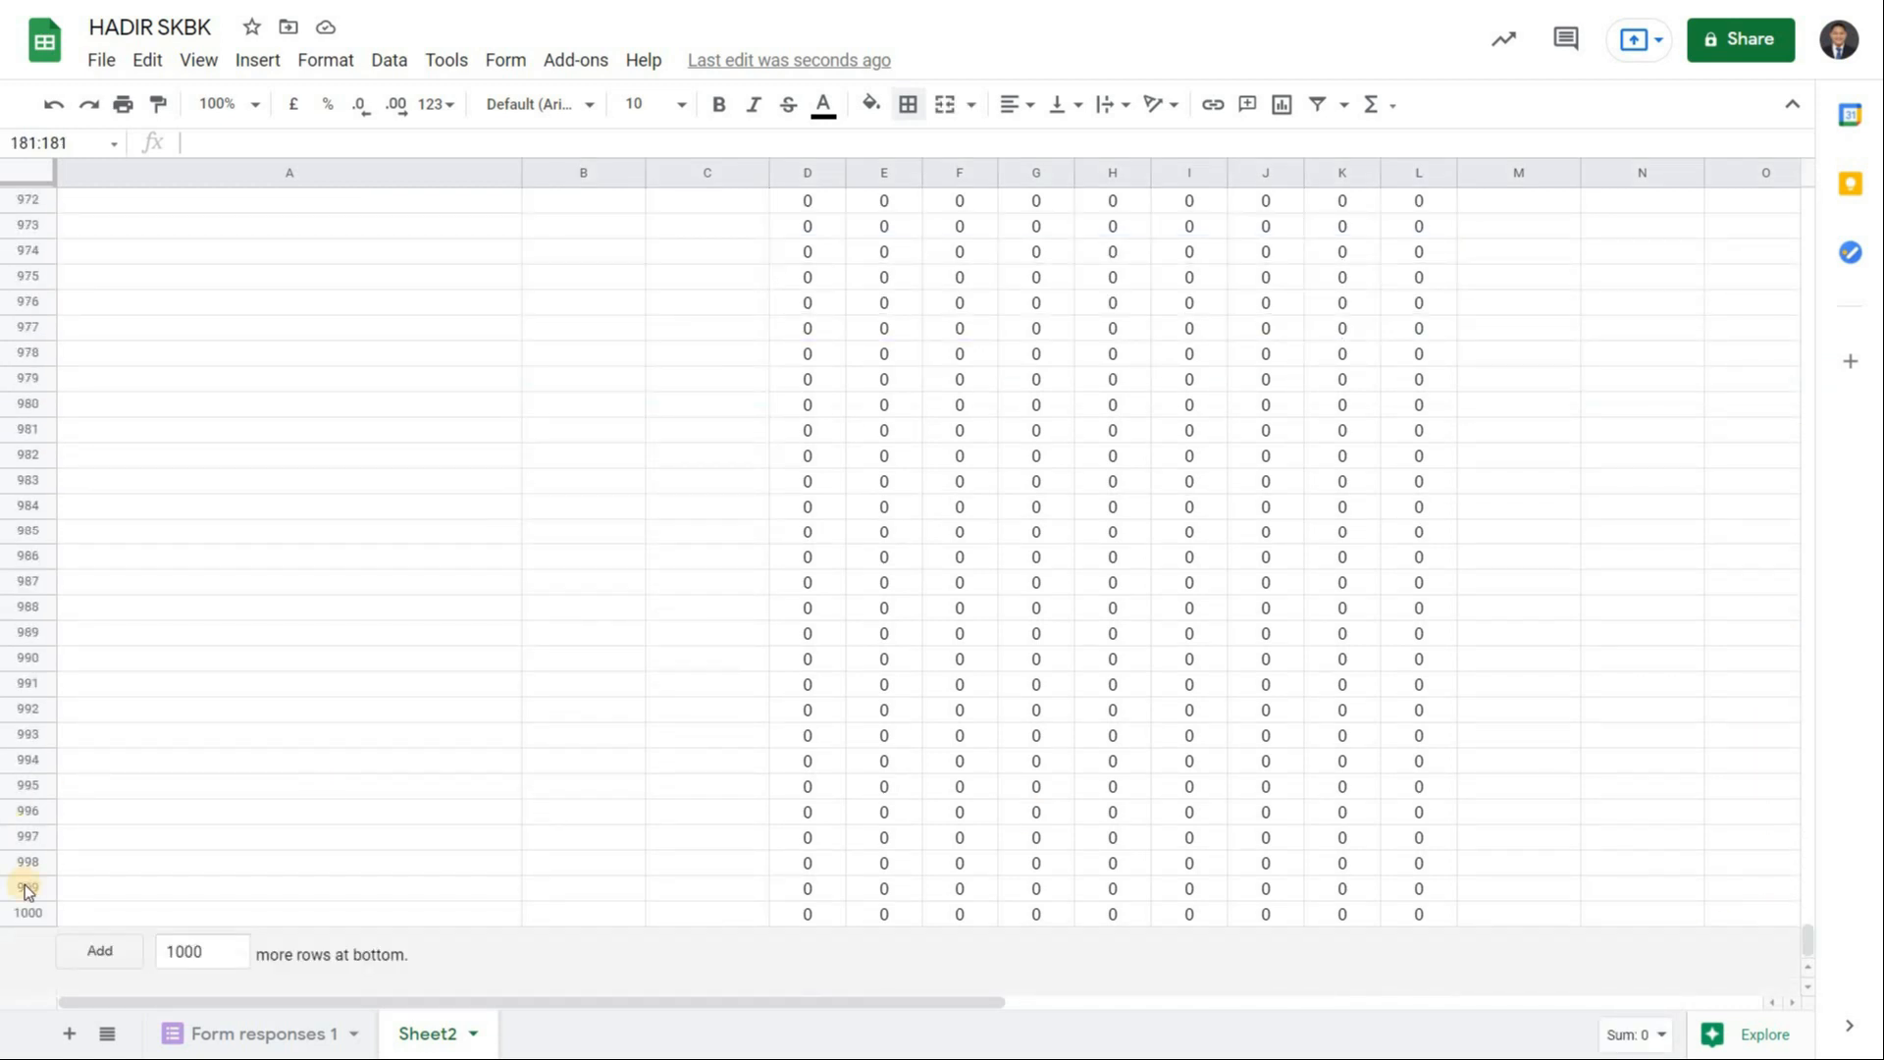
shift+click(29, 908)
right_click(30, 777)
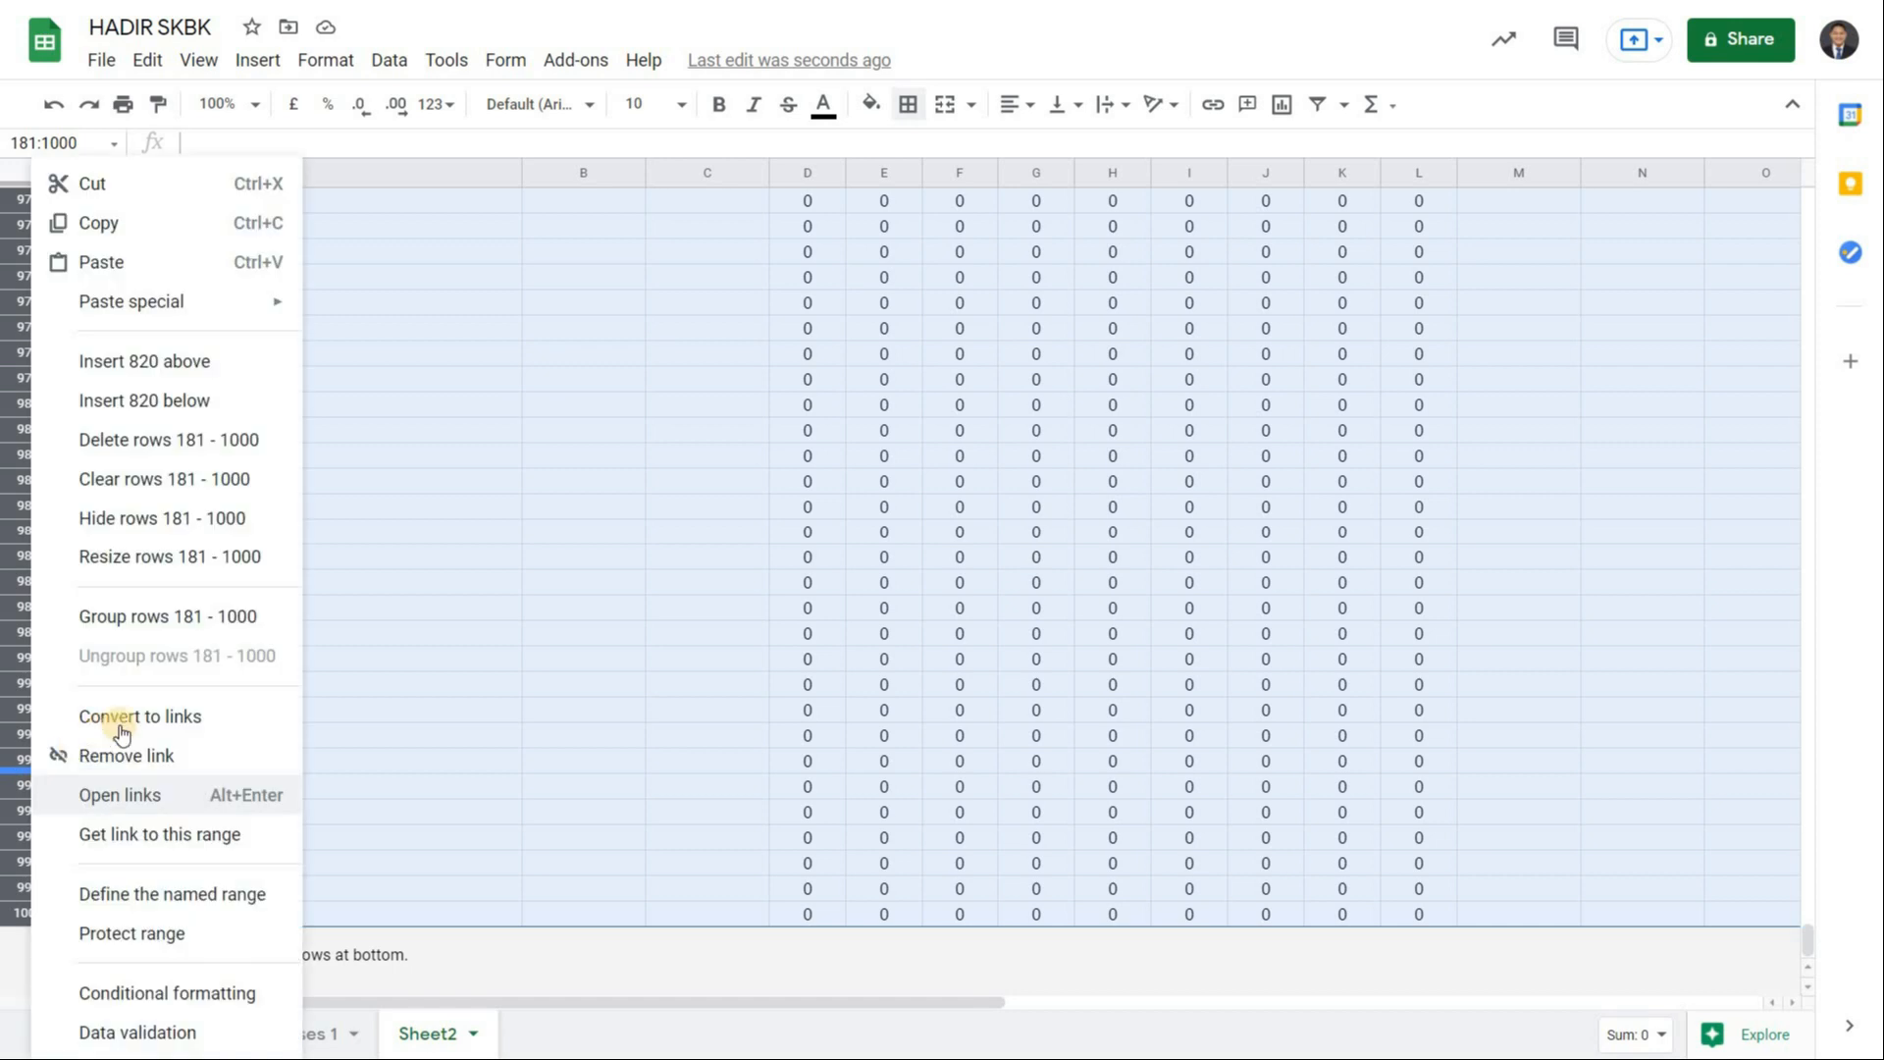
click(228, 437)
Make the date headers in D1:L1 bold.
scroll(948, 526, up, 20)
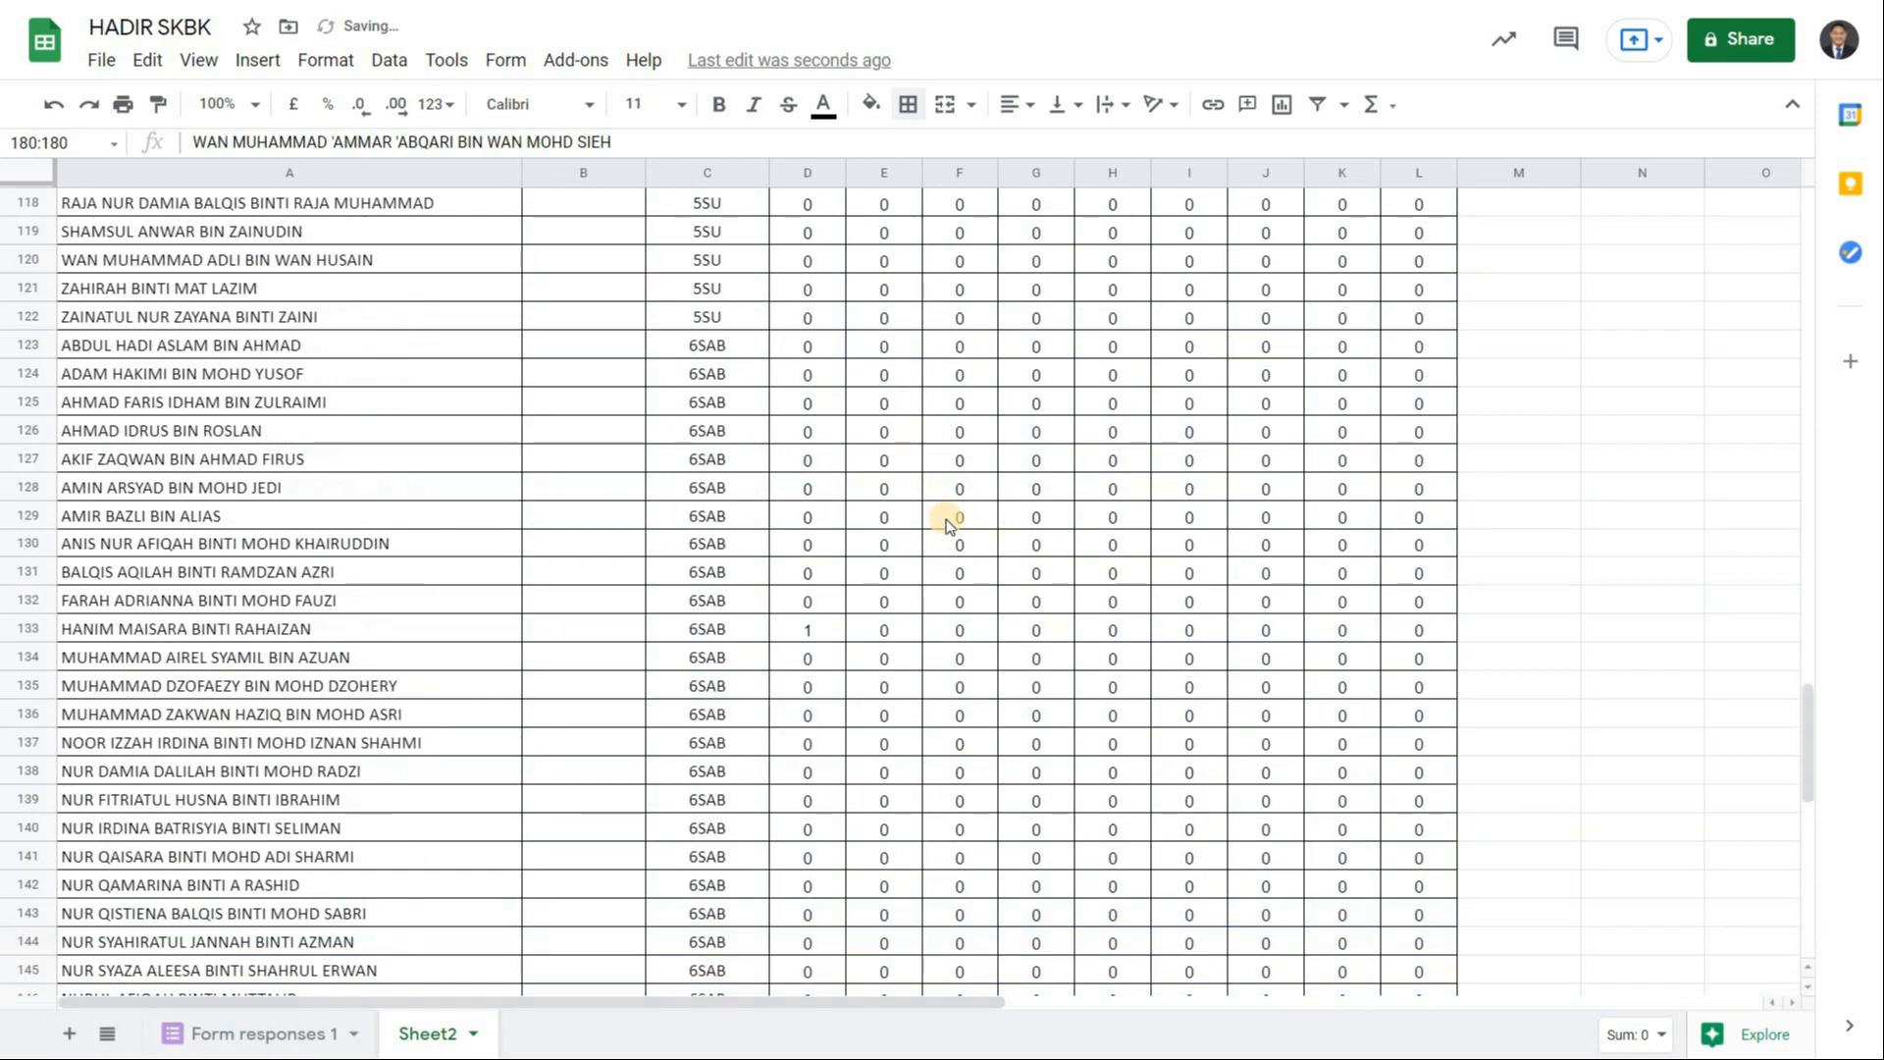
scroll(948, 526, up, 12)
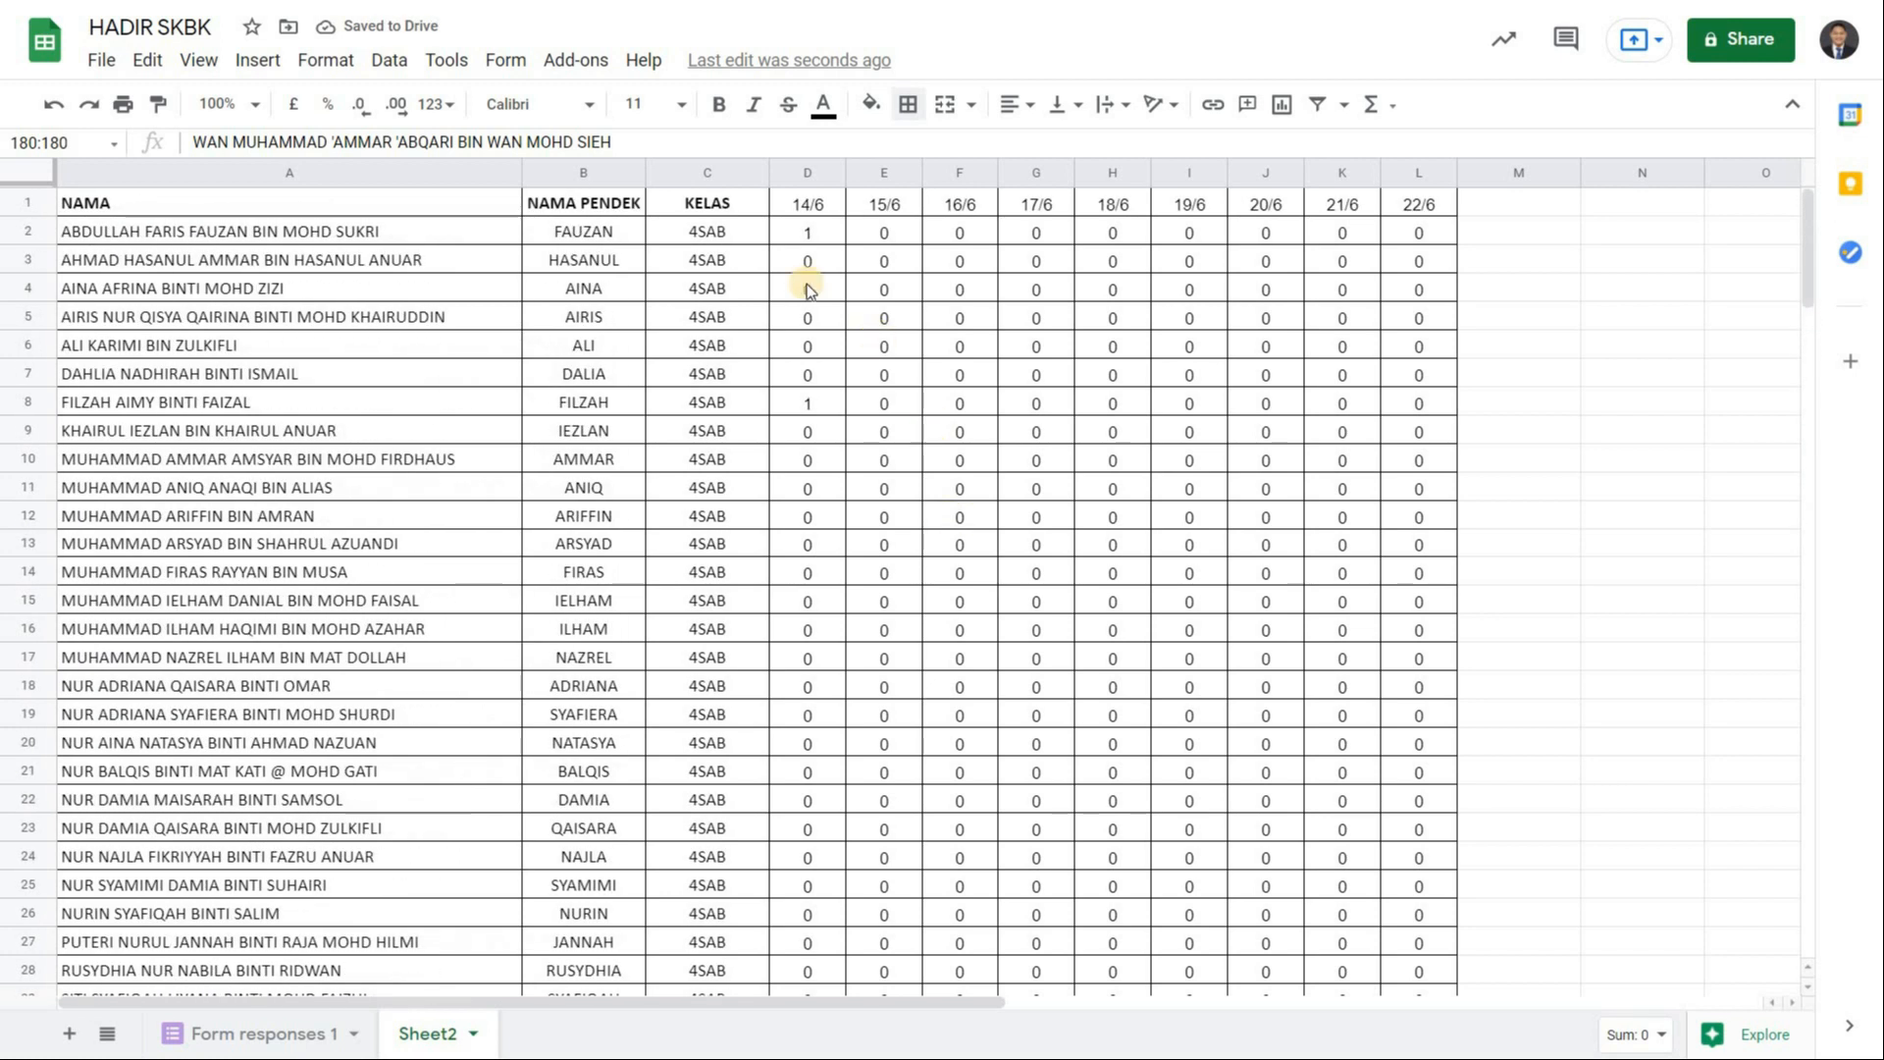
drag(807, 204, 1419, 206)
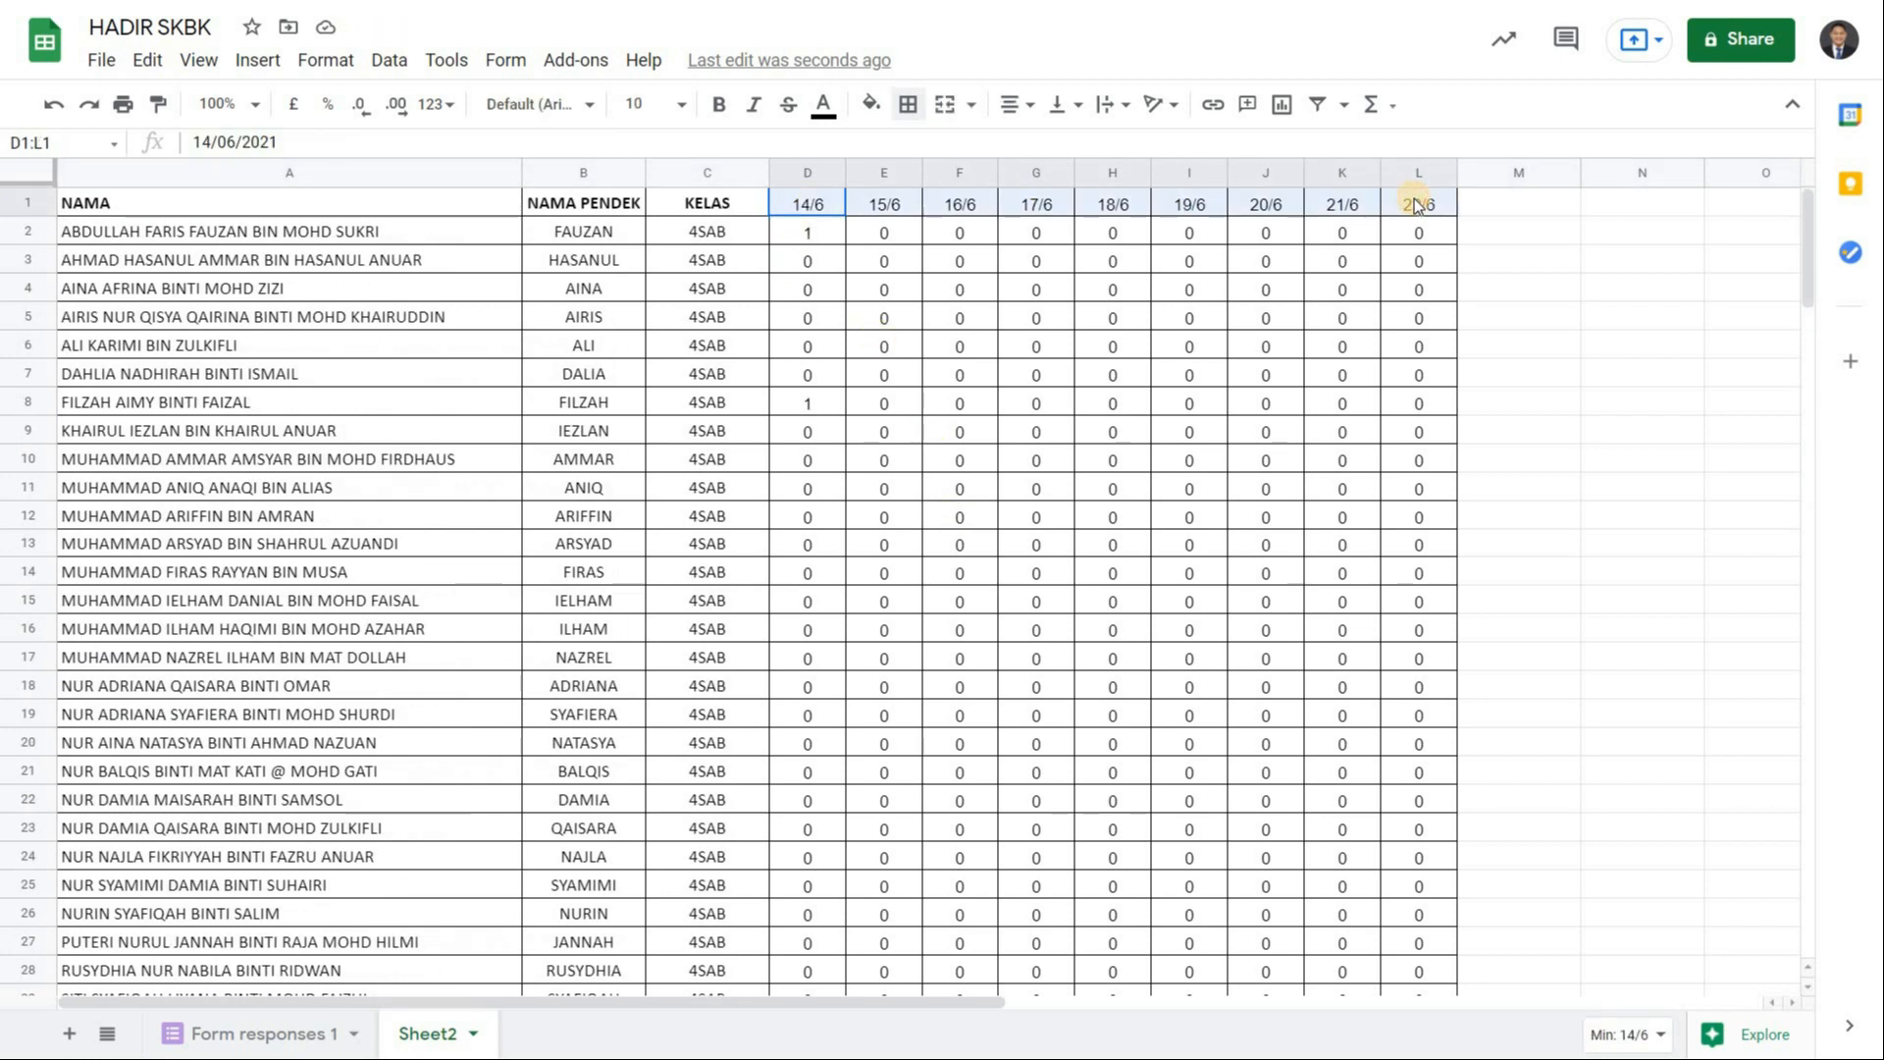
key(ctrl+b)
click(1419, 207)
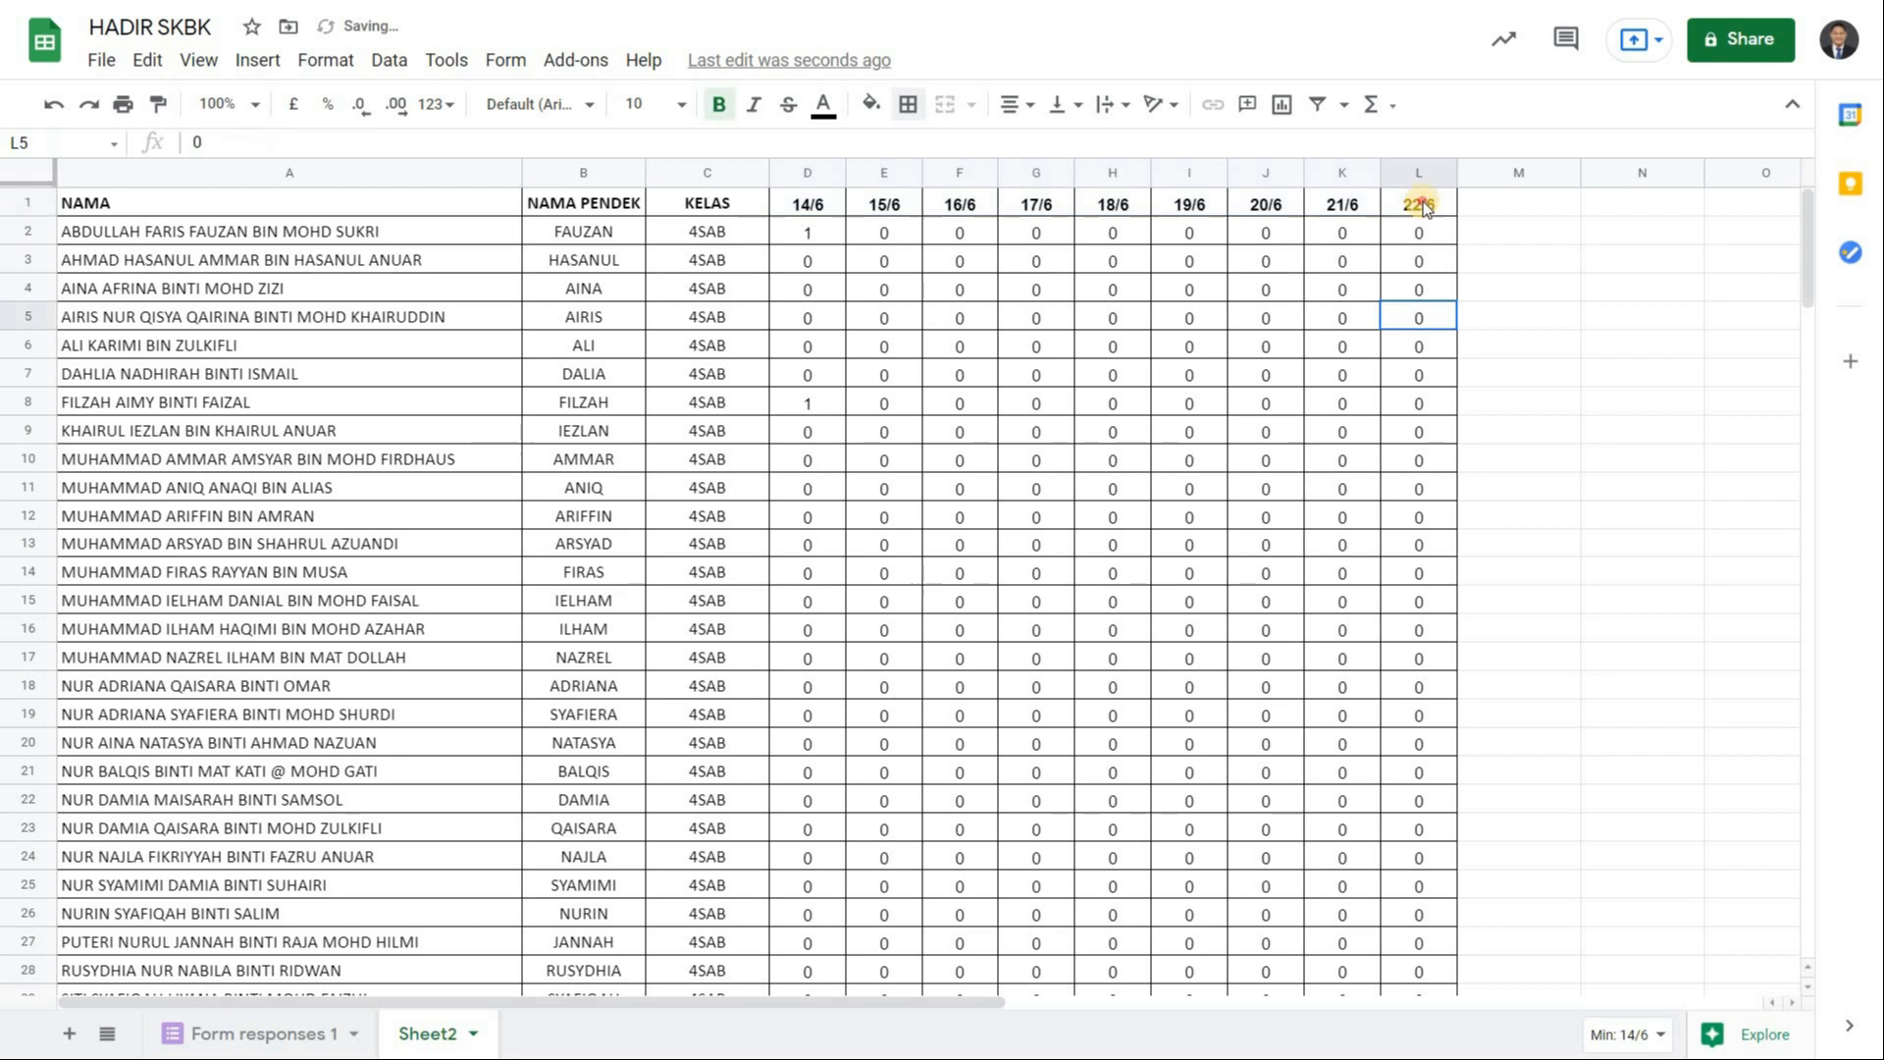
Try extending the 22/6 date header and the L2 formula across columns M and N, and undo both fills.
drag(1456, 214, 1649, 231)
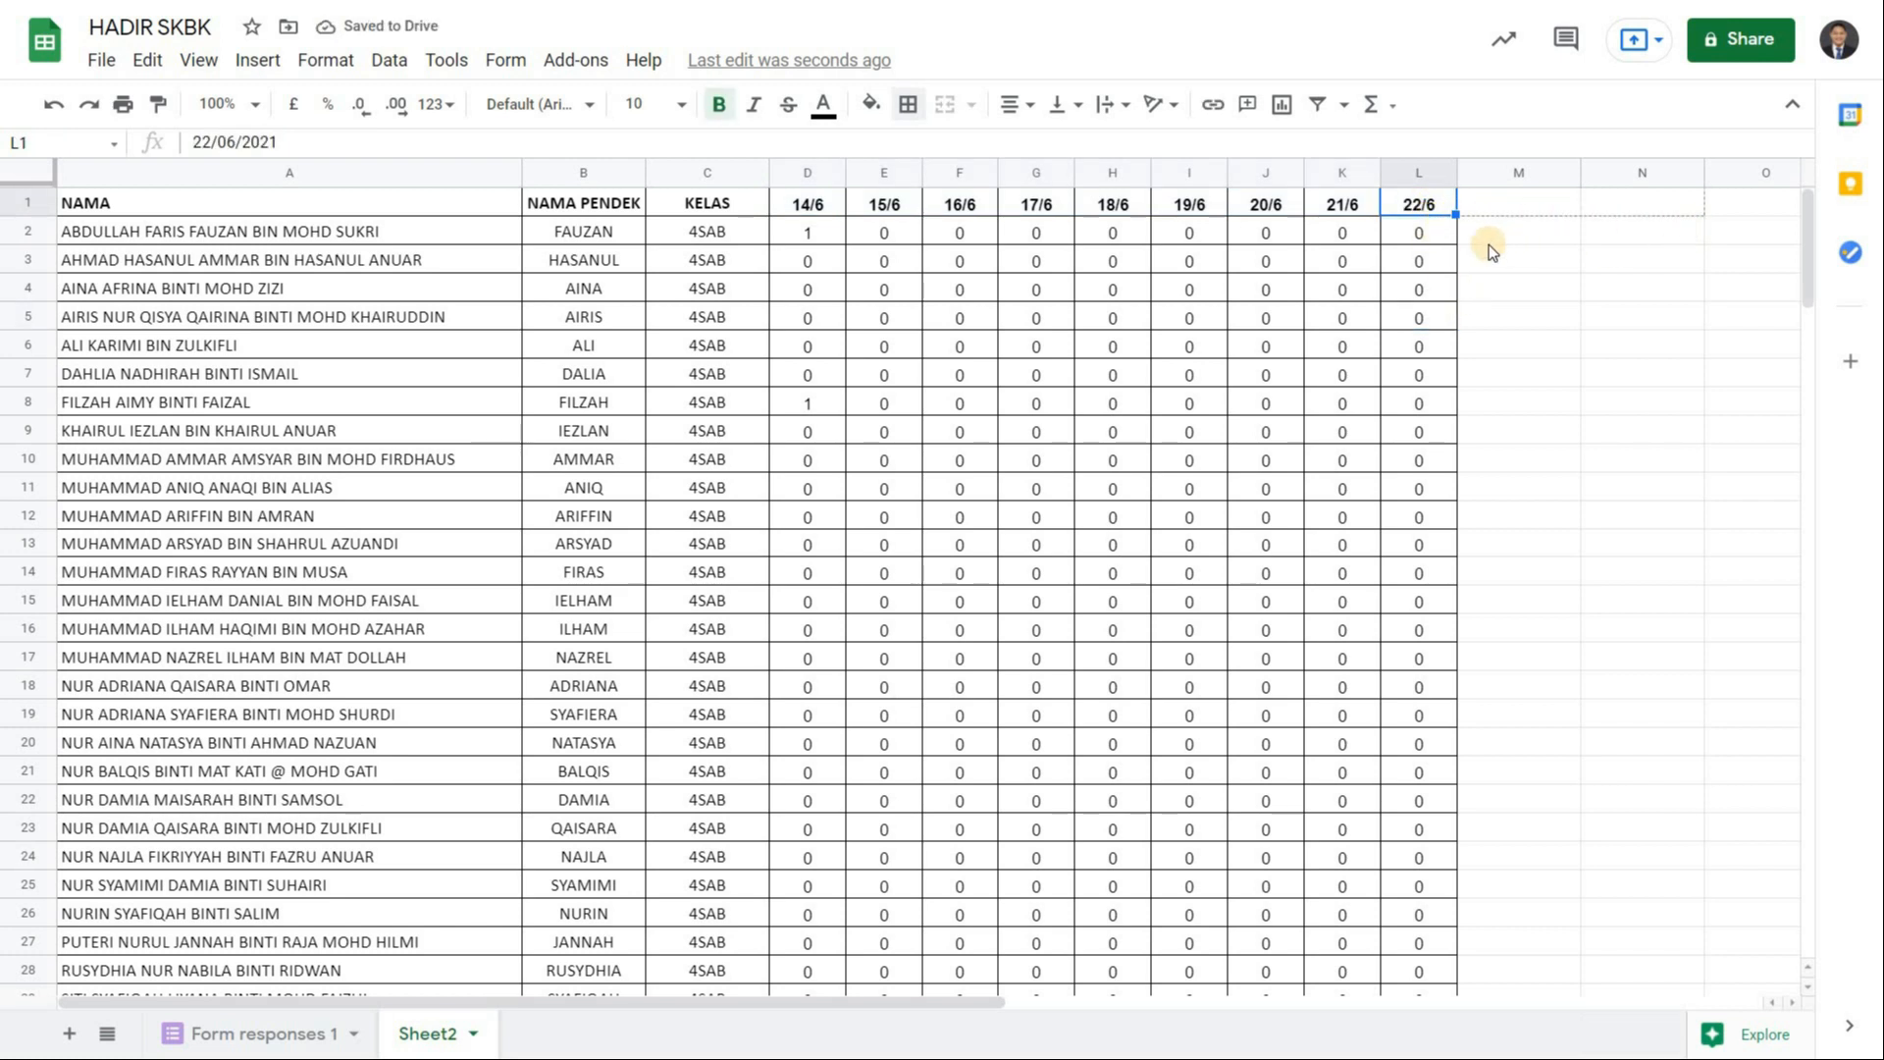
click(1430, 239)
drag(1458, 244, 1611, 292)
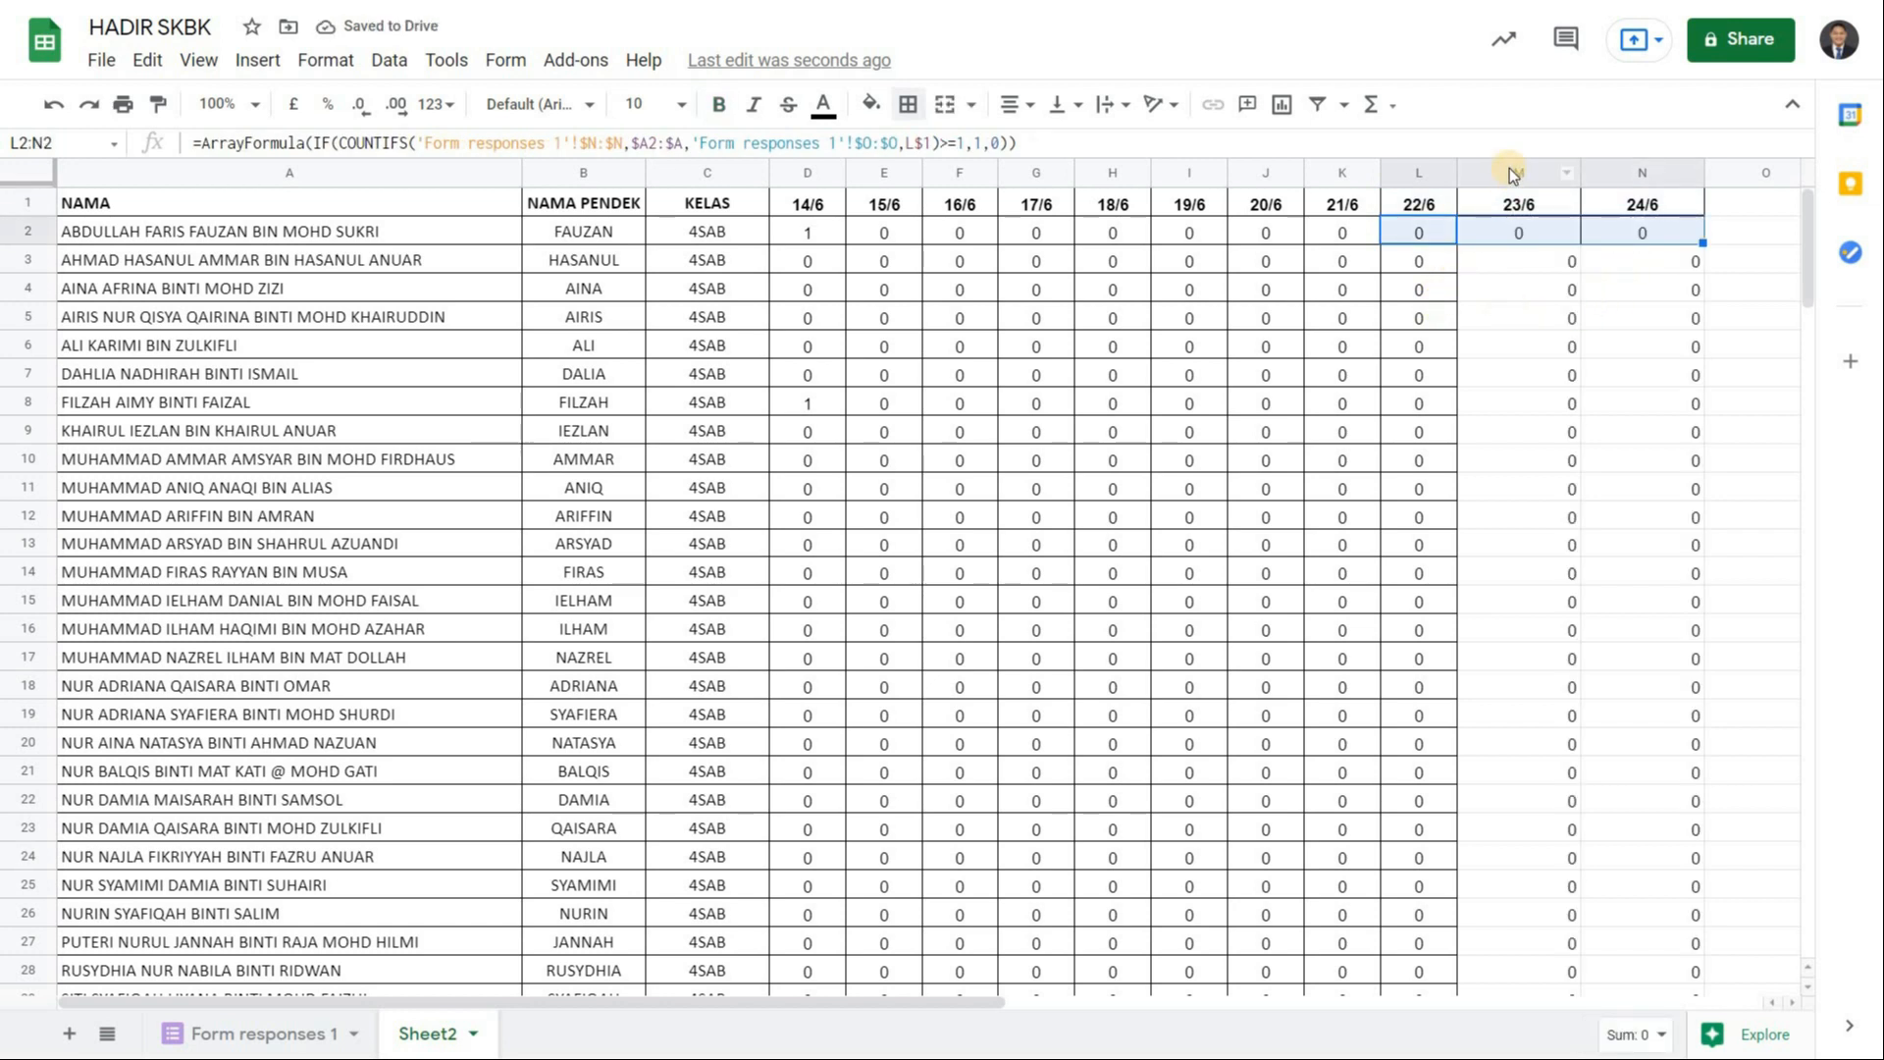
key(ctrl+z)
key(ctrl+z)
scroll(922, 535, down, 5)
scroll(893, 506, up, 5)
scroll(528, 533, down, 3)
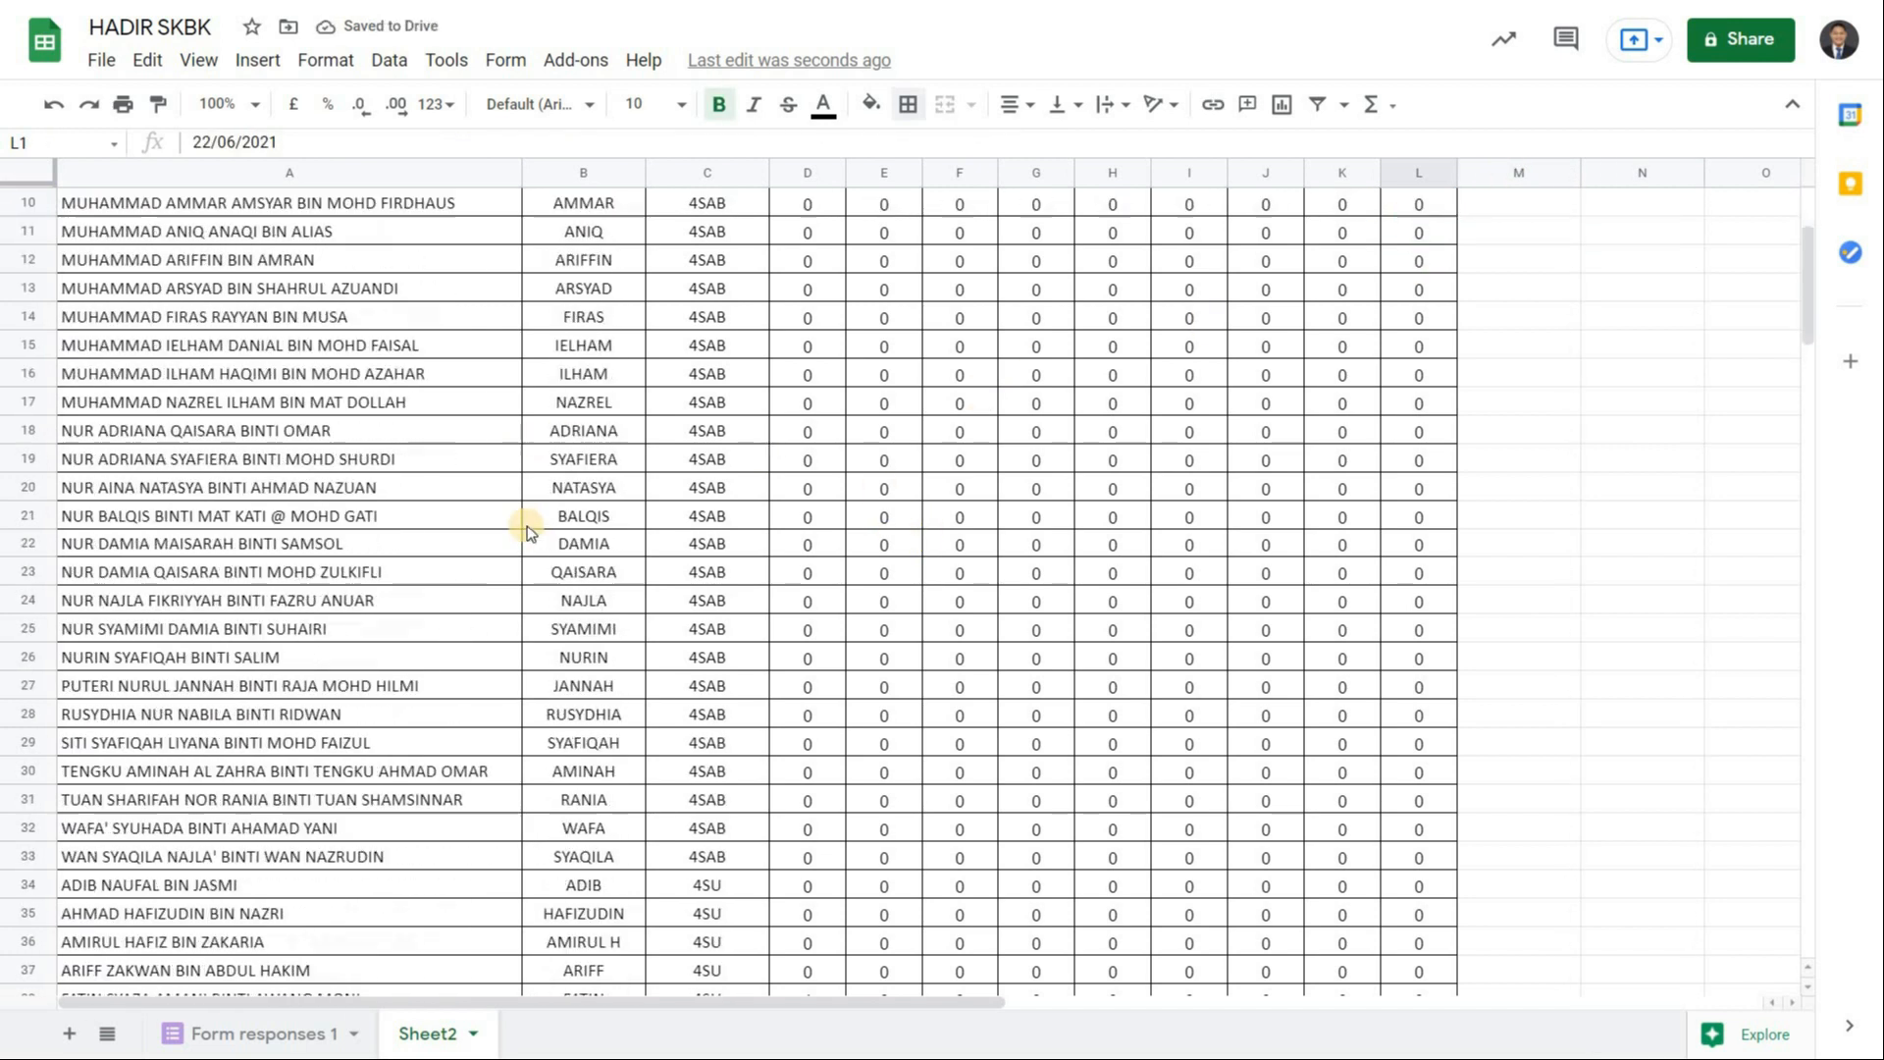
scroll(527, 530, down, 8)
scroll(525, 491, up, 11)
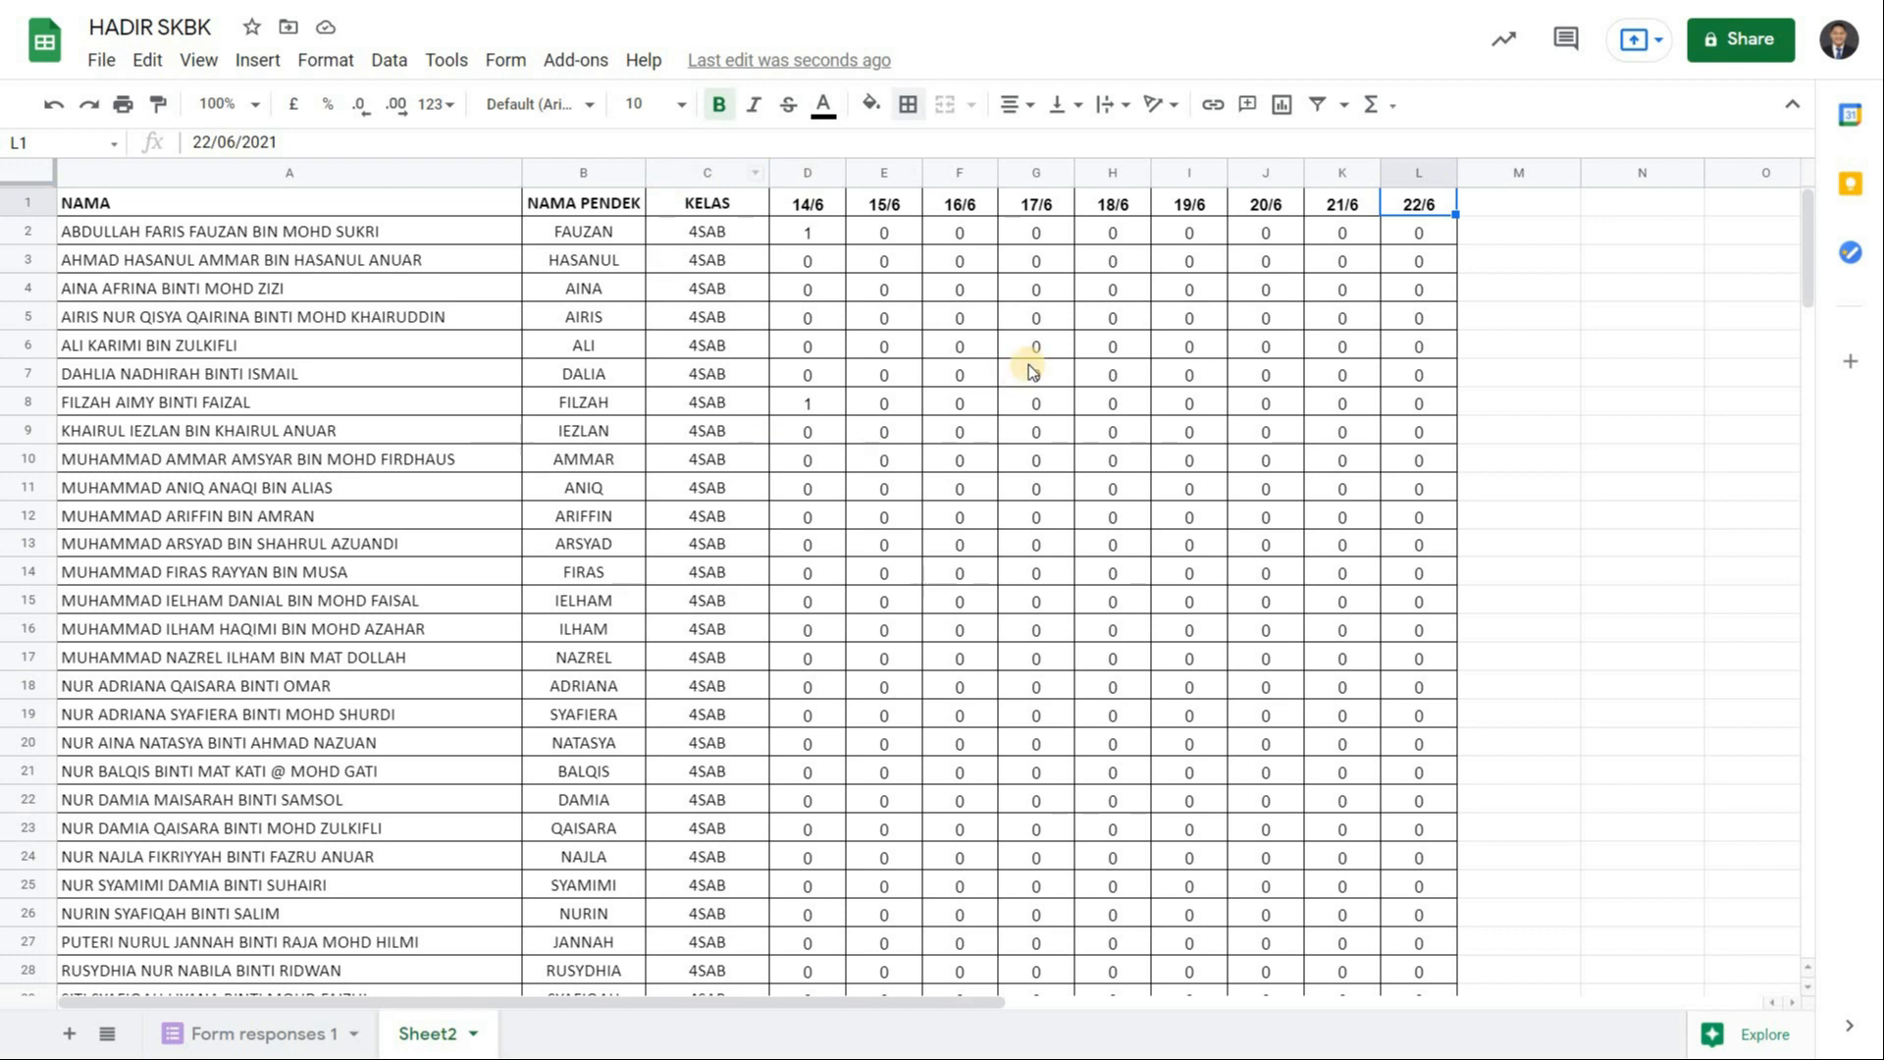
Select the attendance values in D2:L180 and start a conditional formatting rule for that range.
click(805, 171)
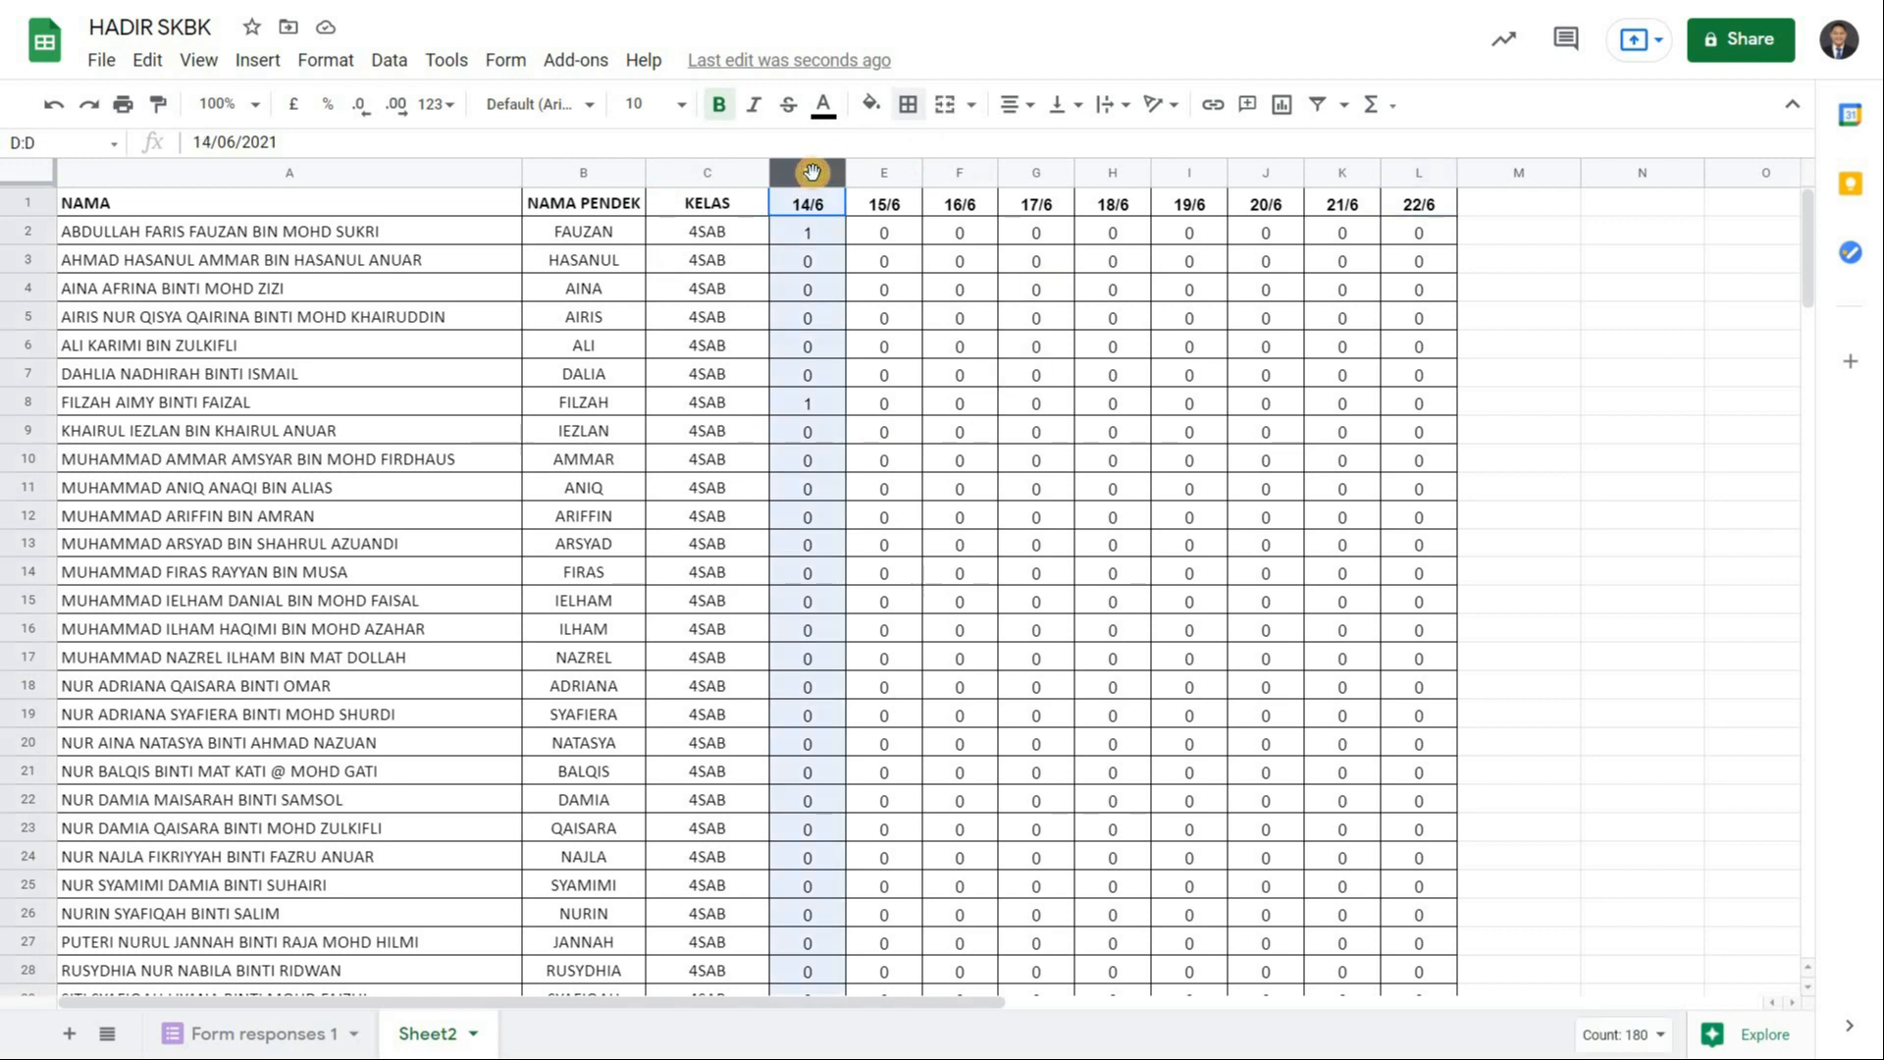
click(824, 235)
scroll(1446, 392, down, 20)
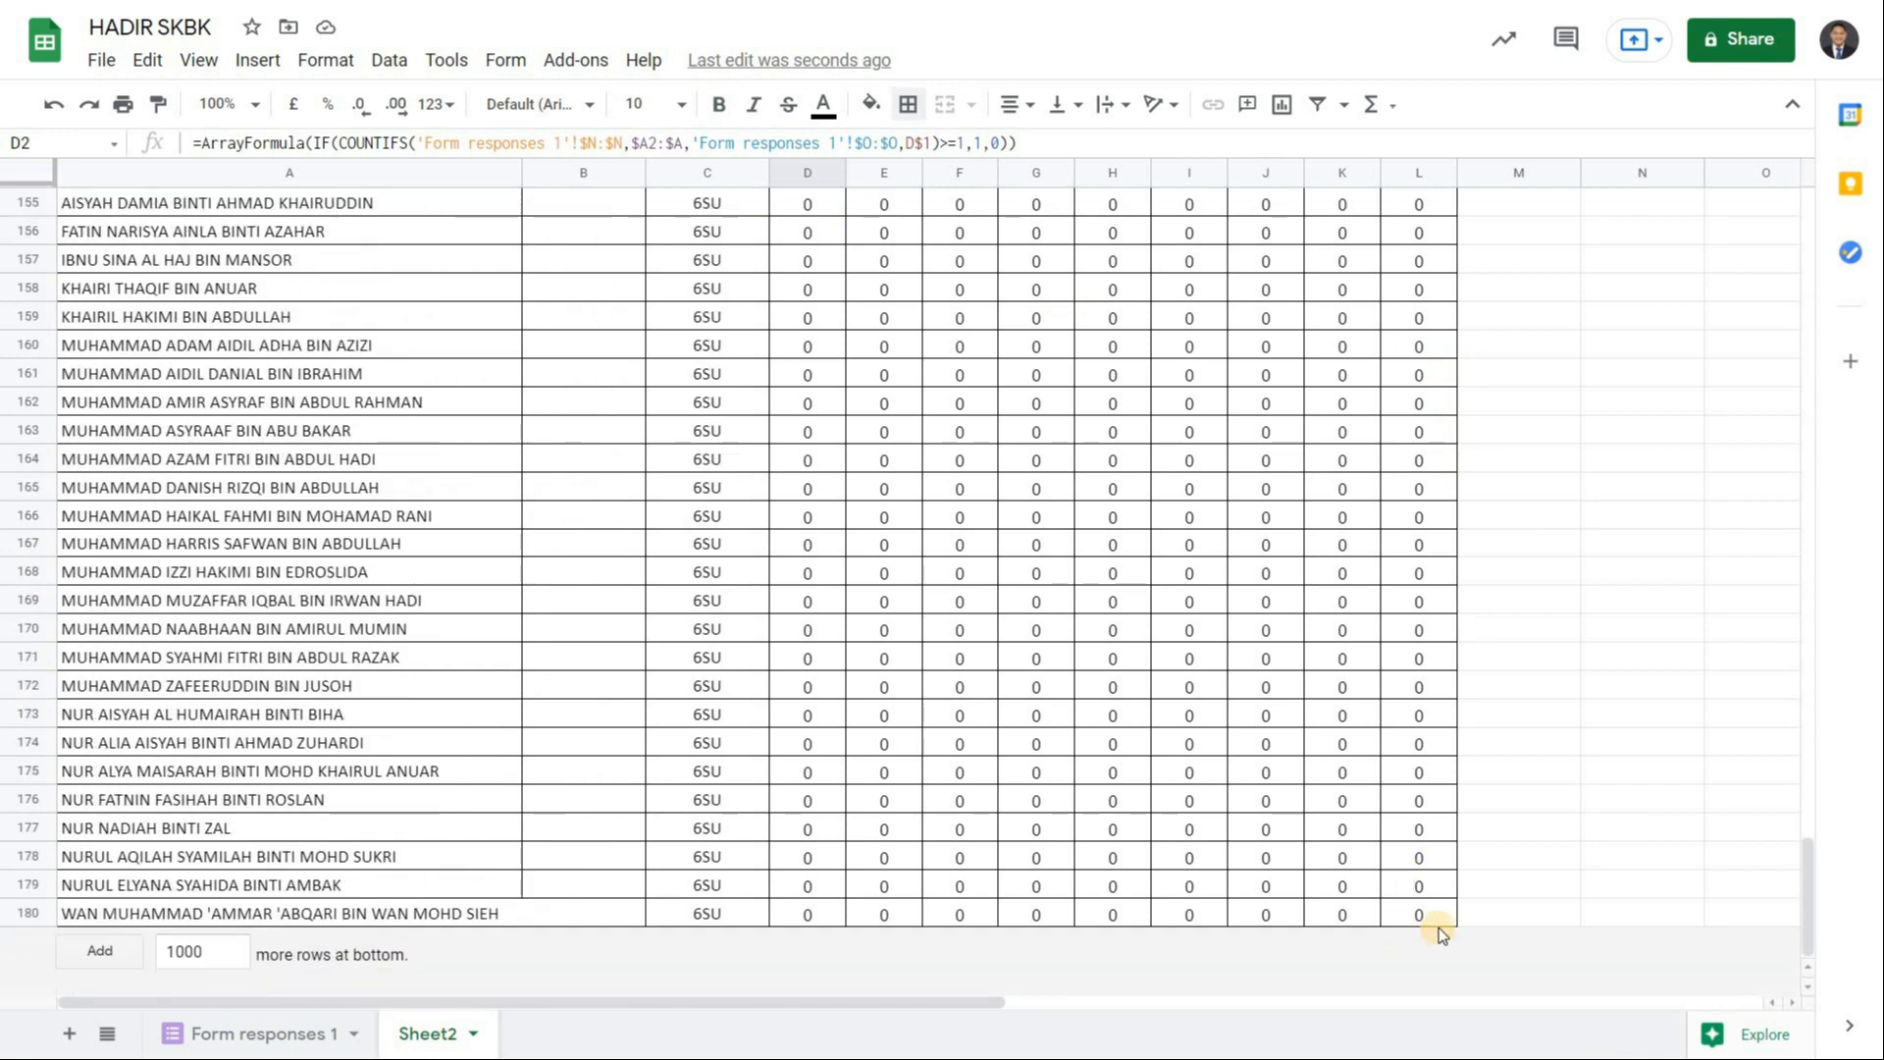
shift+click(1439, 918)
drag(1803, 886, 1767, 200)
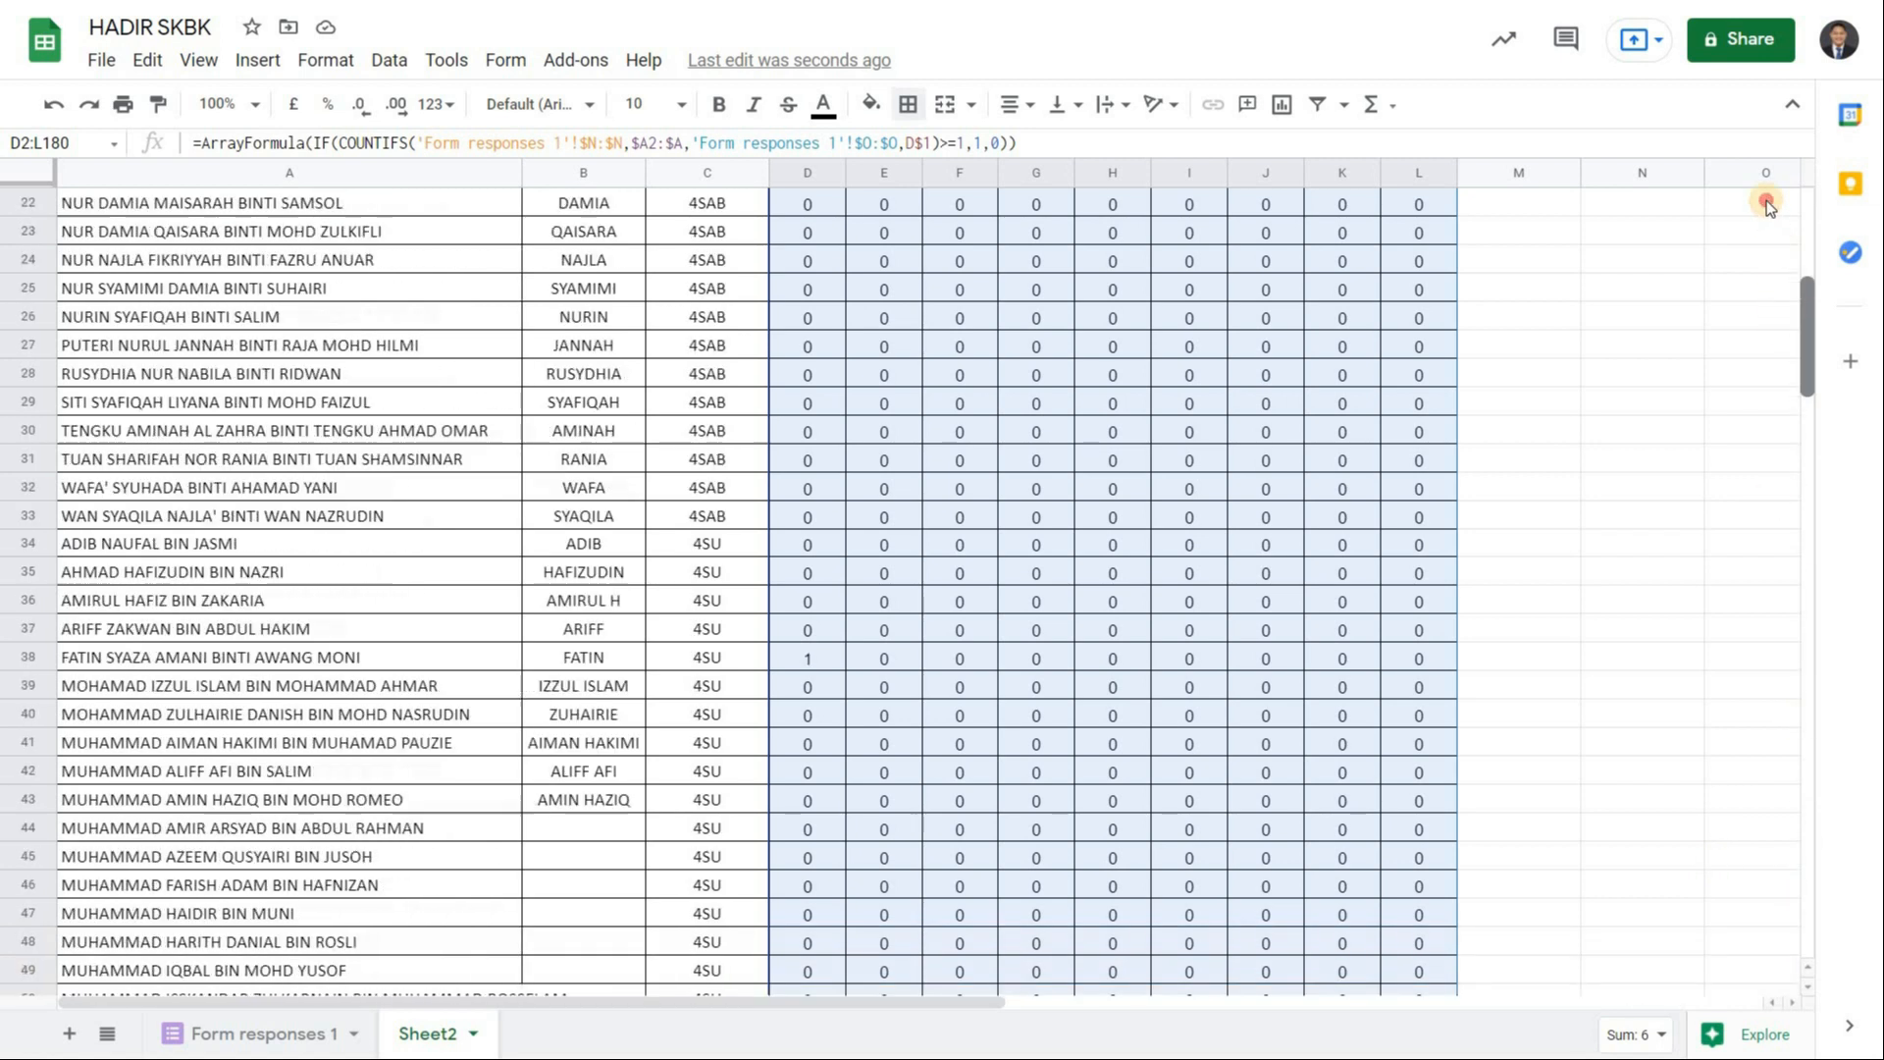
click(340, 72)
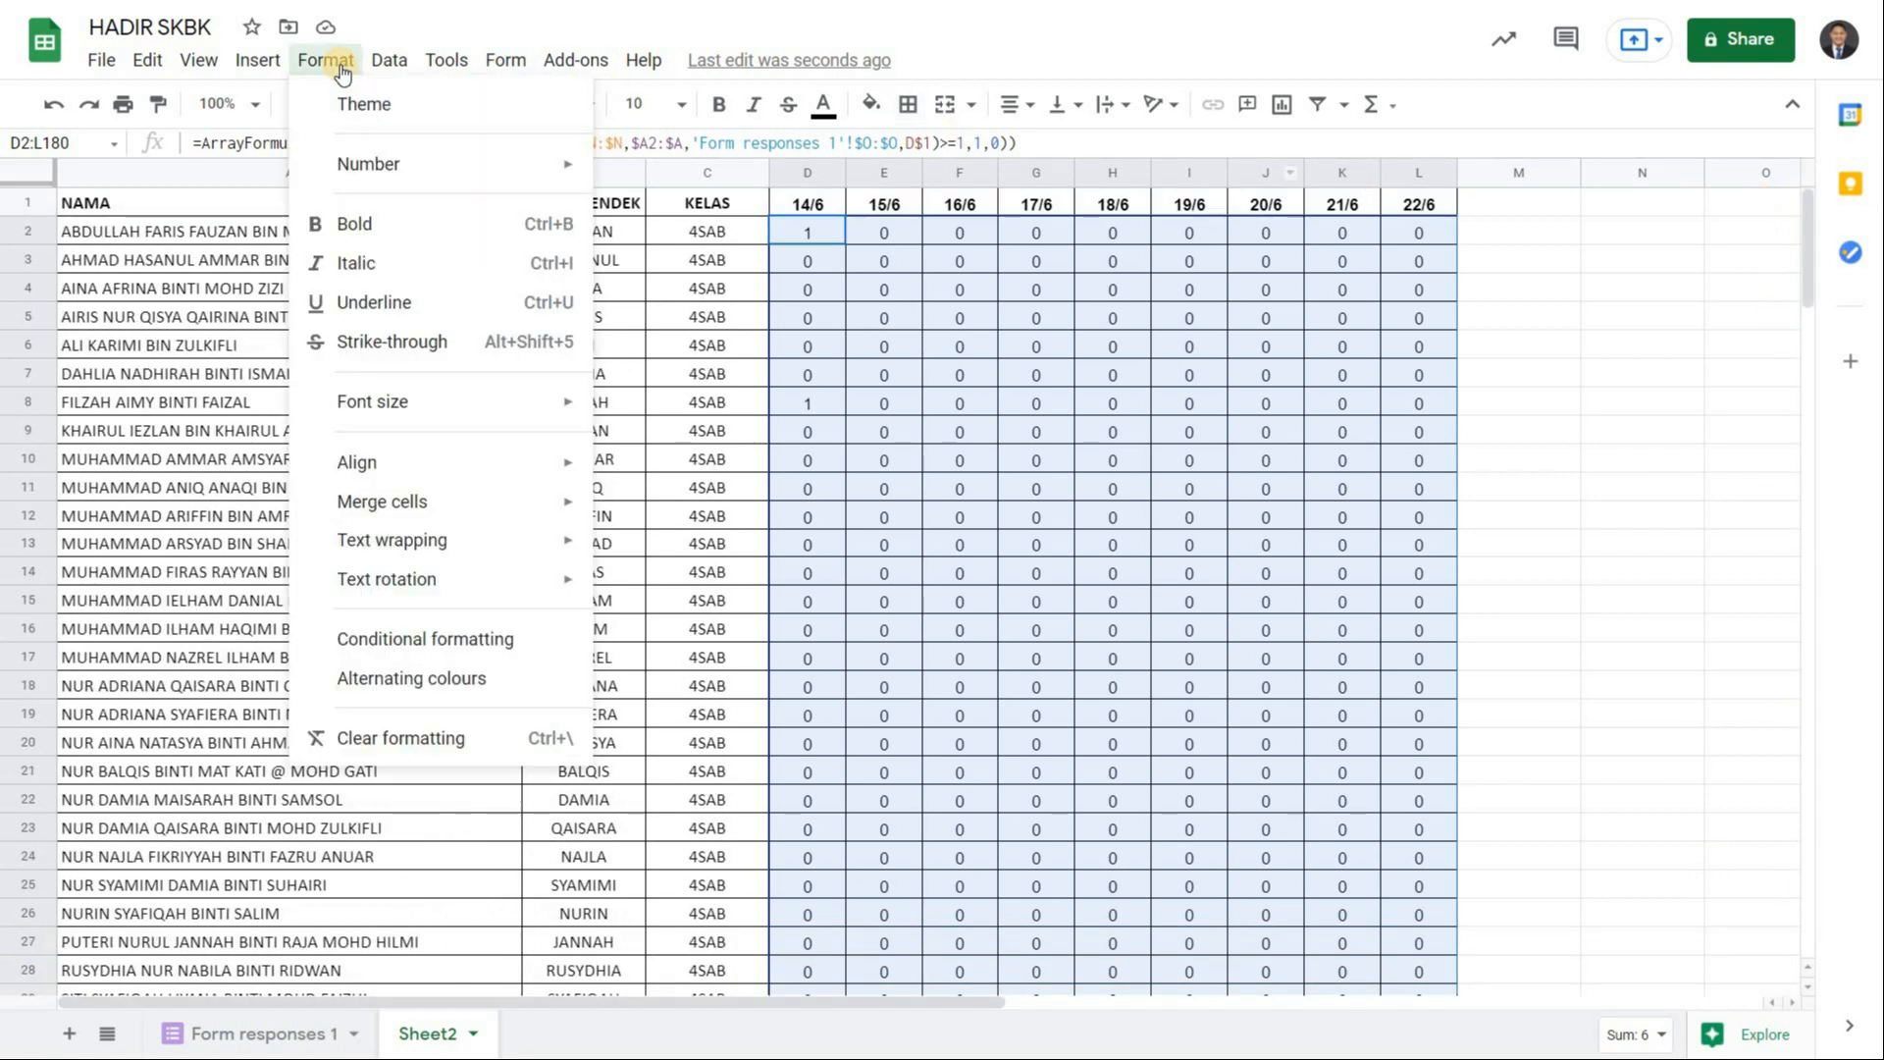
click(422, 651)
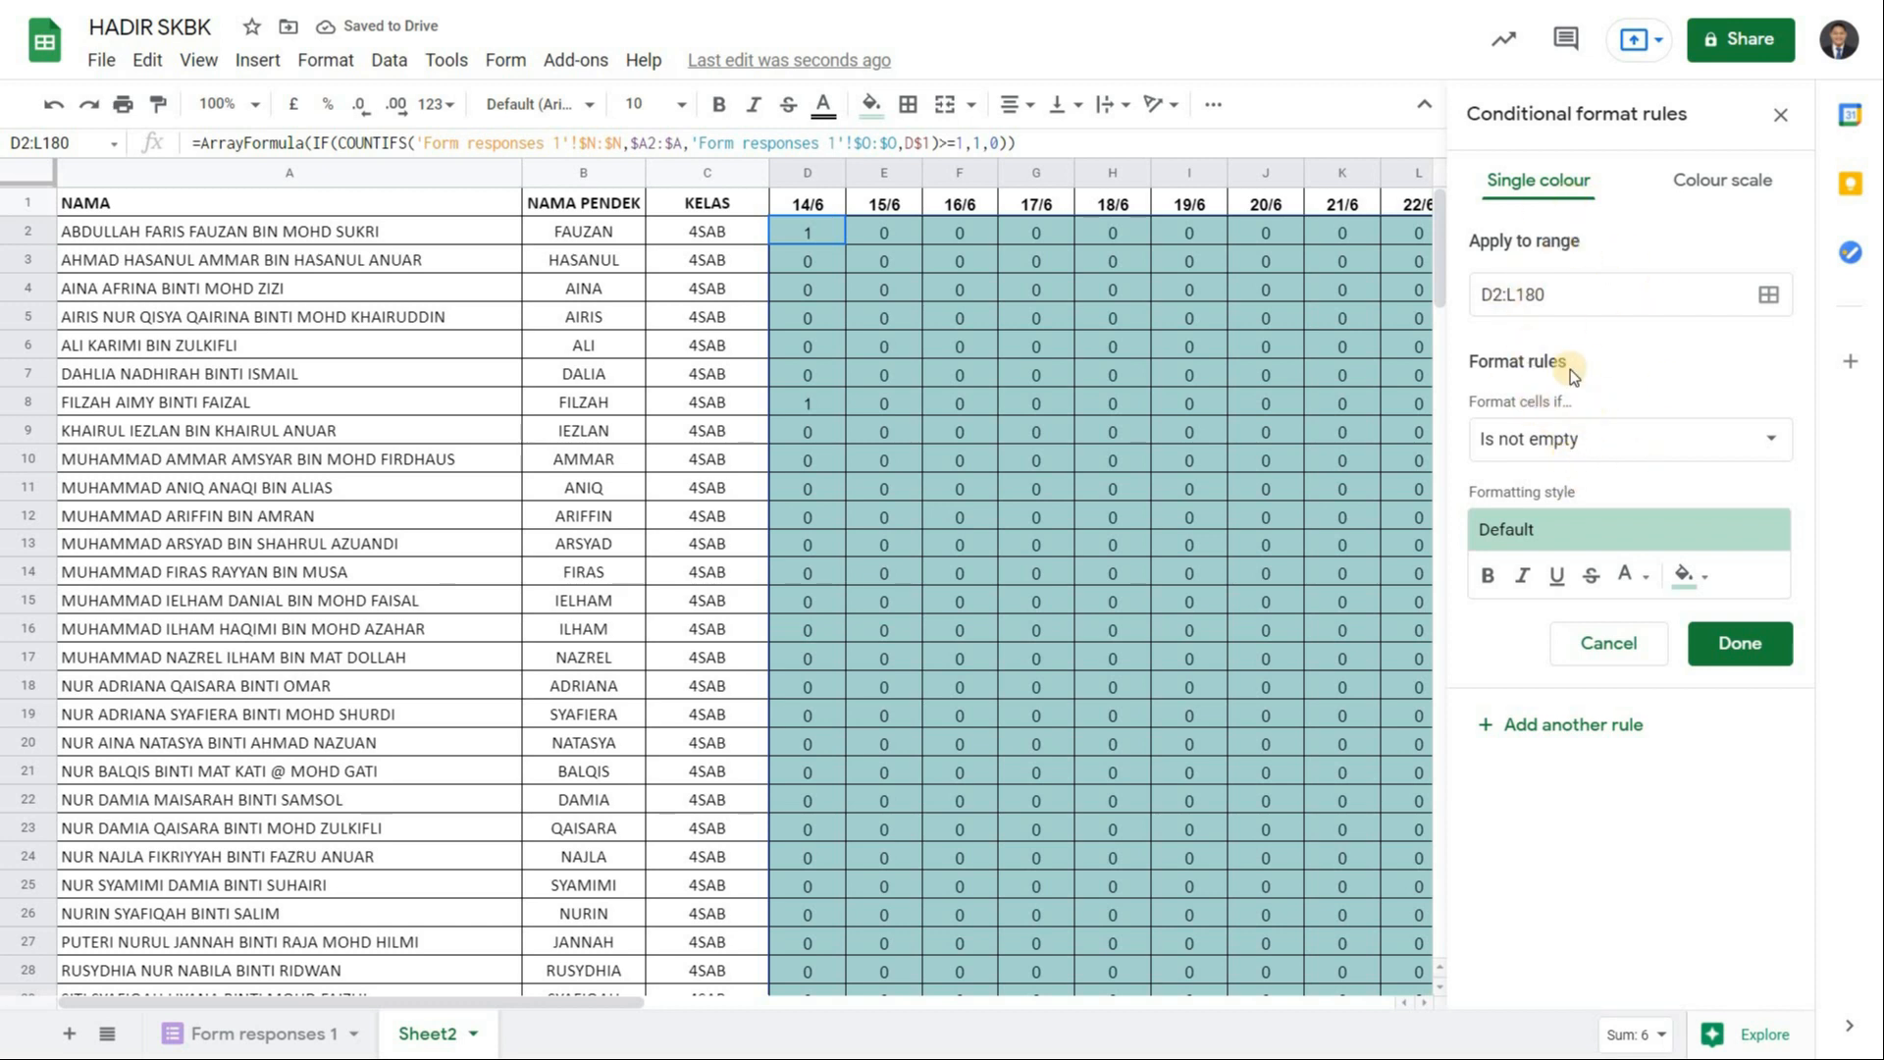
Make the rule fill cells with values less than 1 in light red, and save it.
click(1546, 447)
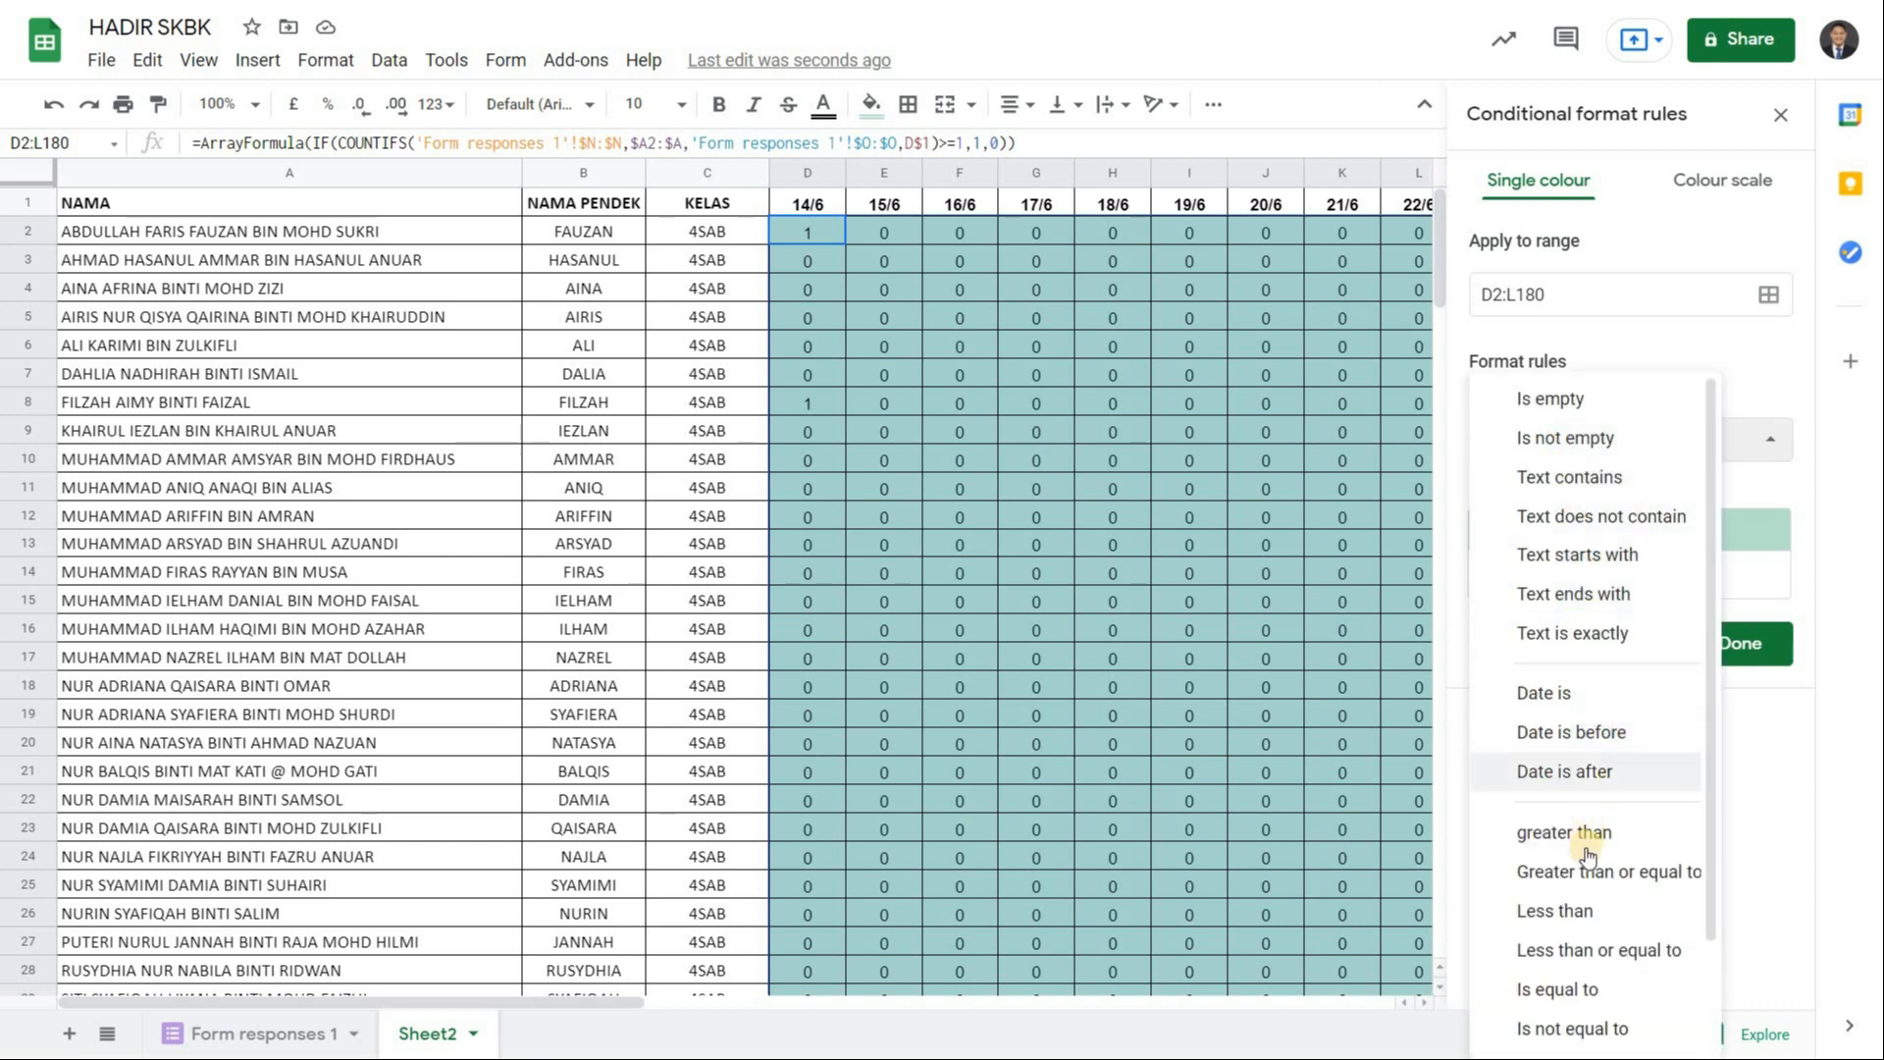
click(1561, 911)
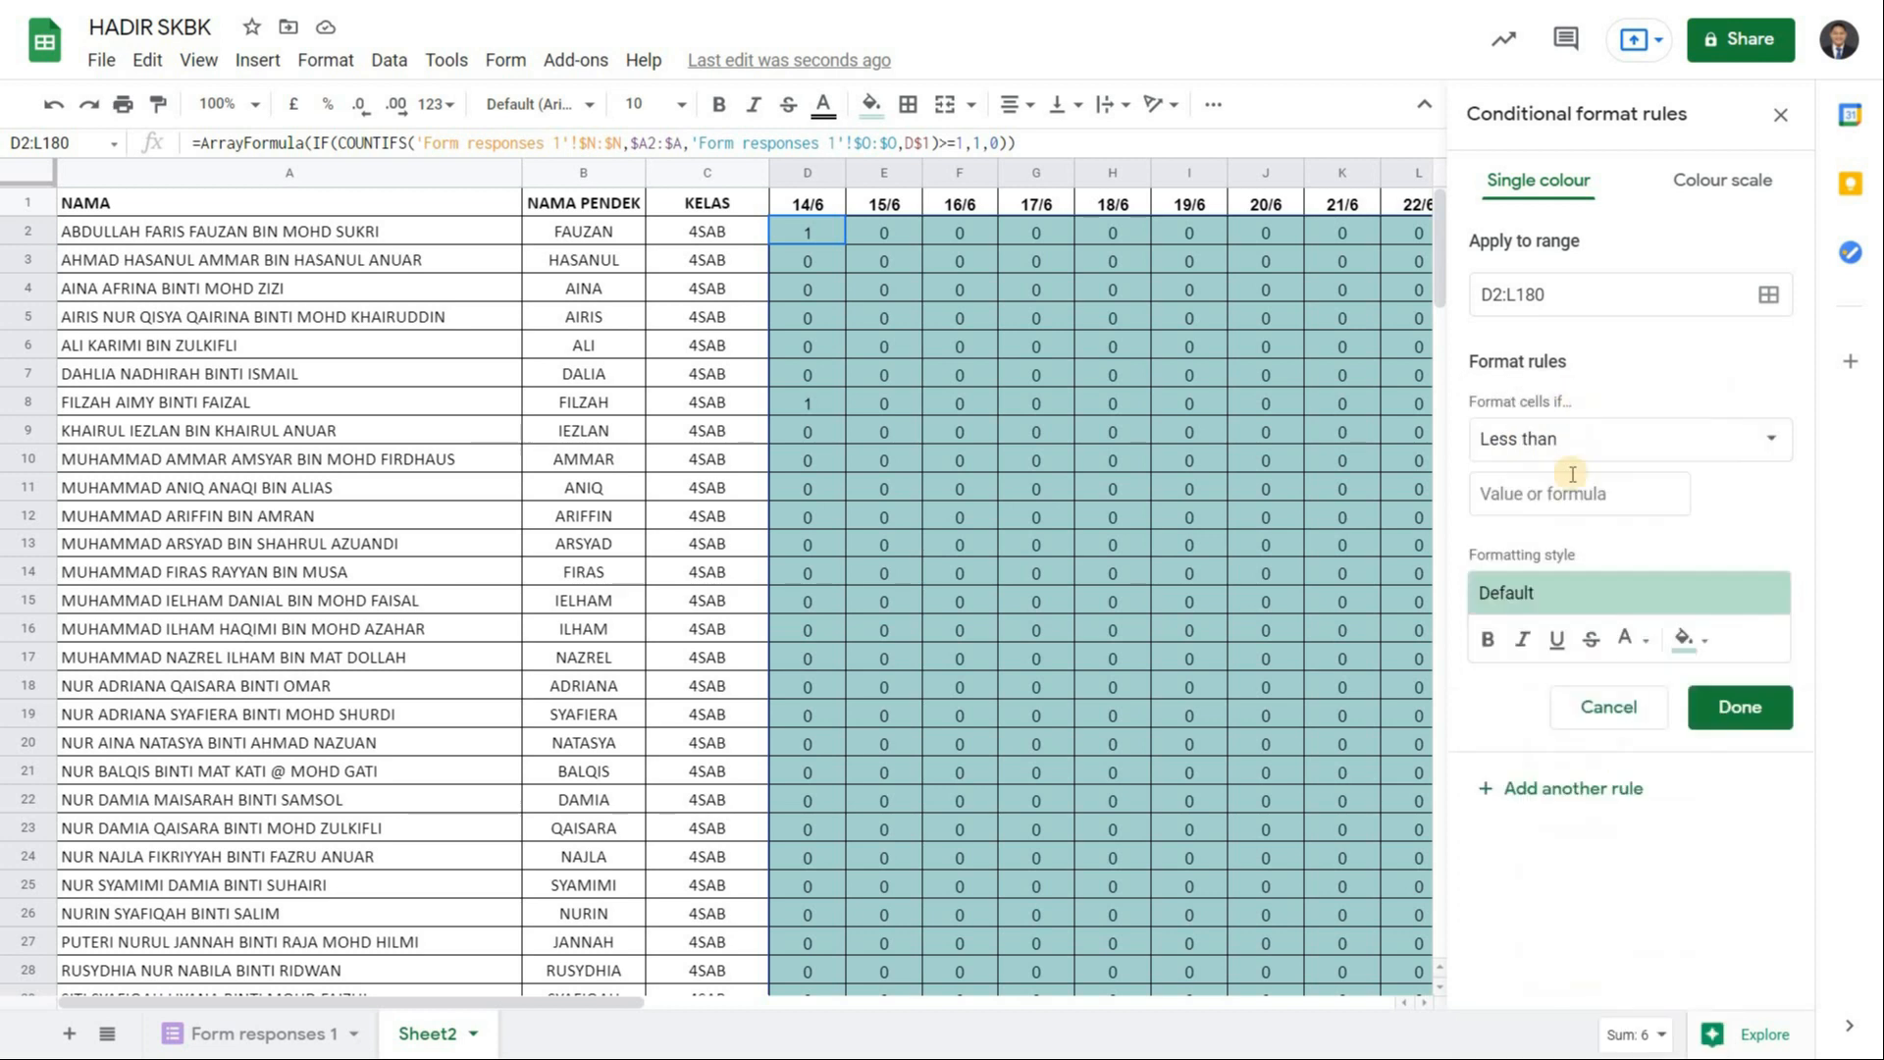
click(1578, 496)
text(1)
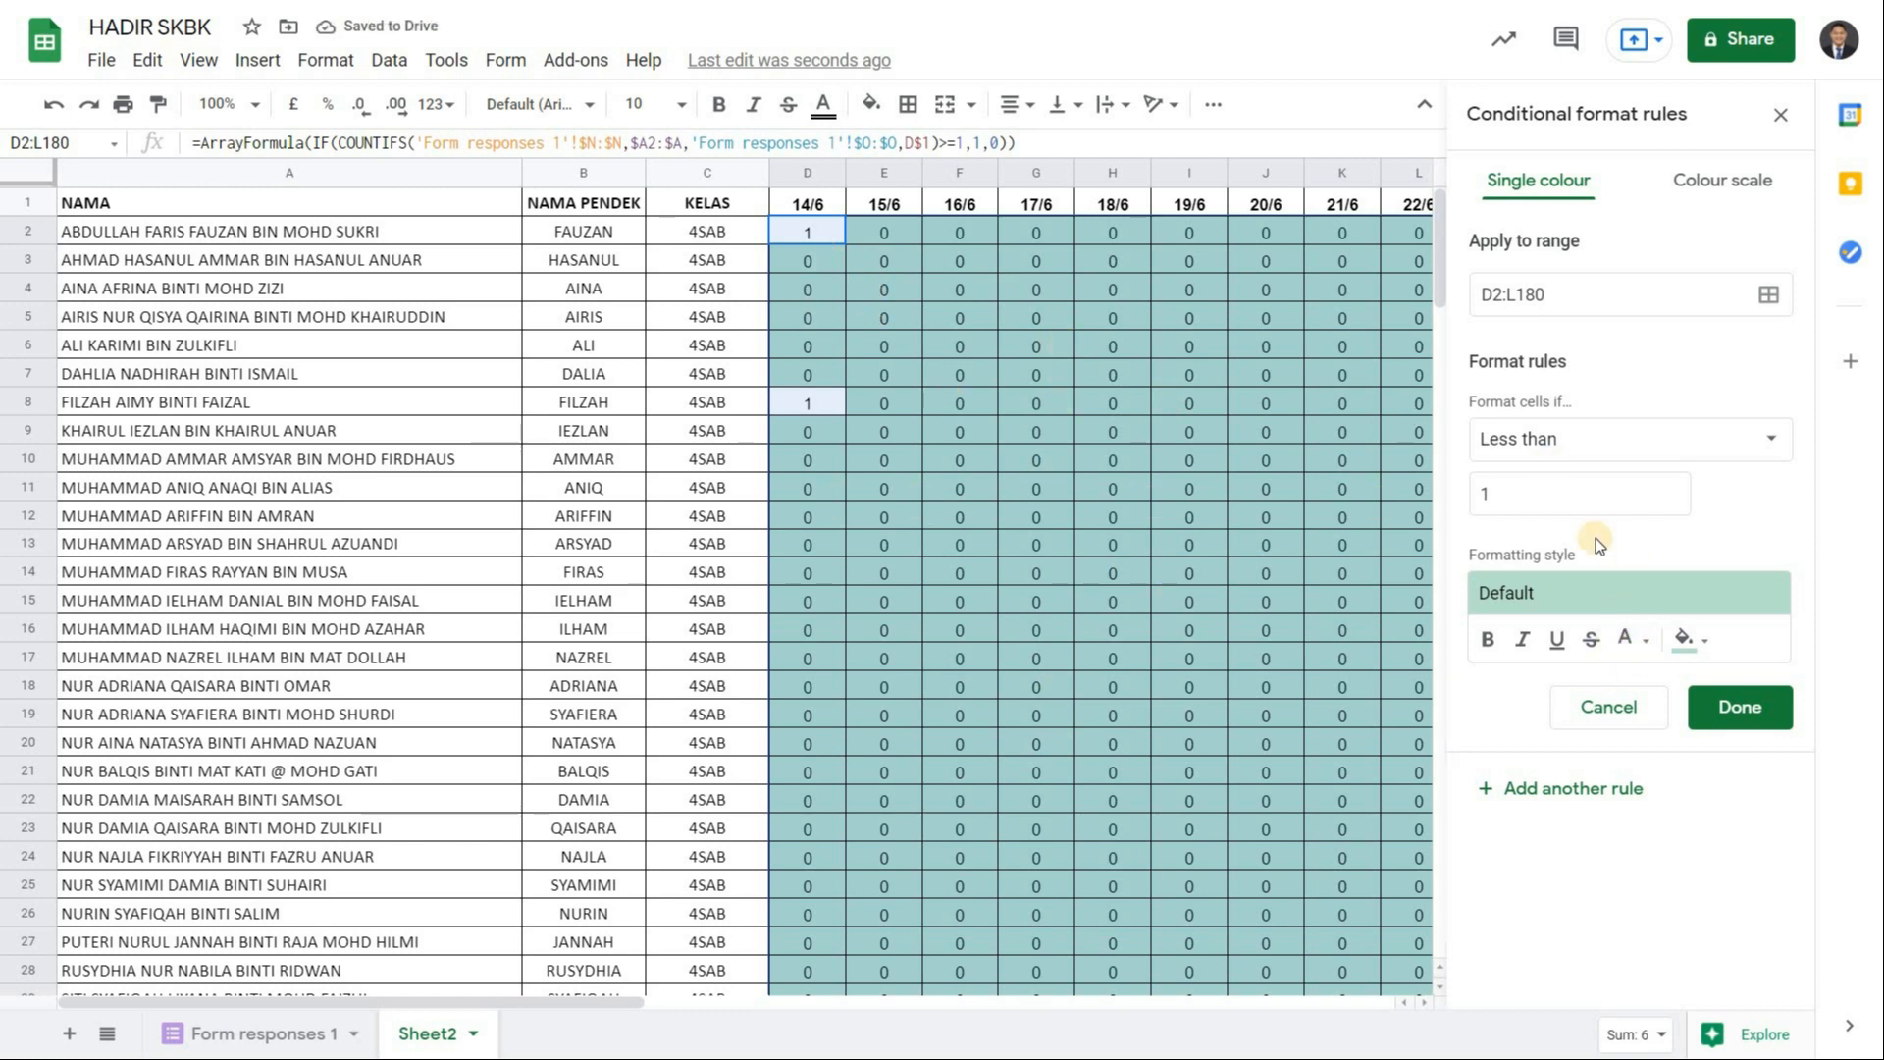
click(1684, 638)
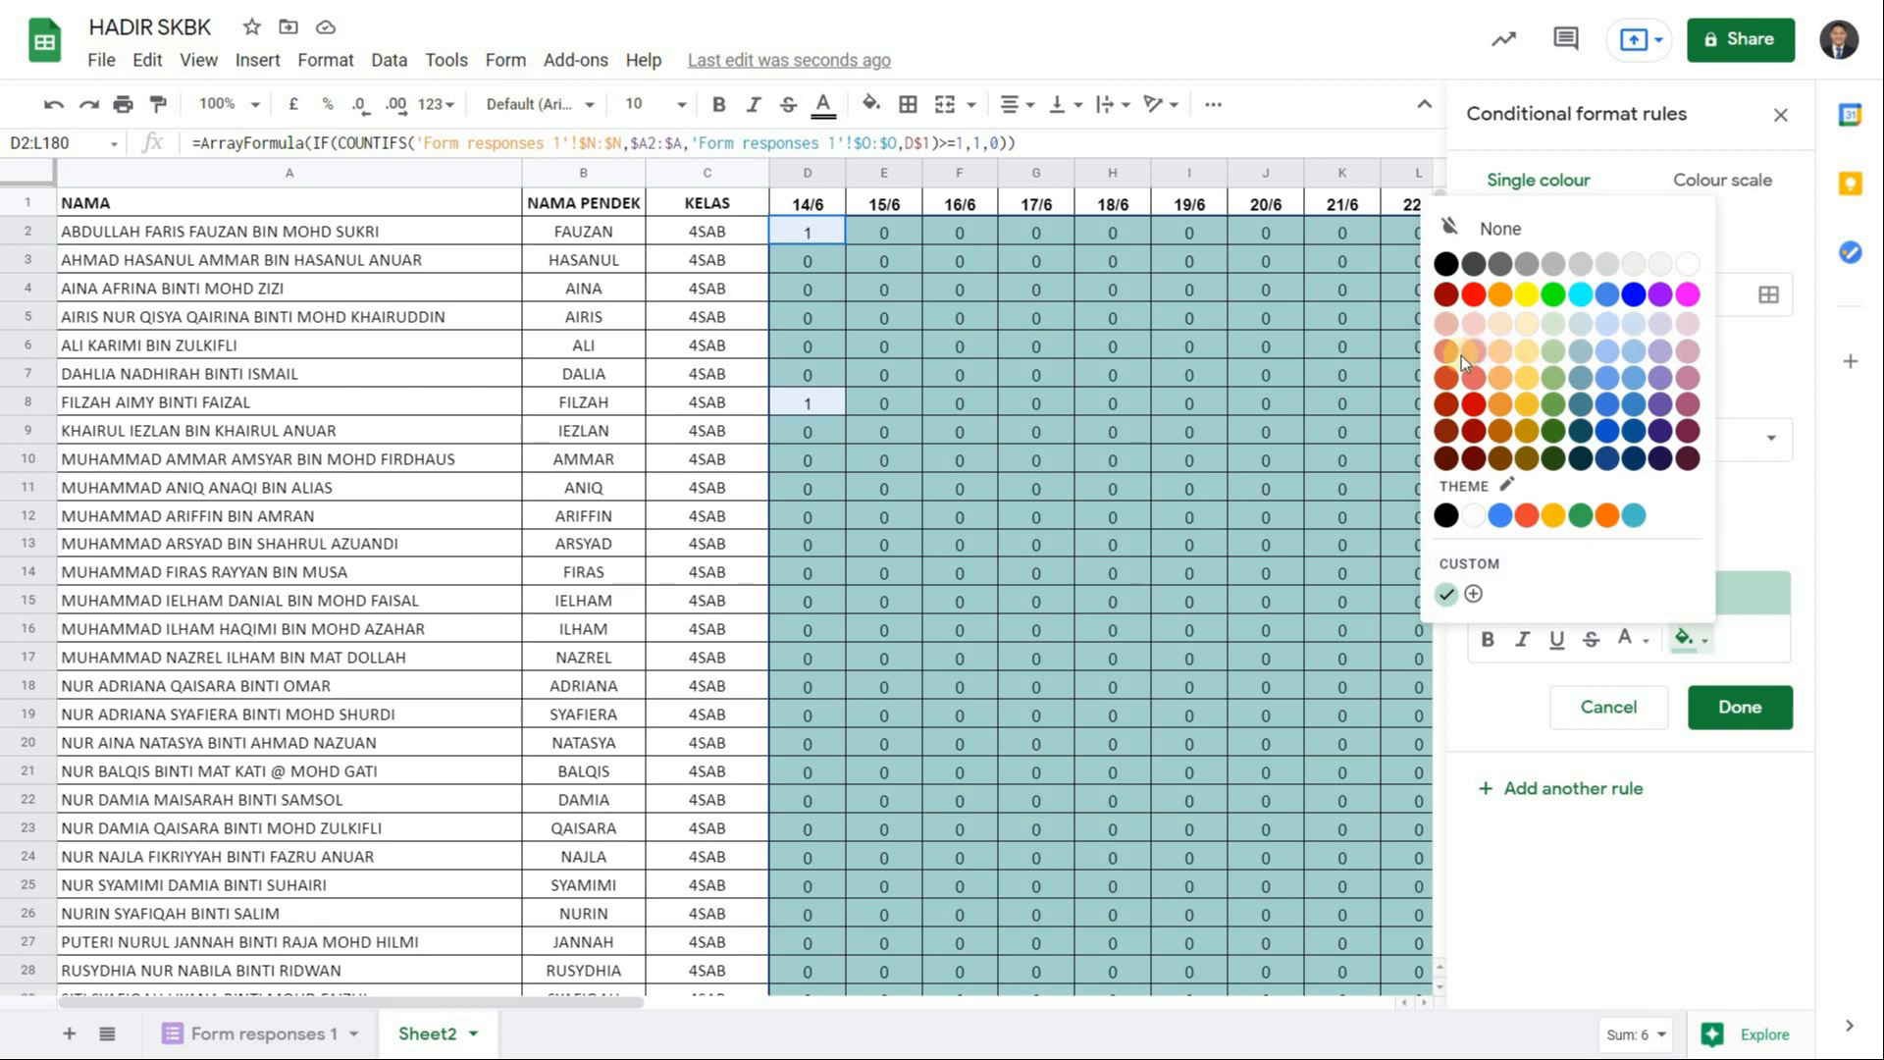
click(1462, 356)
scroll(828, 445, down, 5)
scroll(809, 281, up, 5)
click(842, 255)
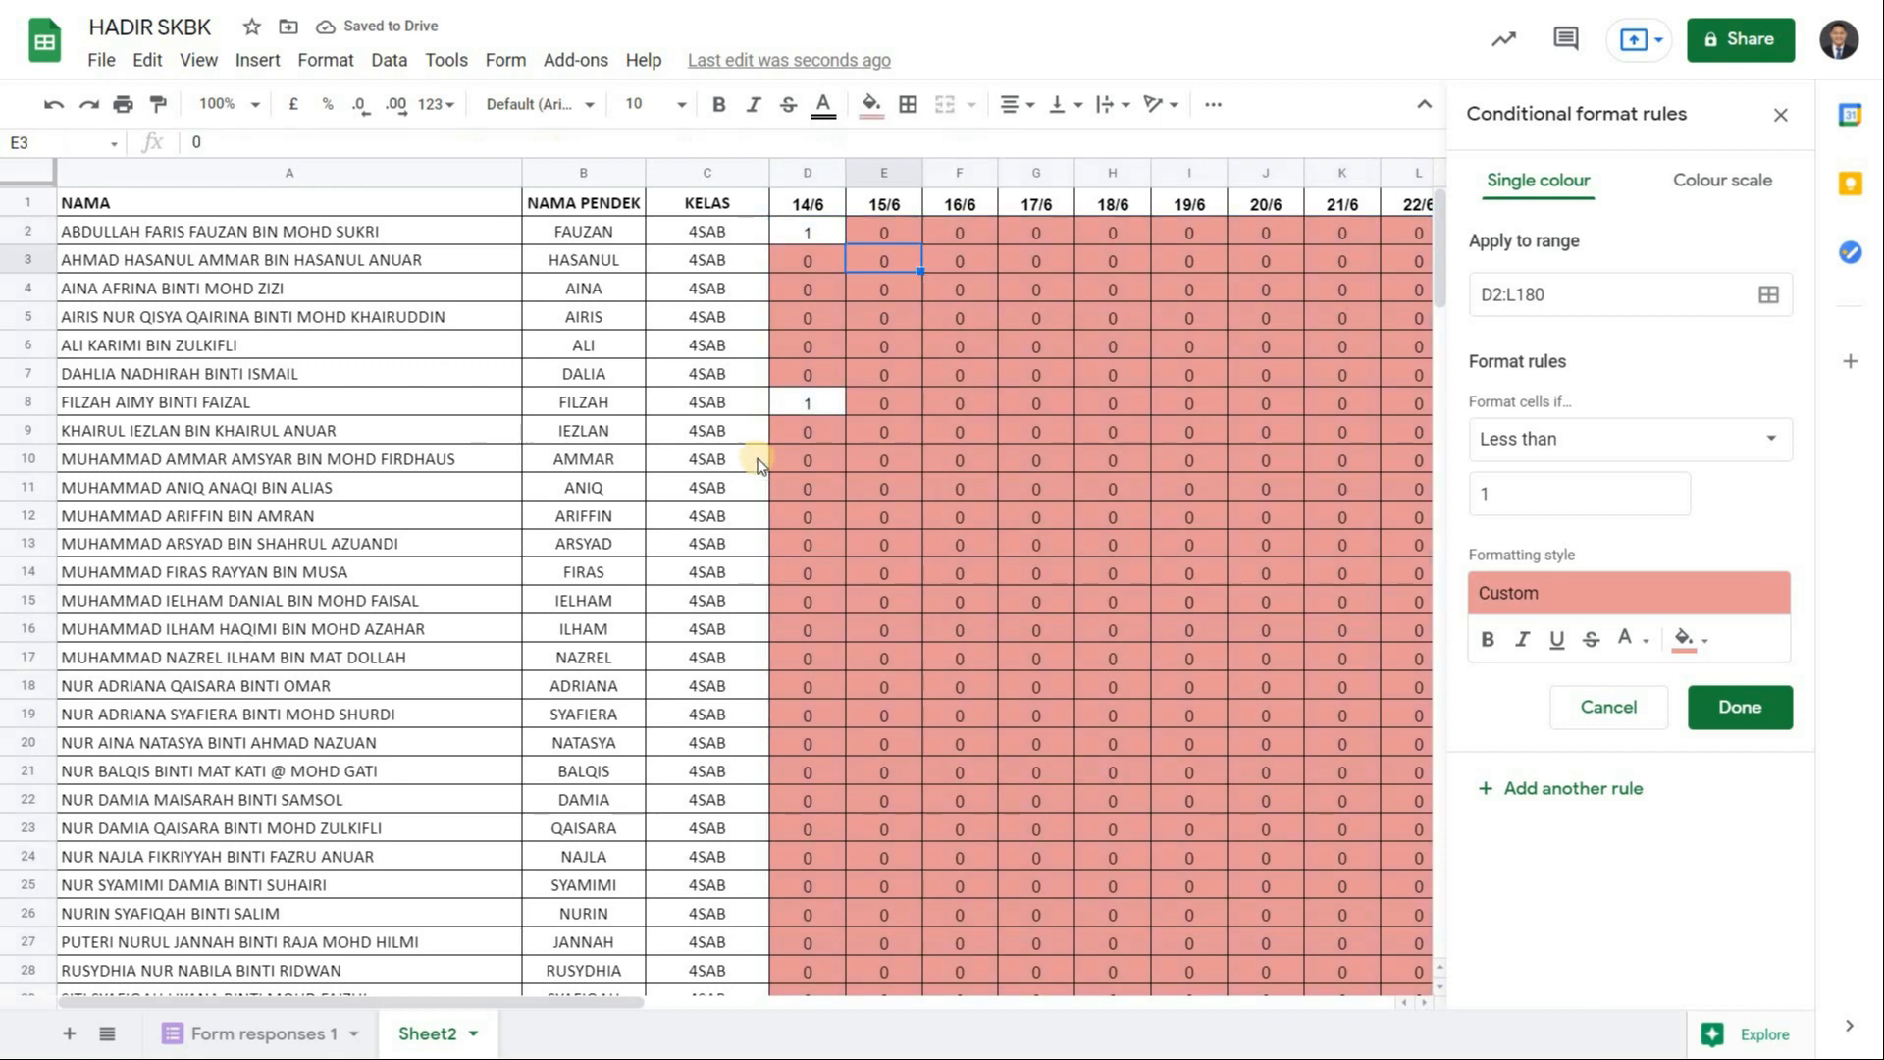
scroll(763, 444, down, 5)
scroll(774, 444, up, 5)
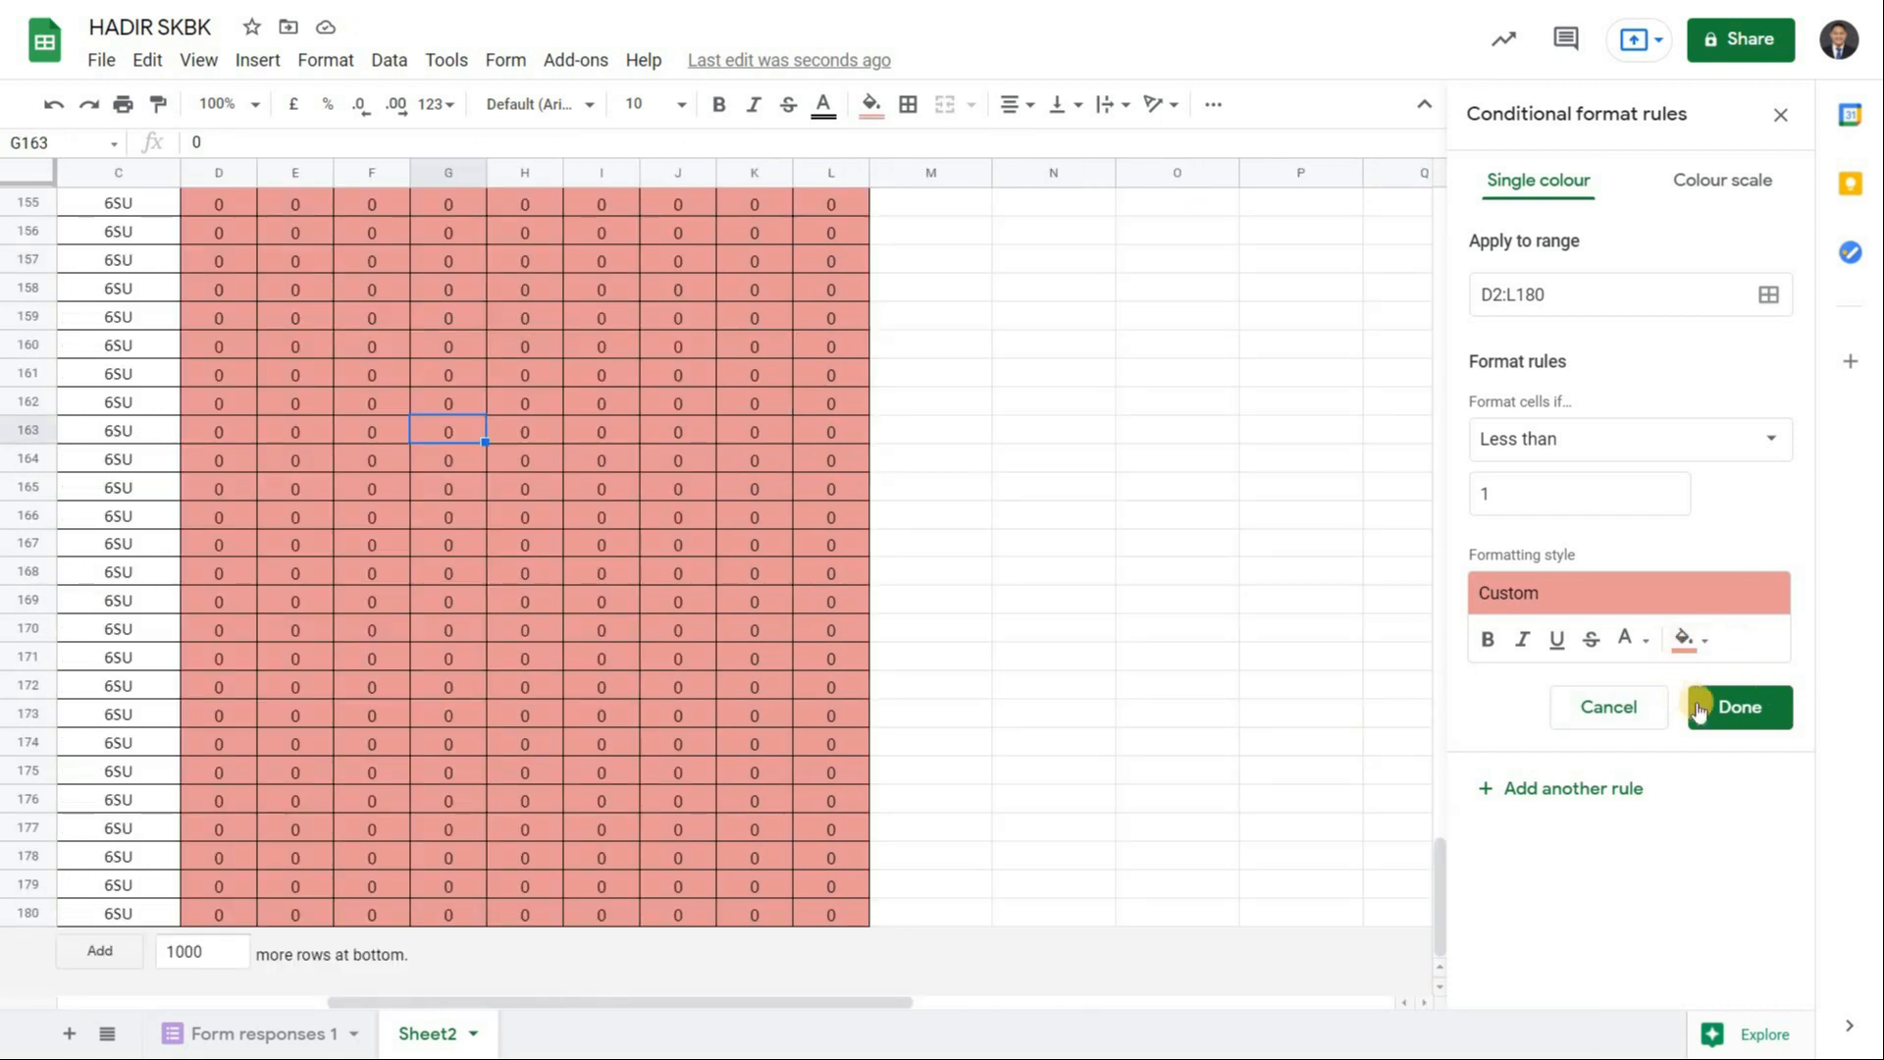
click(1728, 716)
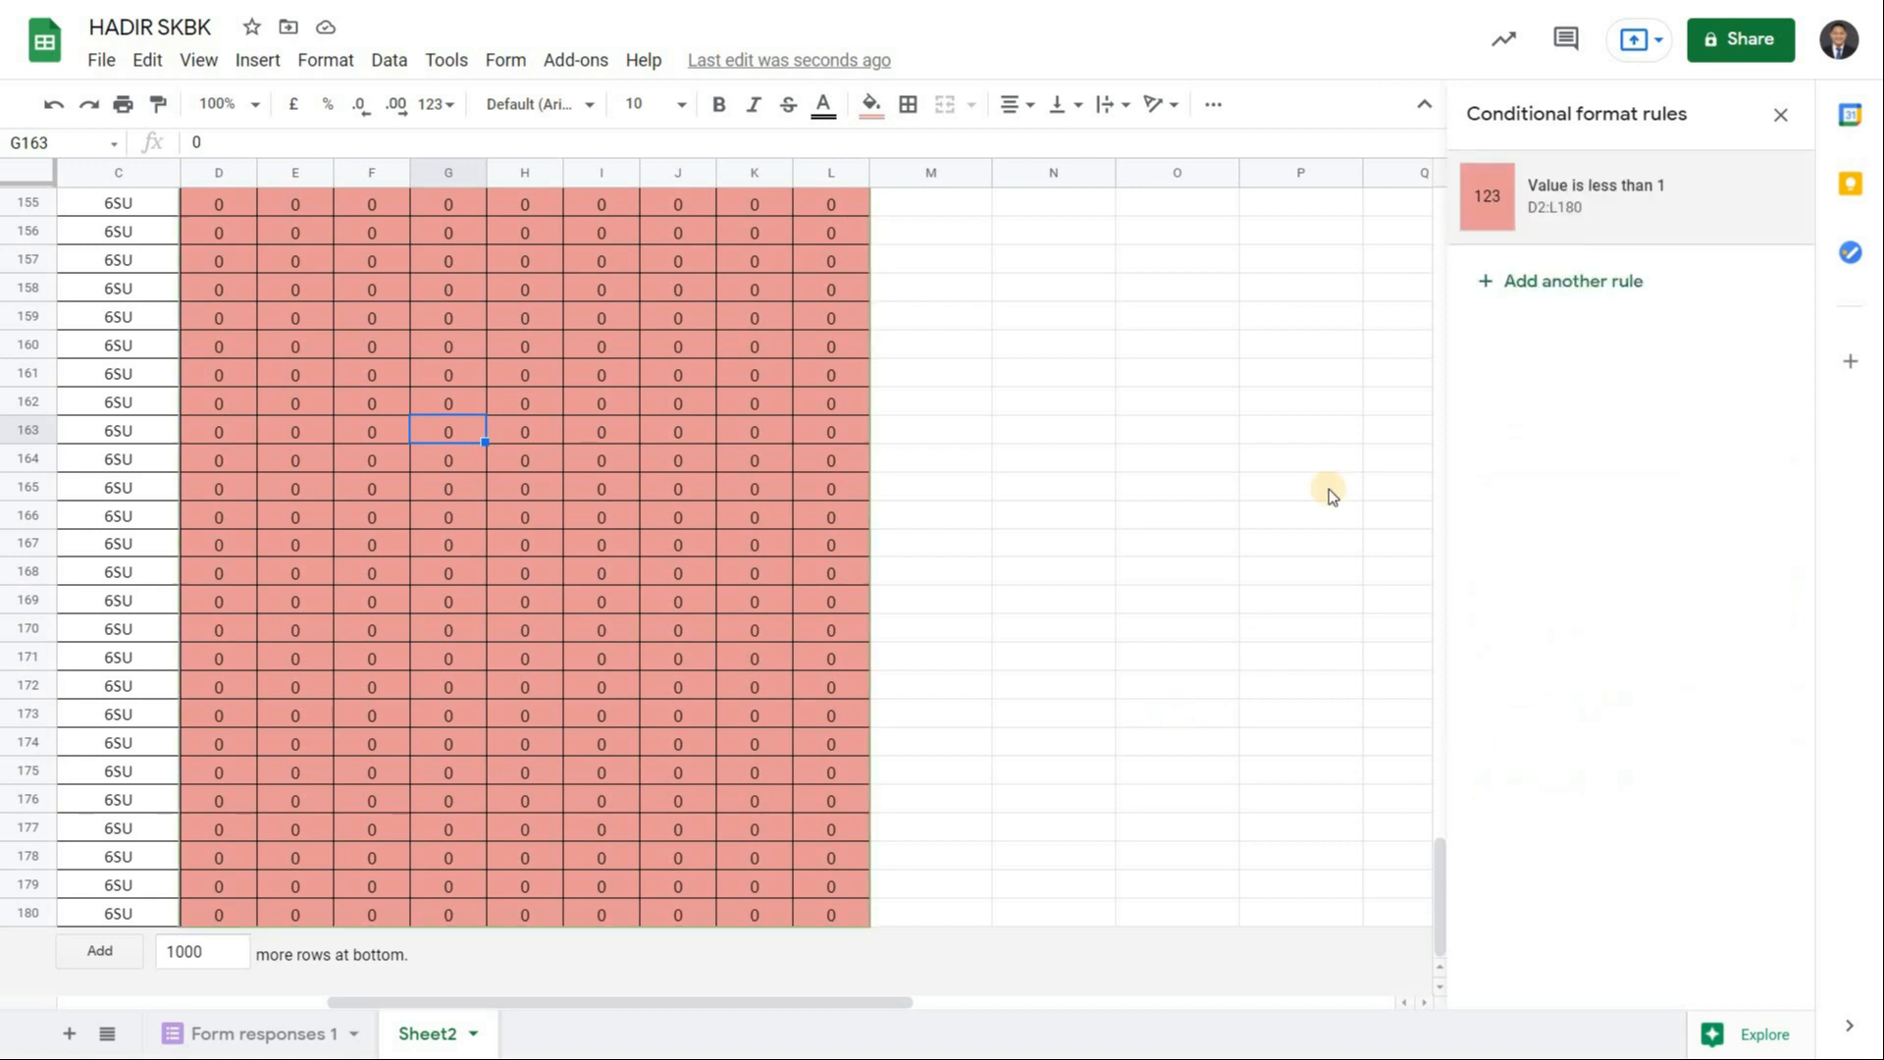
Reselect the attendance values D2:L180 and add a second conditional formatting rule for them.
drag(515, 1001, 600, 1021)
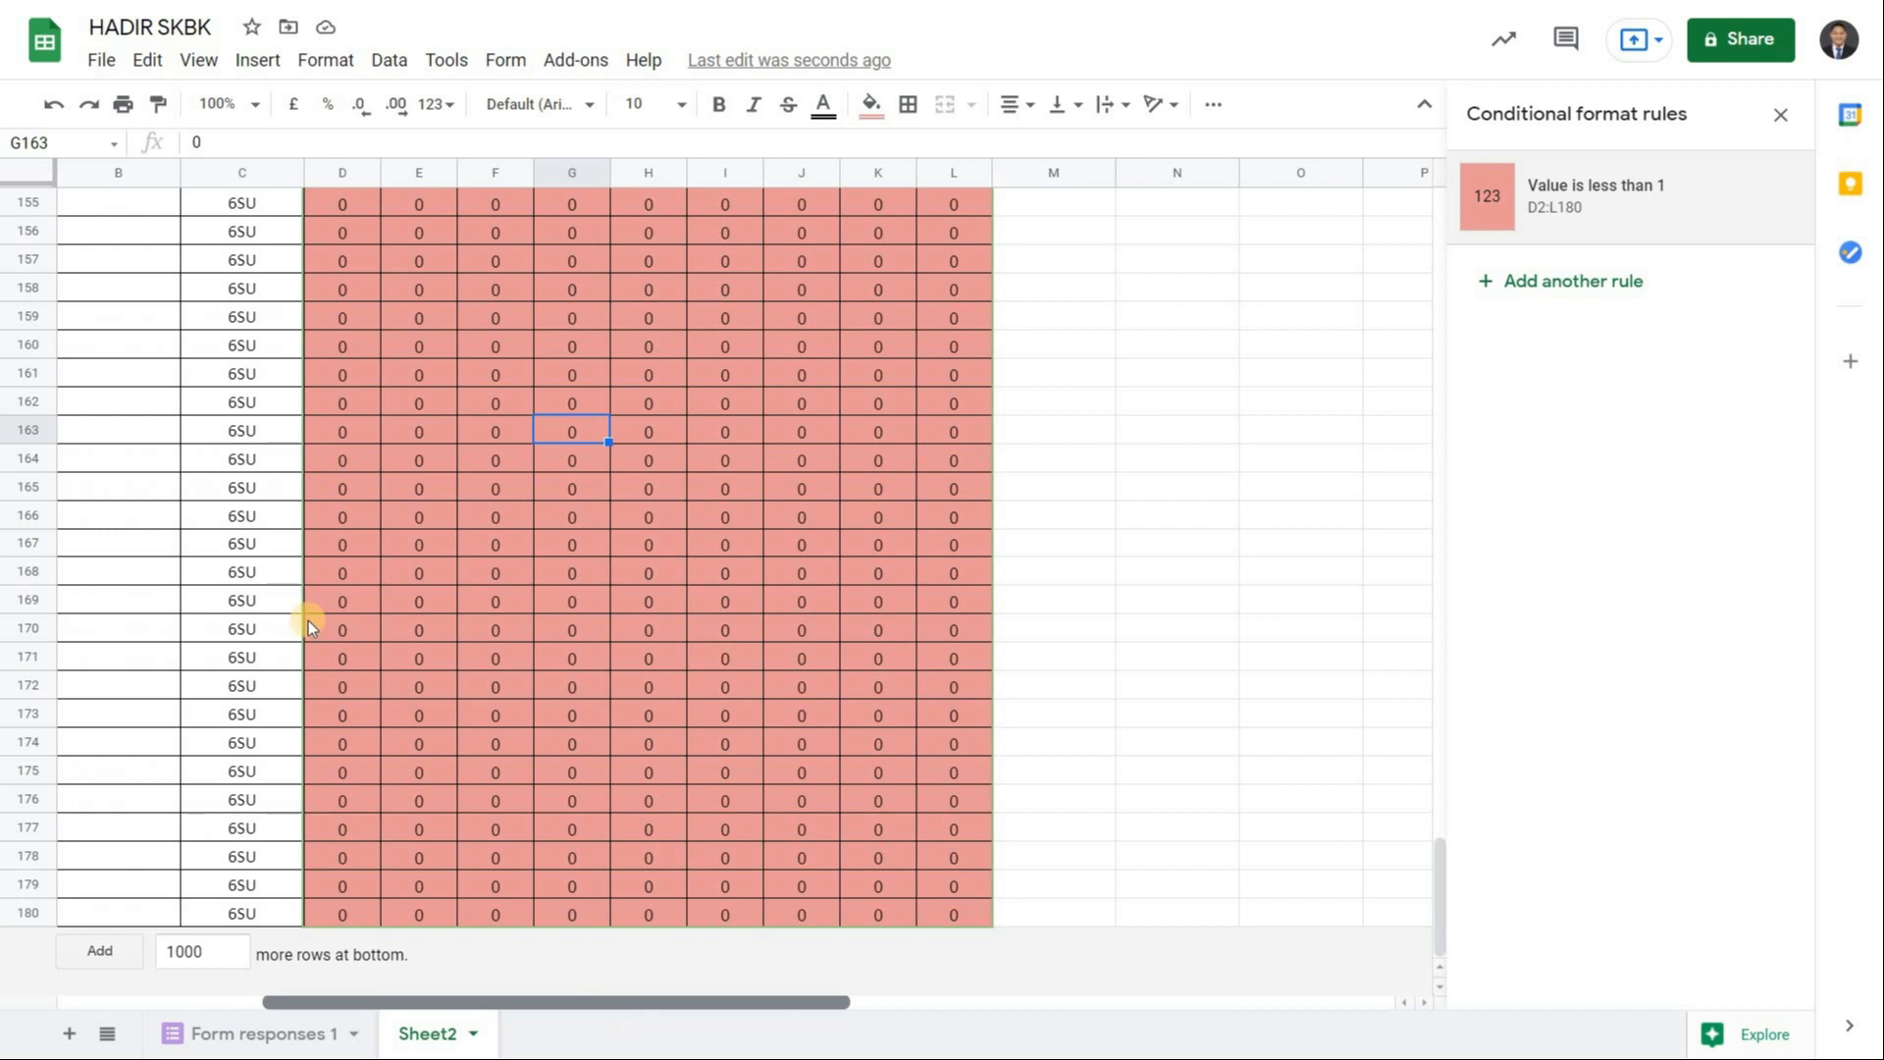
scroll(302, 614, up, 20)
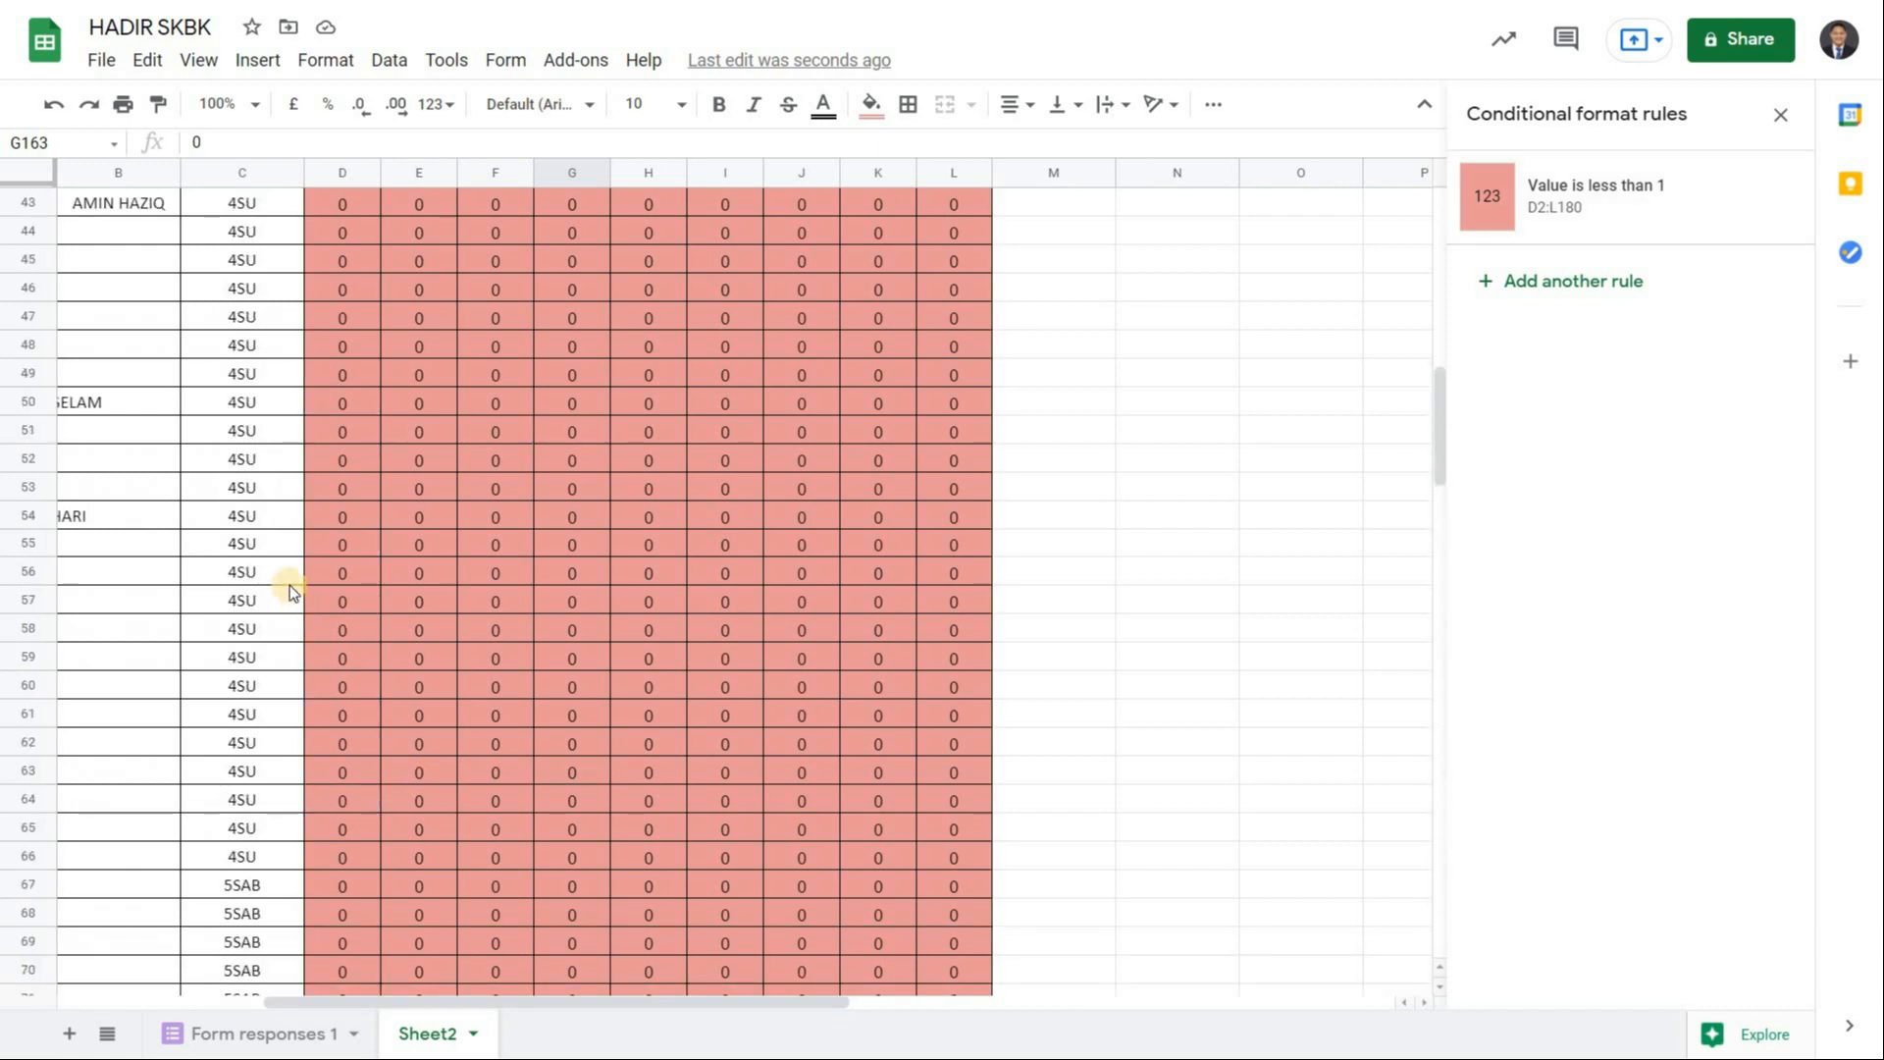
click(341, 235)
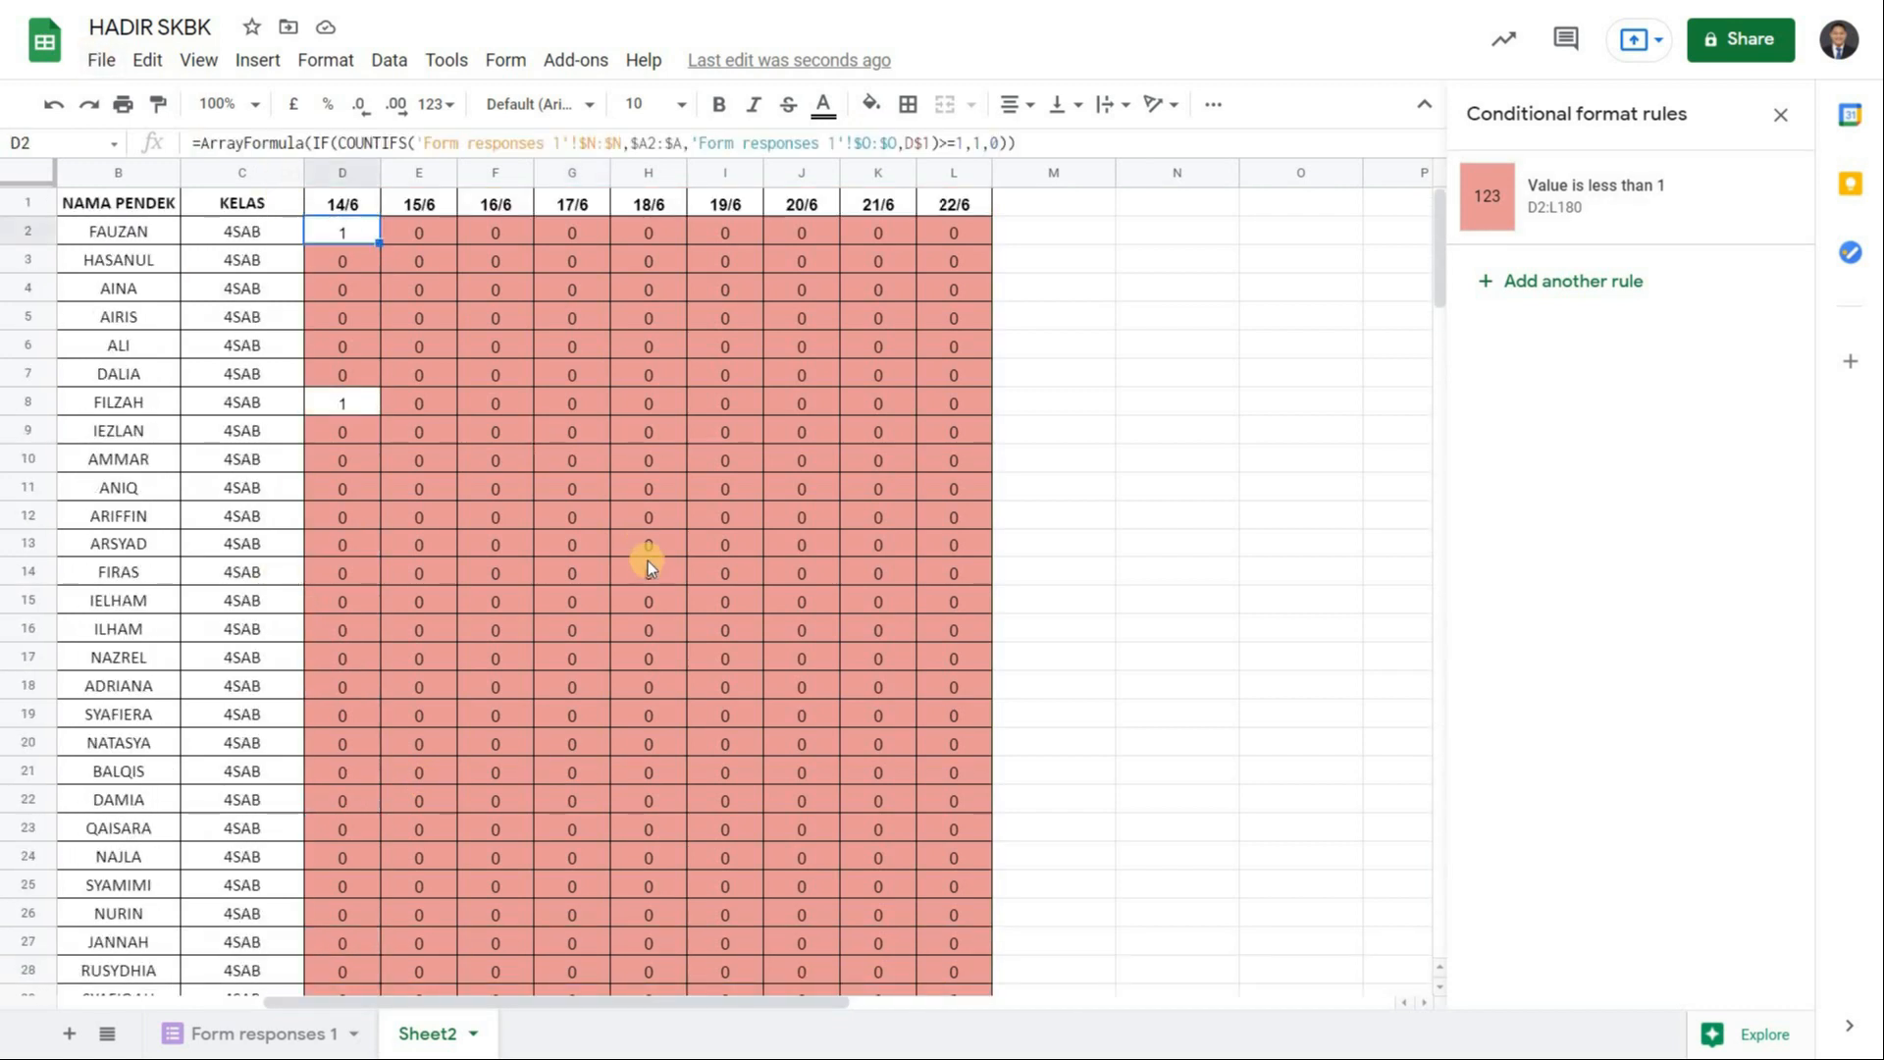
scroll(650, 574, down, 5)
scroll(652, 580, down, 20)
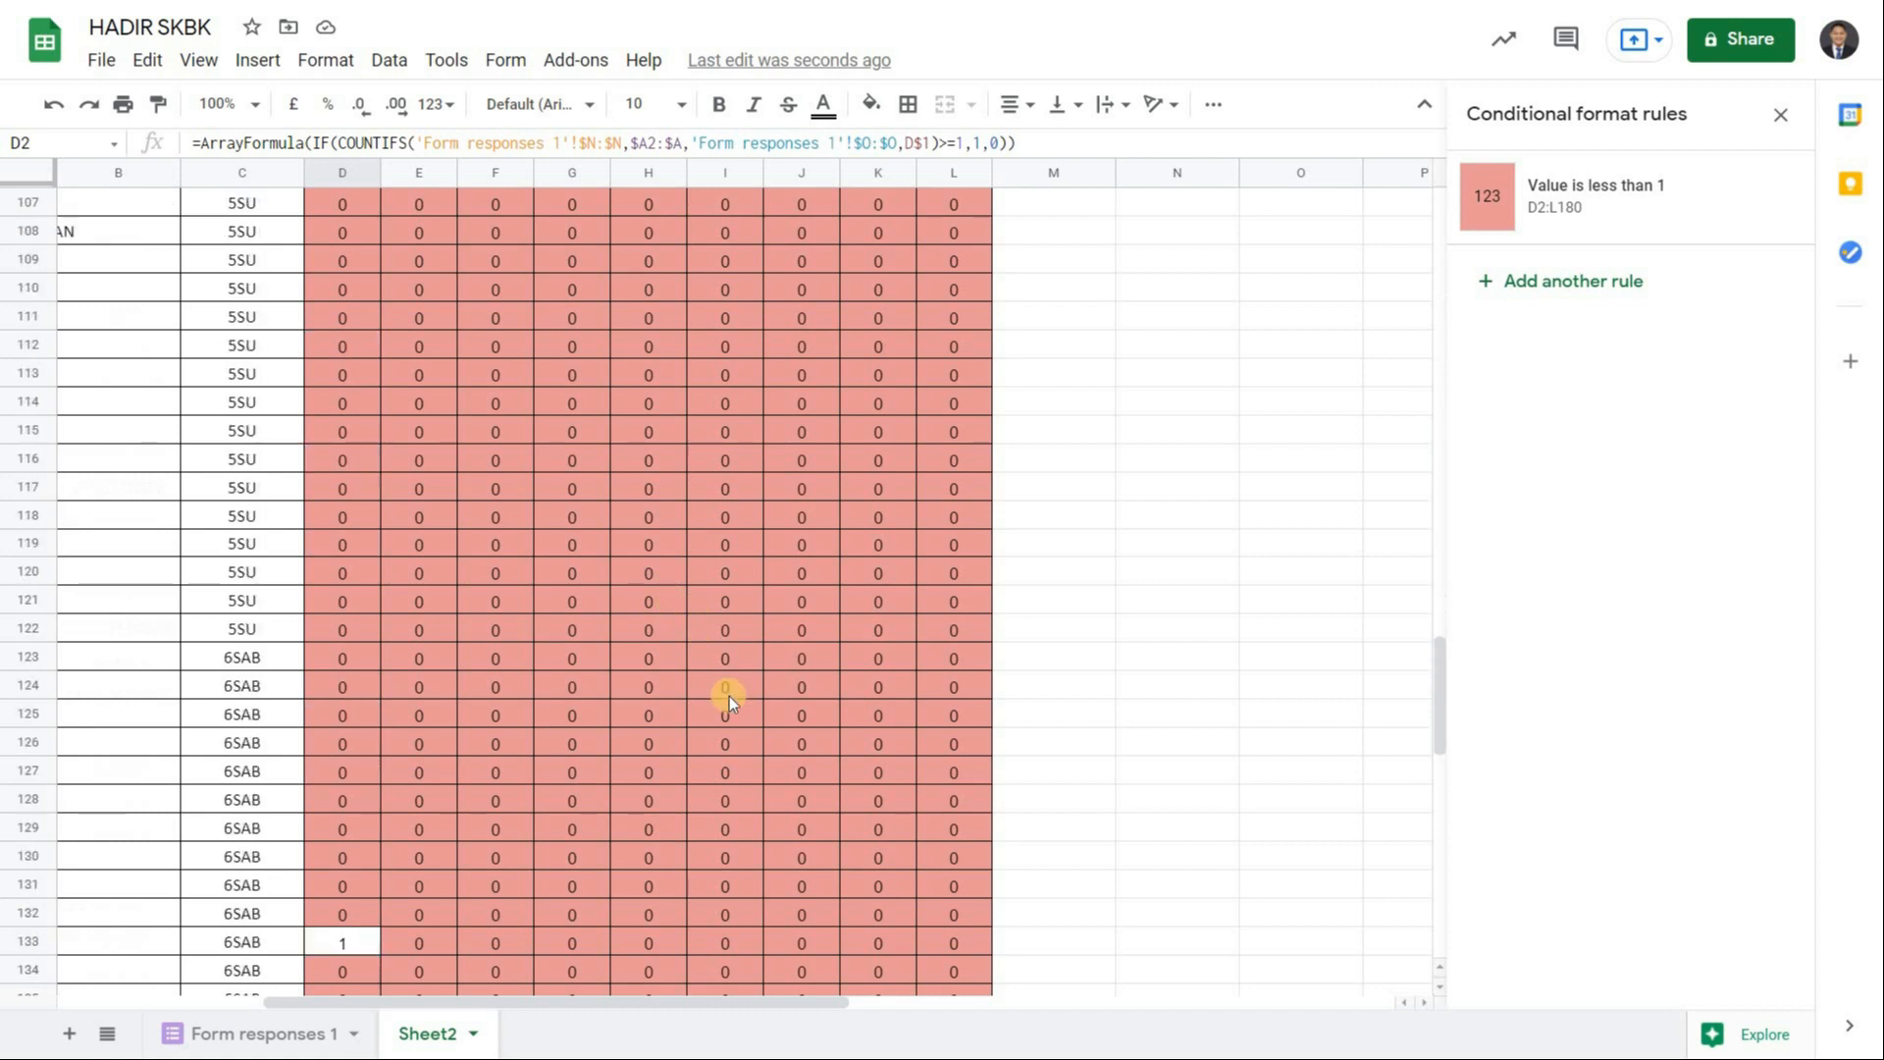
scroll(873, 834, down, 3)
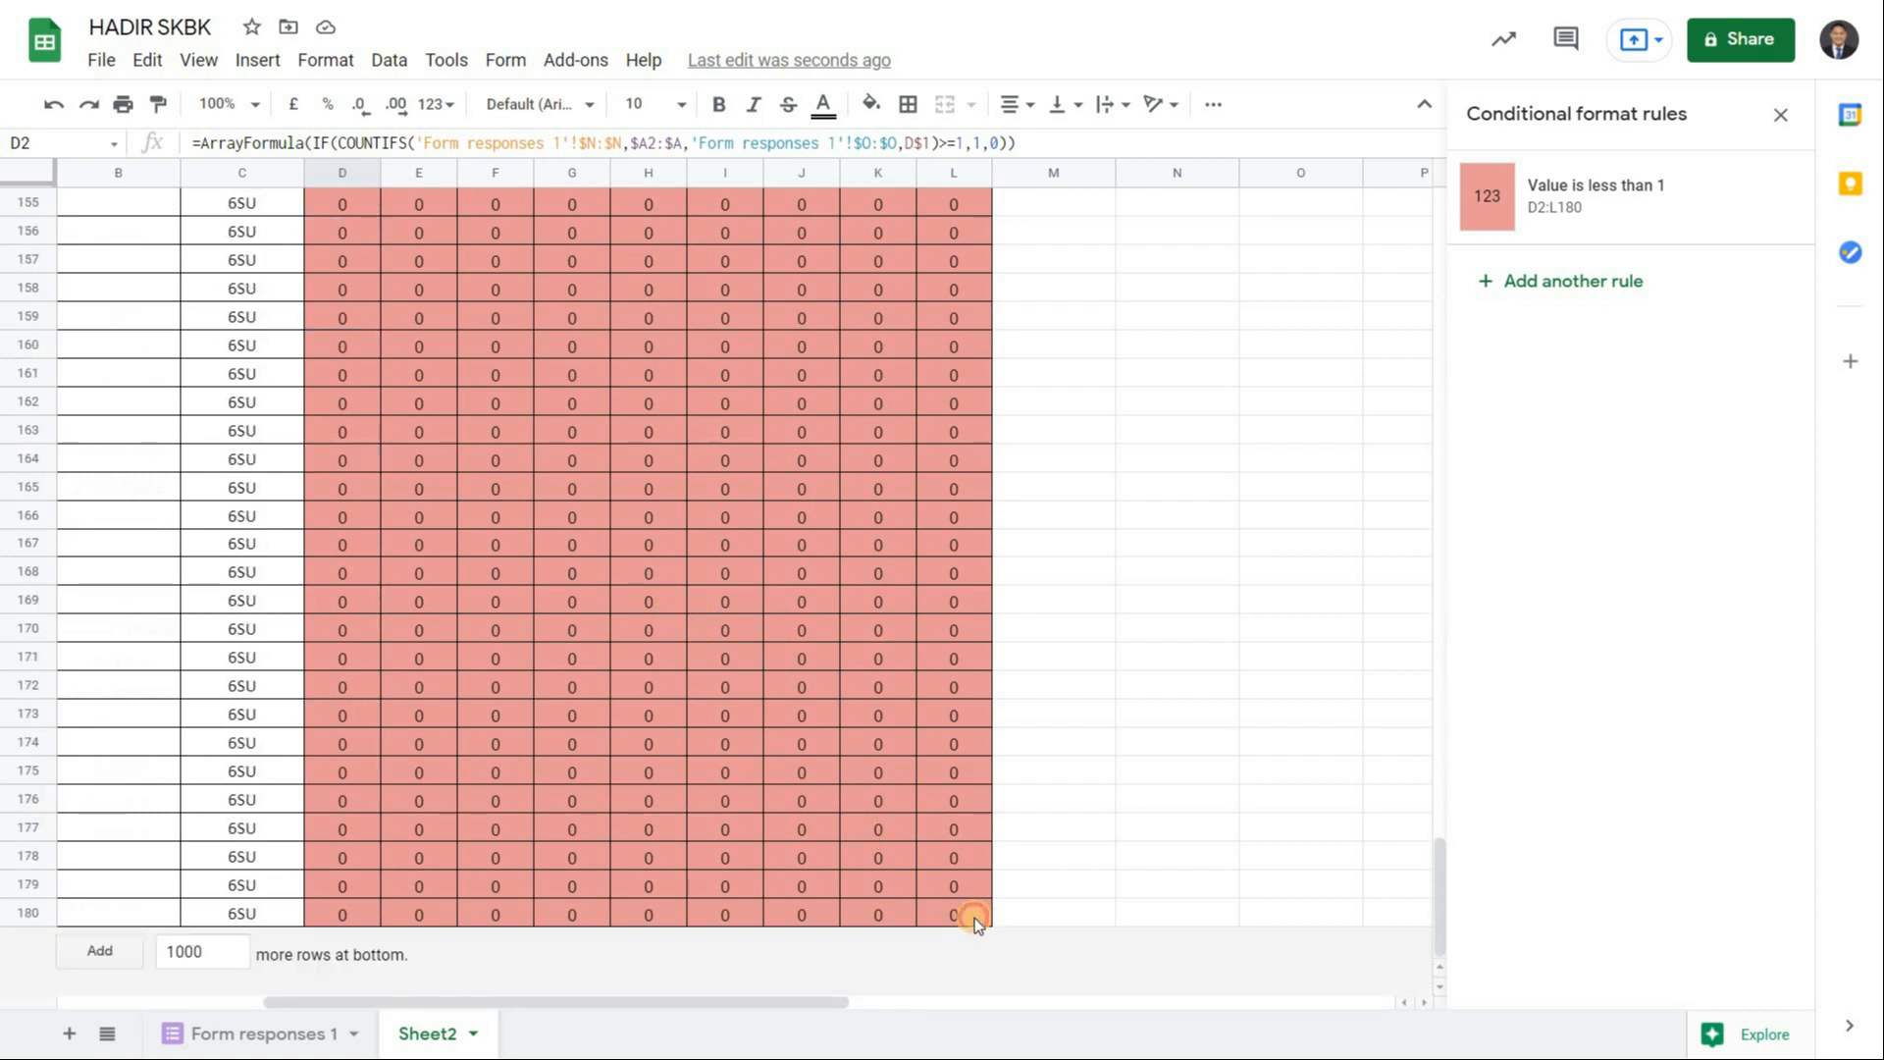
shift+click(974, 916)
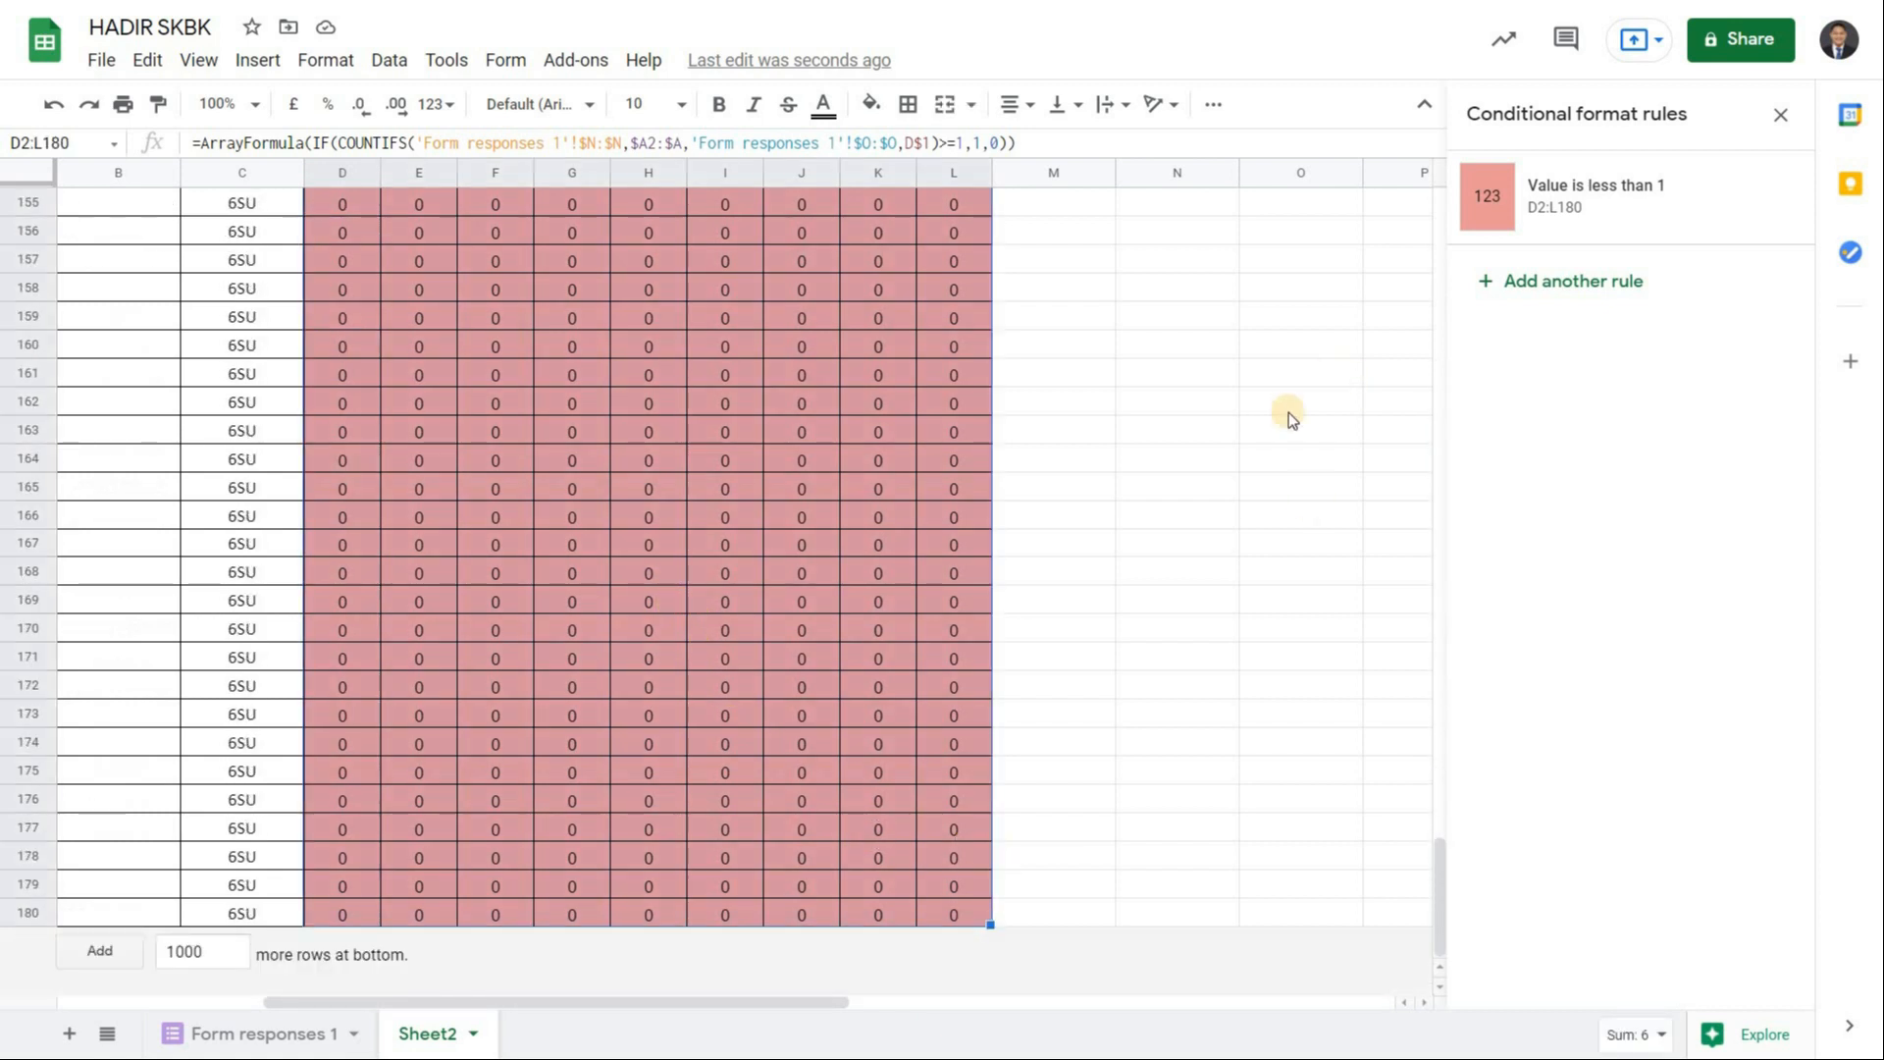
click(1595, 281)
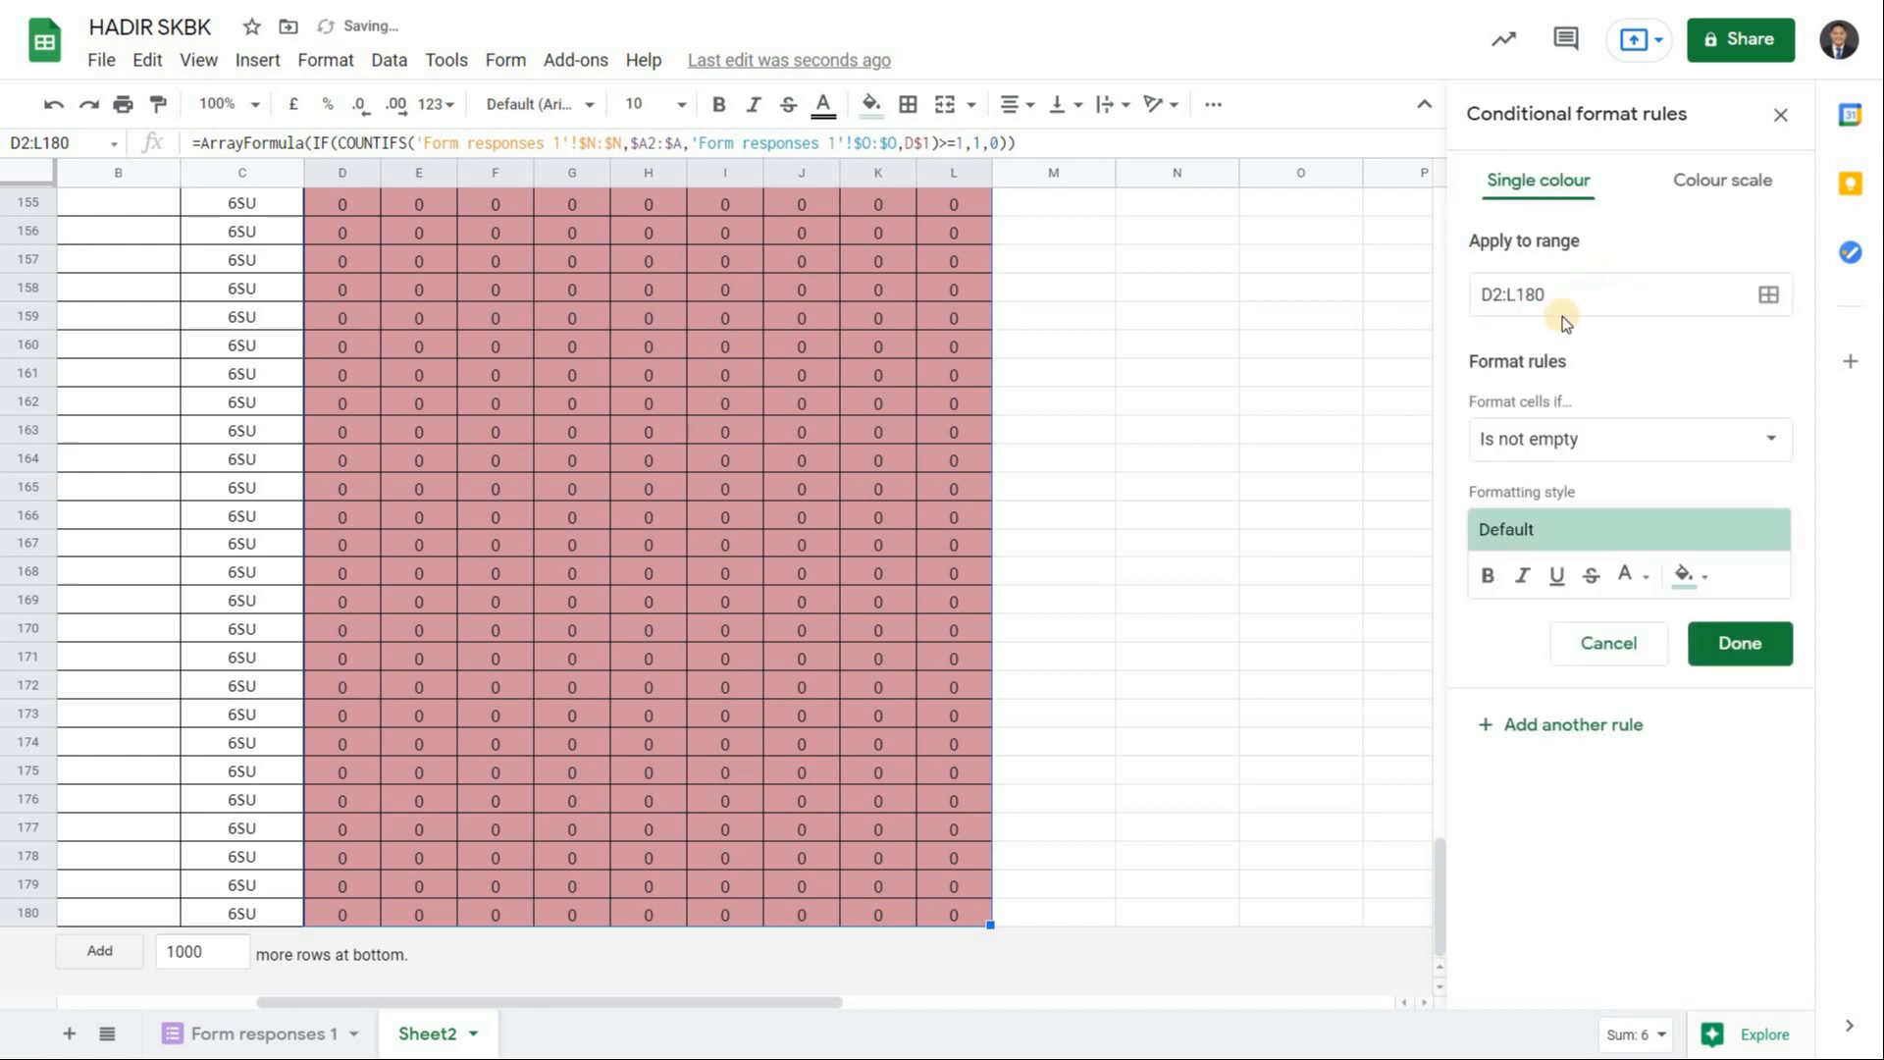
Set the second rule's condition to greater than or equal to 1.
click(1576, 450)
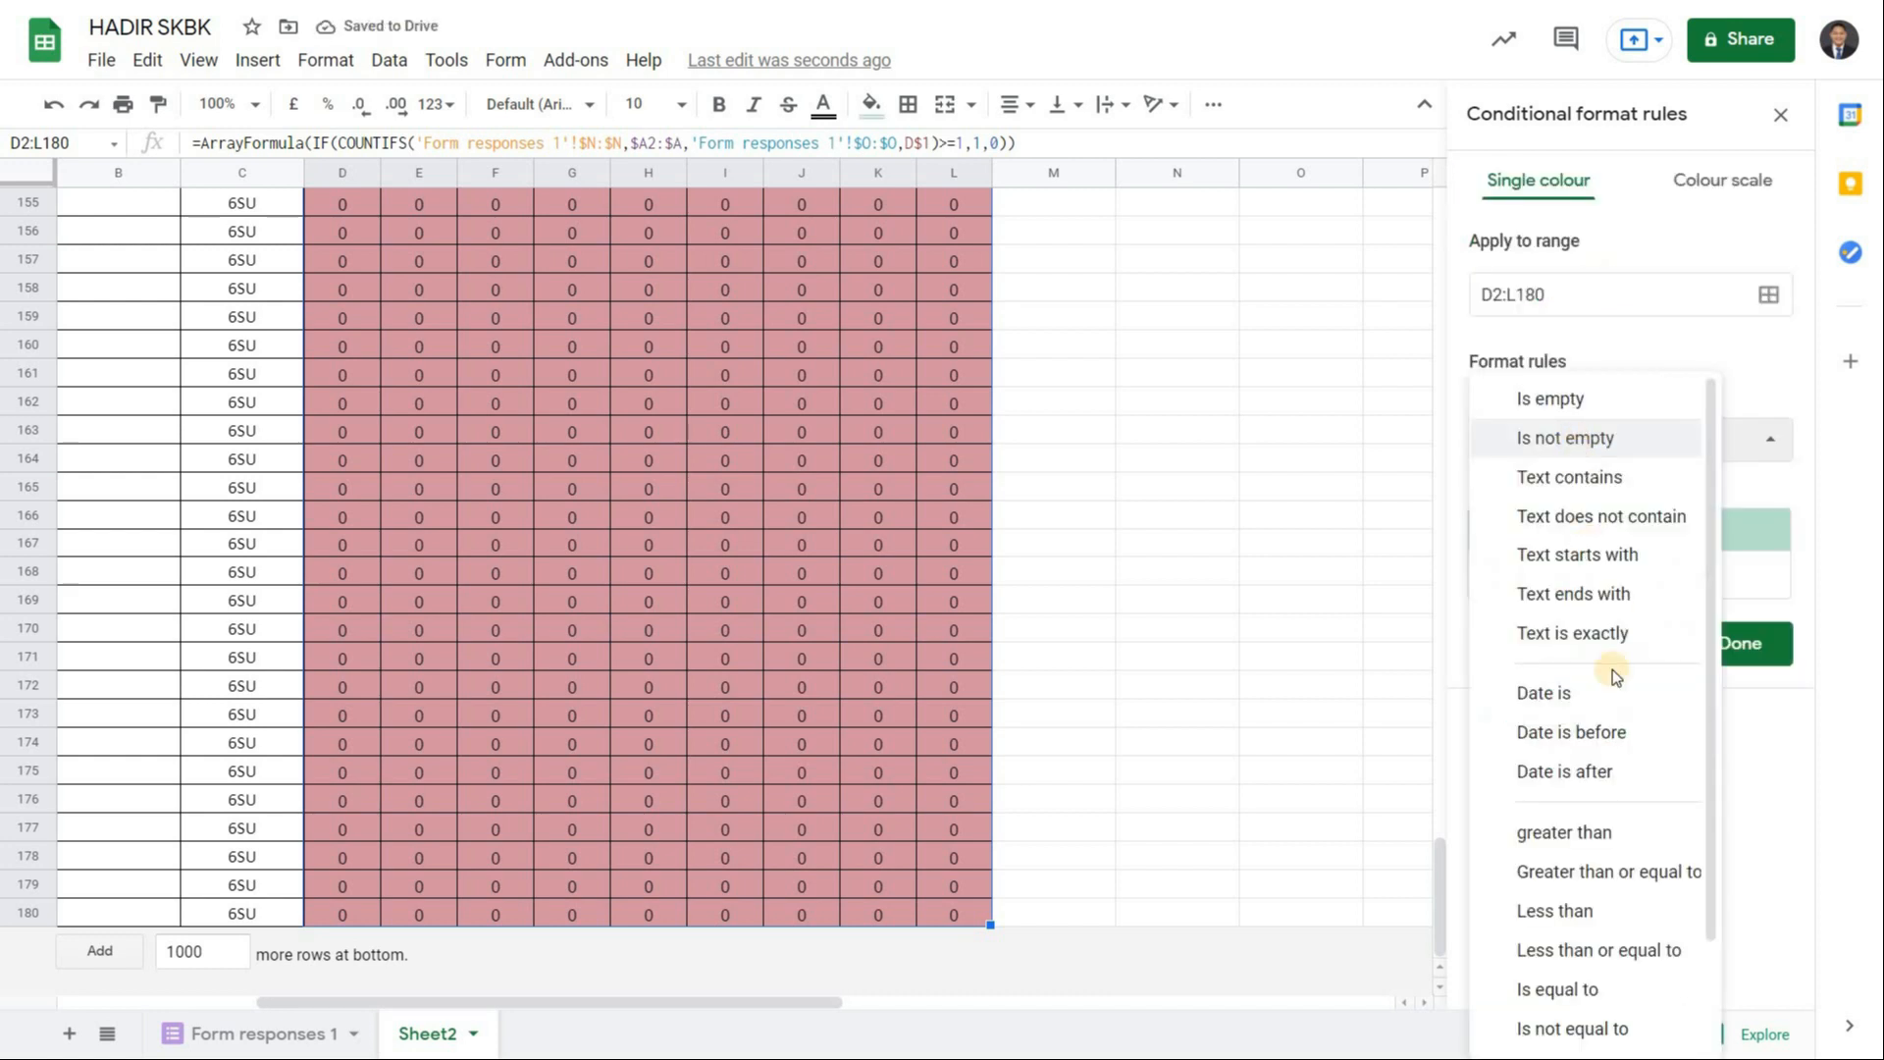
click(1597, 871)
click(1563, 494)
text(1)
click(1431, 862)
drag(1434, 797, 1436, 793)
click(1534, 492)
Give the second rule a light yellow fill and save it.
click(1681, 643)
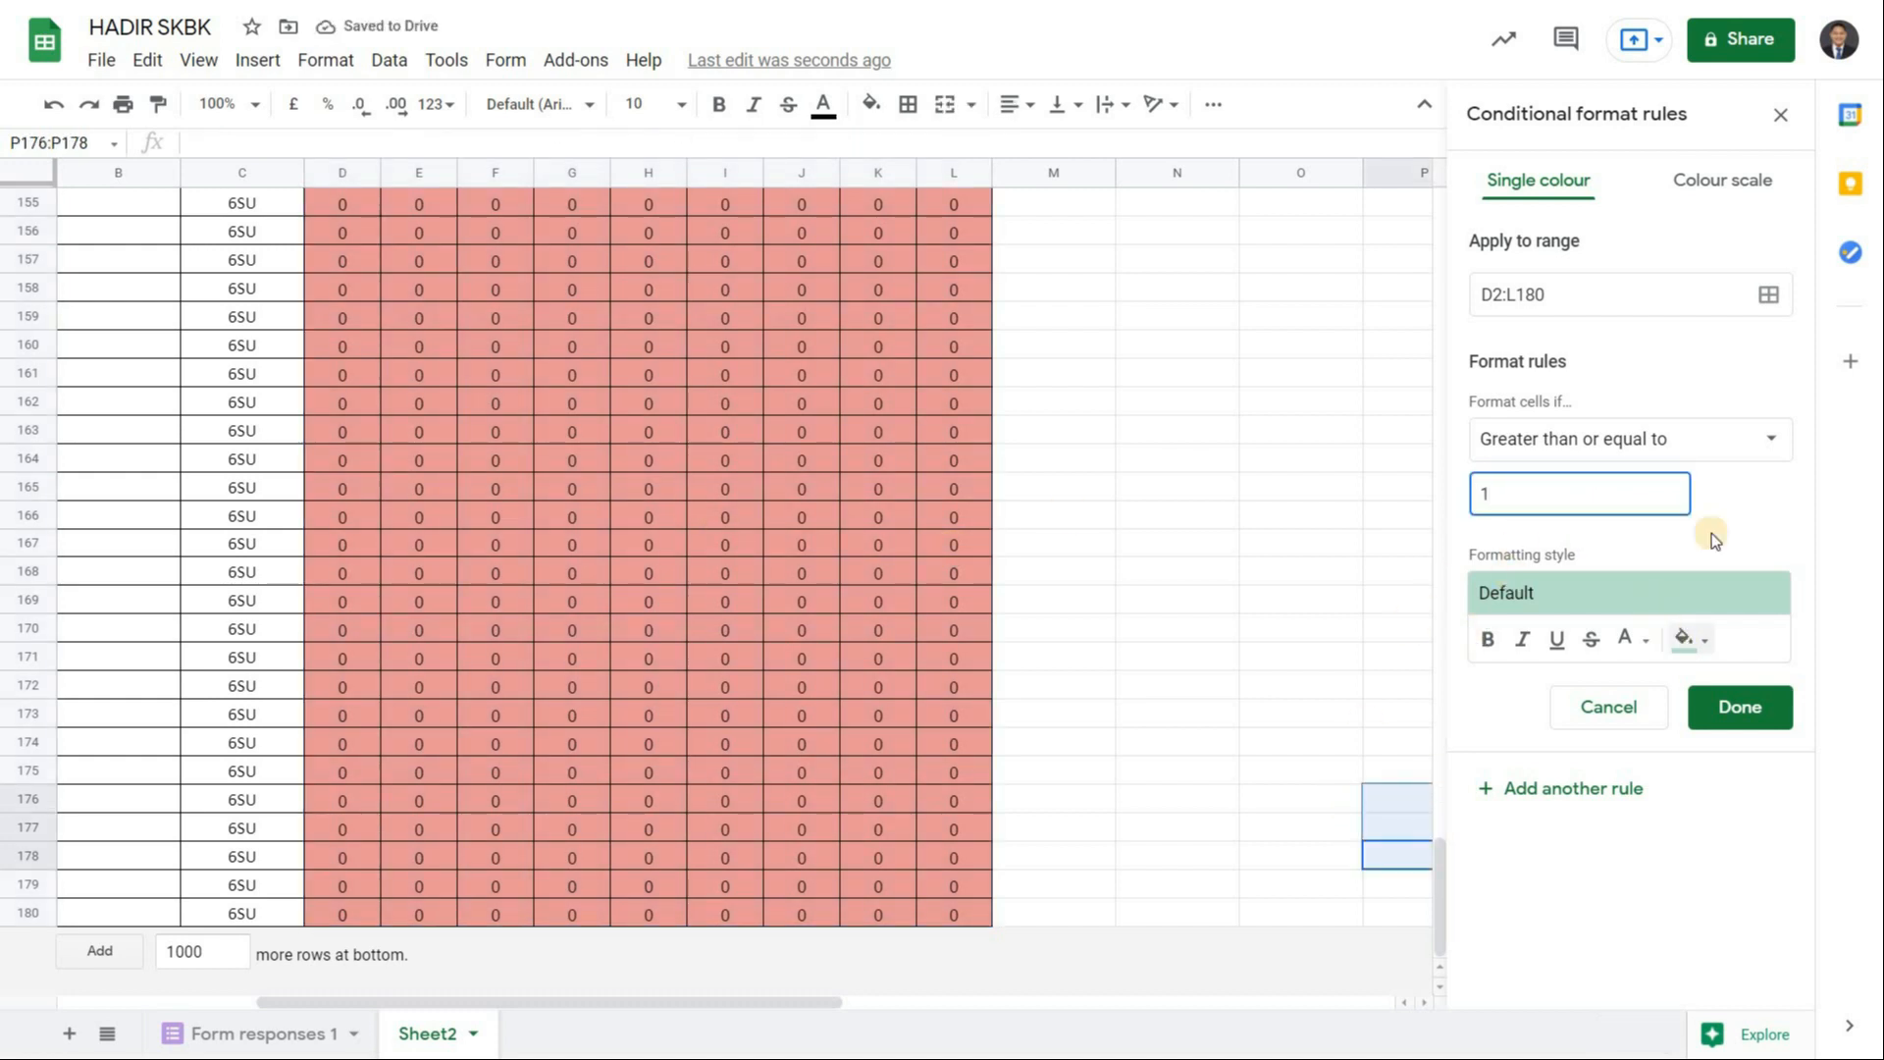
click(1684, 639)
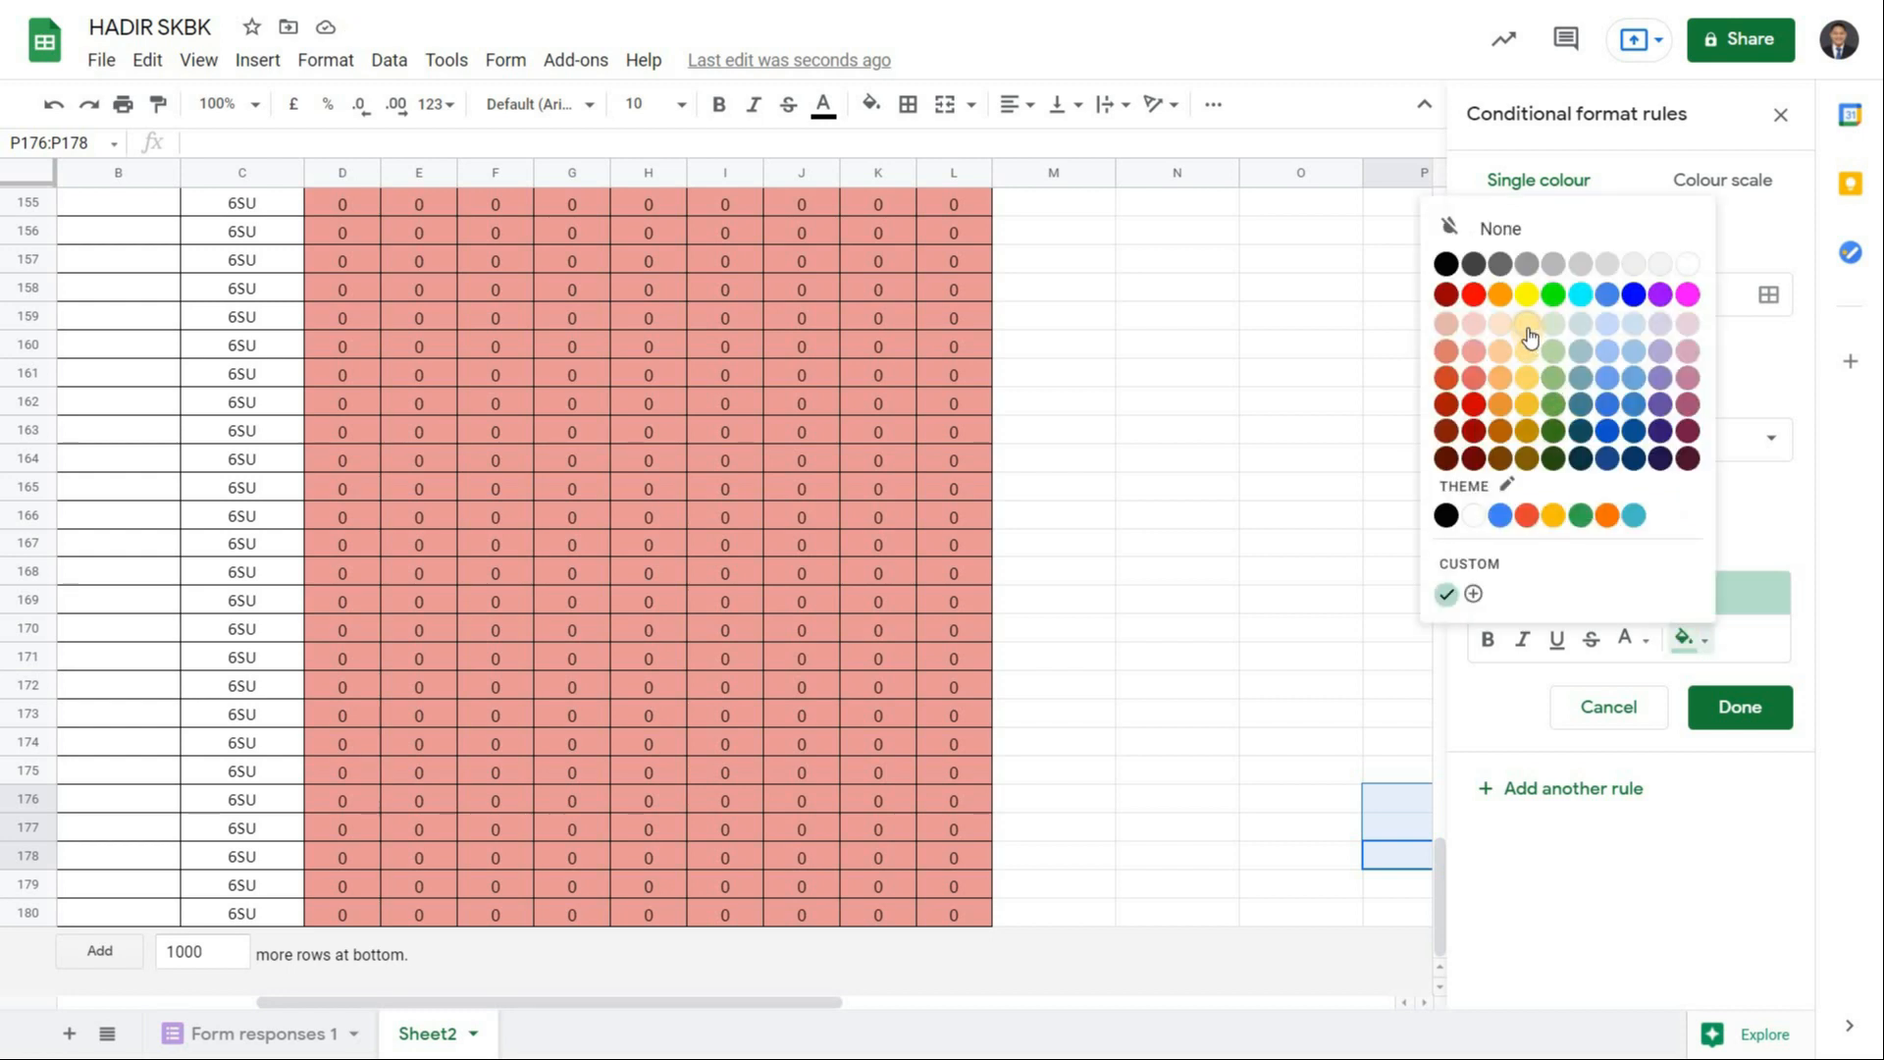
click(1398, 998)
drag(1439, 876, 1382, 201)
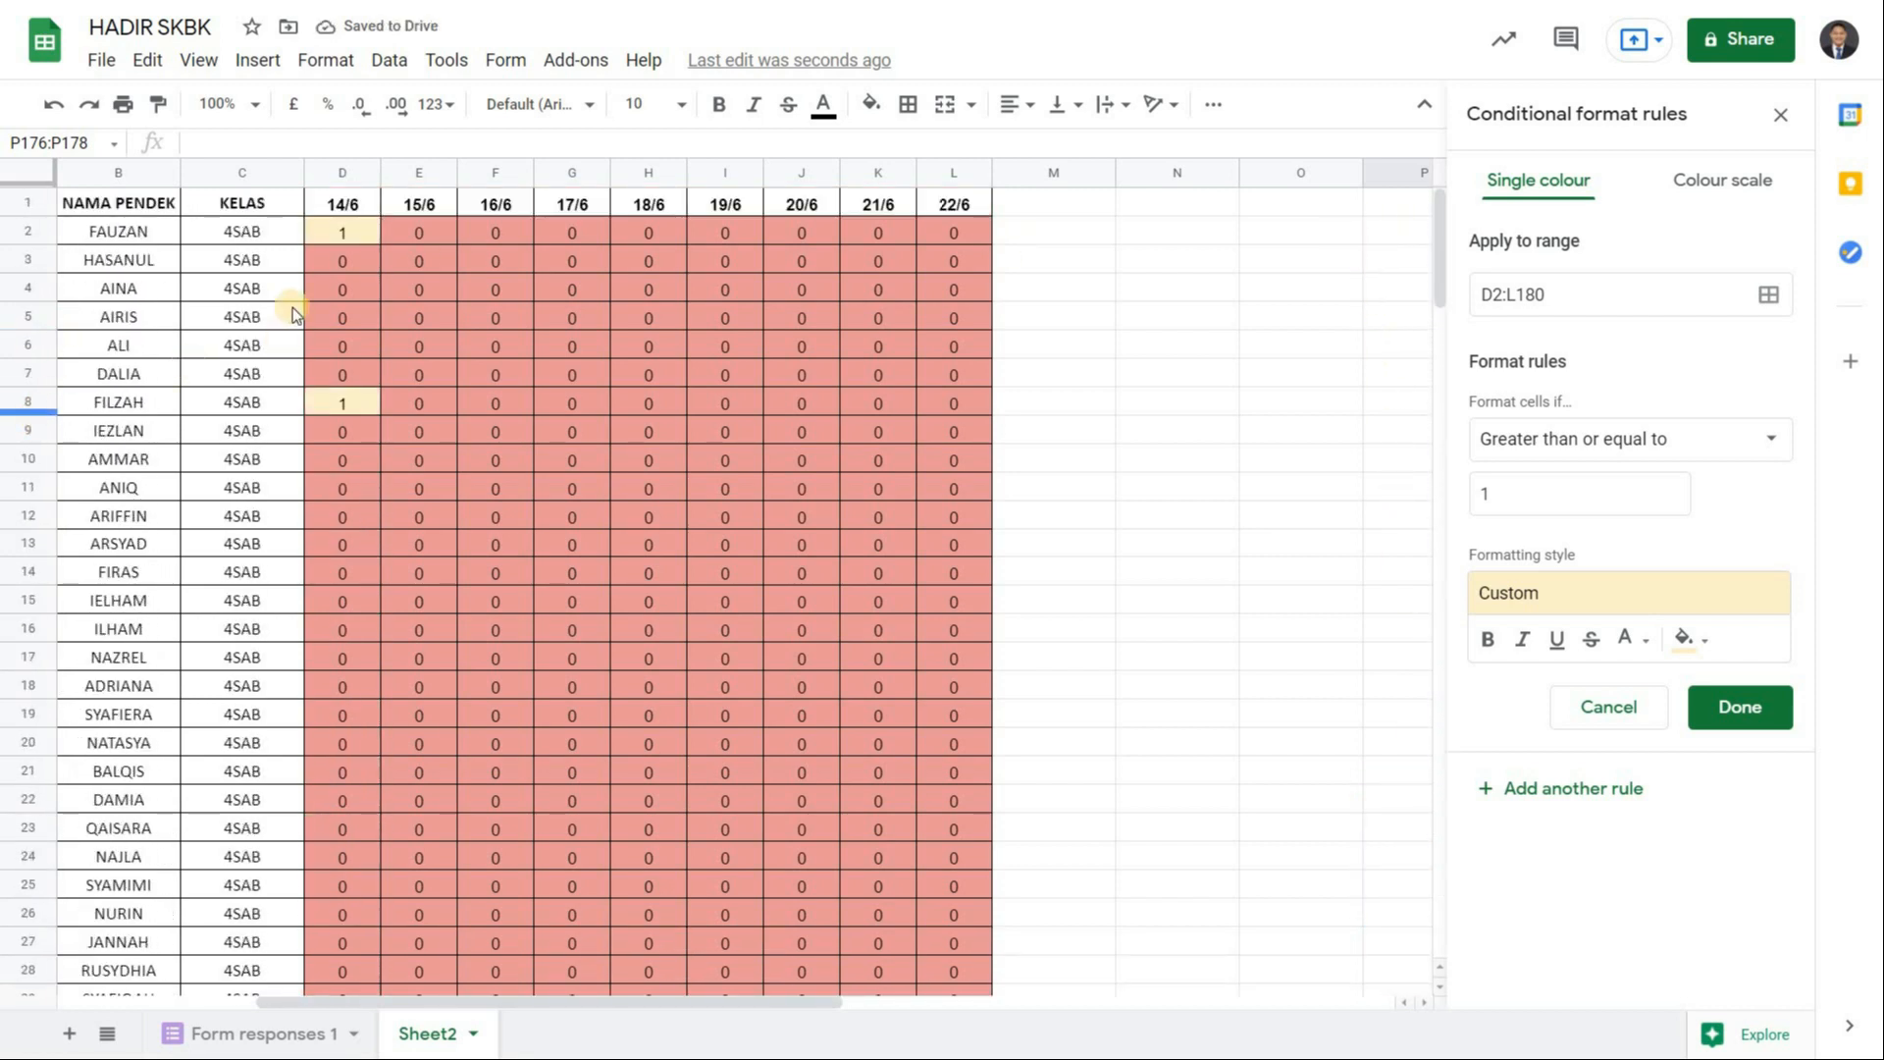
click(339, 228)
click(1794, 703)
Review the conditional colouring of the attendance values down the student list.
drag(715, 1003, 659, 1001)
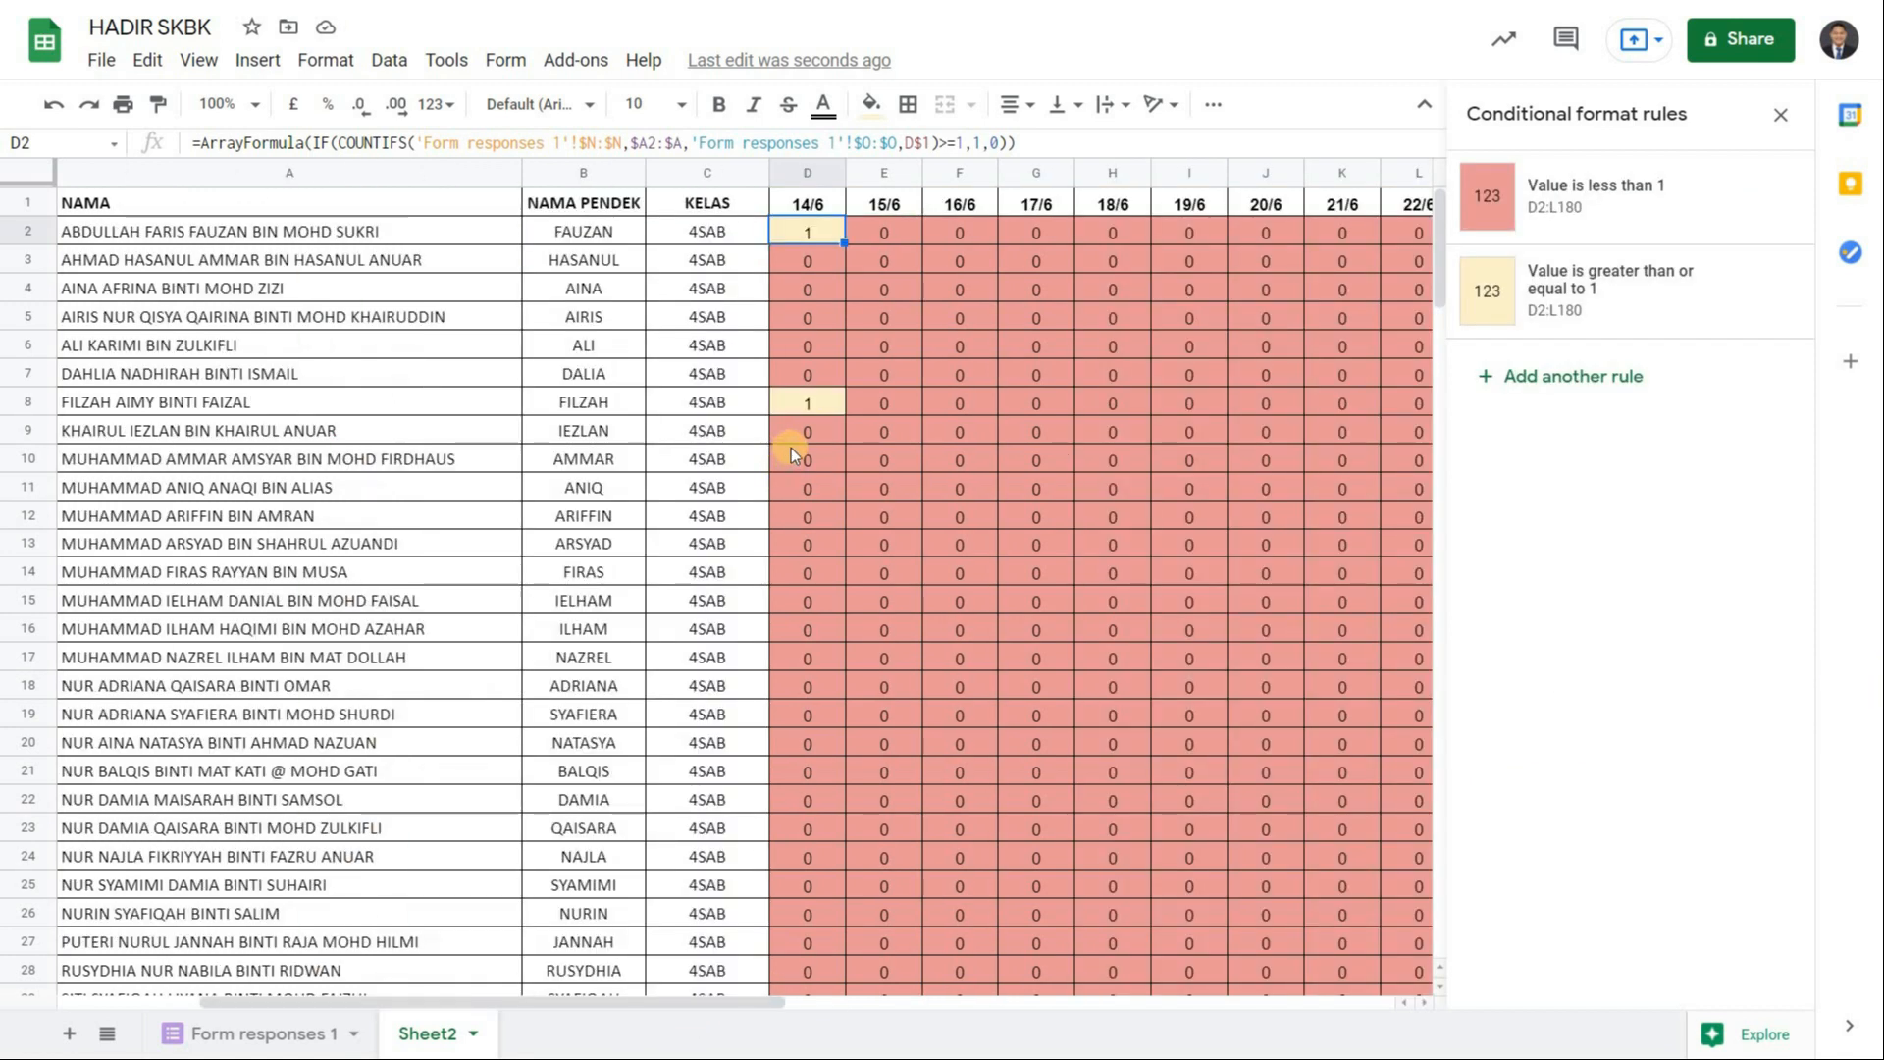
scroll(791, 448, down, 10)
scroll(791, 448, up, 6)
scroll(791, 451, up, 6)
scroll(793, 428, down, 5)
scroll(793, 426, up, 5)
mouse_move(543, 1000)
mouse_down()
mouse_move(840, 1021)
mouse_move(491, 991)
mouse_move(689, 1009)
mouse_move(530, 1001)
mouse_up()
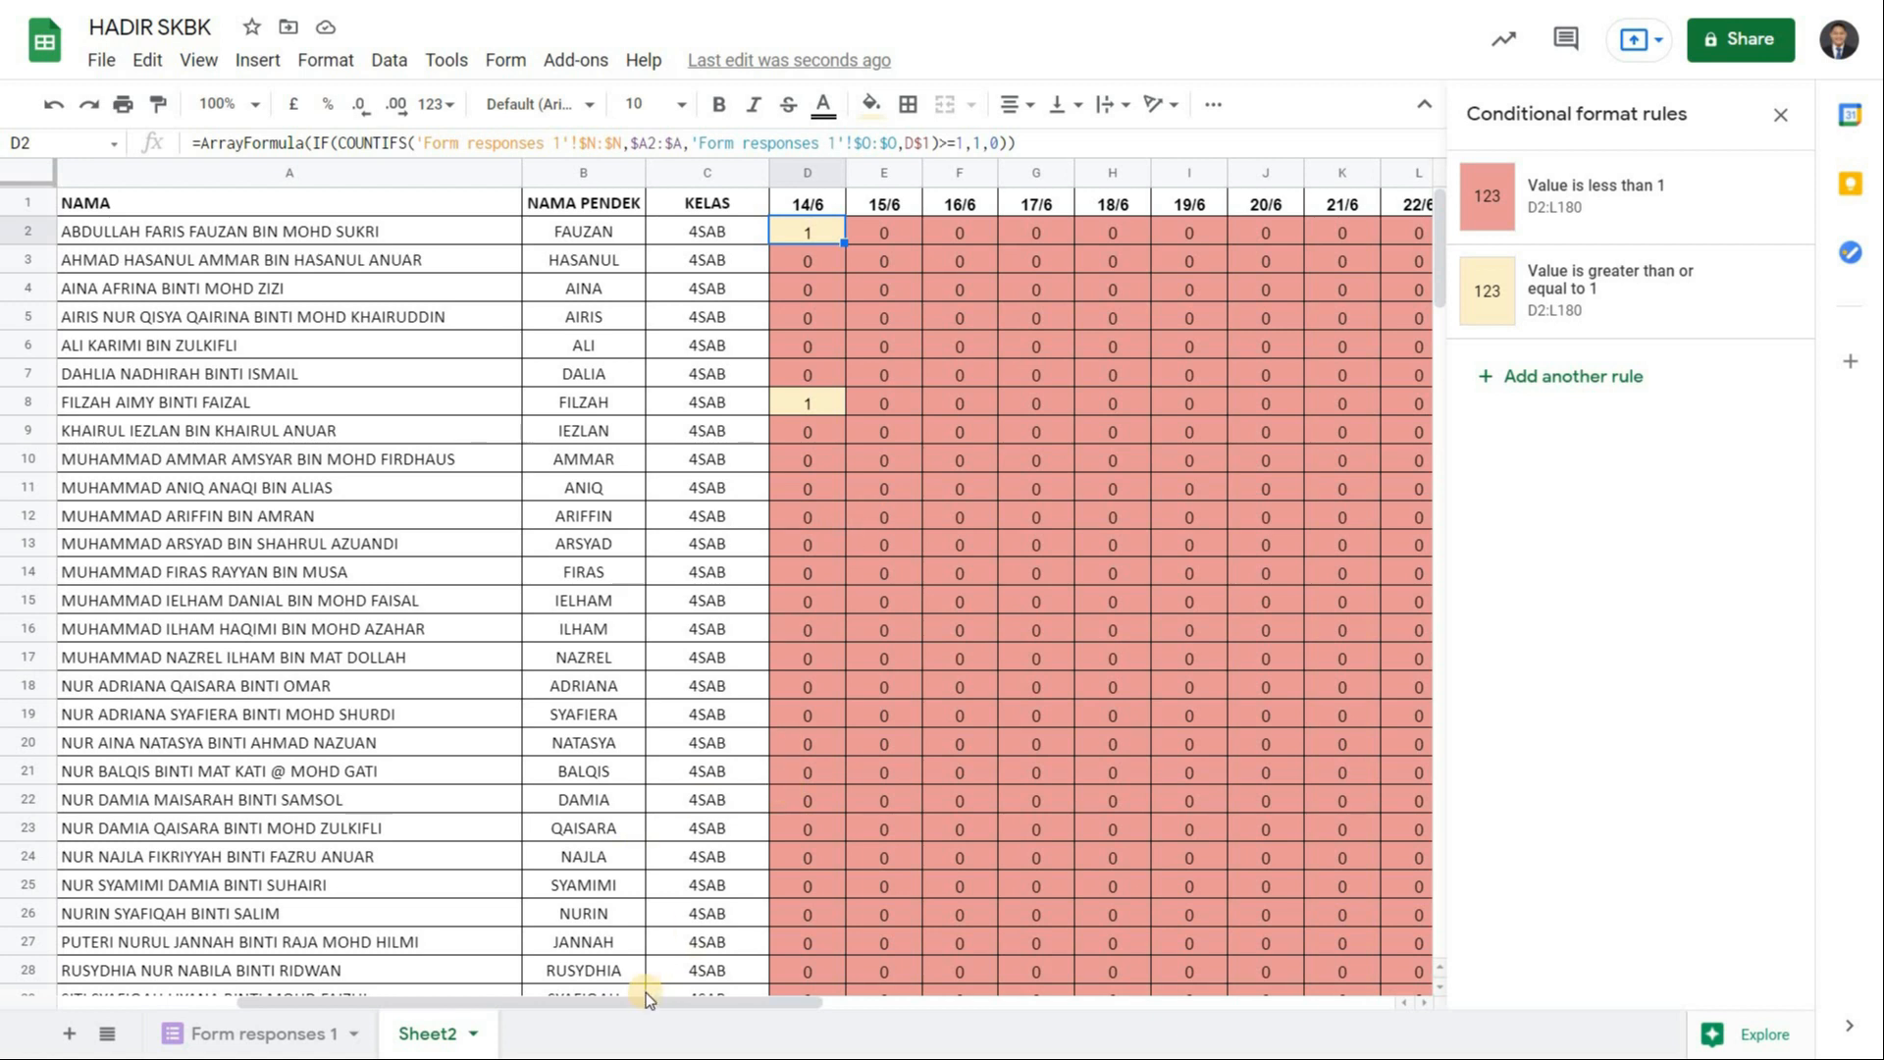
Enter the header JUMLAH in M1, beside the last date column.
drag(653, 1007, 756, 1005)
click(944, 214)
key(Caps_Lock)
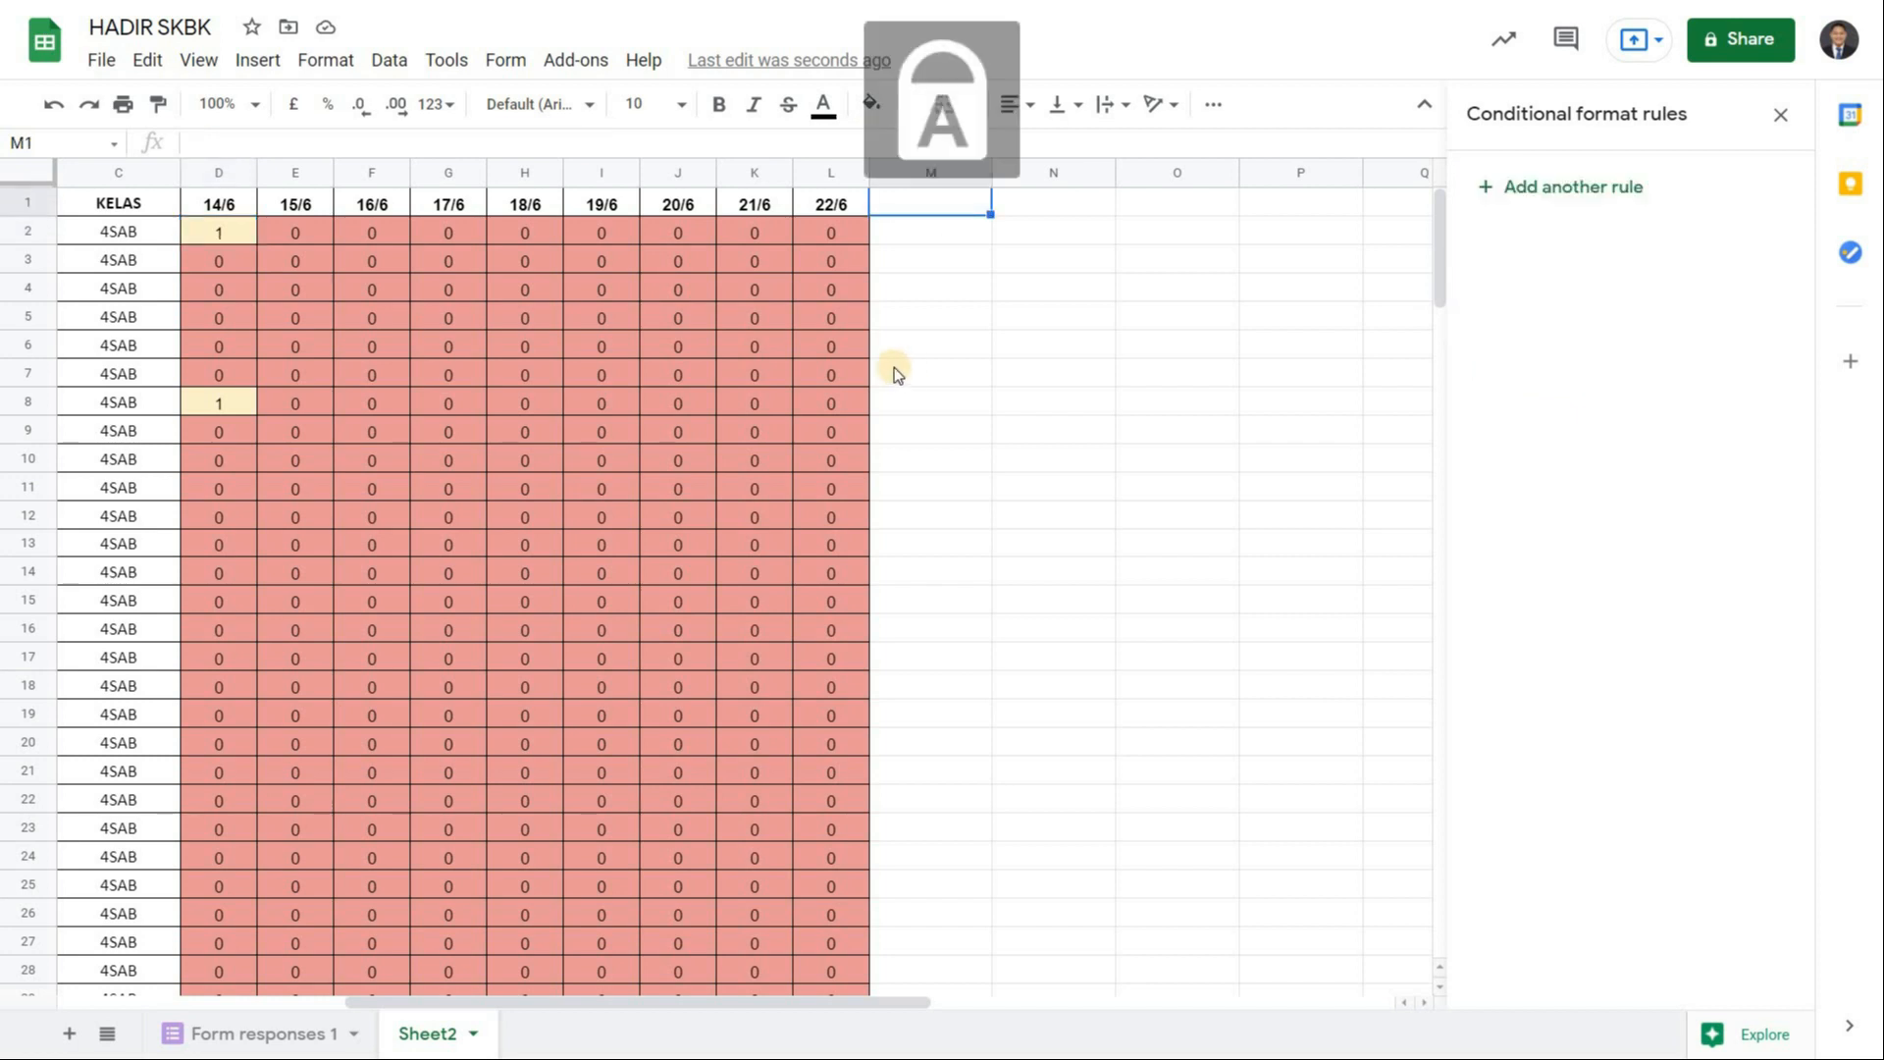
text(JUMLAH)
key(Return)
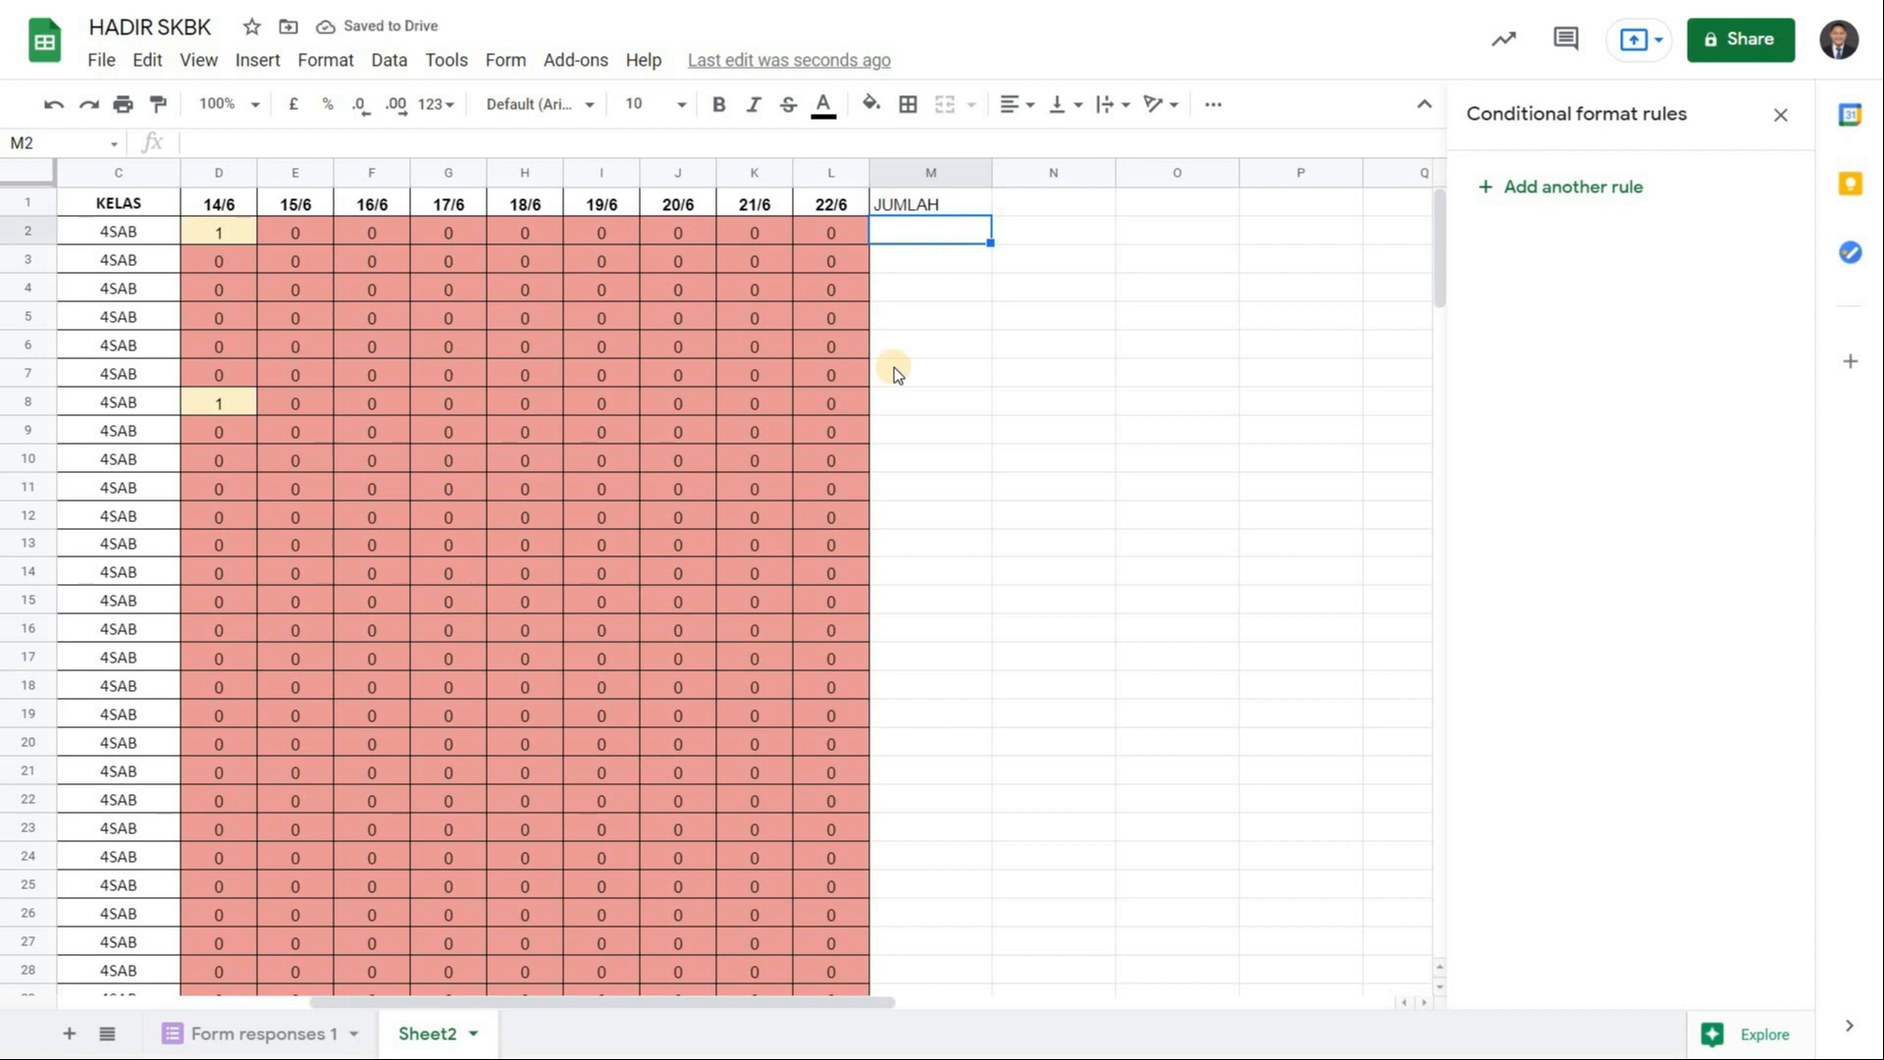
Sum D2:L2 in M2 with the SUM function and fill the formula down the JUMLAH column.
text(=SUM)
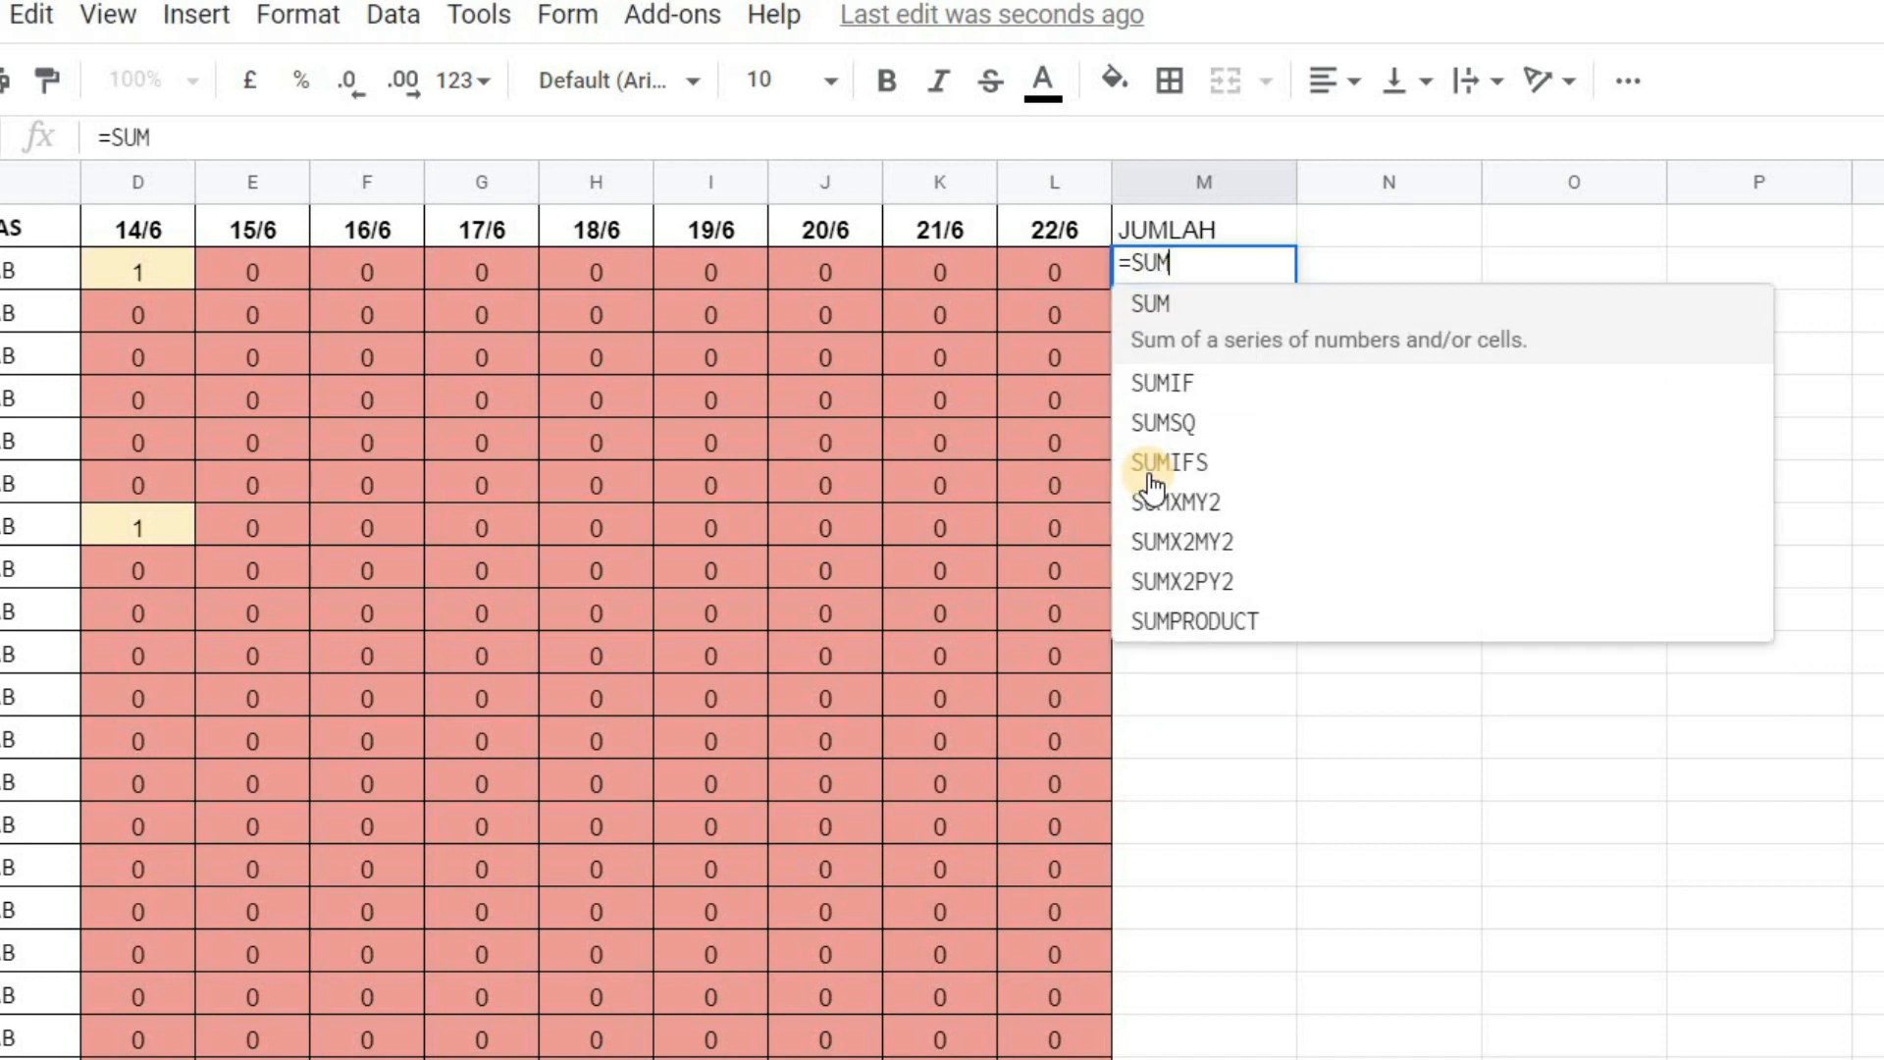
text(()
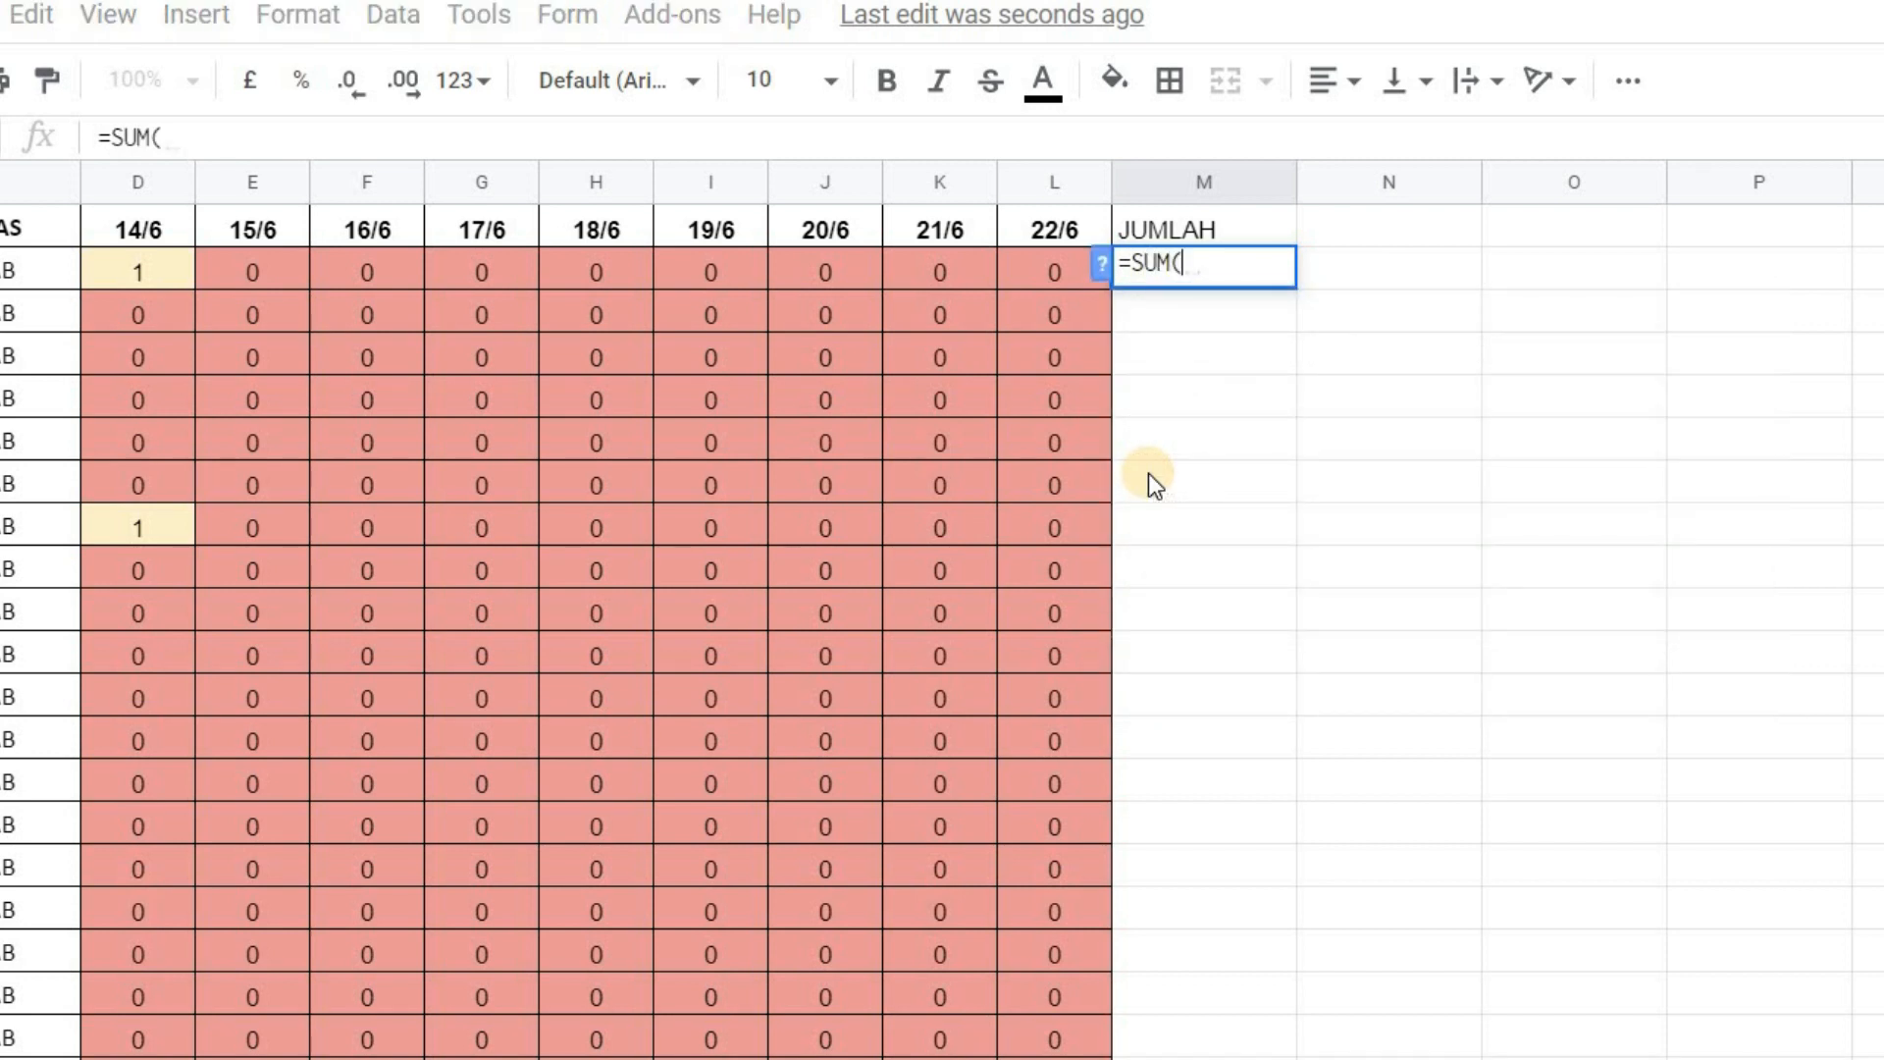
key(Left)
key(shift+Left)
key(shift+Left)
key(shift+Left)
key(shift+Left)
key(shift+Left)
key(shift+Left)
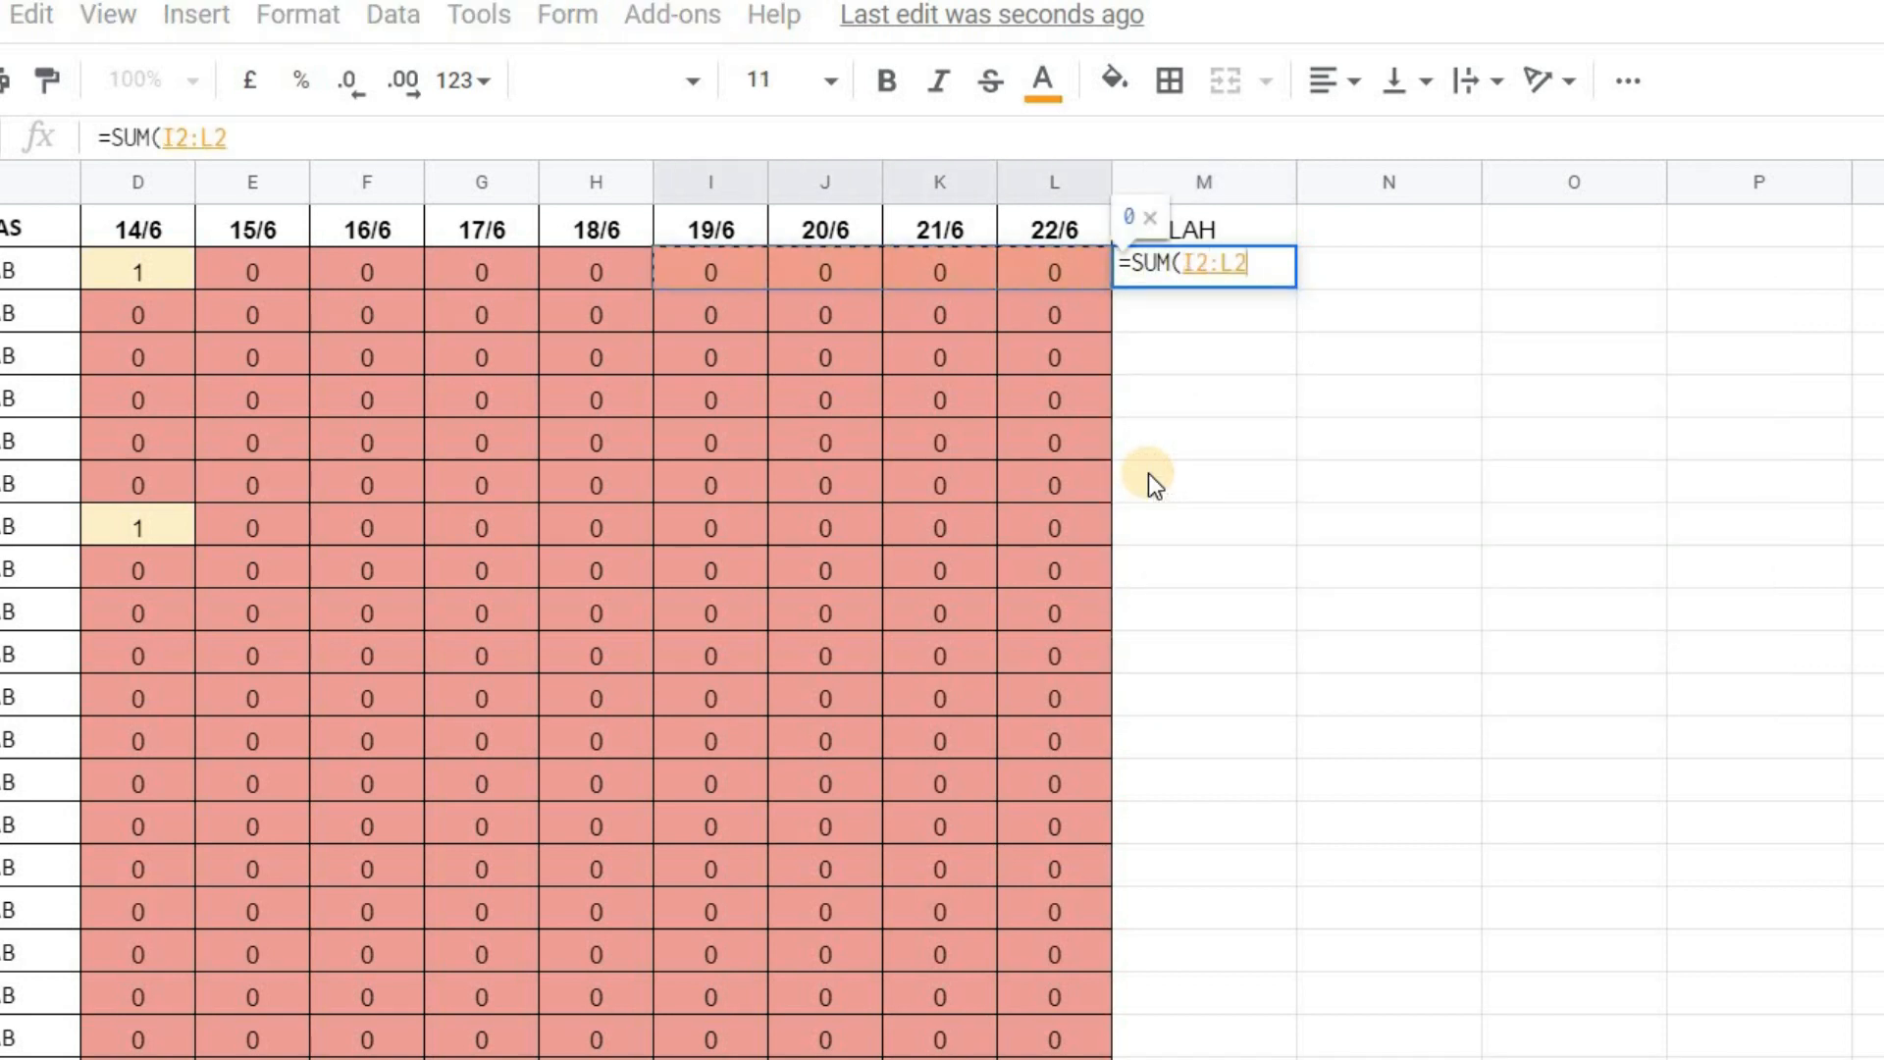
key(shift+Left)
key(shift+Left)
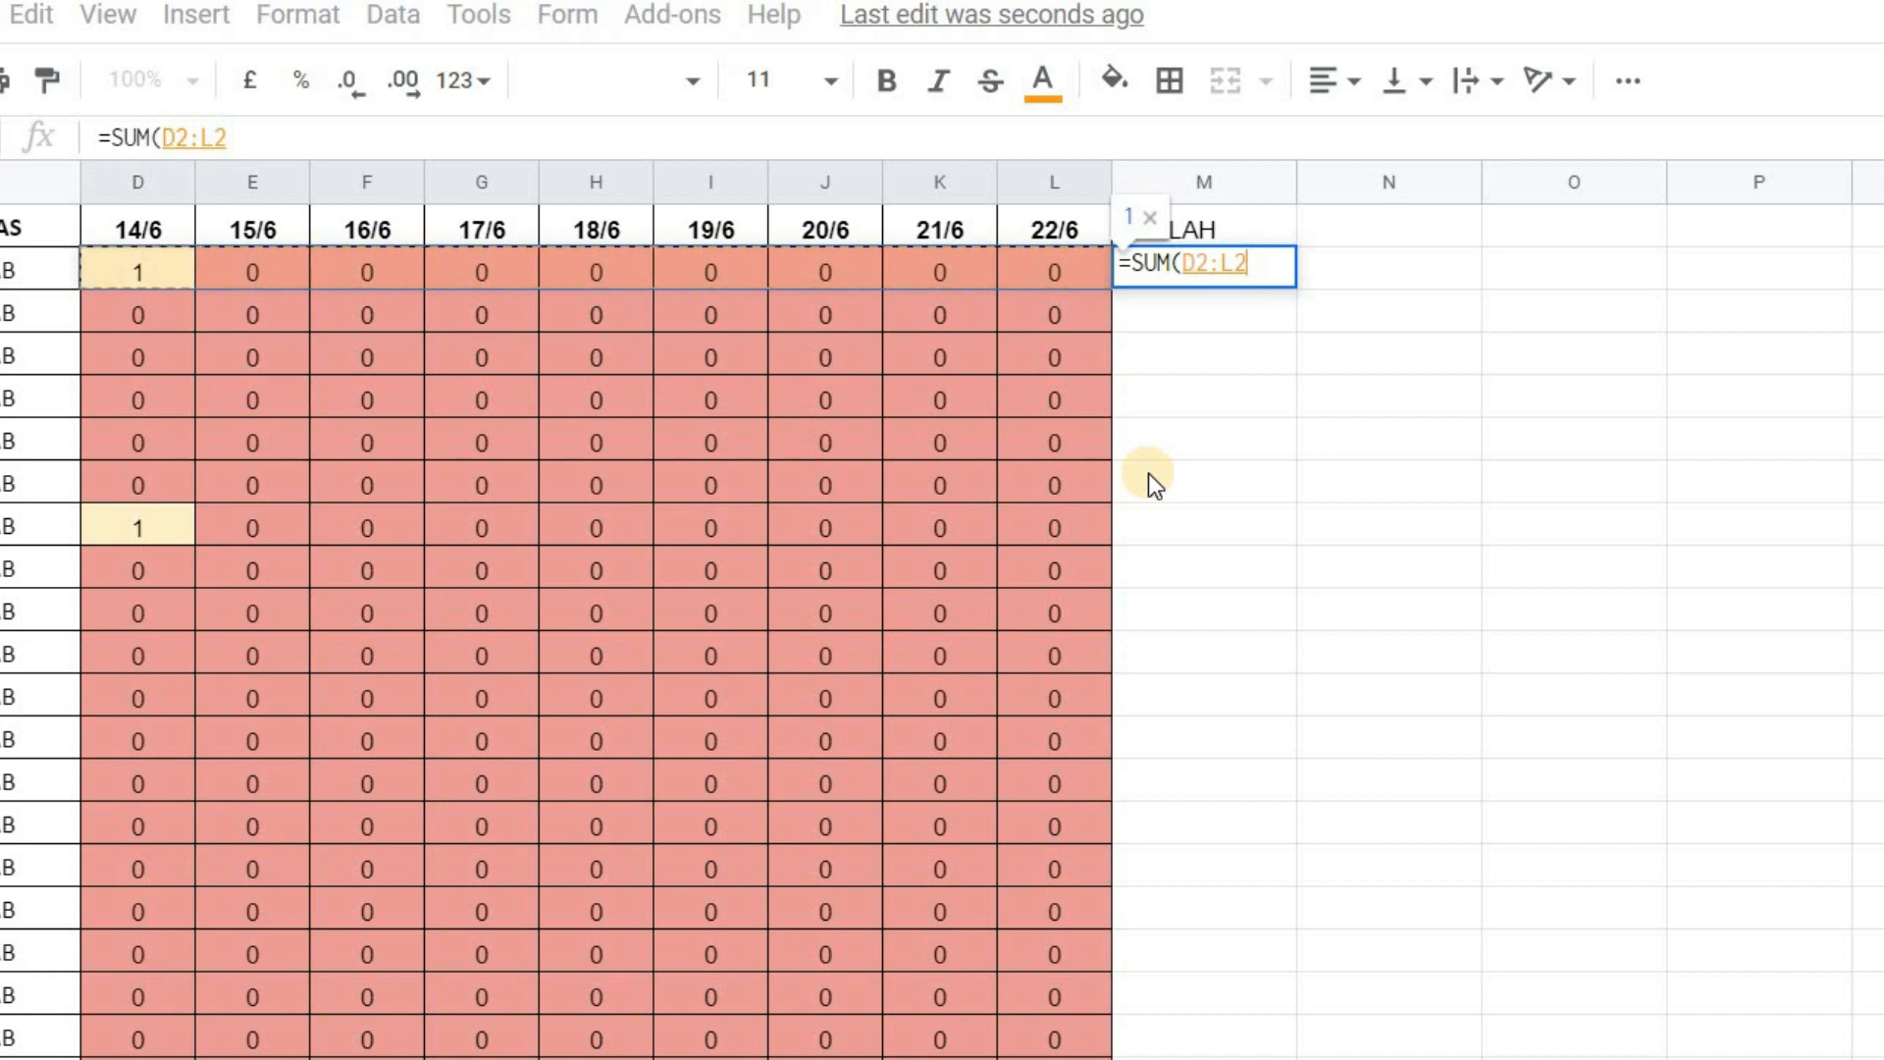
key(Return)
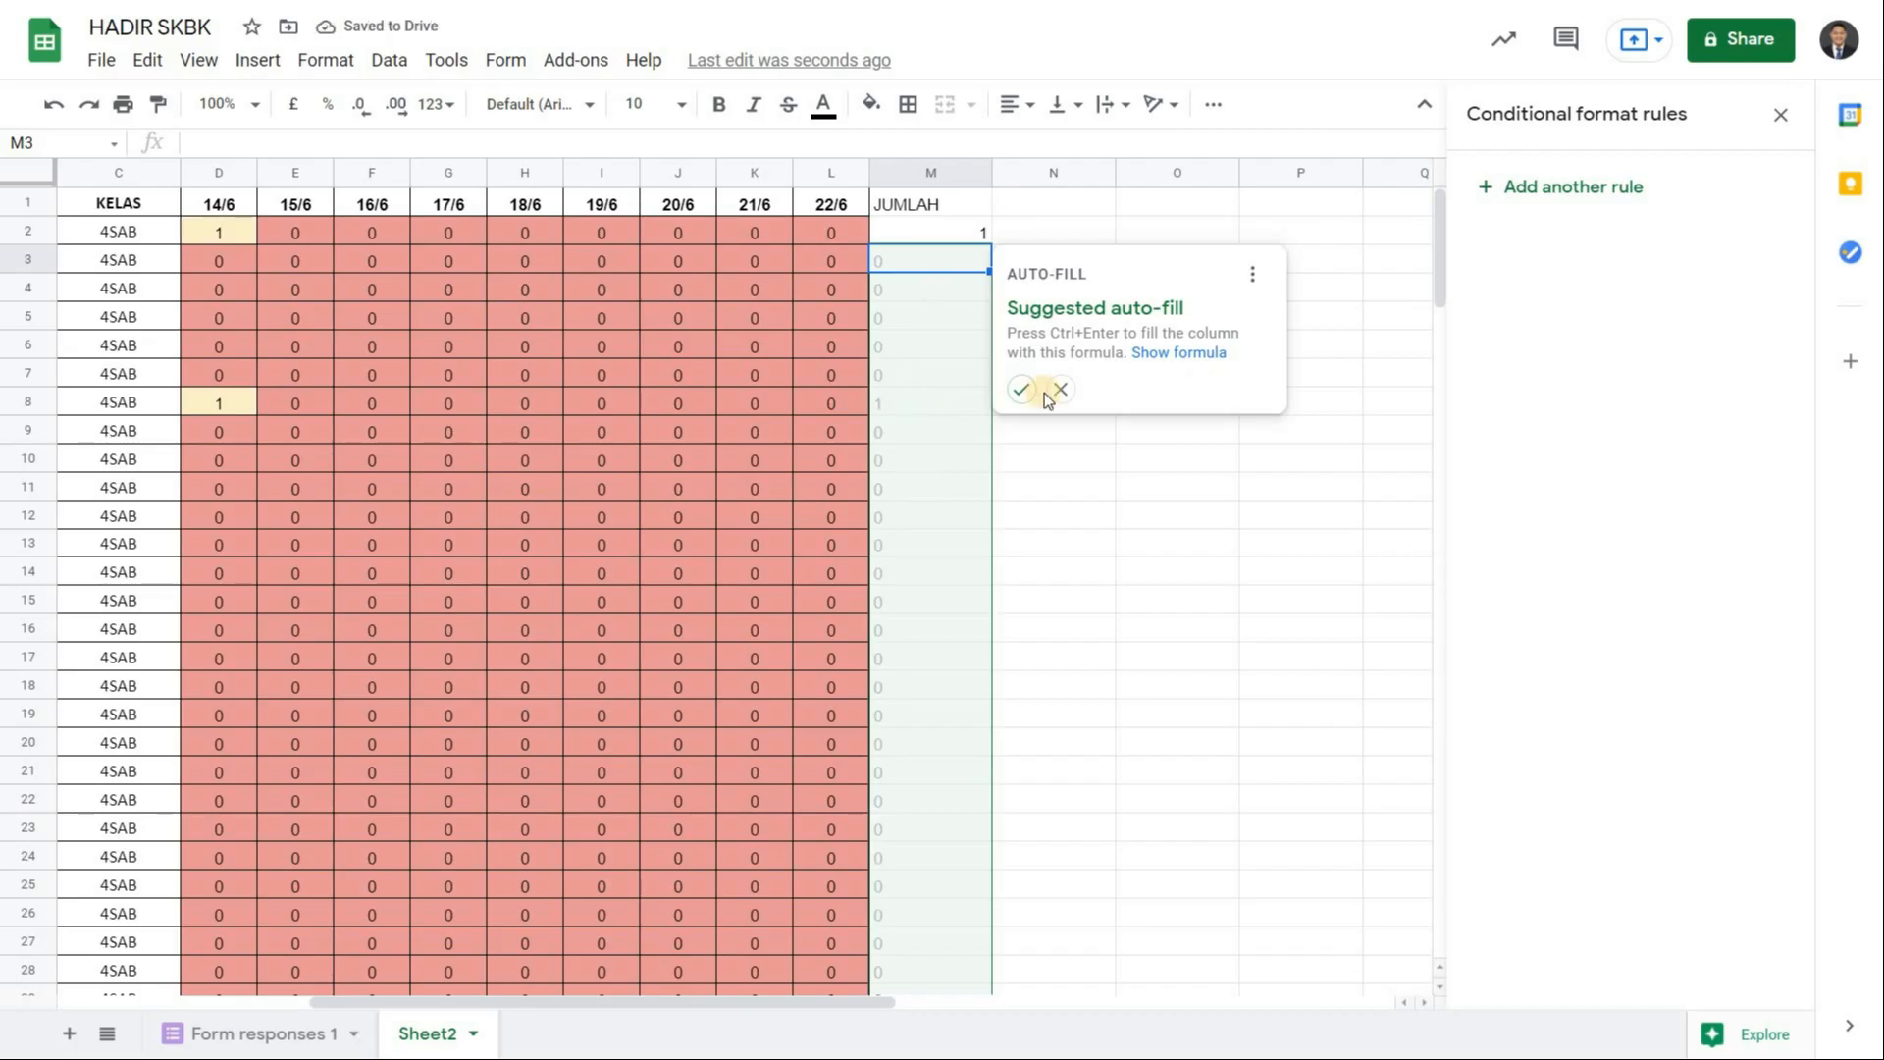
click(1019, 386)
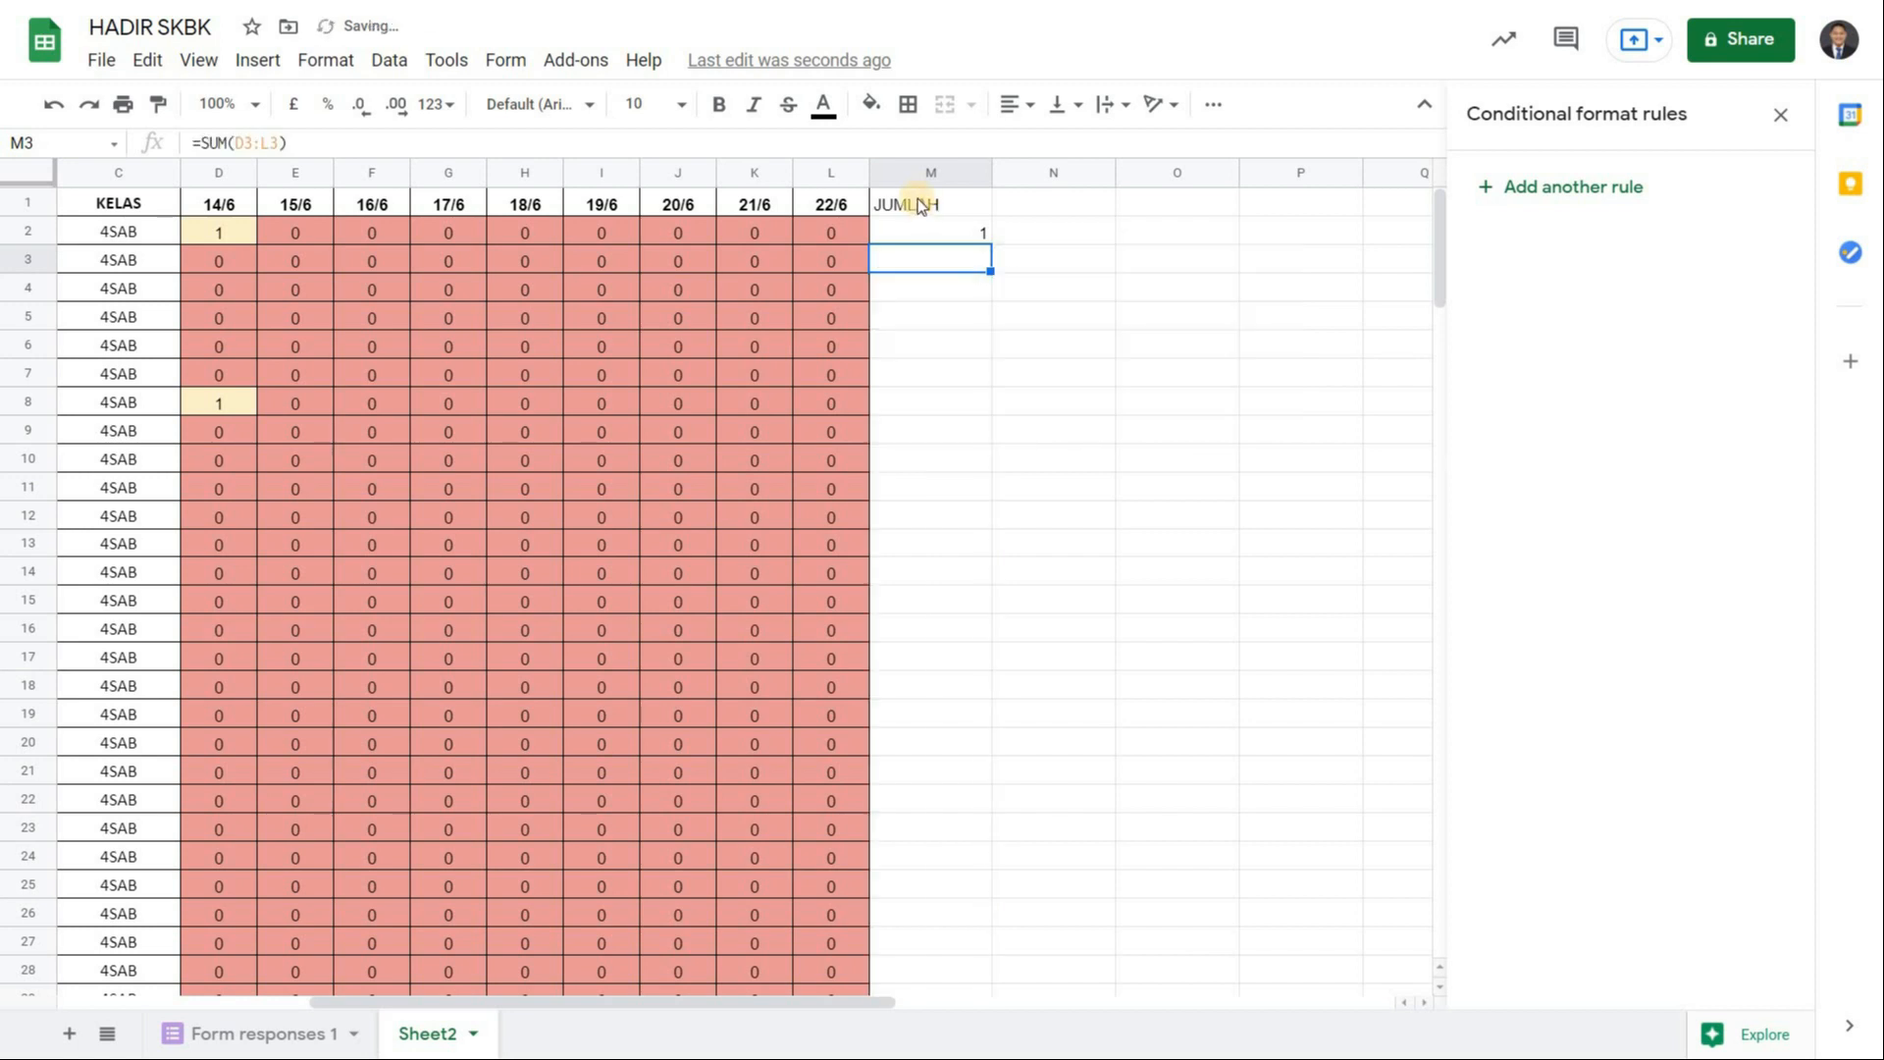
Centre the contents of the JUMLAH column horizontally and make the column narrower.
click(930, 173)
click(1015, 104)
click(1039, 143)
click(942, 247)
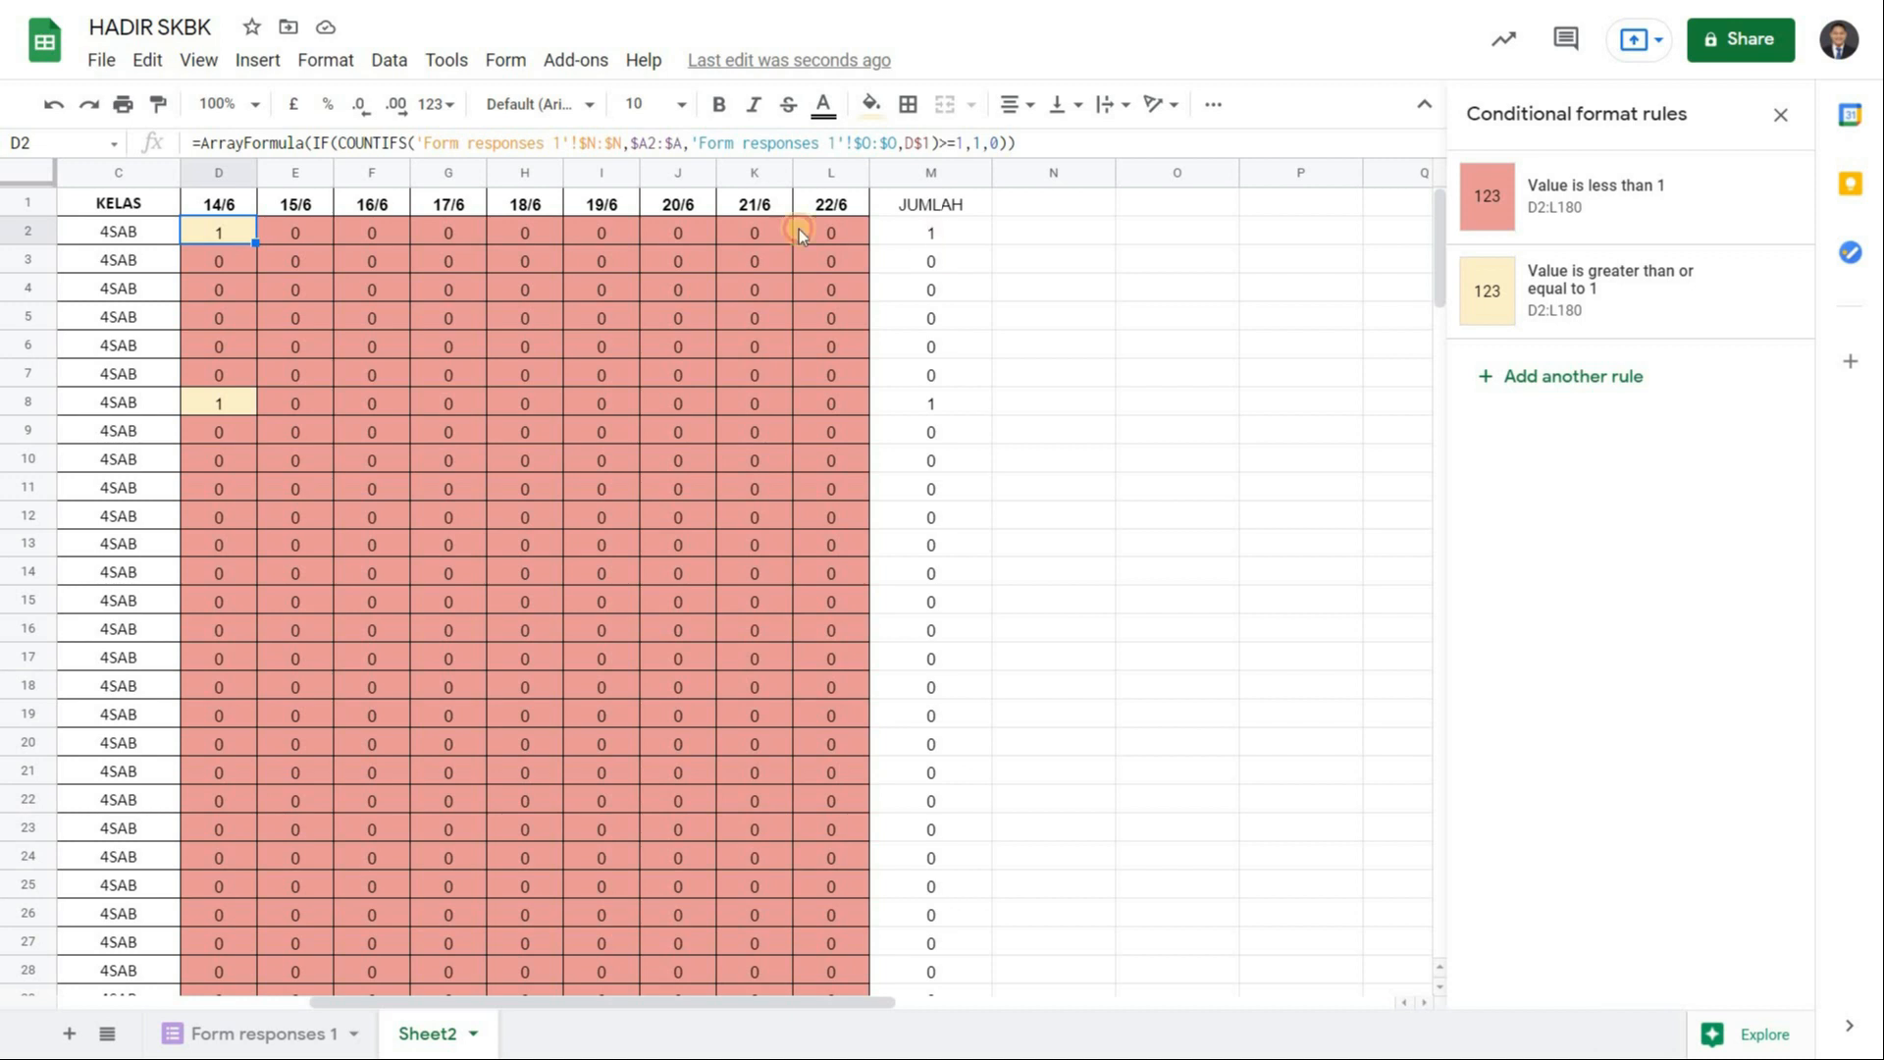
drag(793, 997, 632, 974)
drag(779, 999, 834, 986)
drag(1113, 172, 1087, 173)
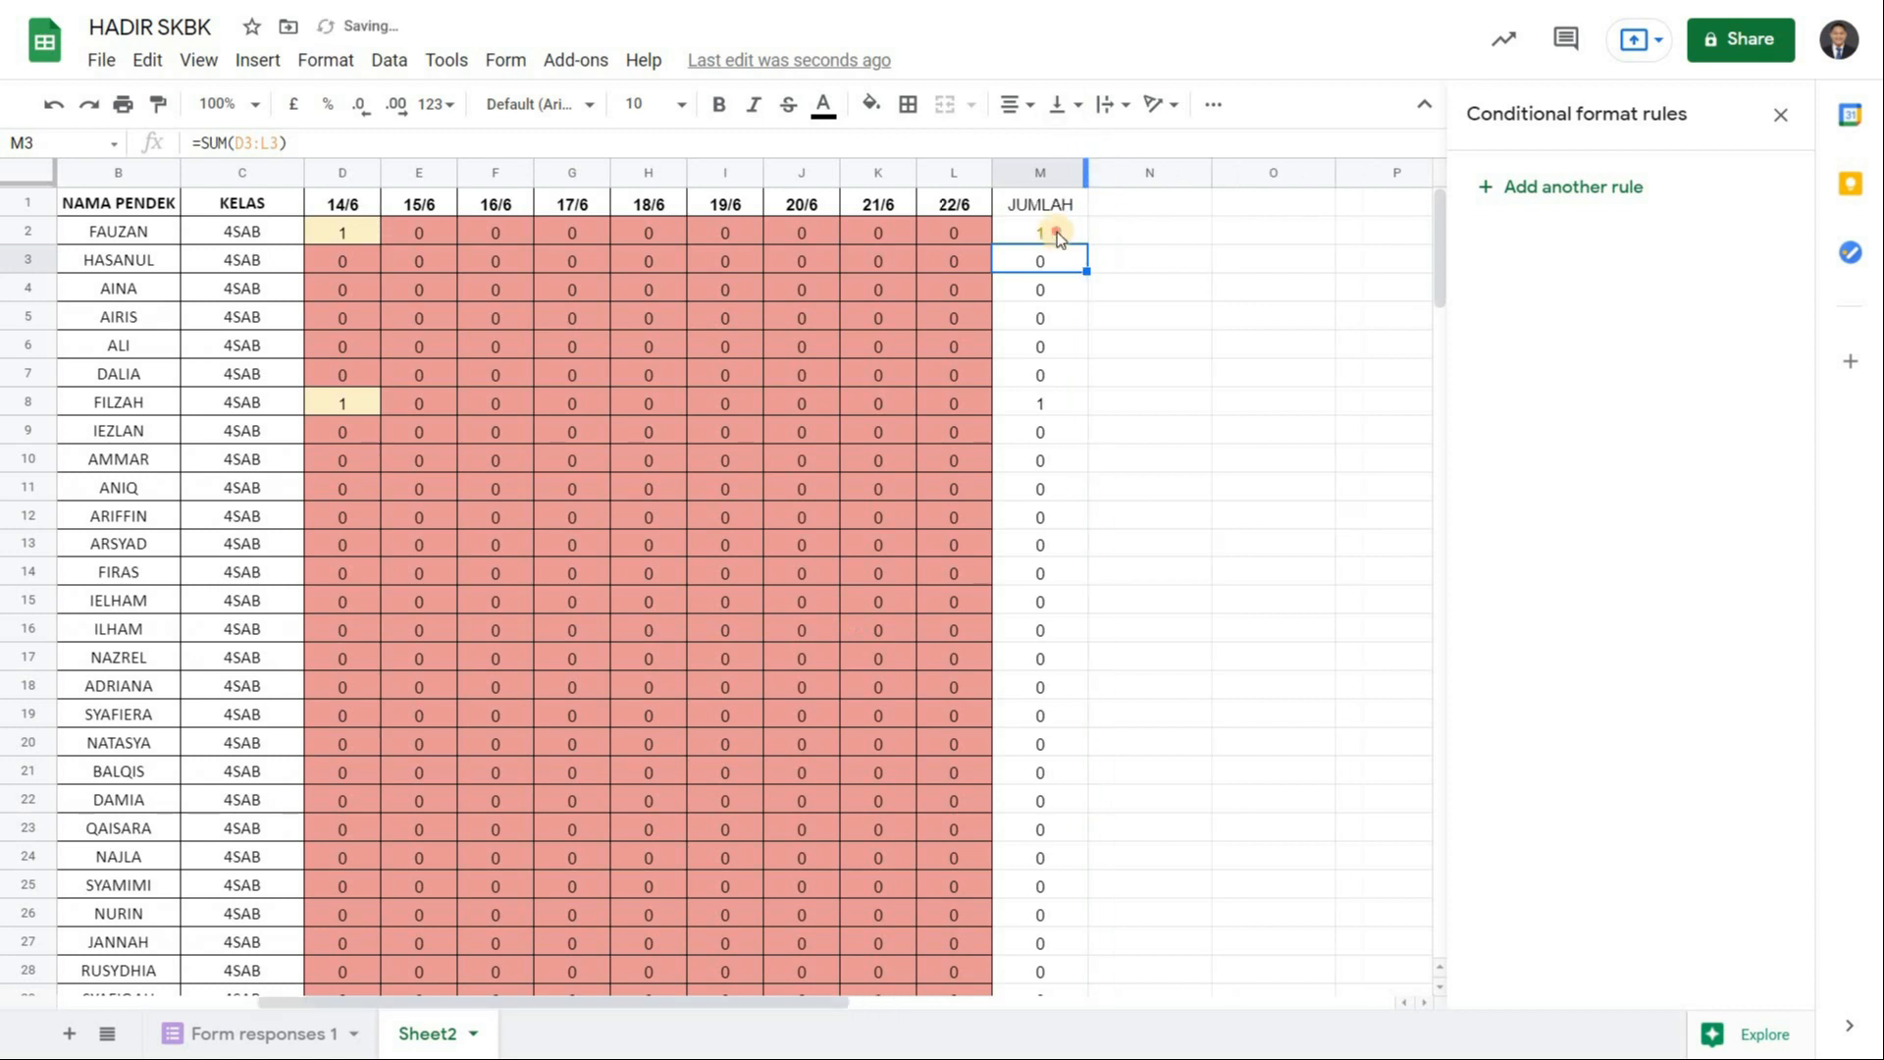
Enter the header PERATUS in N1, beside JUMLAH.
click(1132, 200)
text(PER)
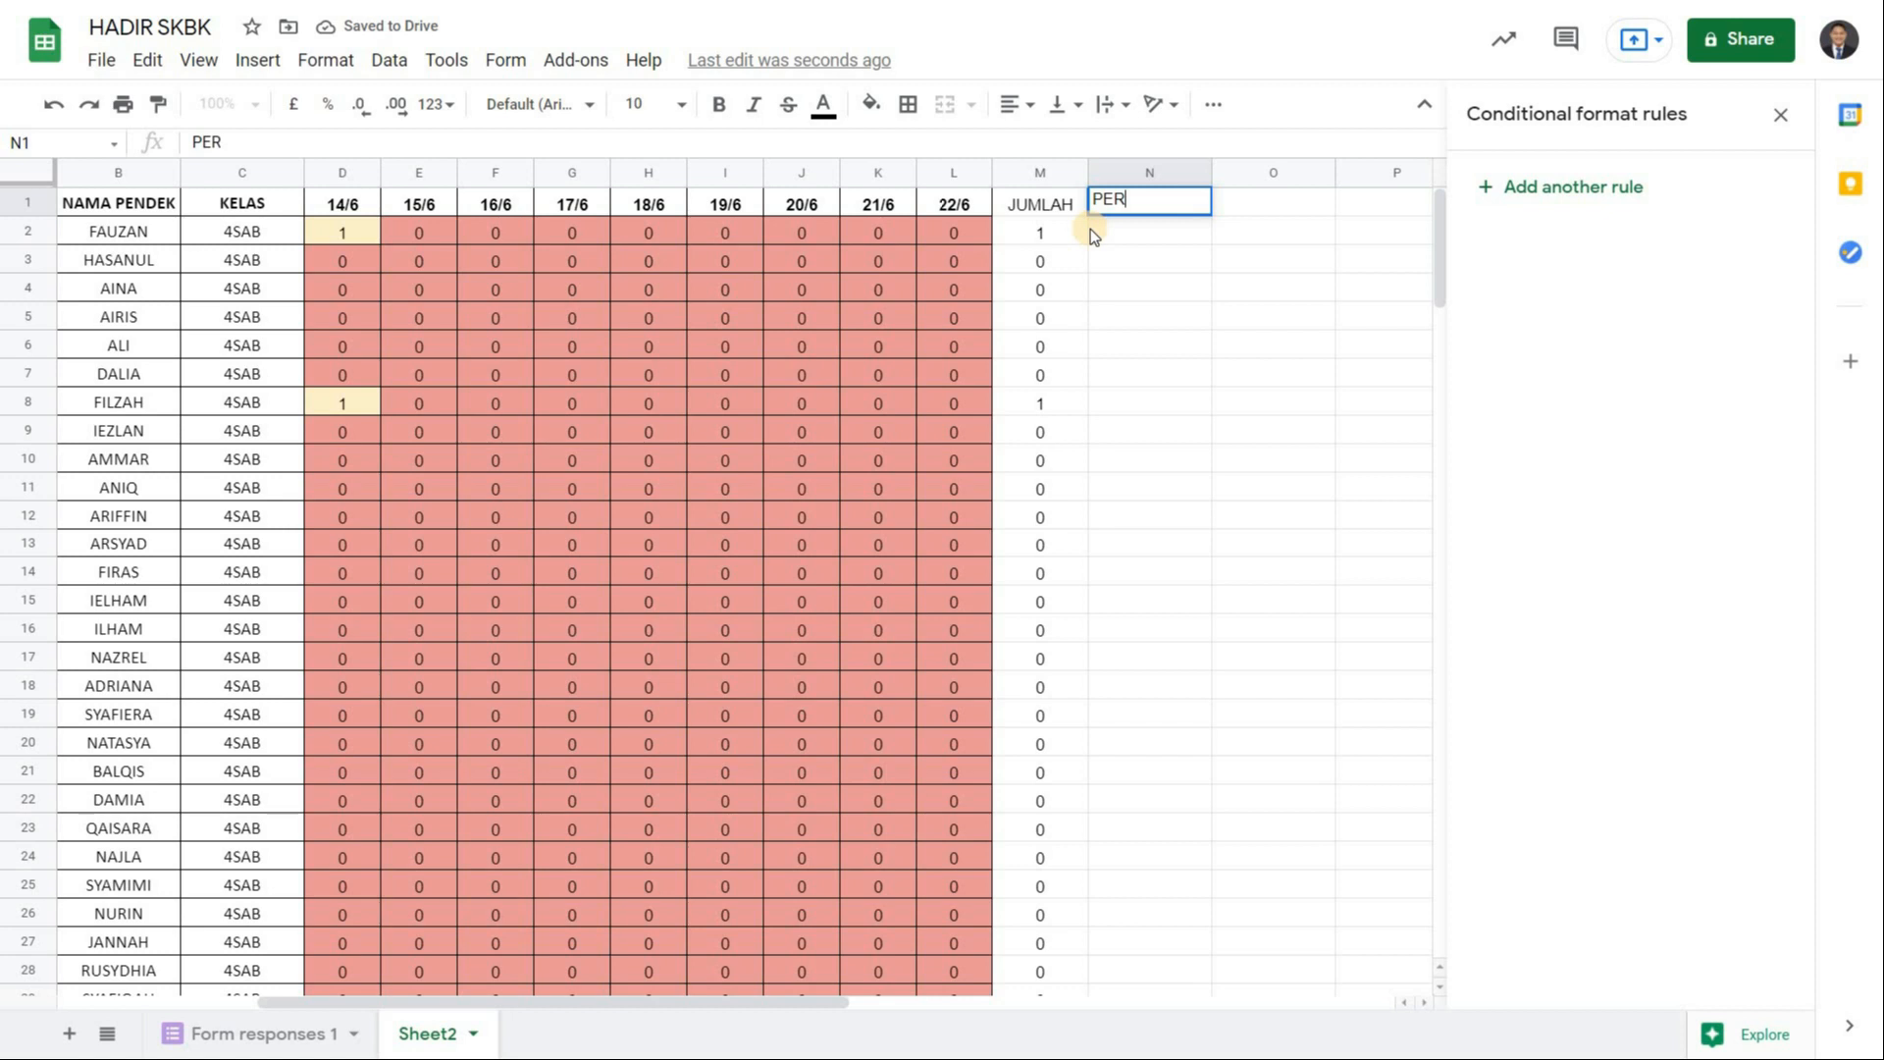
text(ATUS)
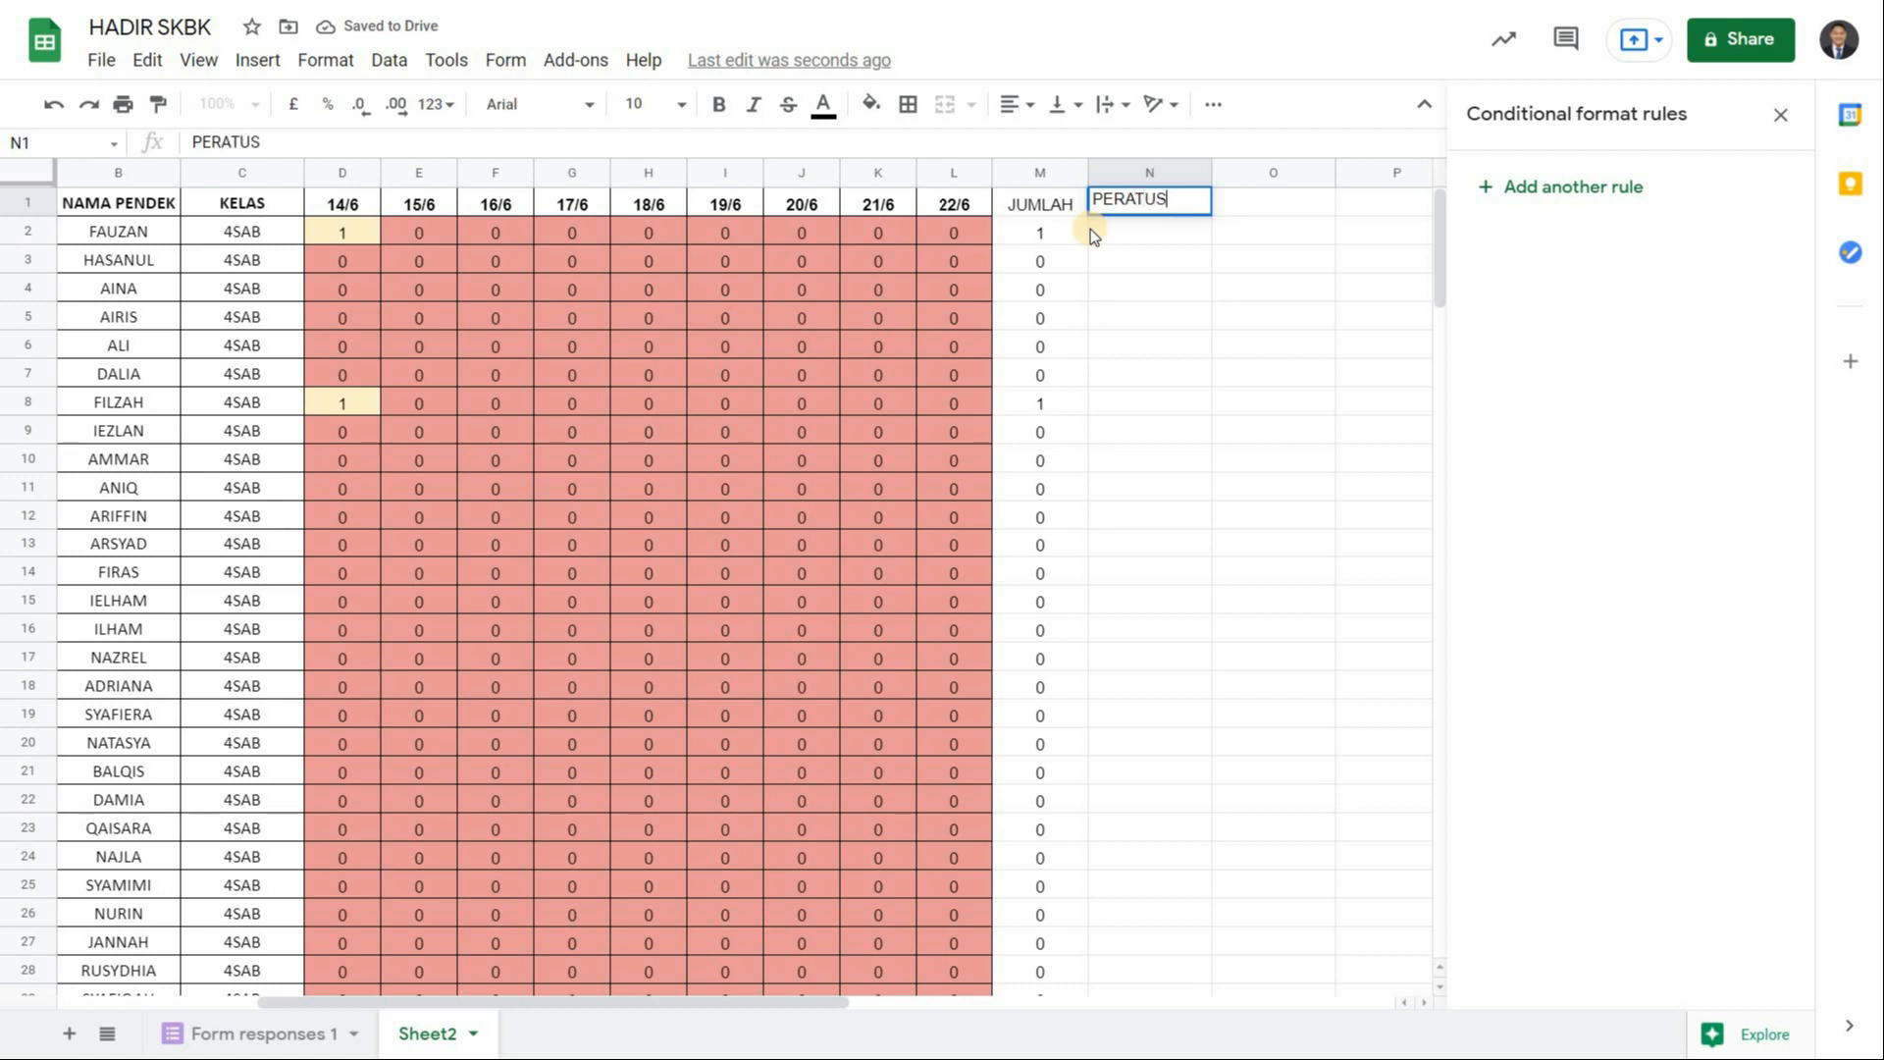
key(Return)
Calculate the AVERAGE of D2:L2 in N2 and fill the formula down the PERATUS column.
double_click(1504, 357)
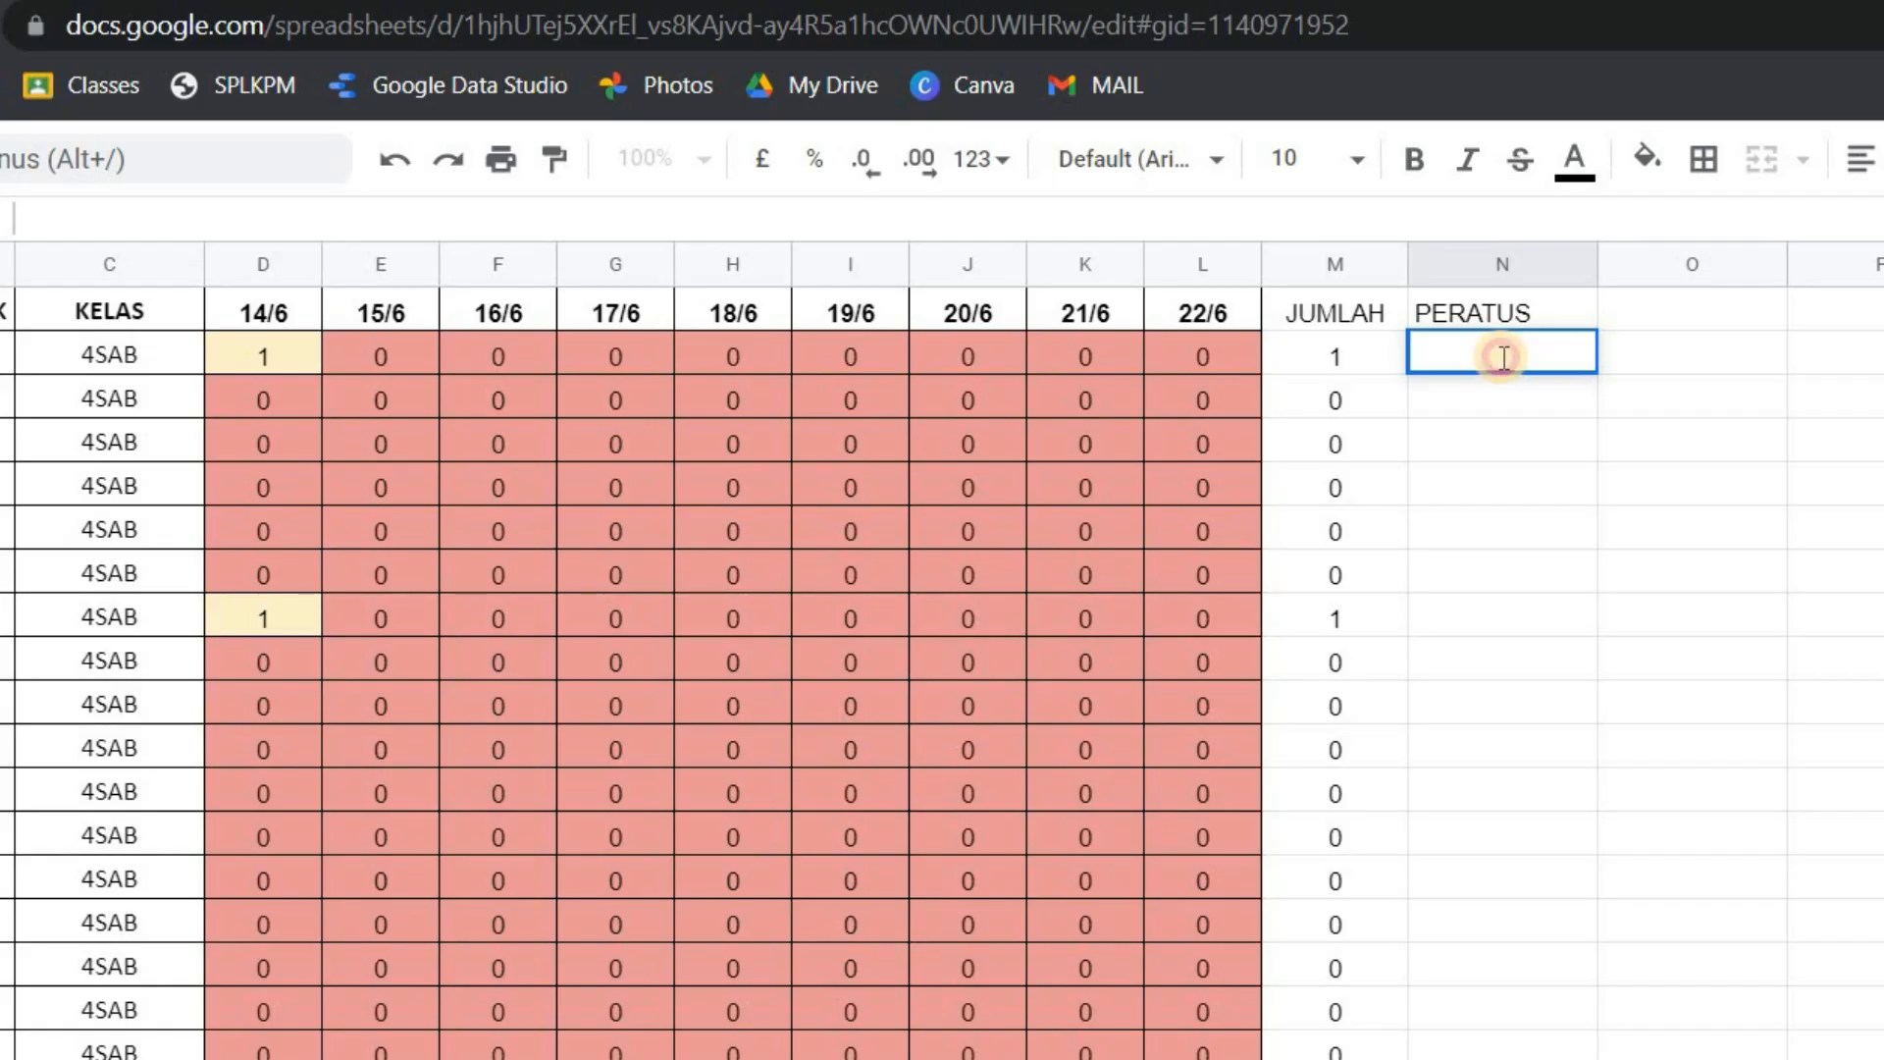
key(Caps_Lock)
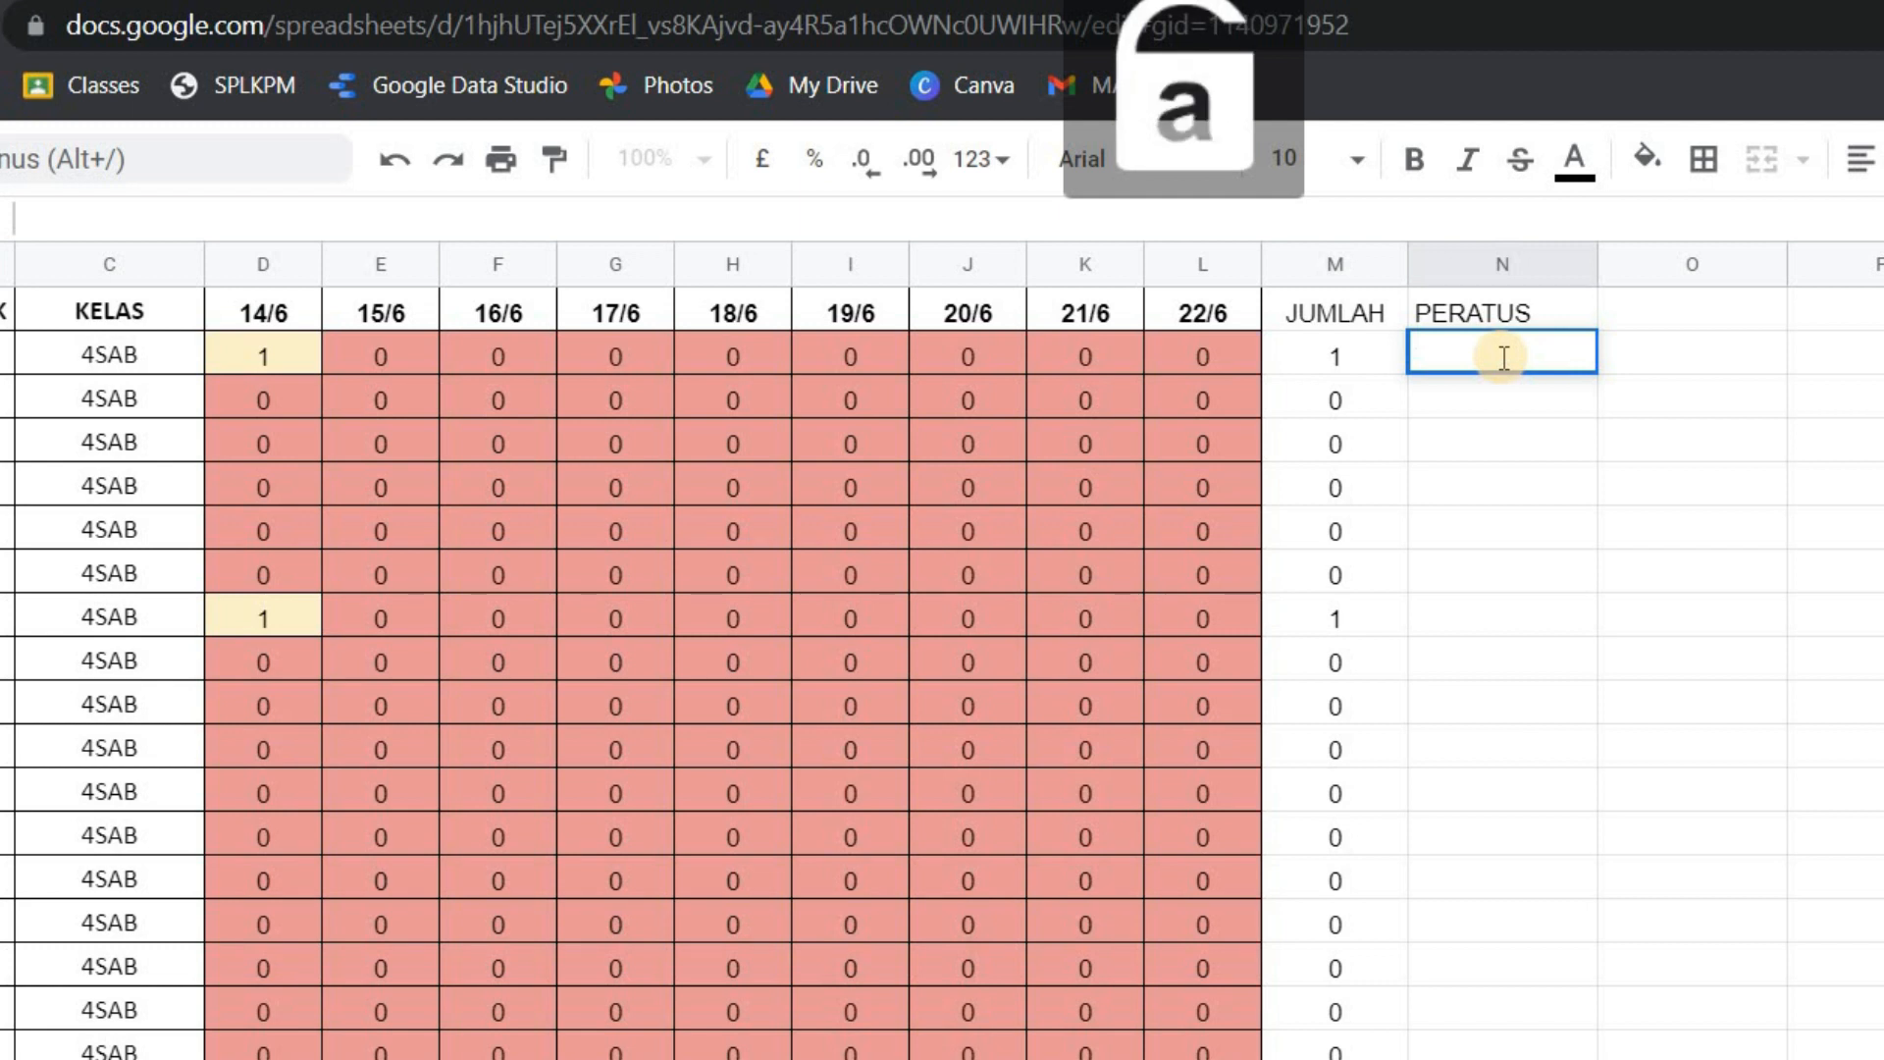
text(=aver)
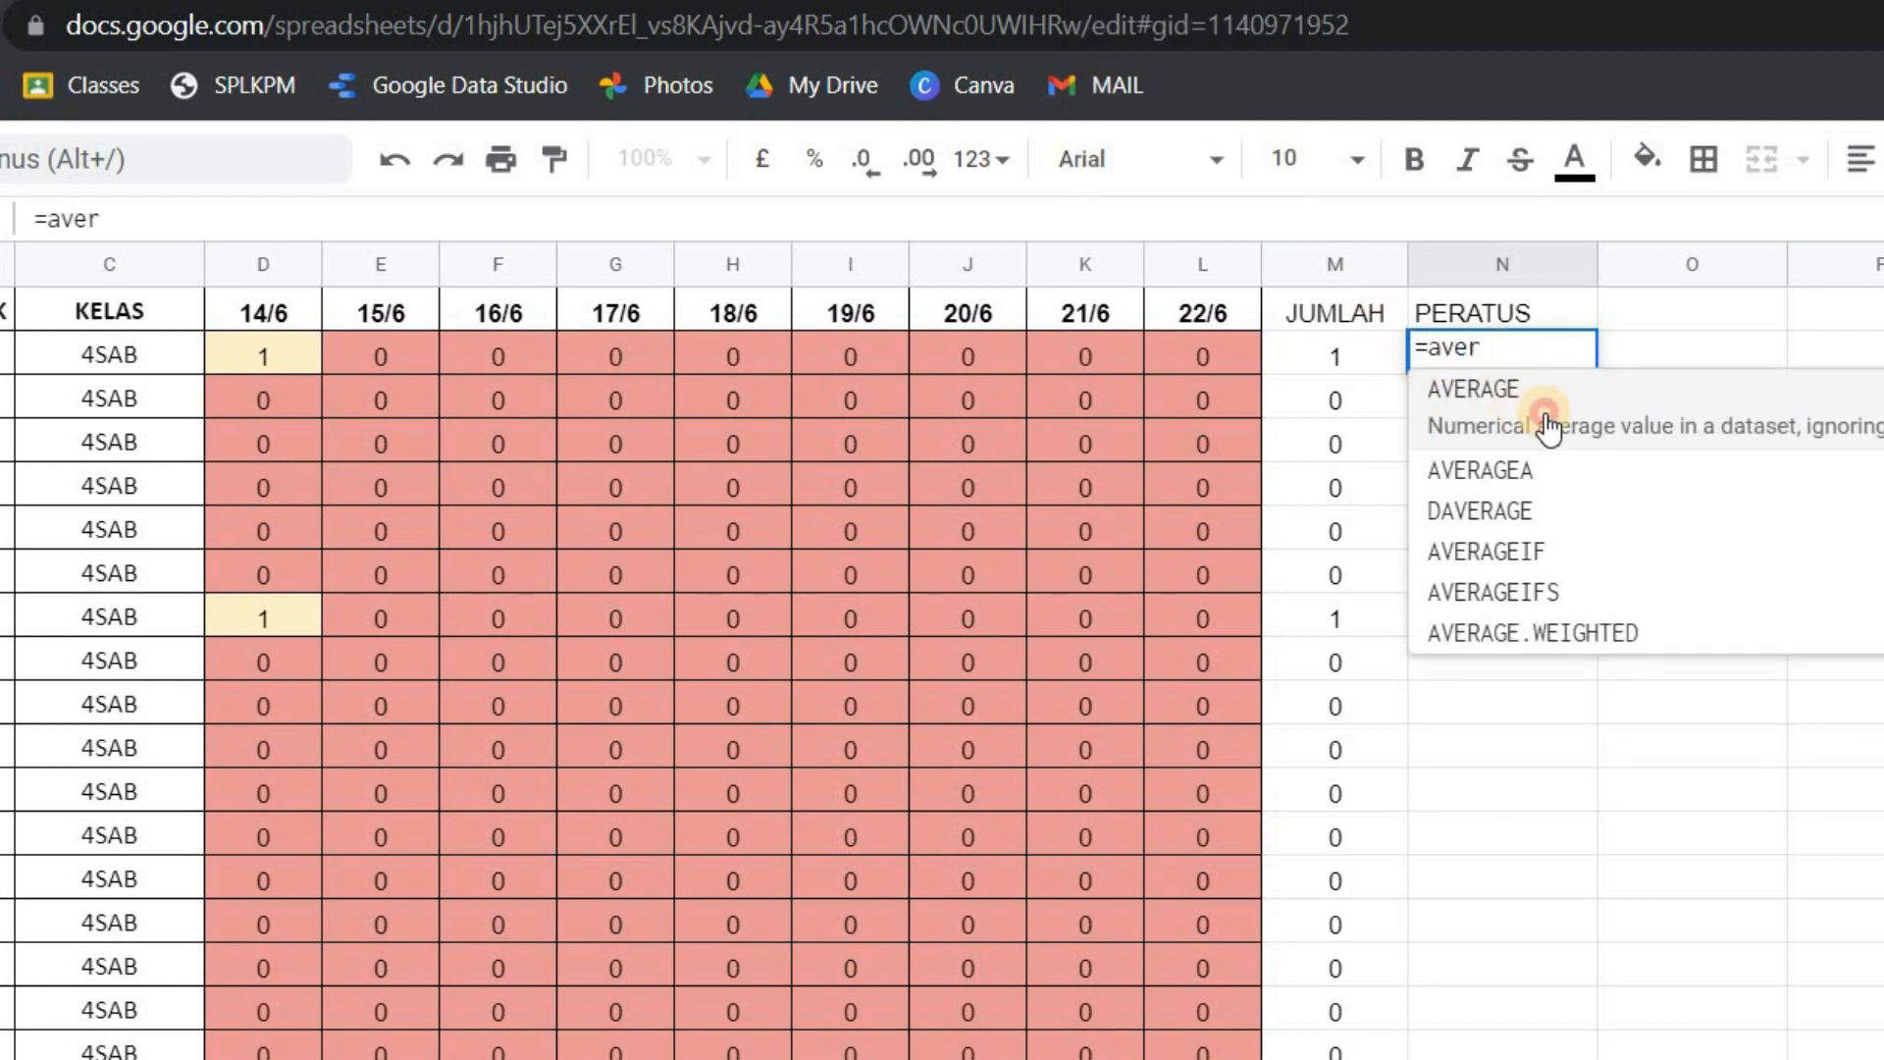
click(1545, 416)
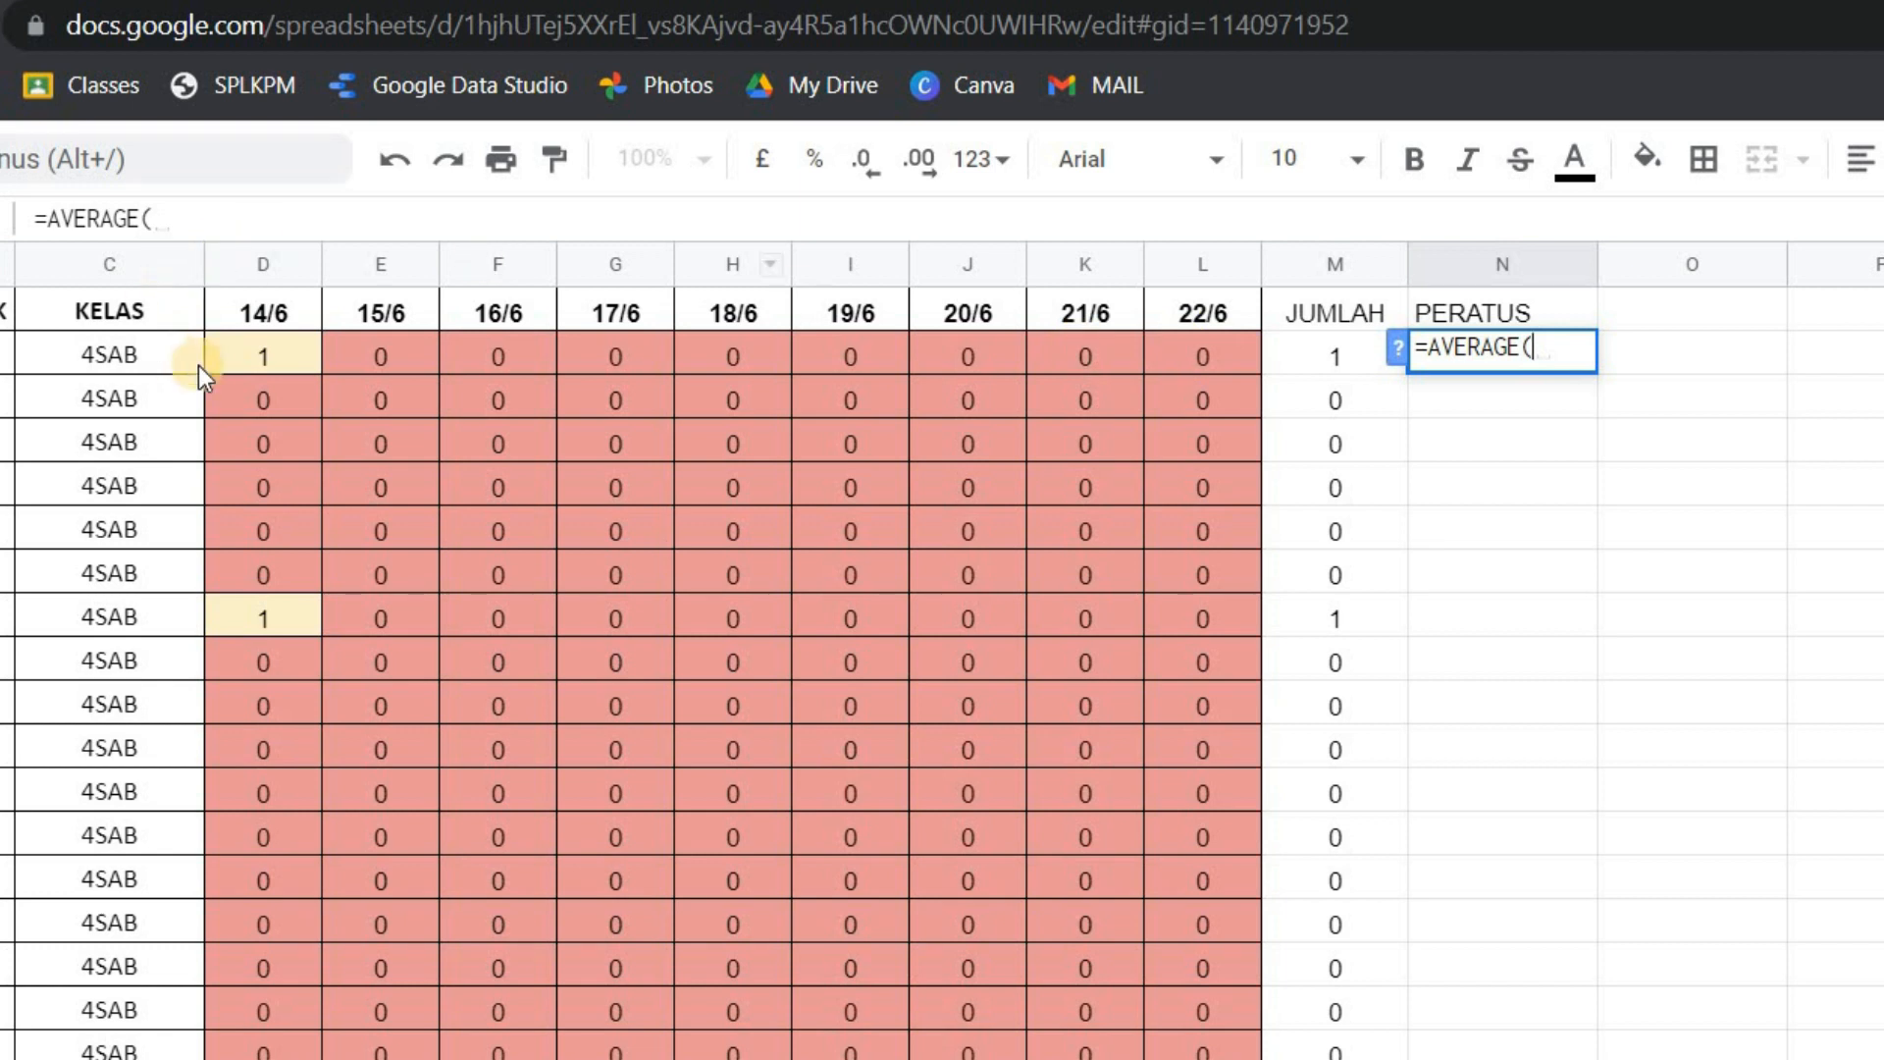
click(239, 362)
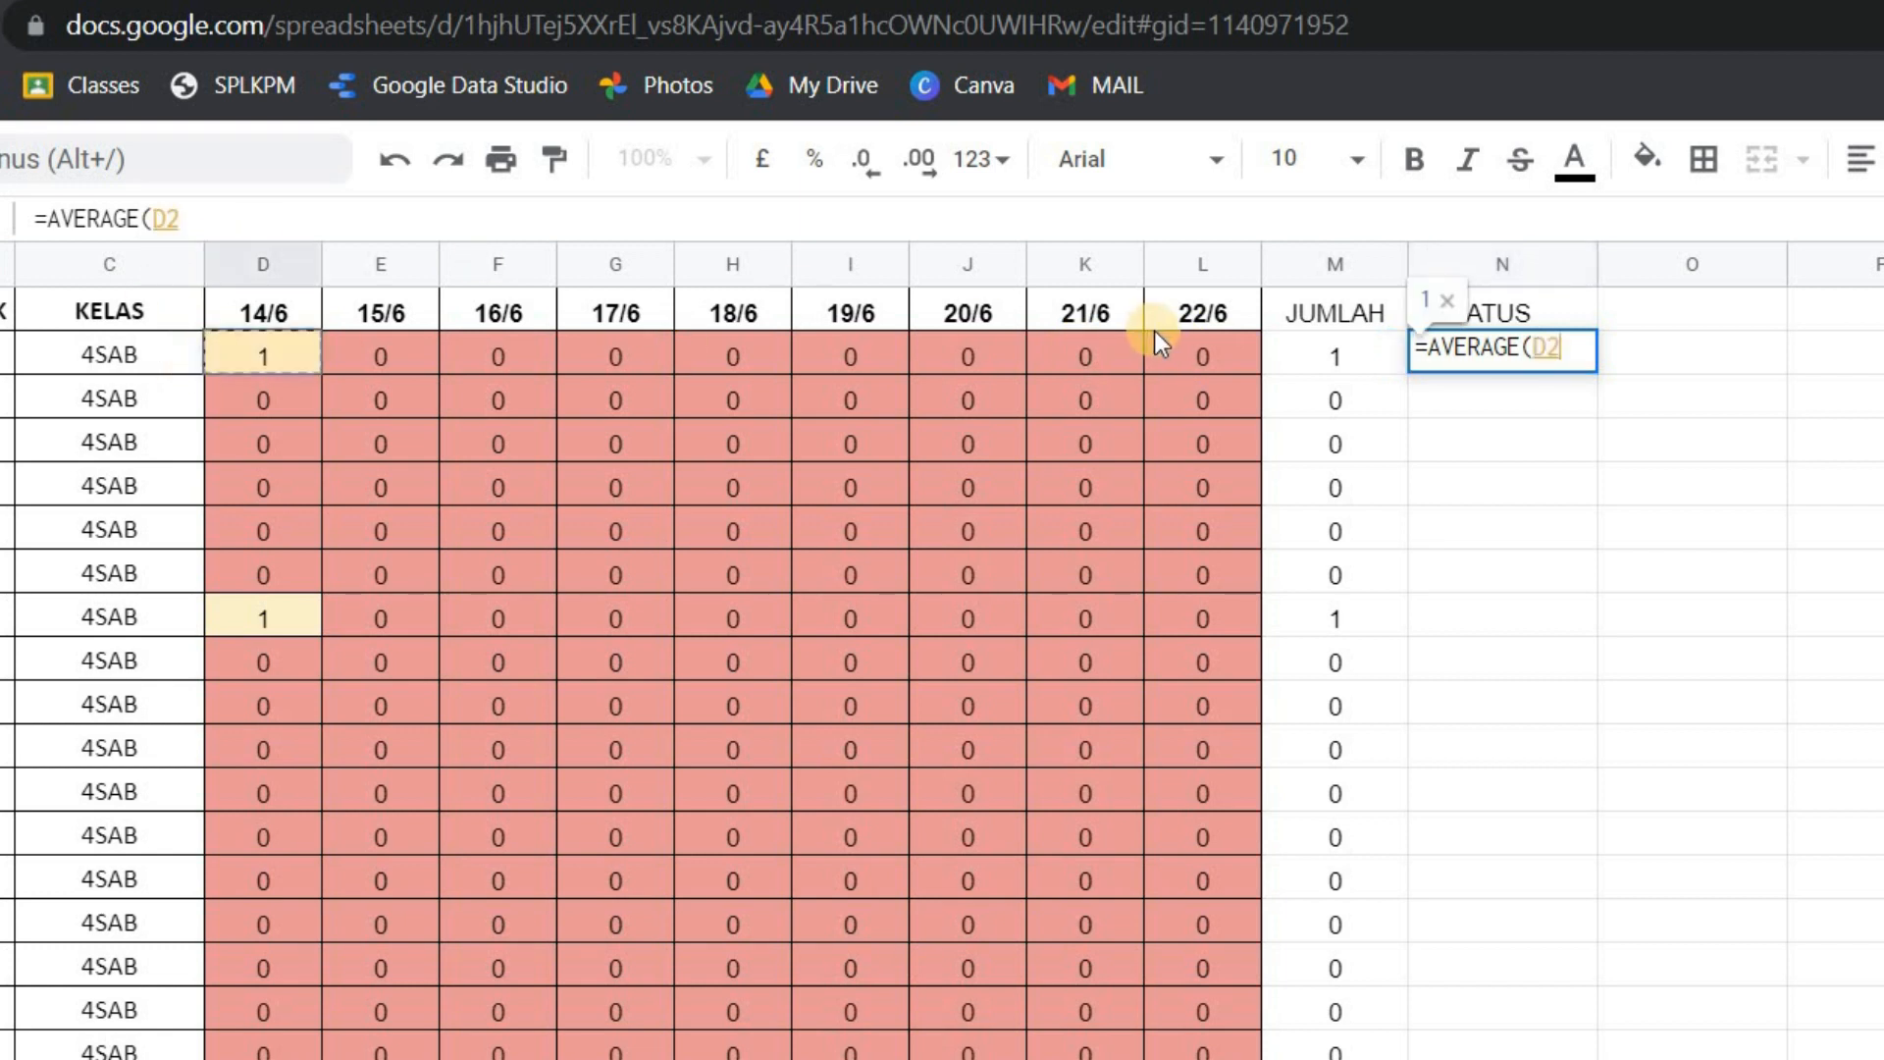
shift+click(1204, 352)
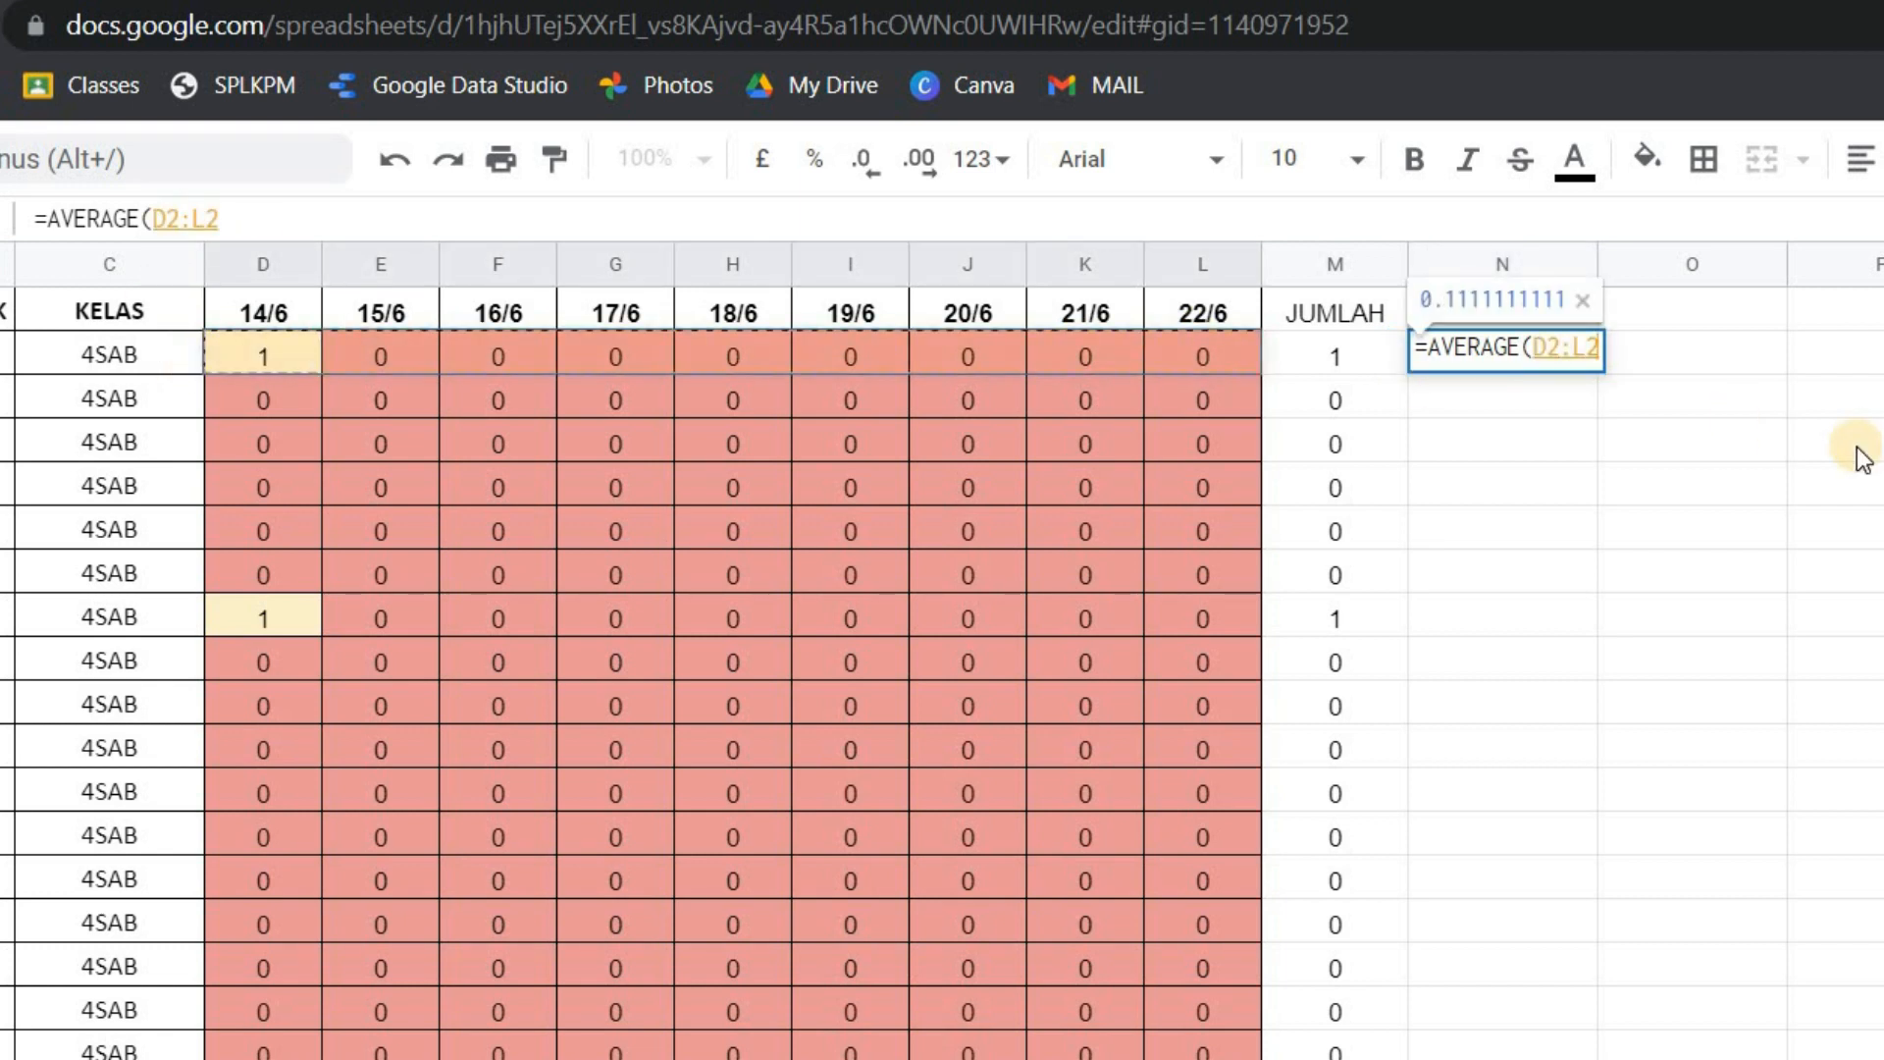
key(Return)
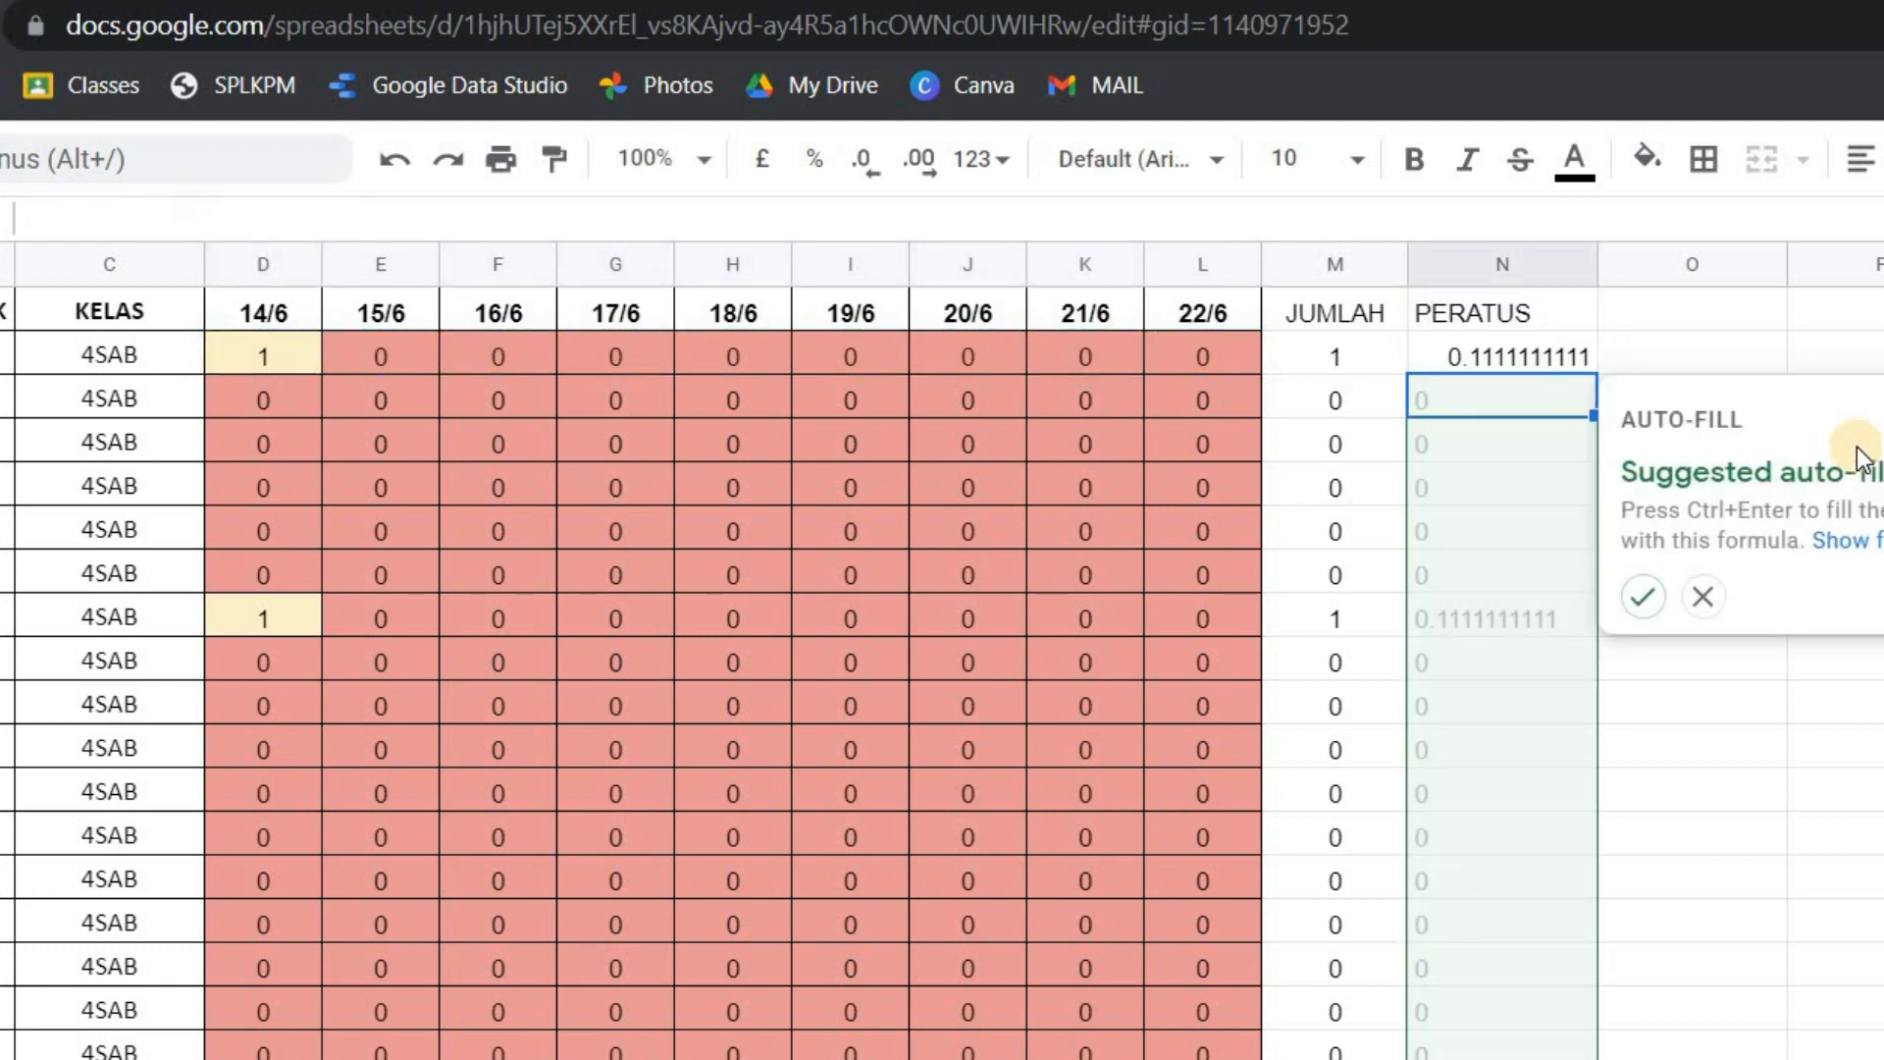
click(1658, 596)
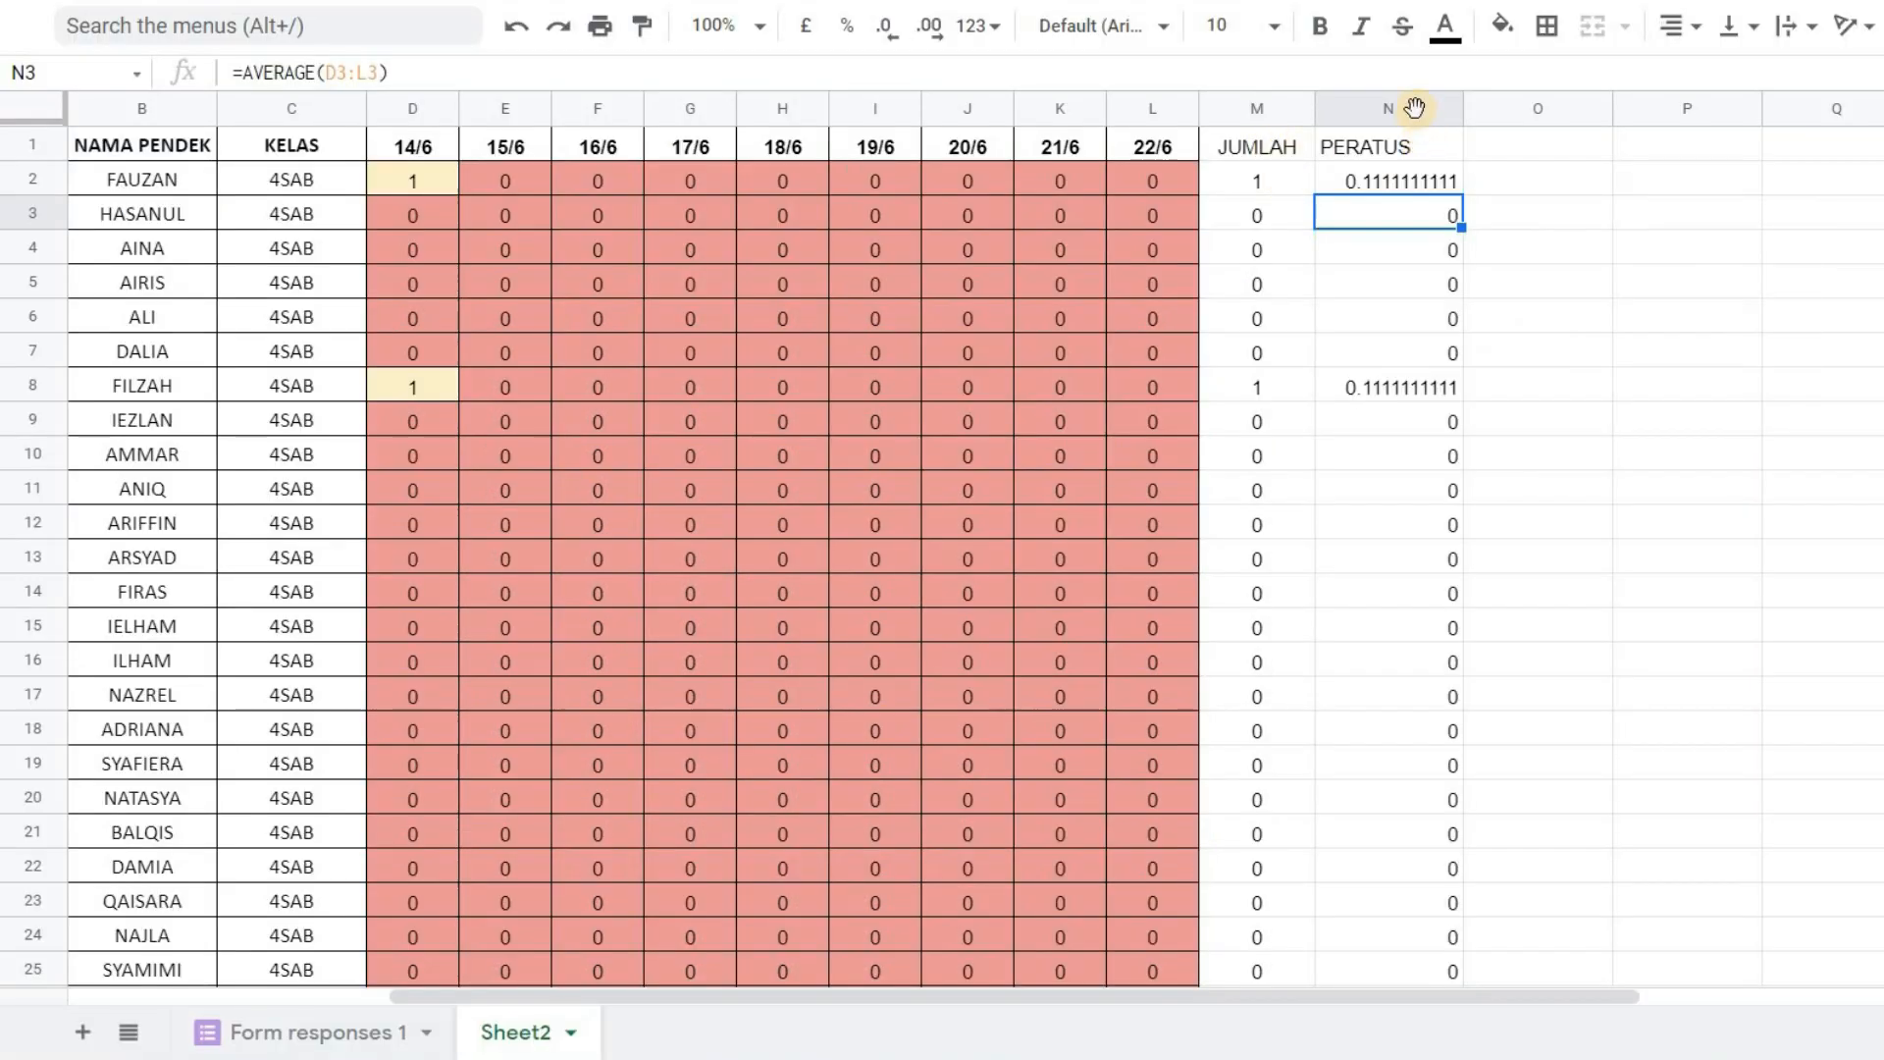
Centre the contents of the PERATUS column horizontally.
click(1414, 107)
click(1714, 82)
click(1247, 108)
click(1398, 228)
click(1405, 398)
scroll(1390, 539, down, 4)
scroll(1391, 542, up, 5)
click(1388, 179)
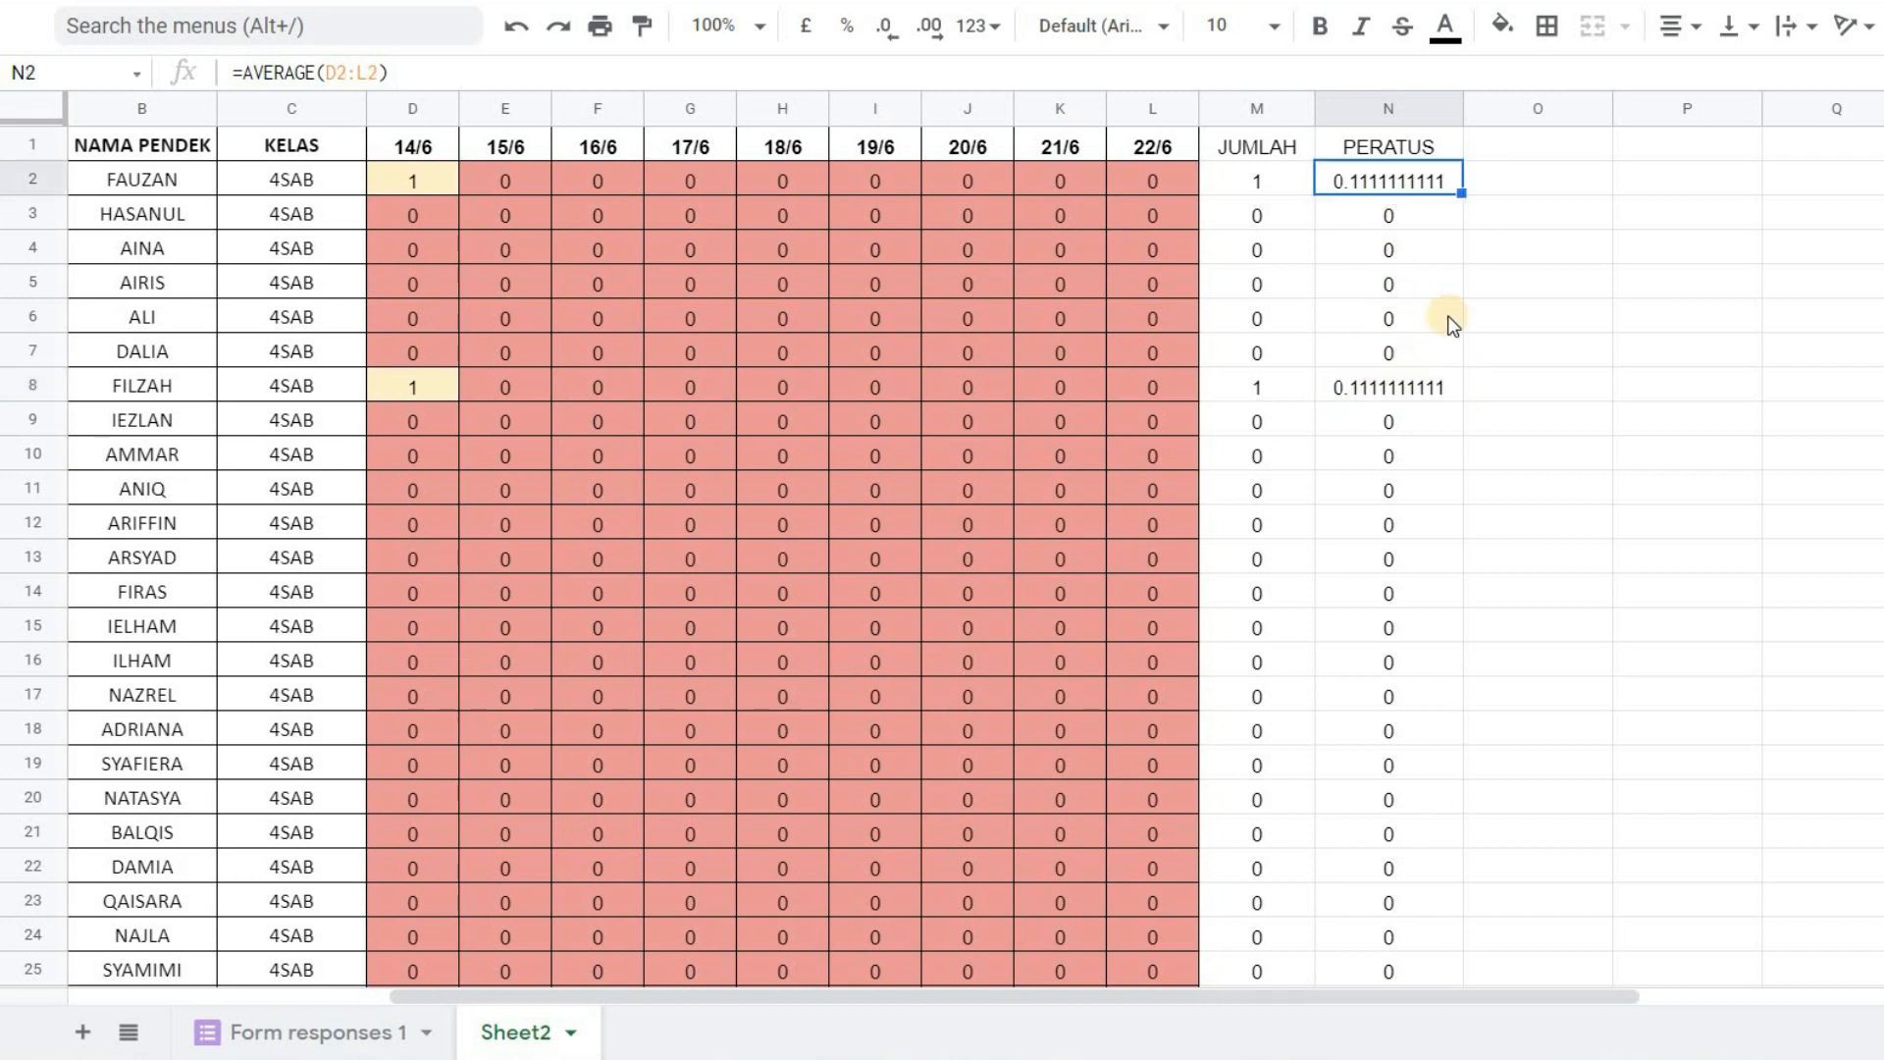
Format the whole PERATUS column as percentages and check the values down the list.
click(1386, 109)
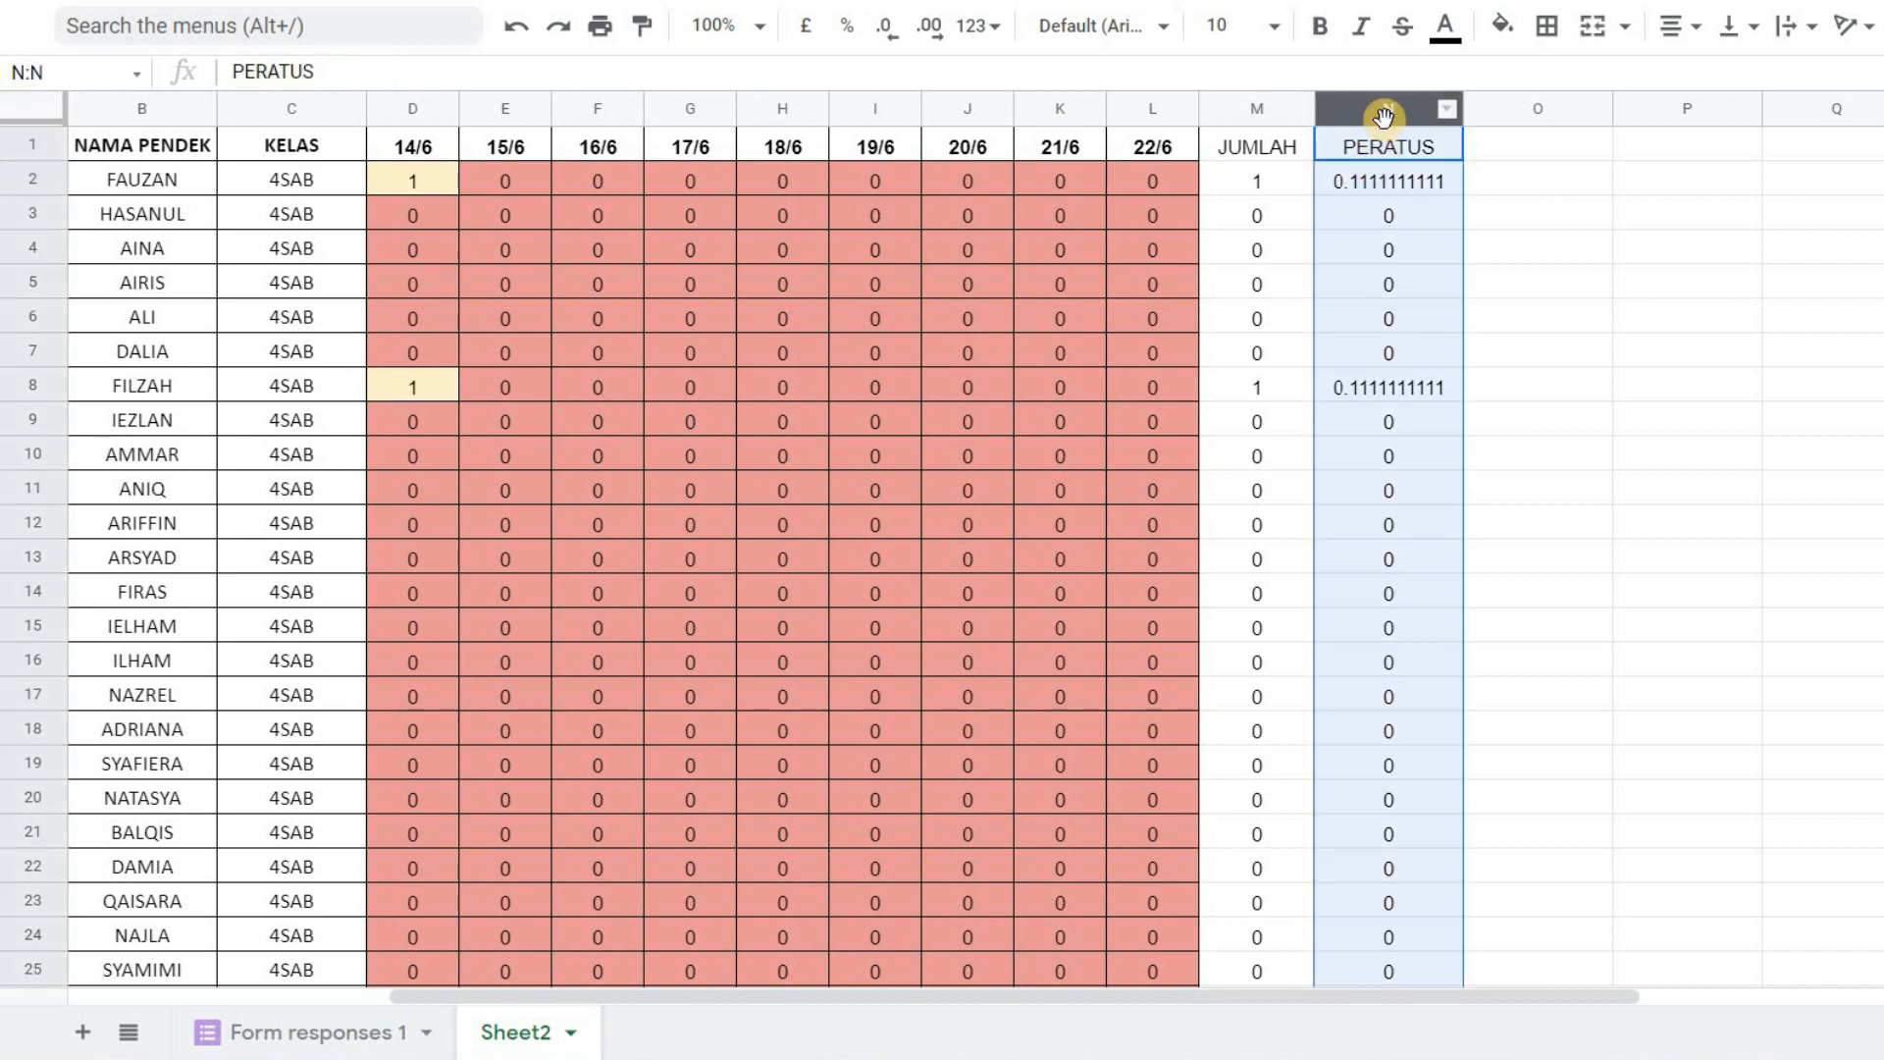
click(850, 29)
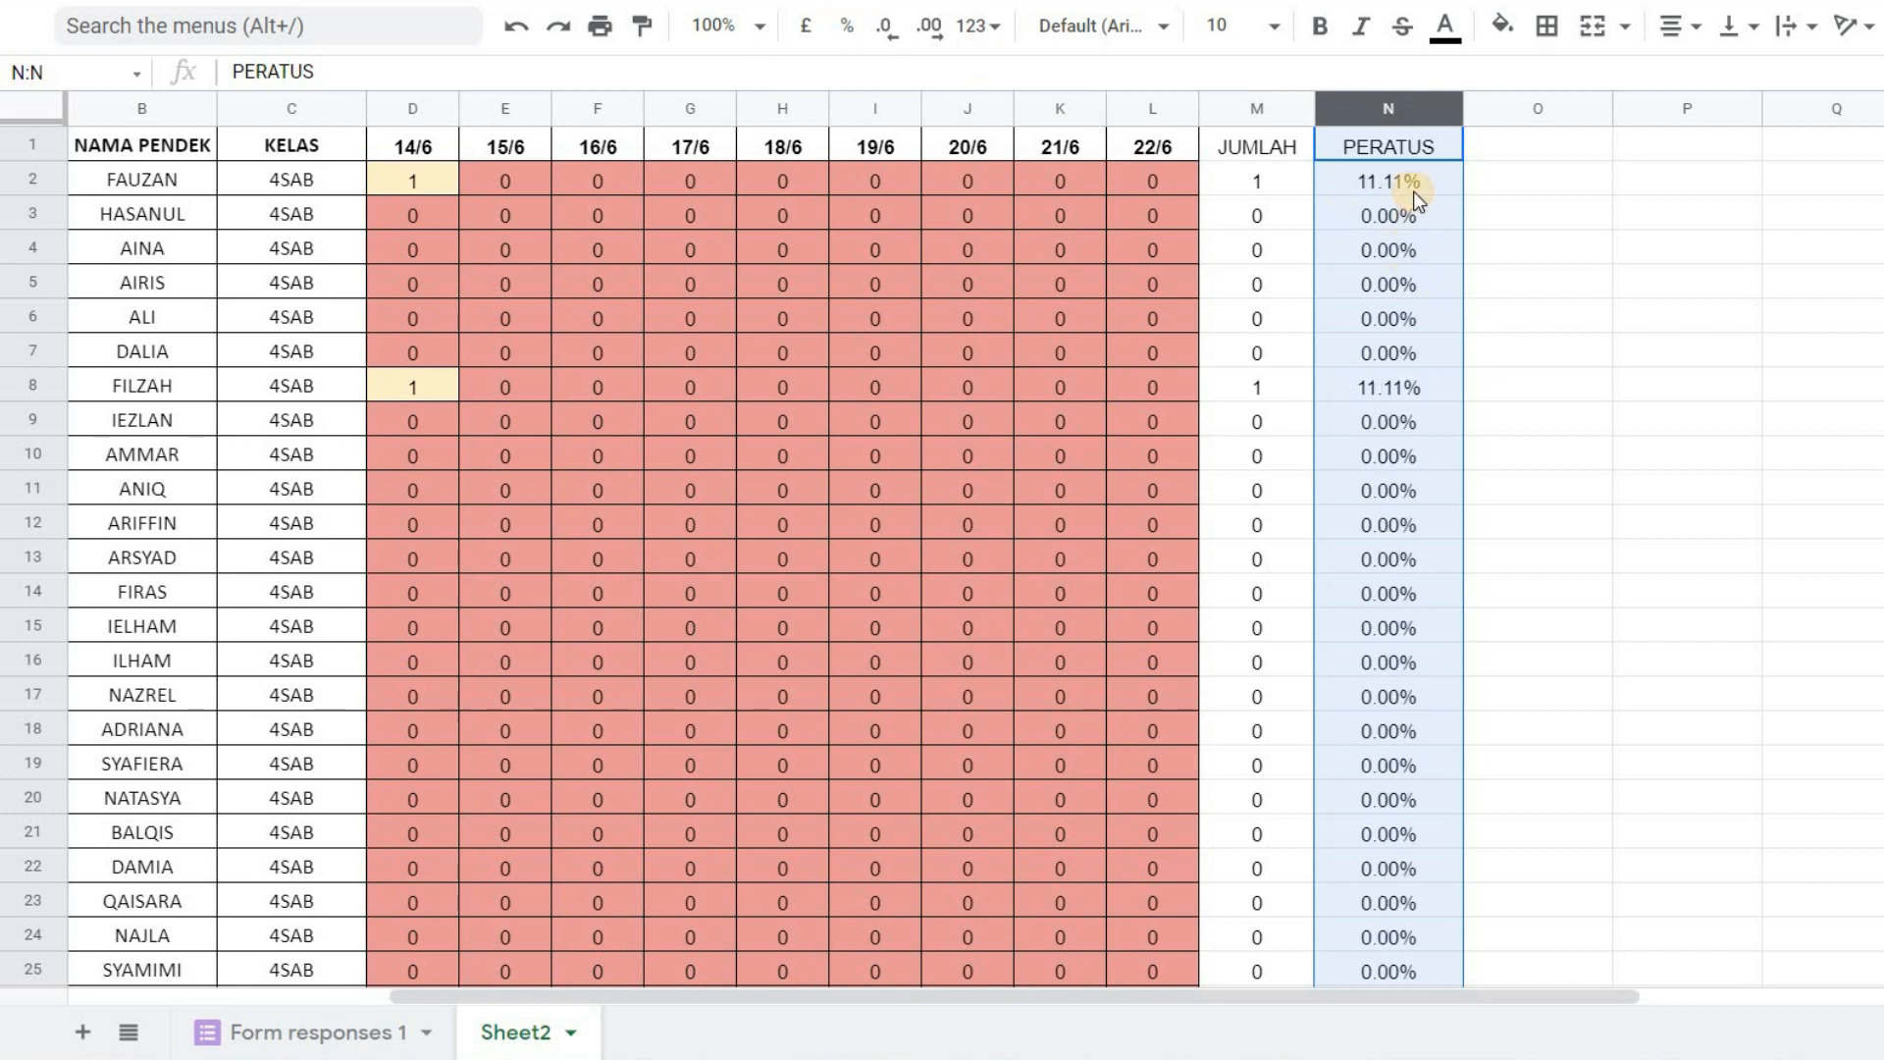
click(1411, 253)
scroll(1409, 256, down, 12)
scroll(1409, 257, up, 12)
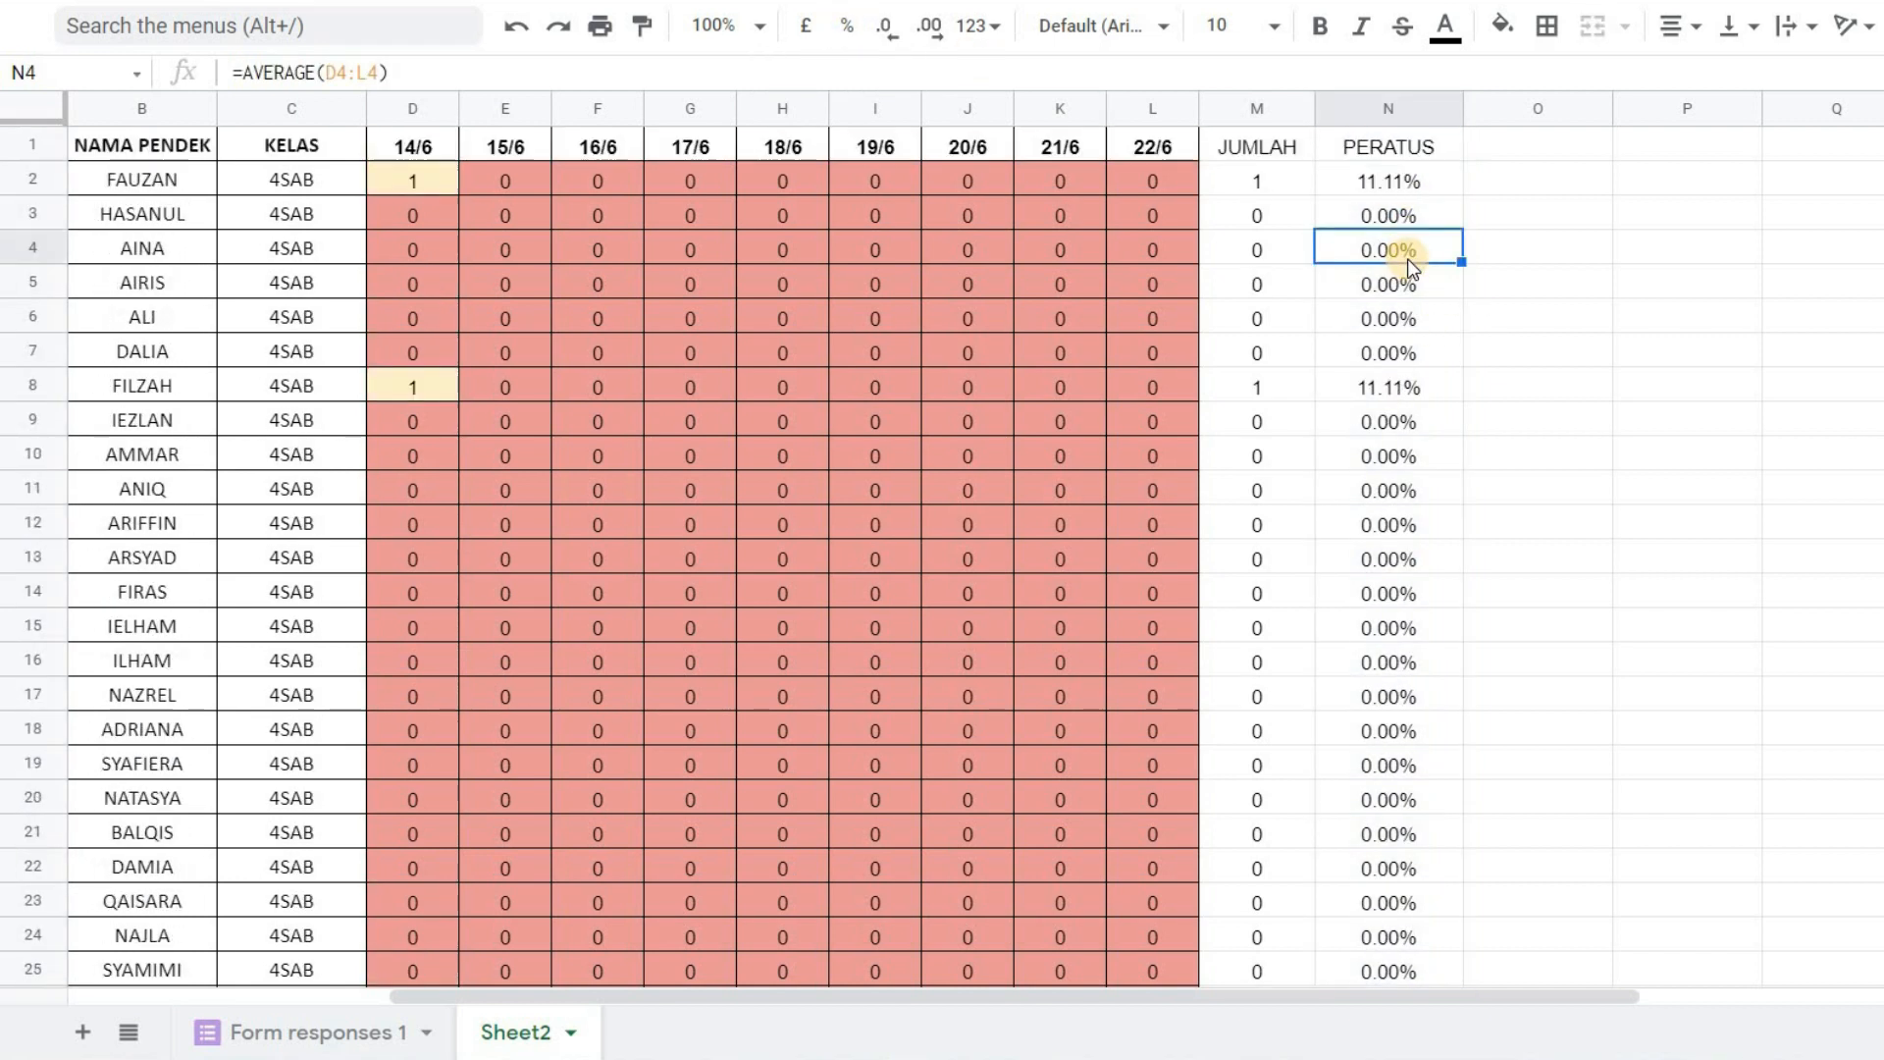
Make the JUMLAH and PERATUS headers in M1:N1 bold.
drag(1241, 147, 1425, 152)
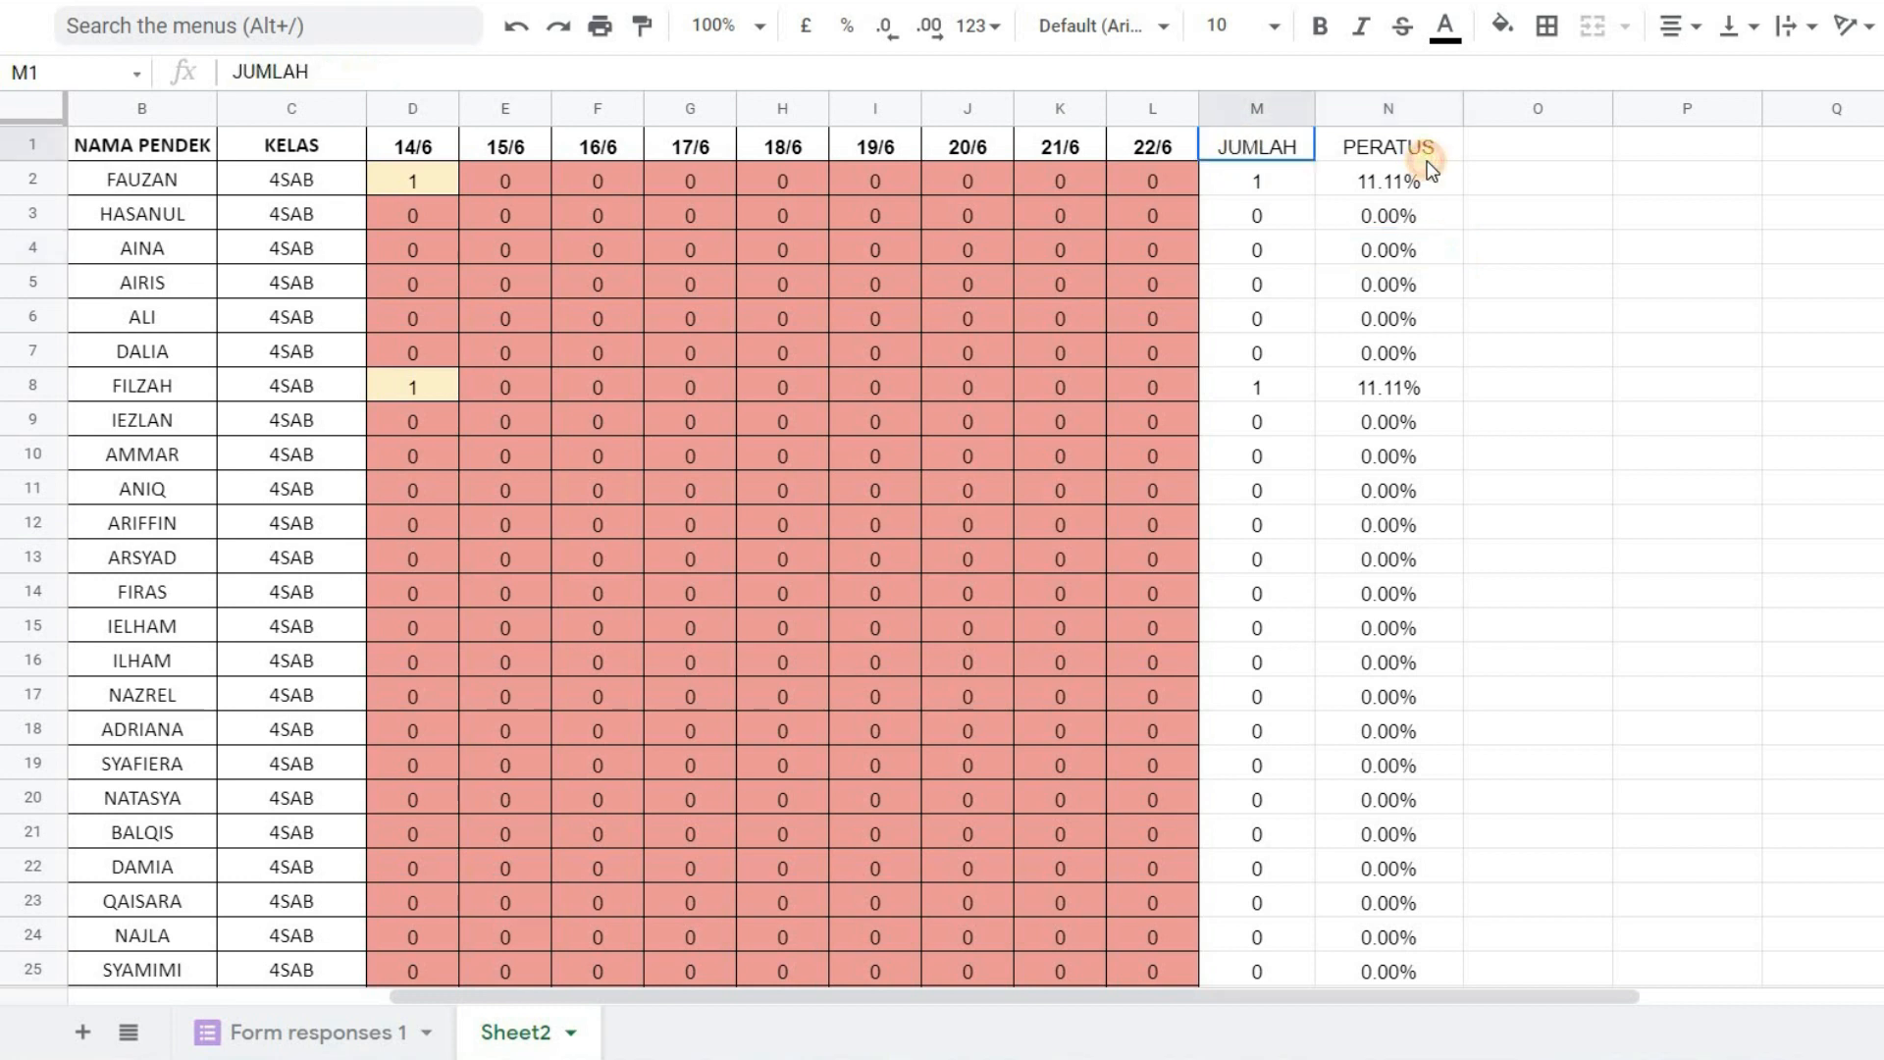
click(1277, 179)
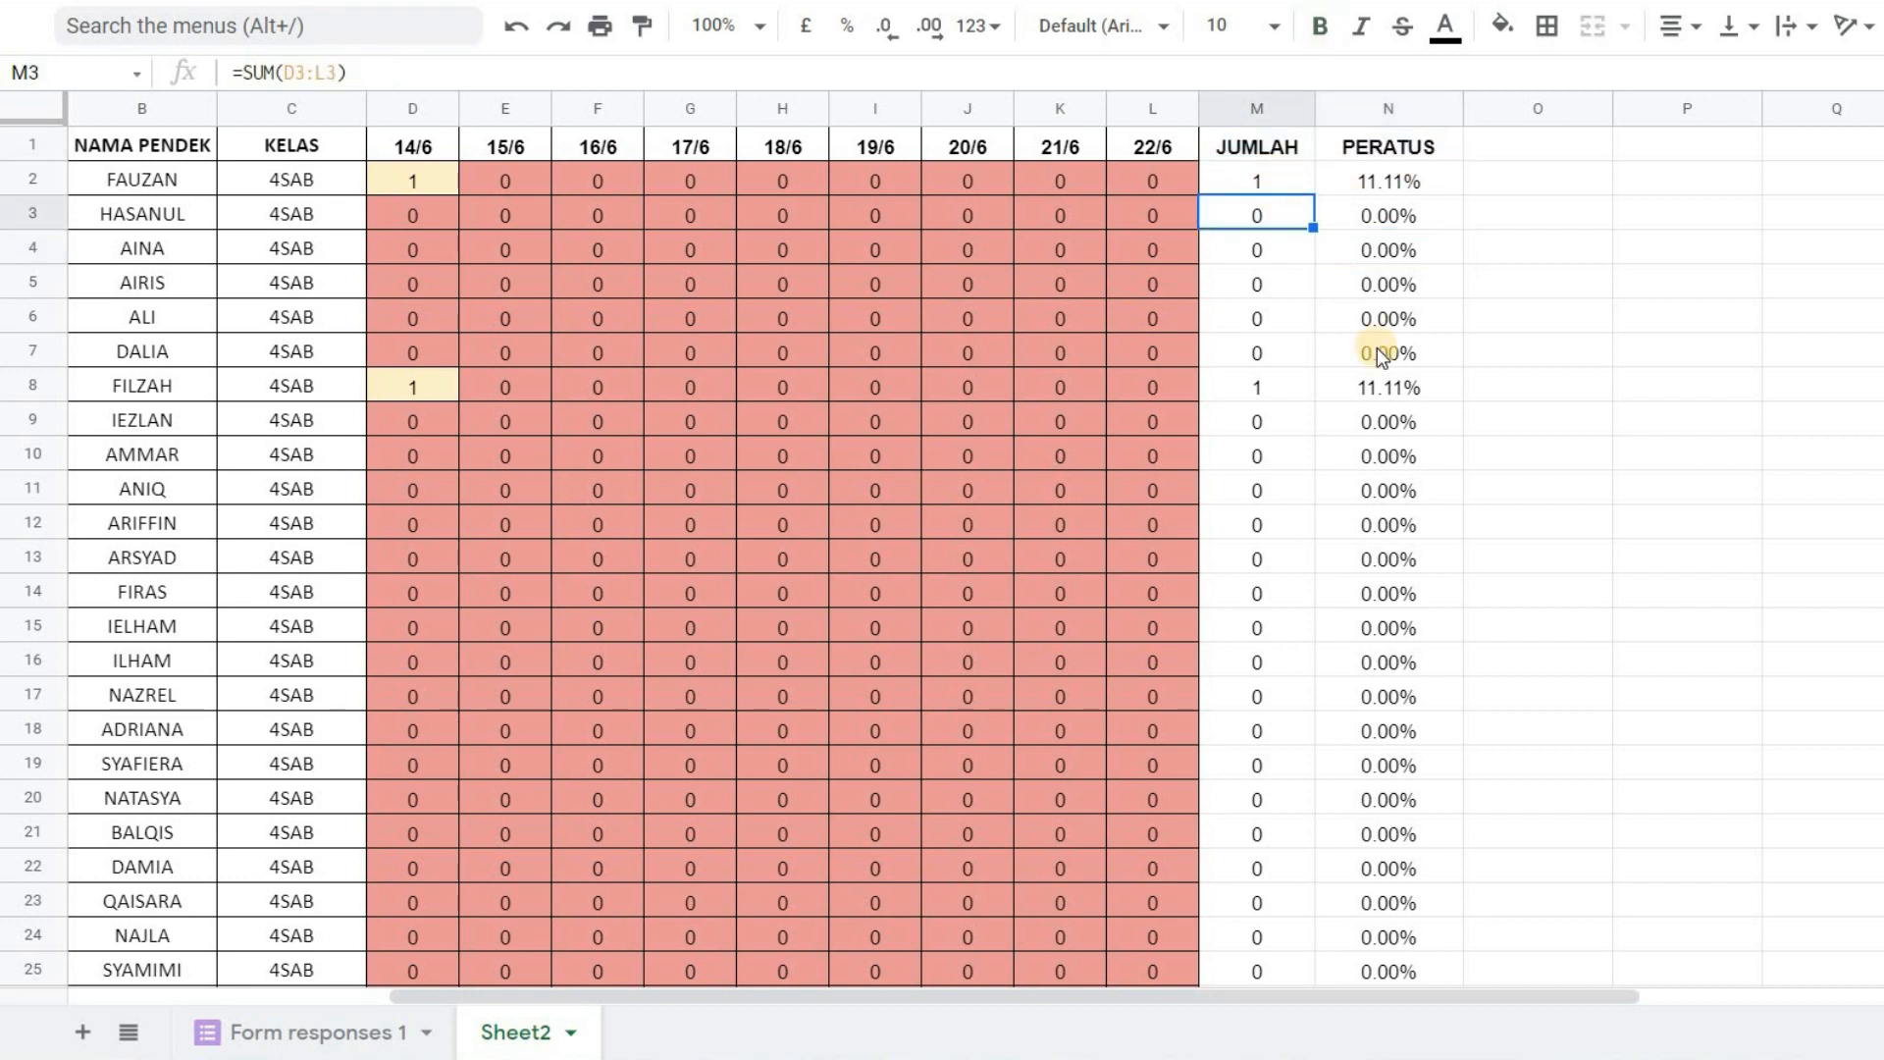
Apply all borders to the JUMLAH and PERATUS values in M2:N180.
scroll(1384, 373, down, 13)
scroll(1388, 529, down, 20)
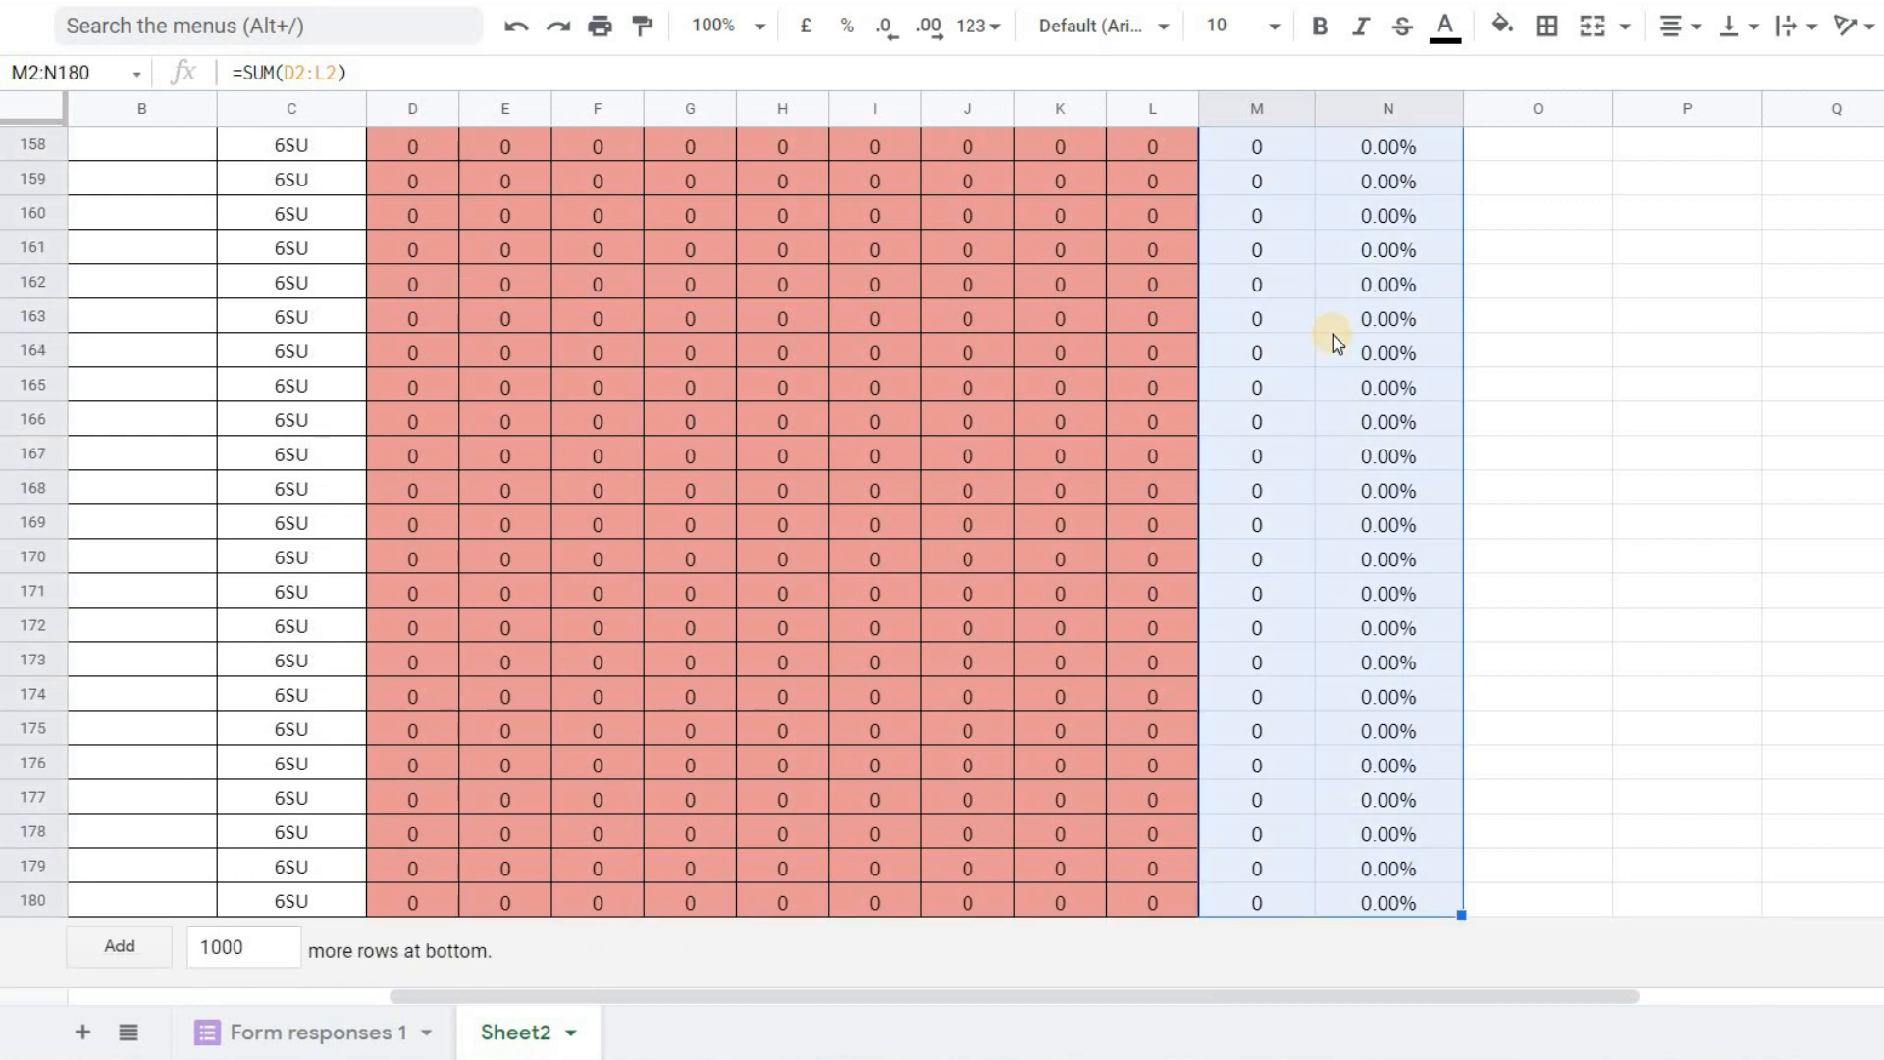
scroll(1334, 339, up, 20)
scroll(1335, 338, up, 9)
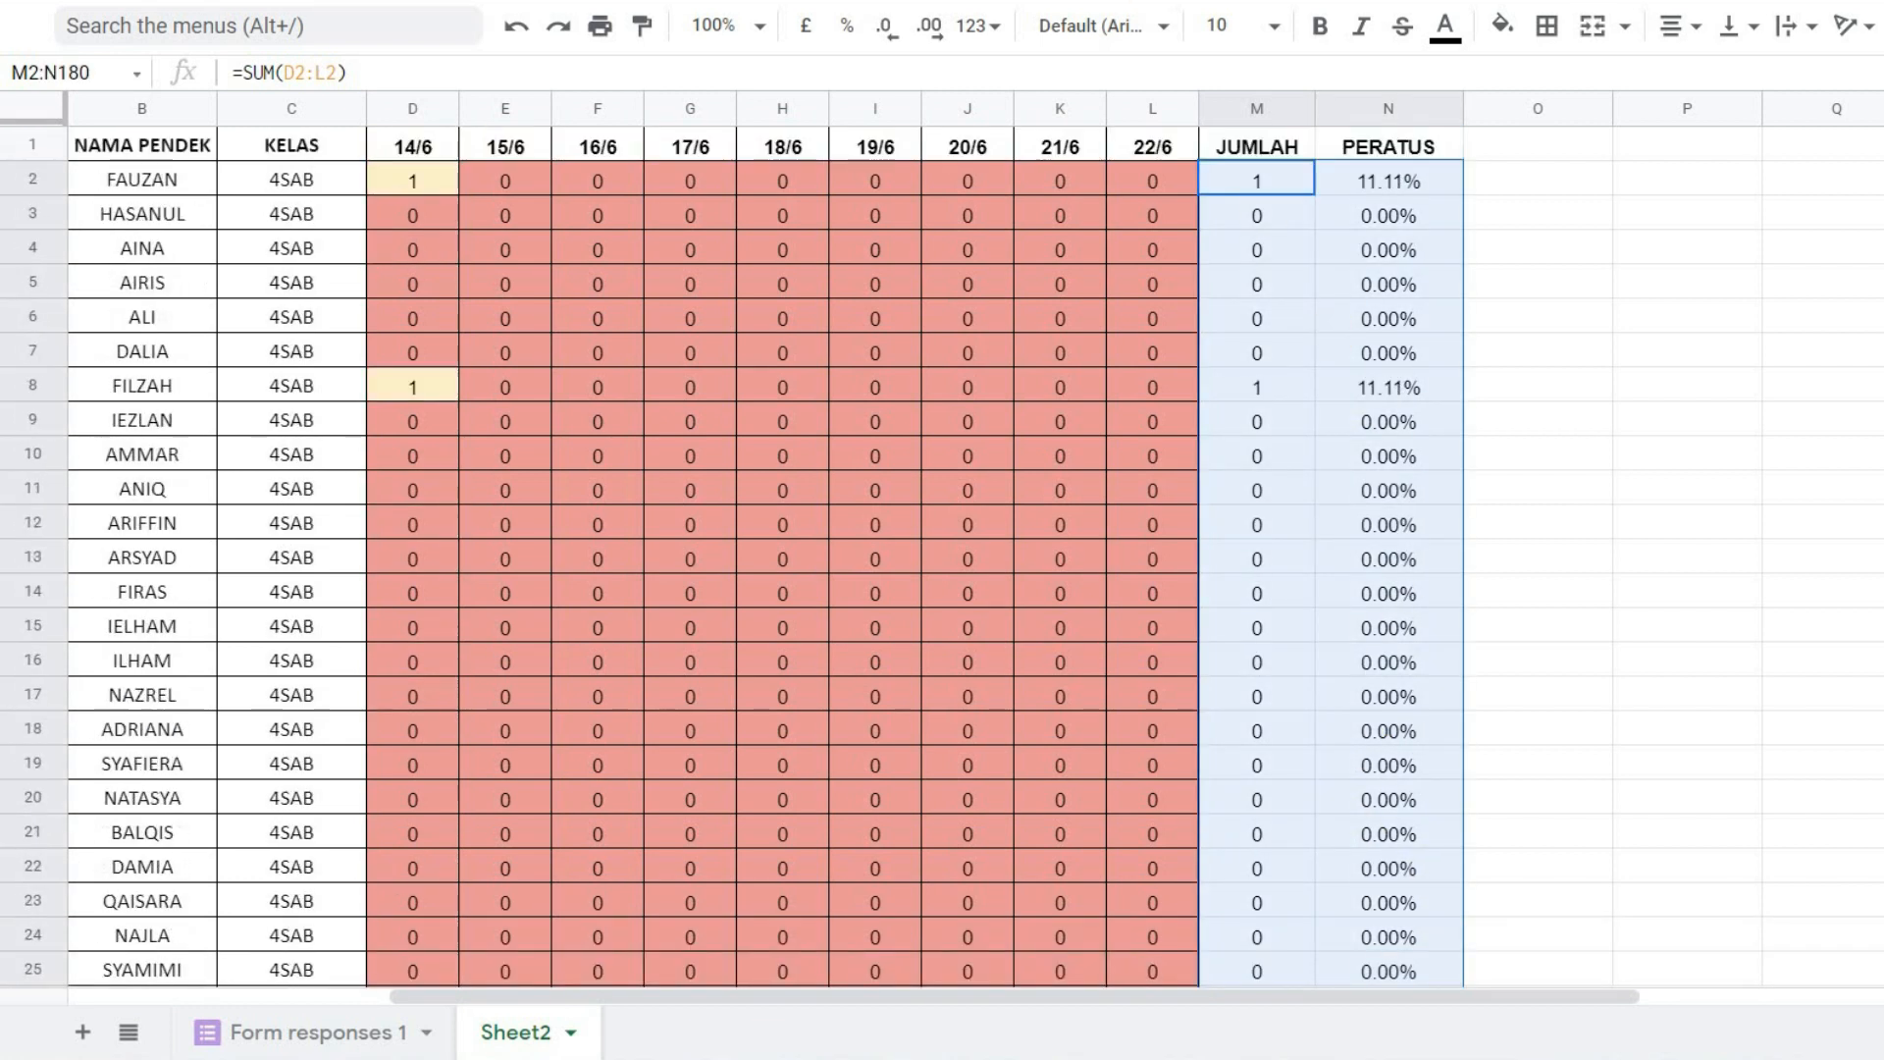
click(1549, 30)
click(1561, 80)
click(1535, 352)
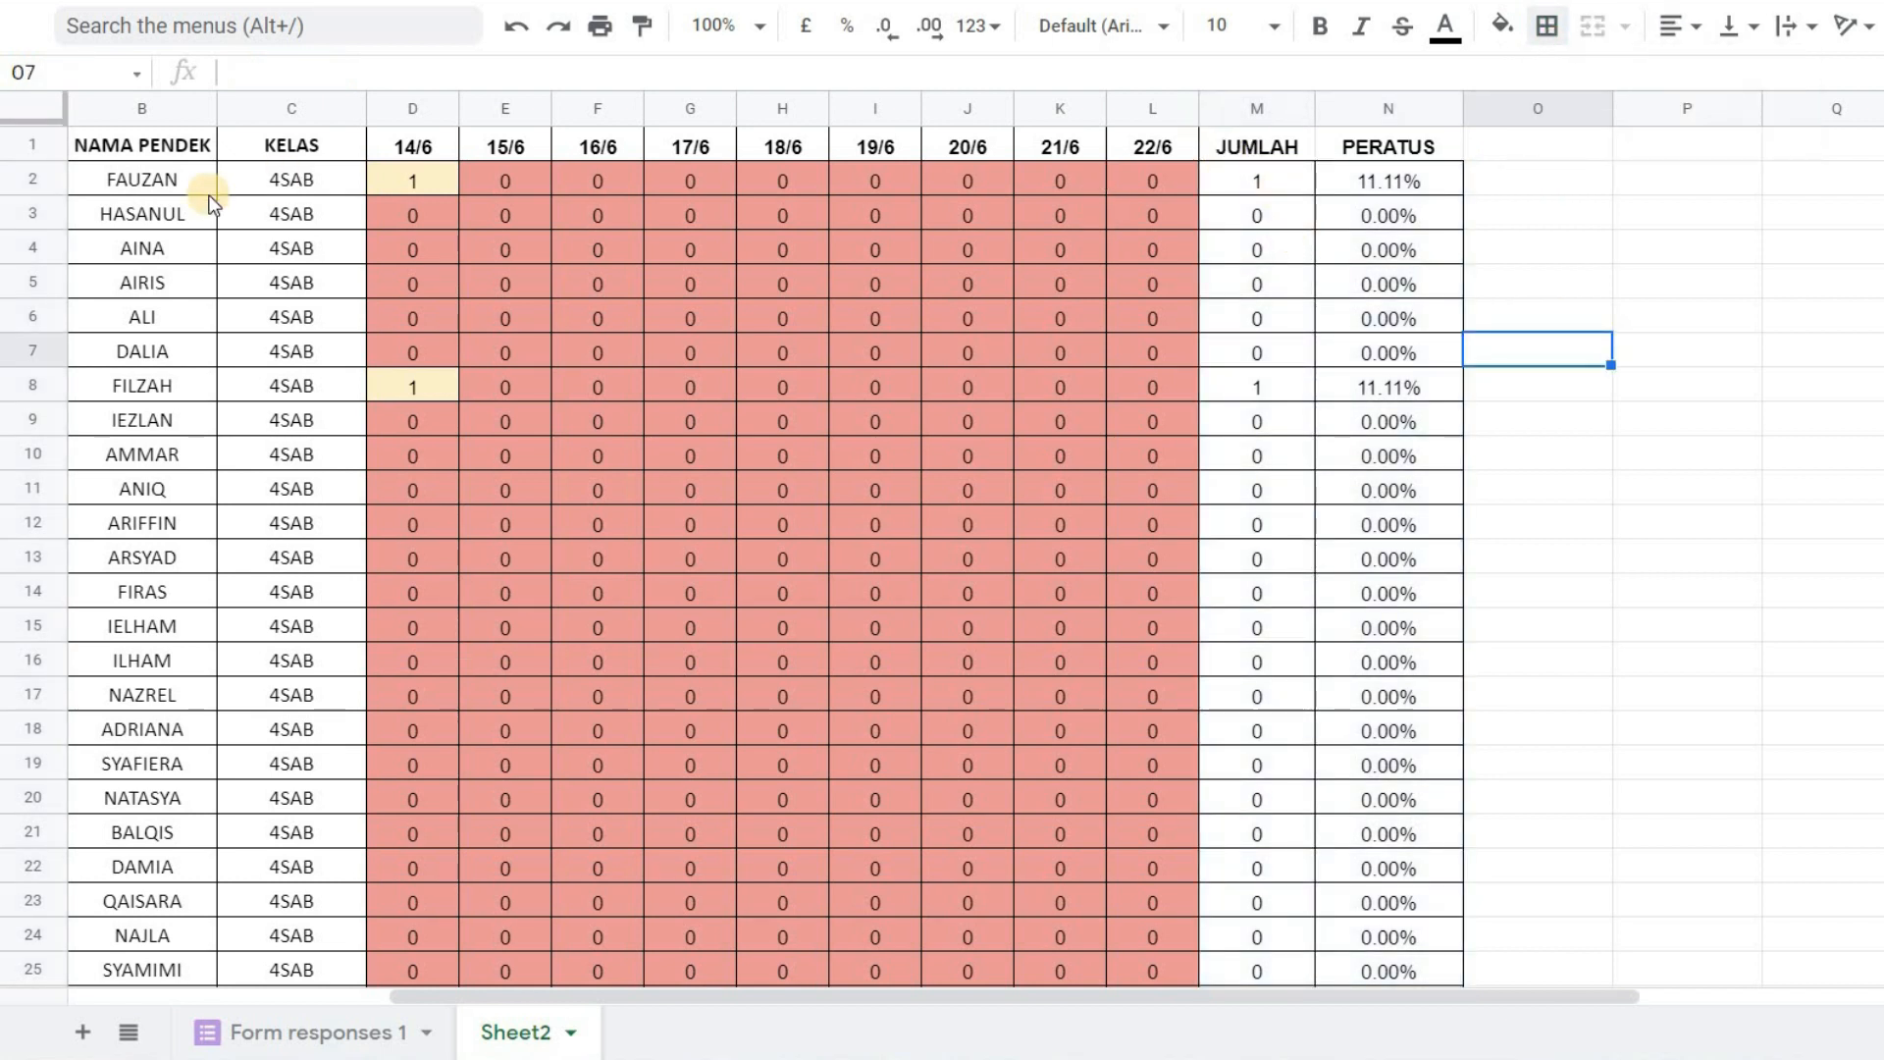
Review the finished sheet from the student names and date headers across to the JUMLAH and PERATUS columns.
drag(1206, 1003, 1019, 1001)
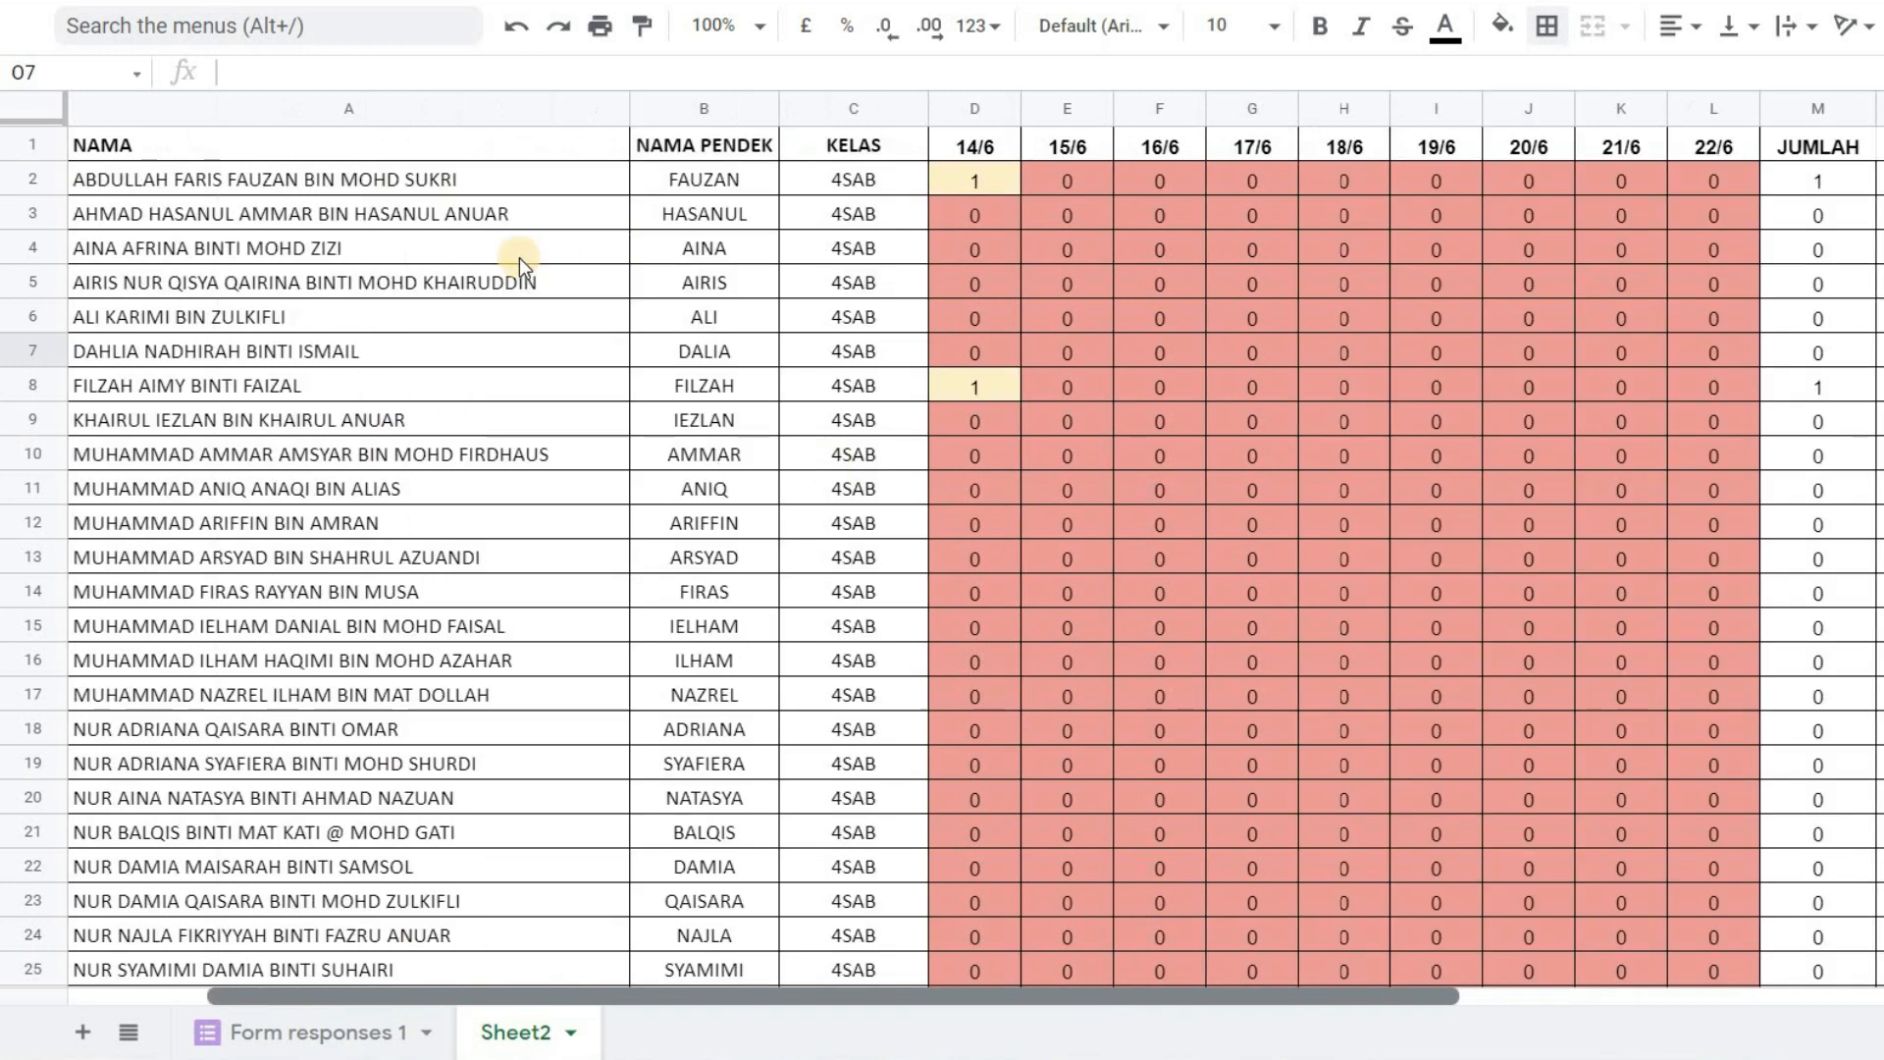
click(492, 186)
click(979, 148)
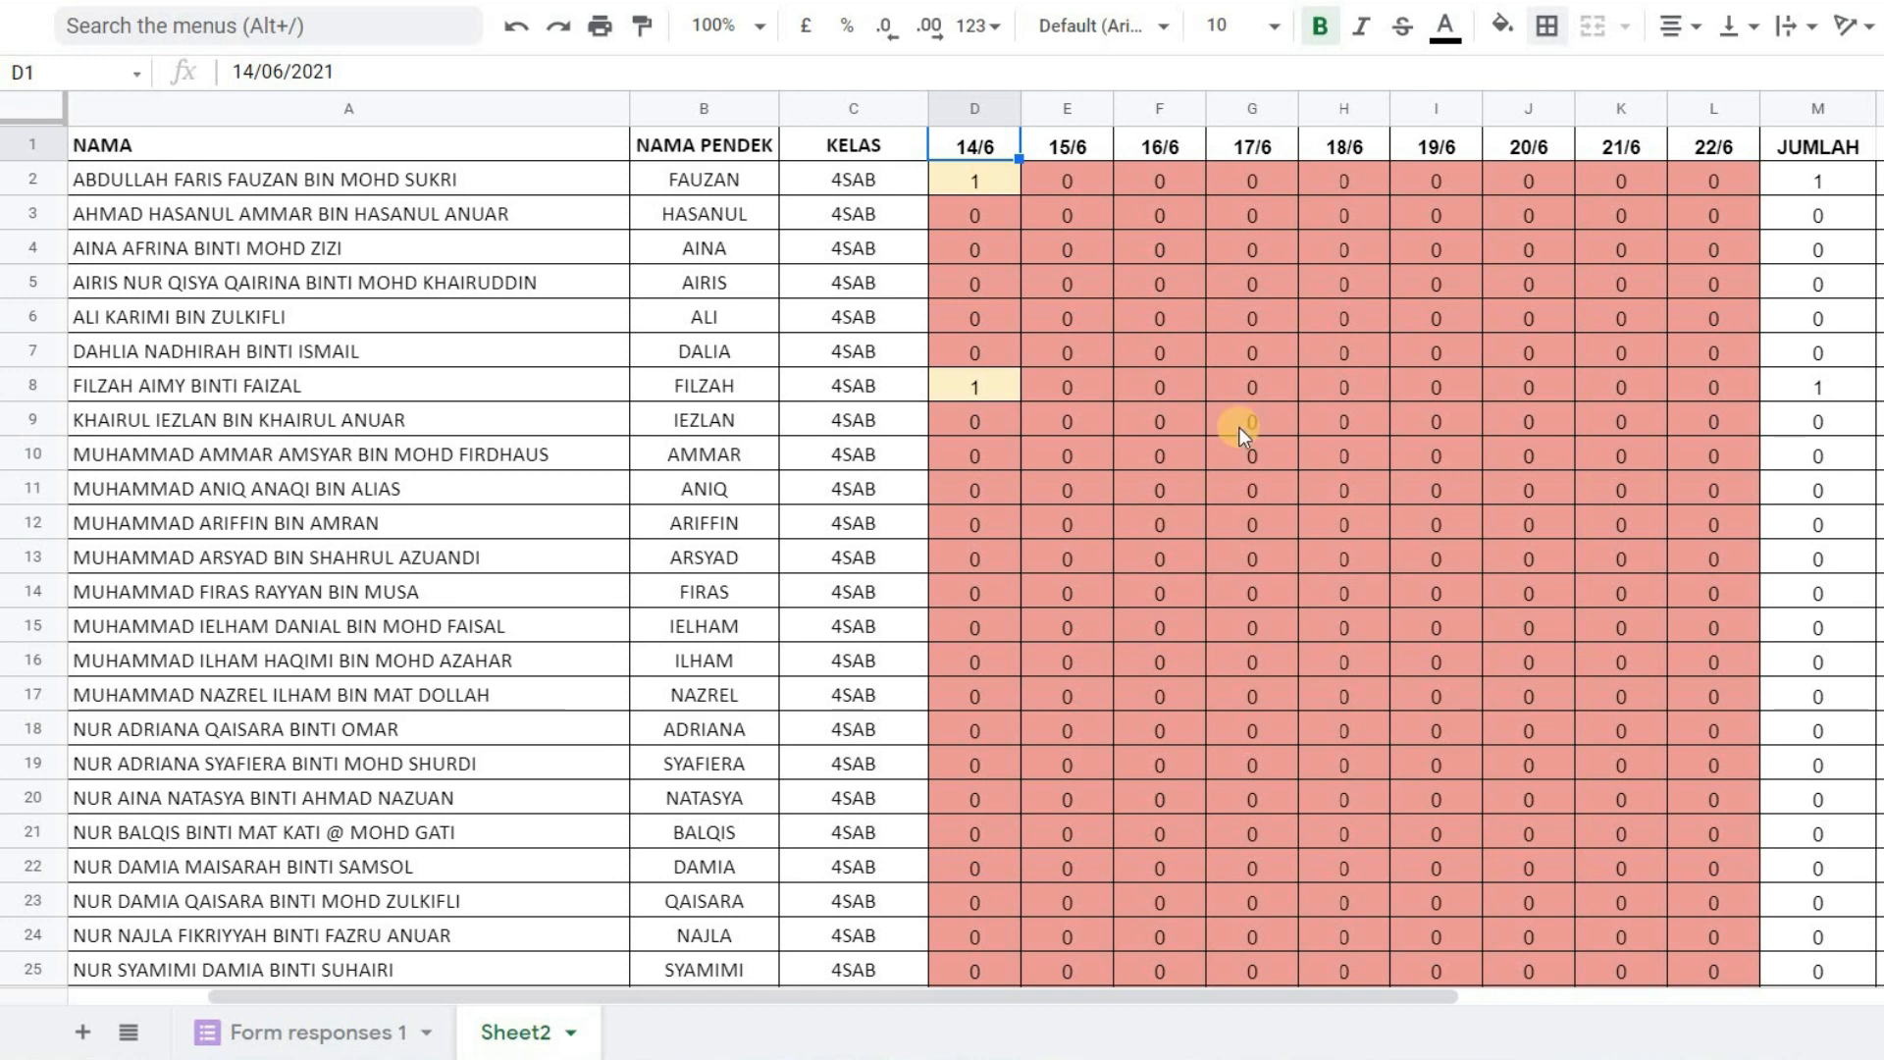
drag(676, 1003, 905, 1011)
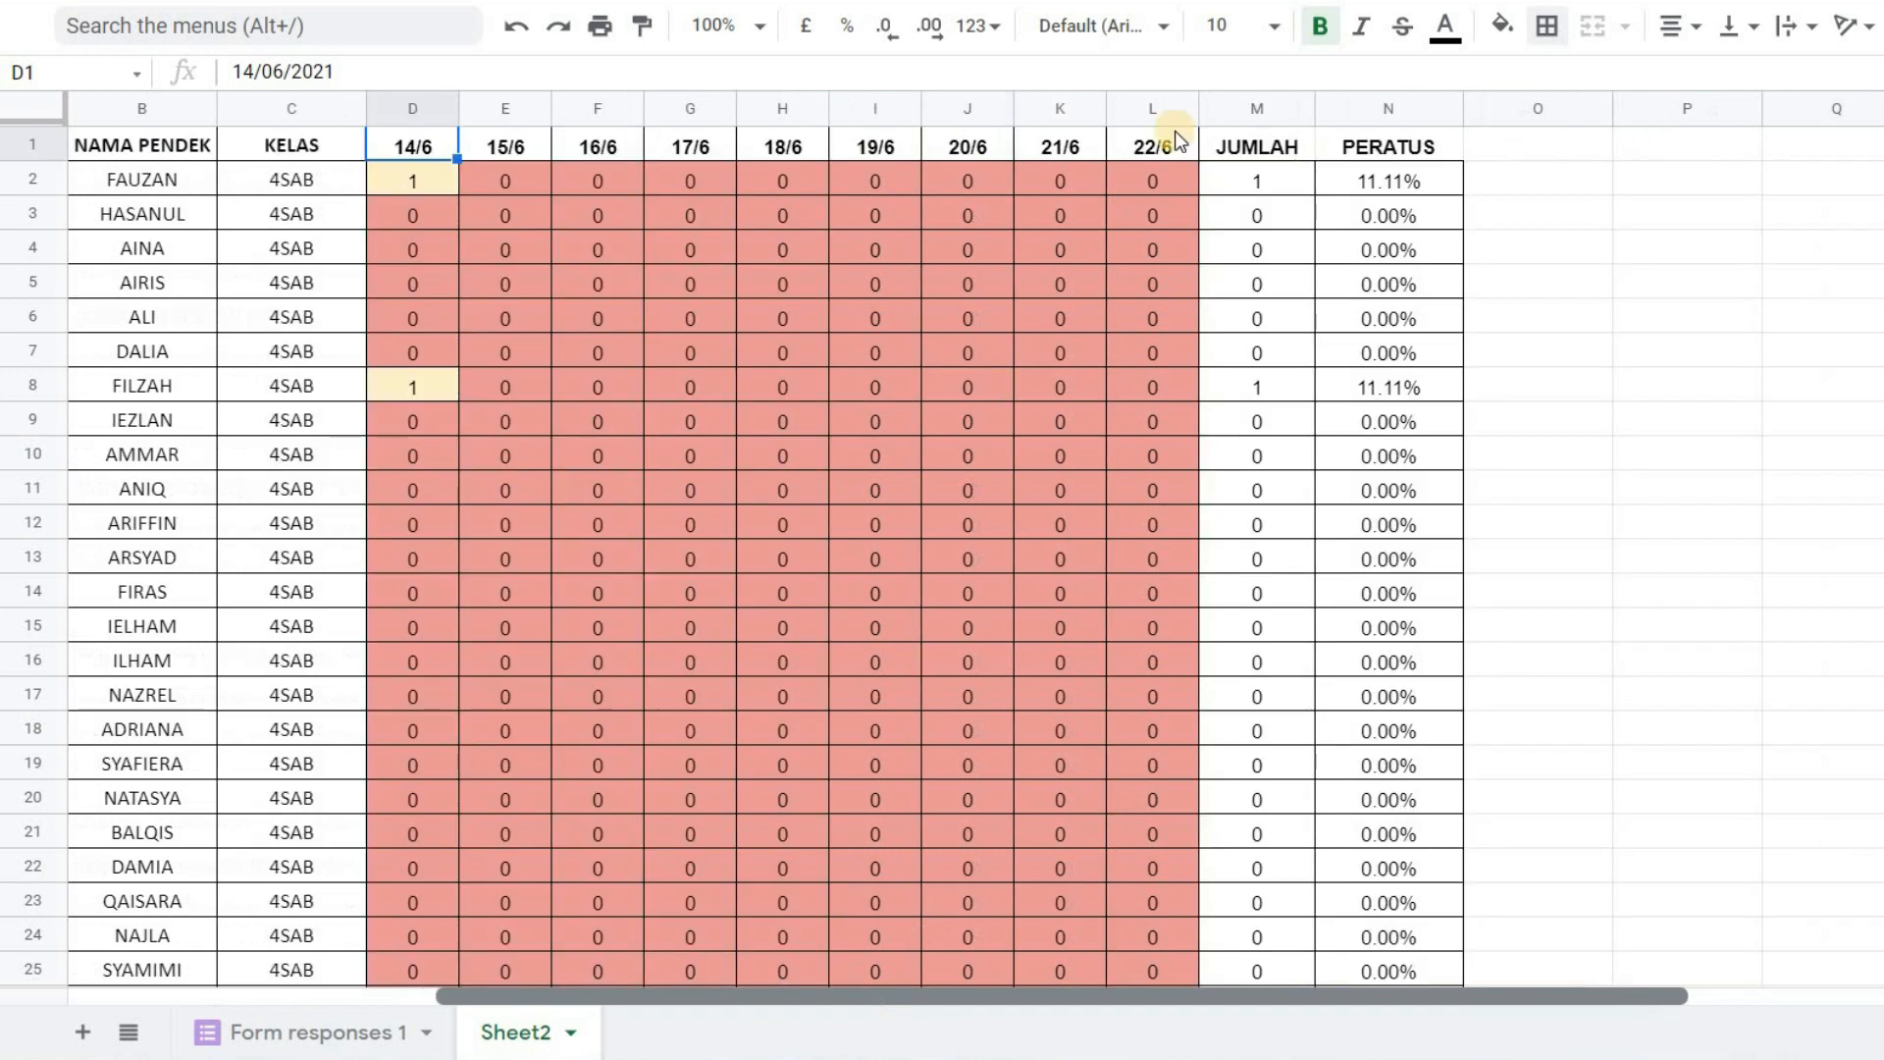
click(1291, 190)
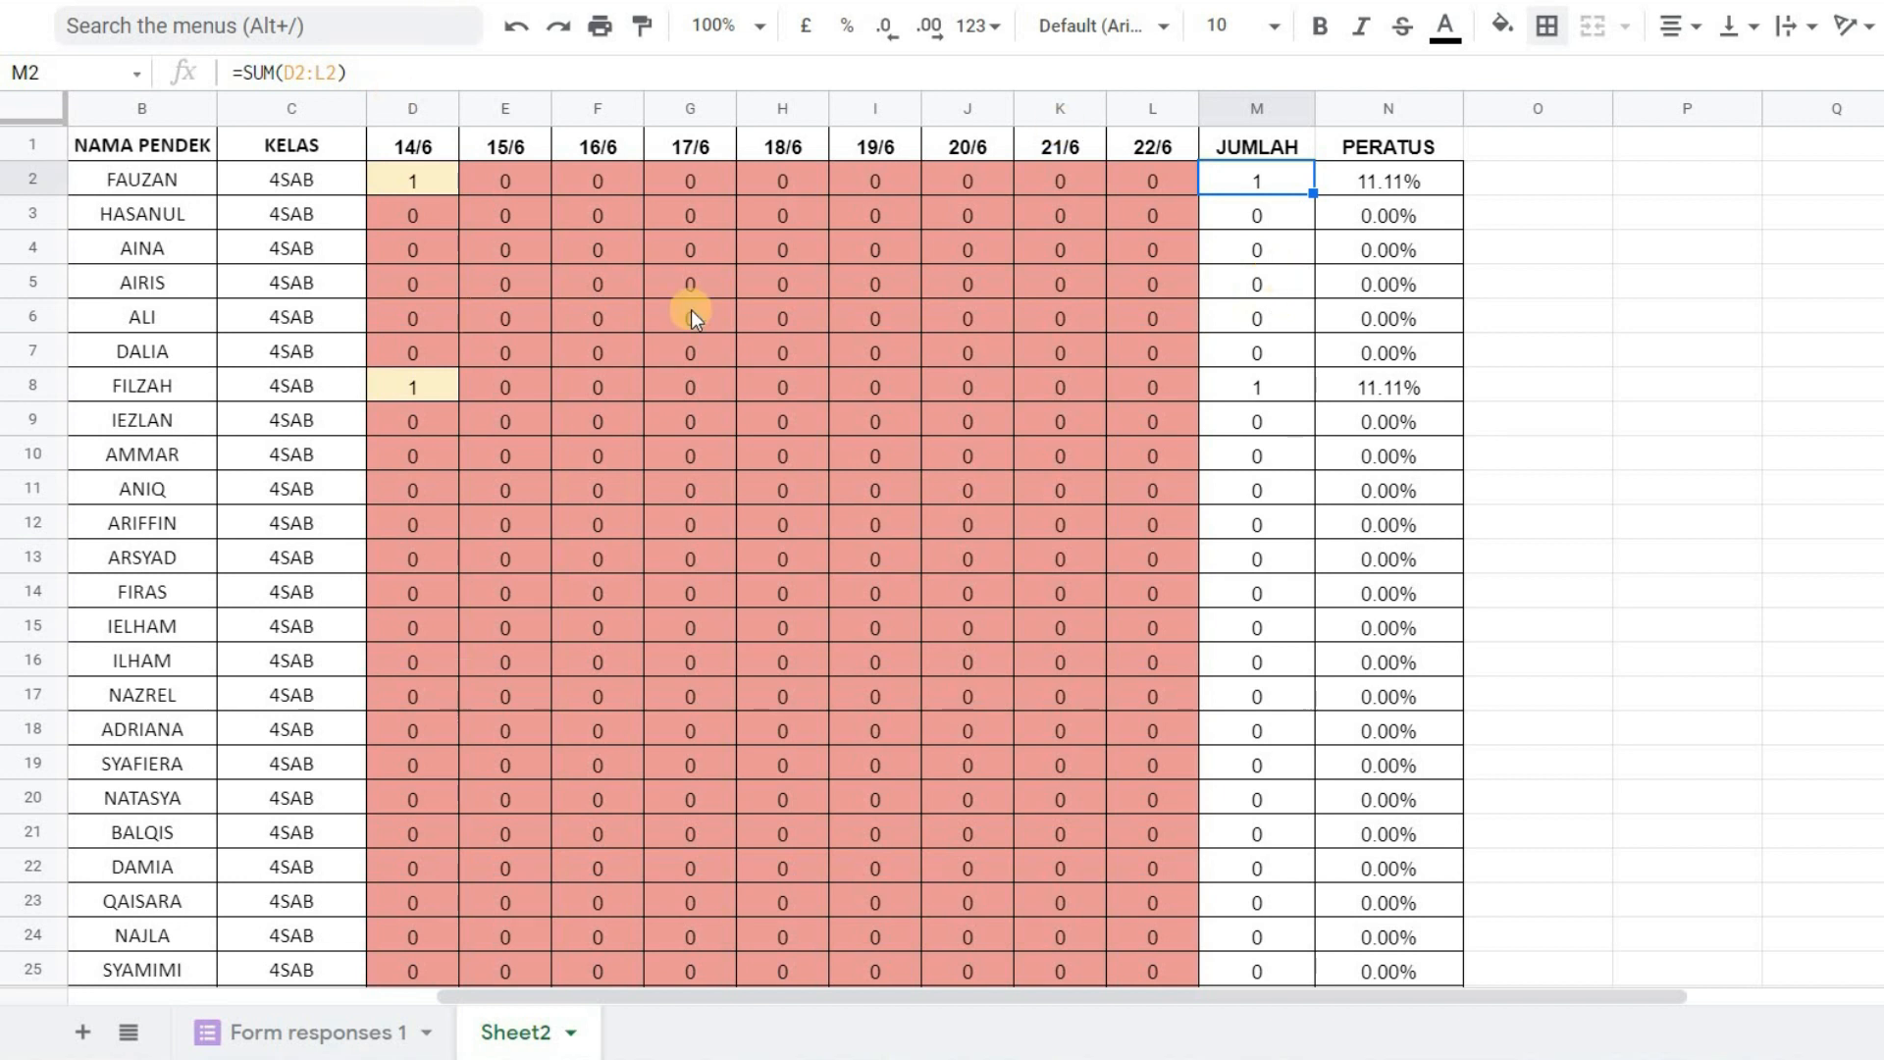